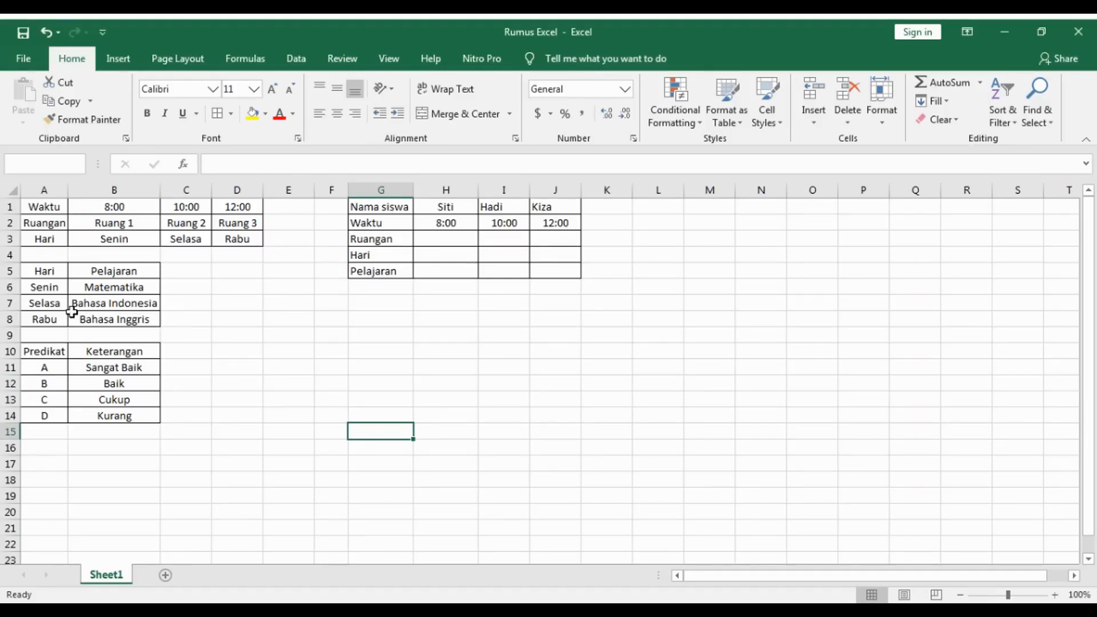
Examine the Hari–Pelajaran and Predikat–Keterangan tables below the schedule table
click(167, 340)
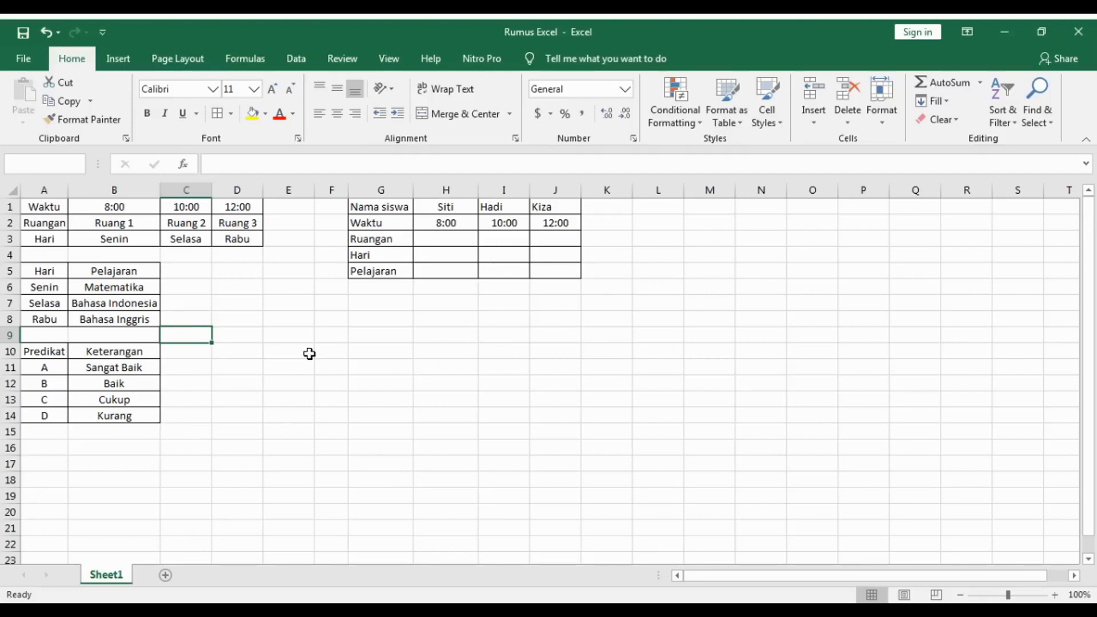
click(292, 316)
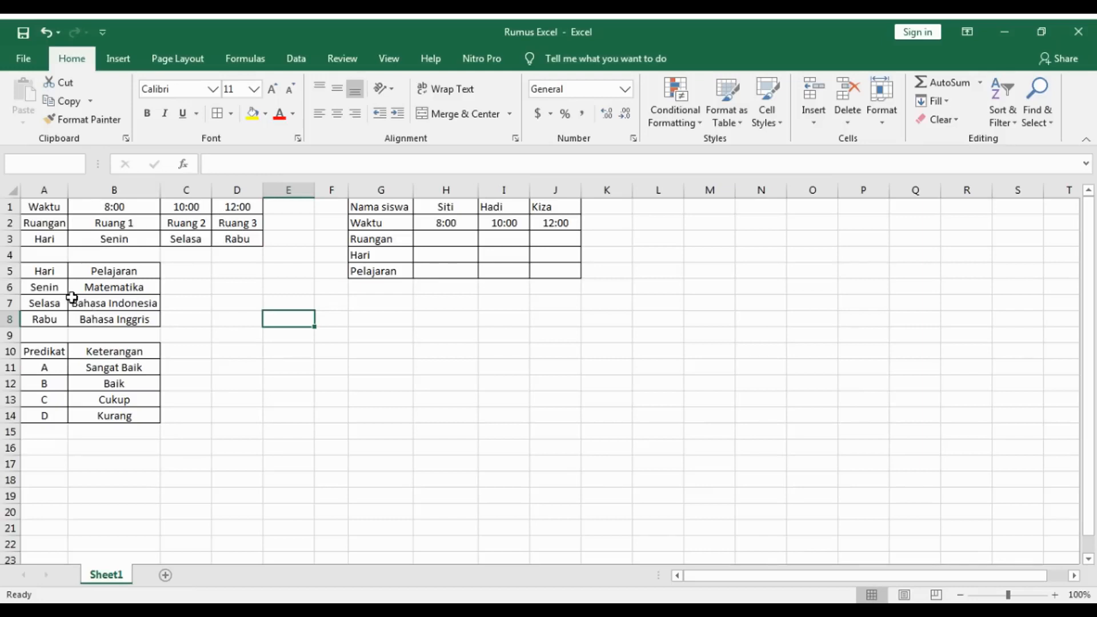
drag(111, 291, 123, 319)
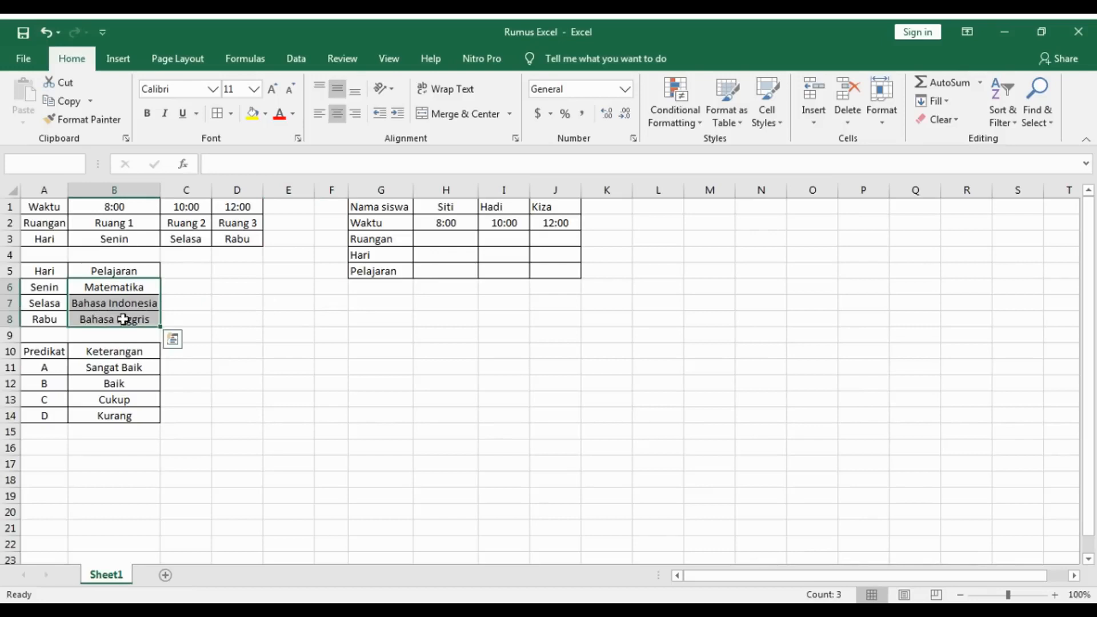
click(197, 324)
drag(40, 359, 106, 413)
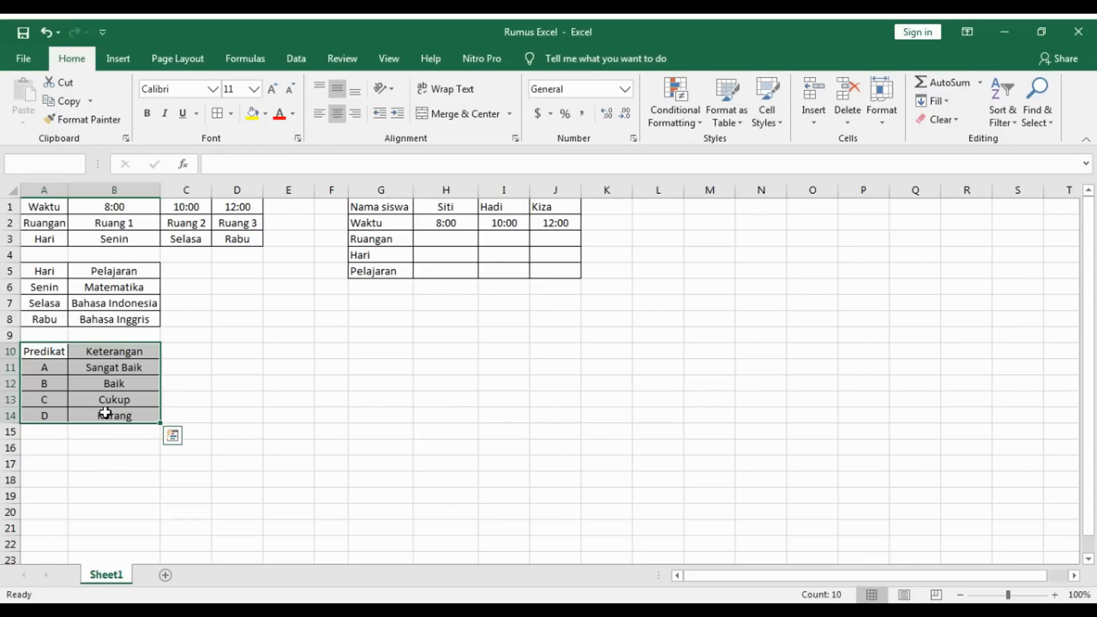
click(311, 350)
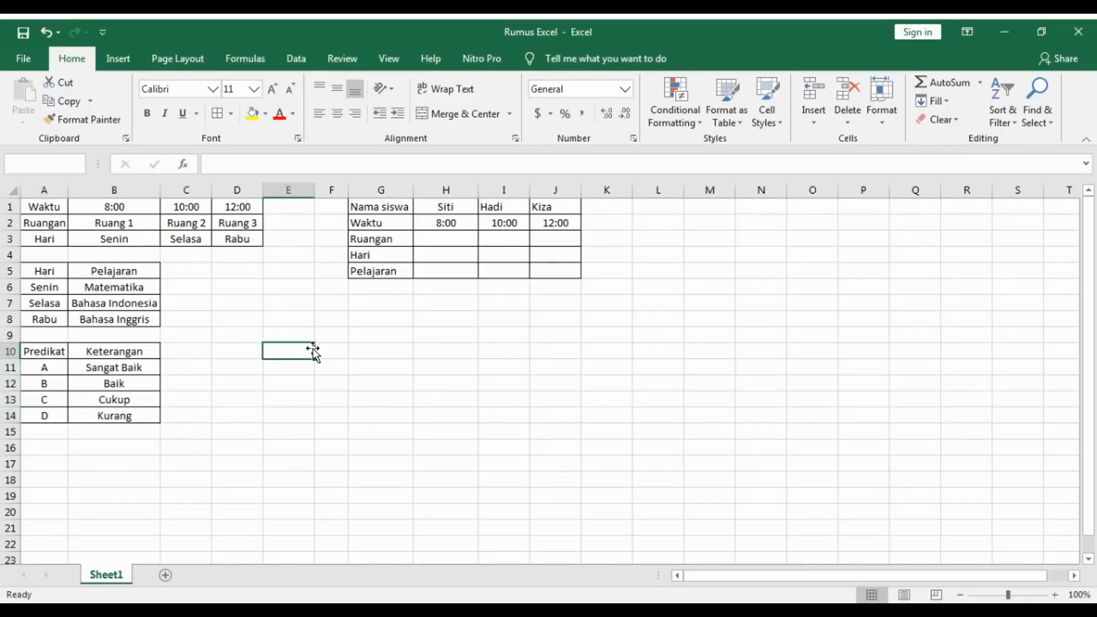
Begin an HLOOKUP formula in H3, the first student's Ruangan cell
click(446, 237)
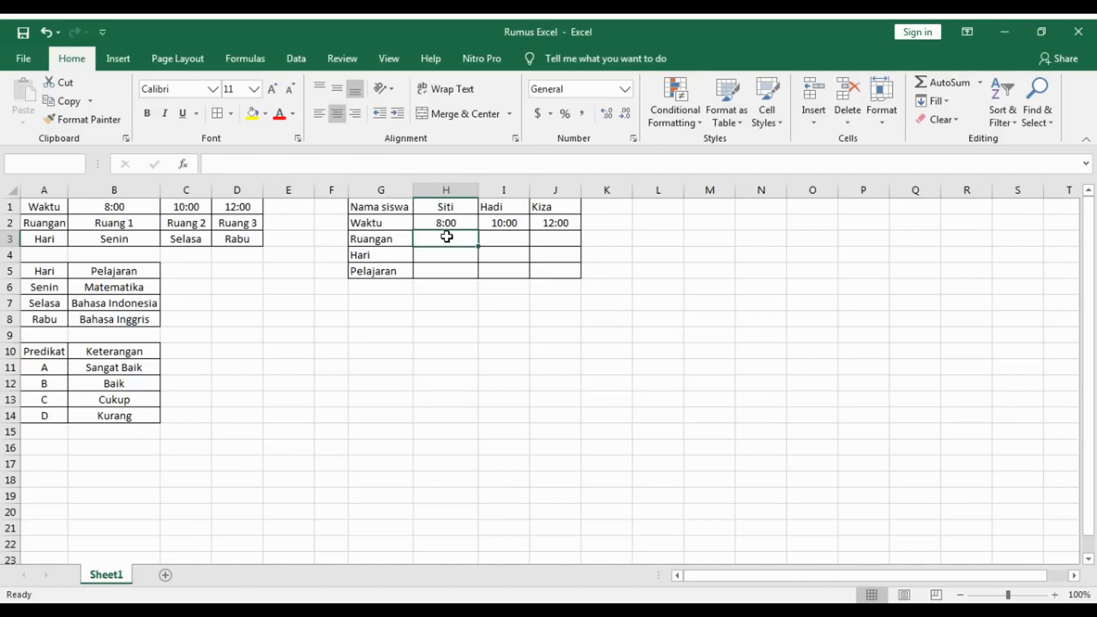
text(=)
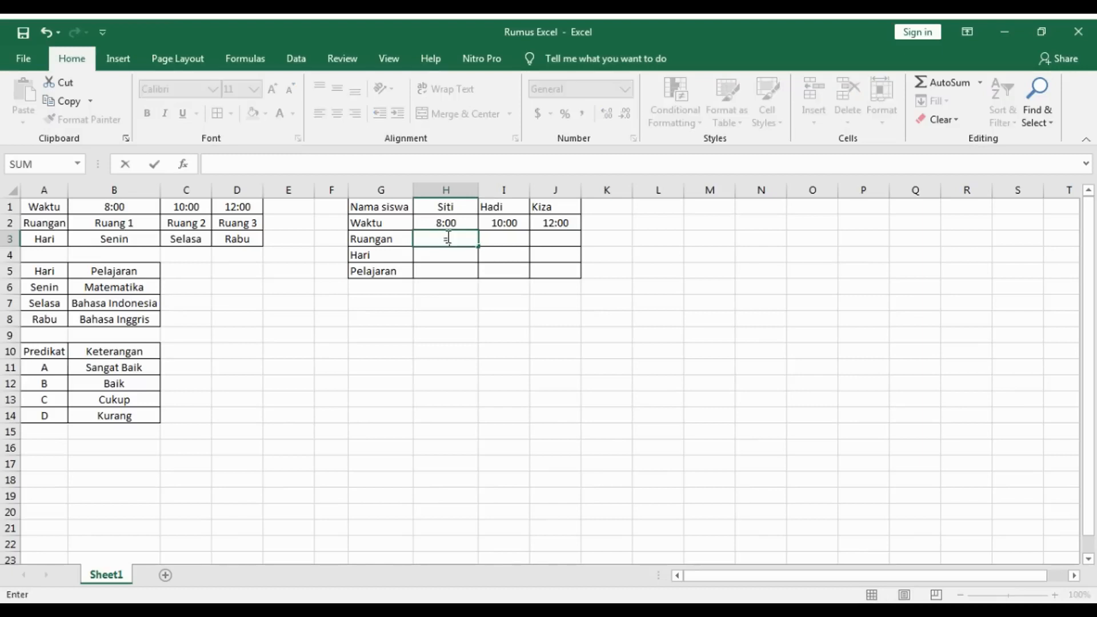
text(HLOOKUP()
click(444, 221)
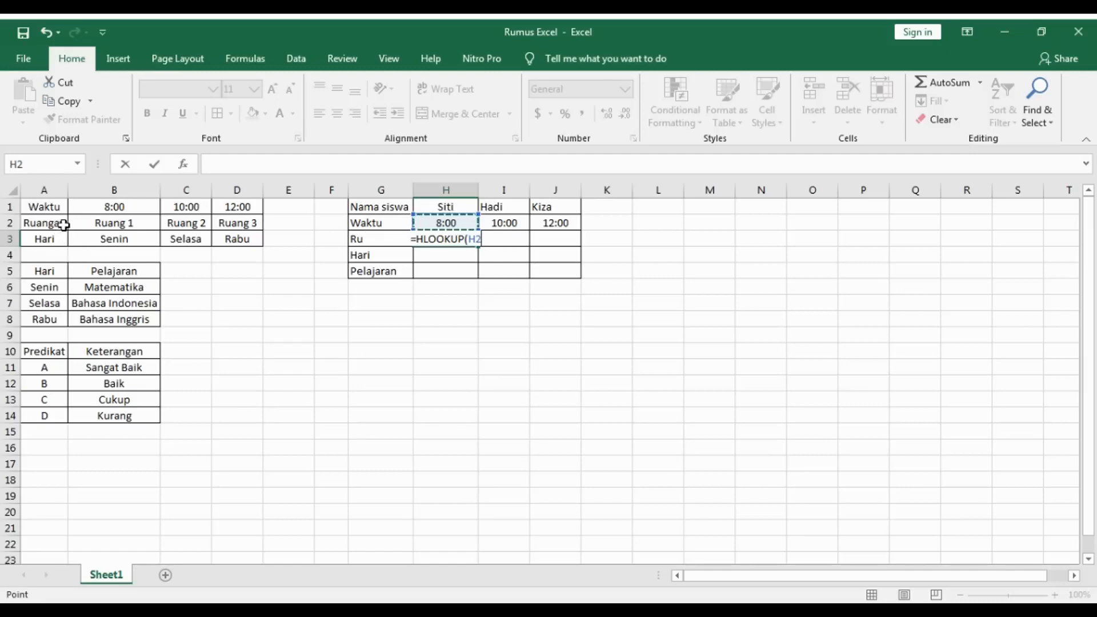
click(54, 207)
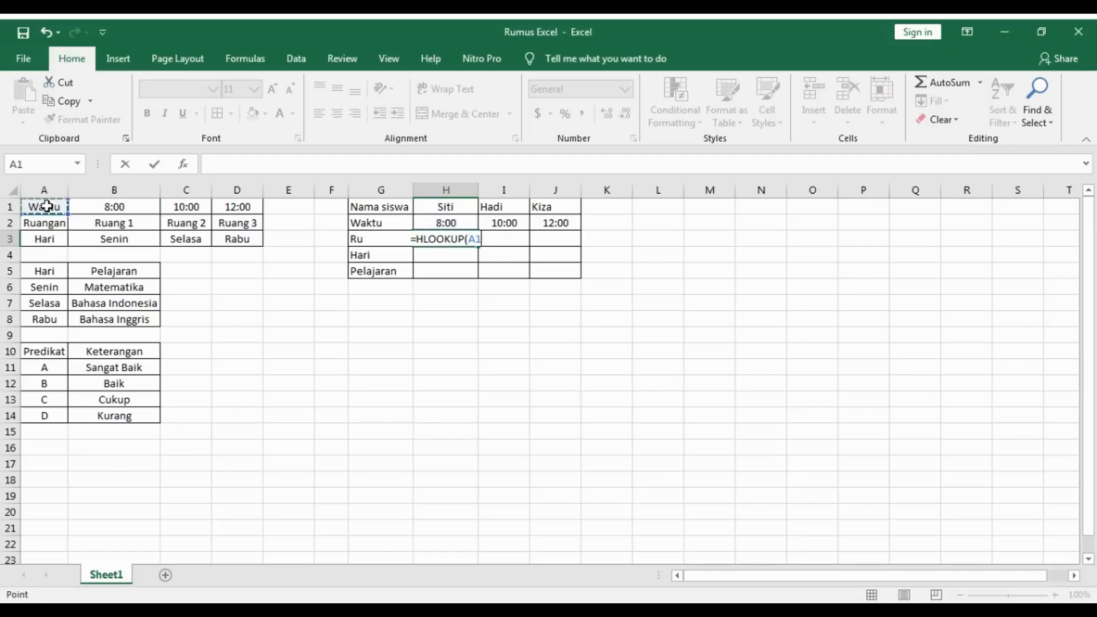
drag(55, 206, 236, 232)
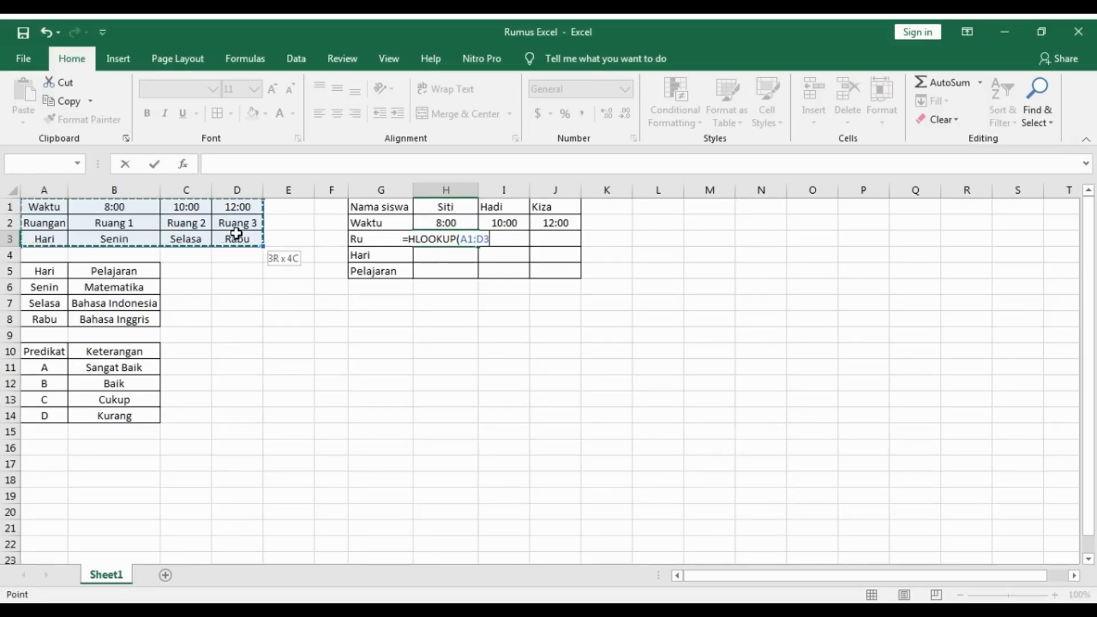
drag(236, 233, 236, 233)
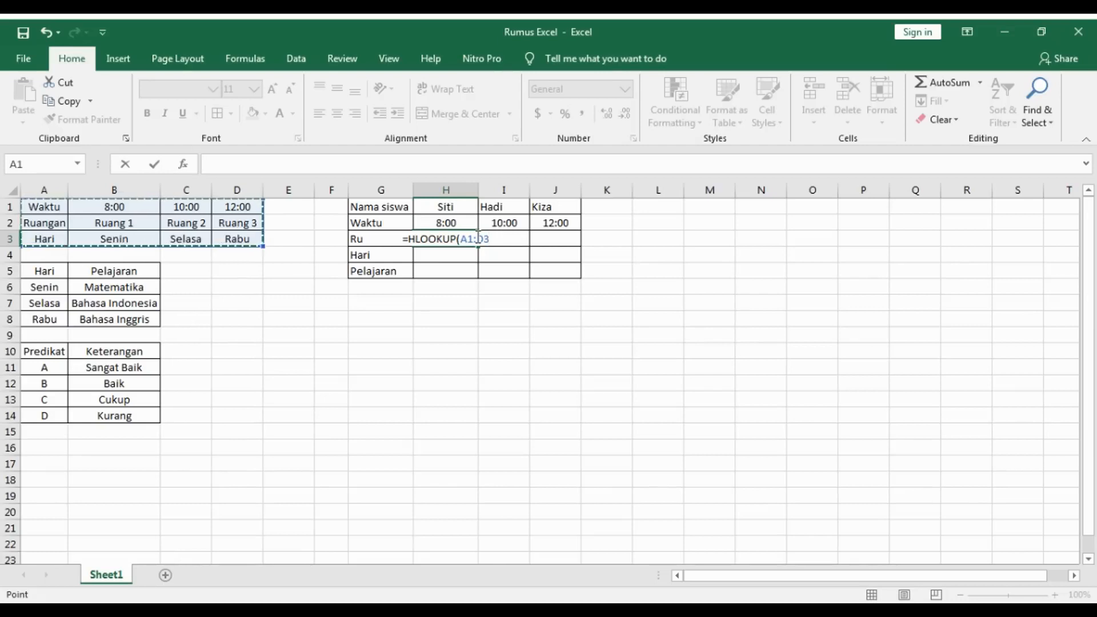
key(BackSpace)
key(BackSpace)
key(BackSpace)
key(BackSpace)
key(BackSpace)
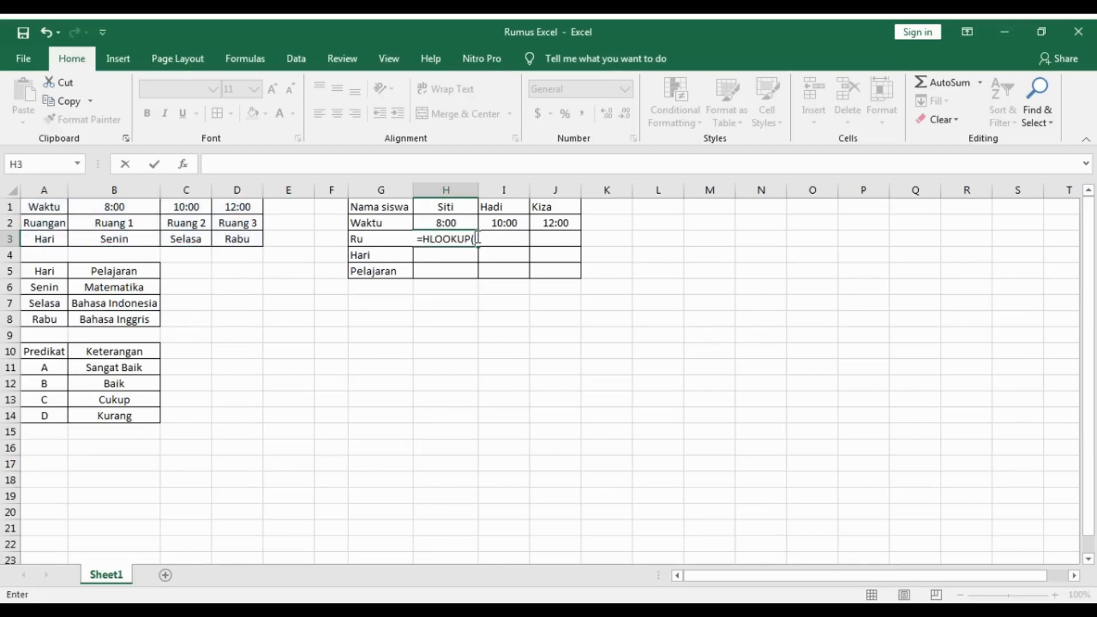
Set H2 as the HLOOKUP formula's lookup value, followed by a comma as the argument separator
click(453, 222)
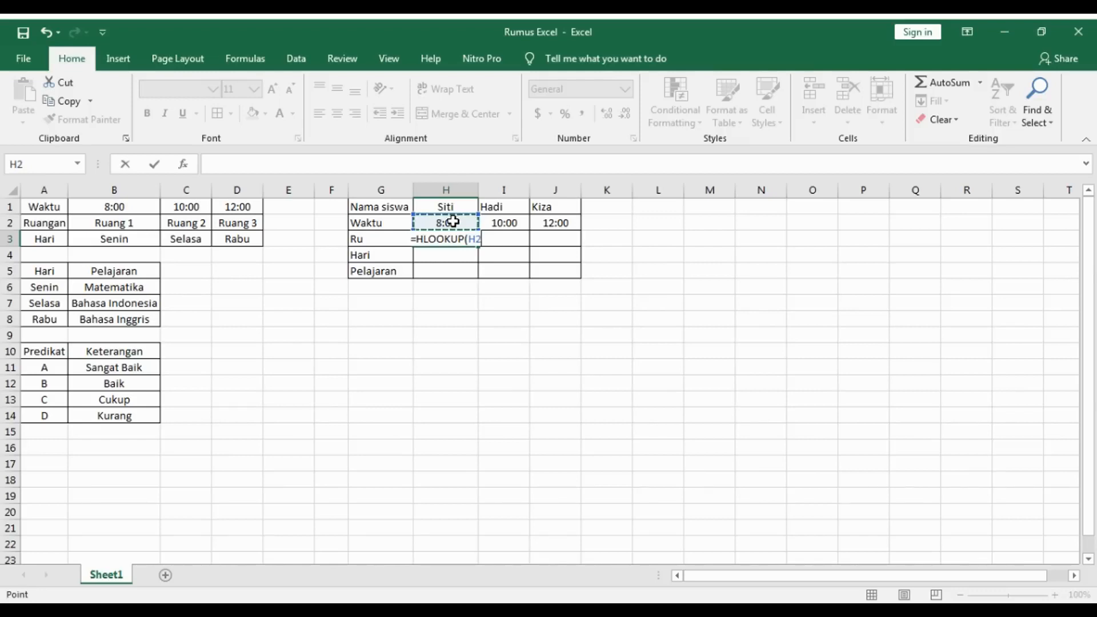
text(;)
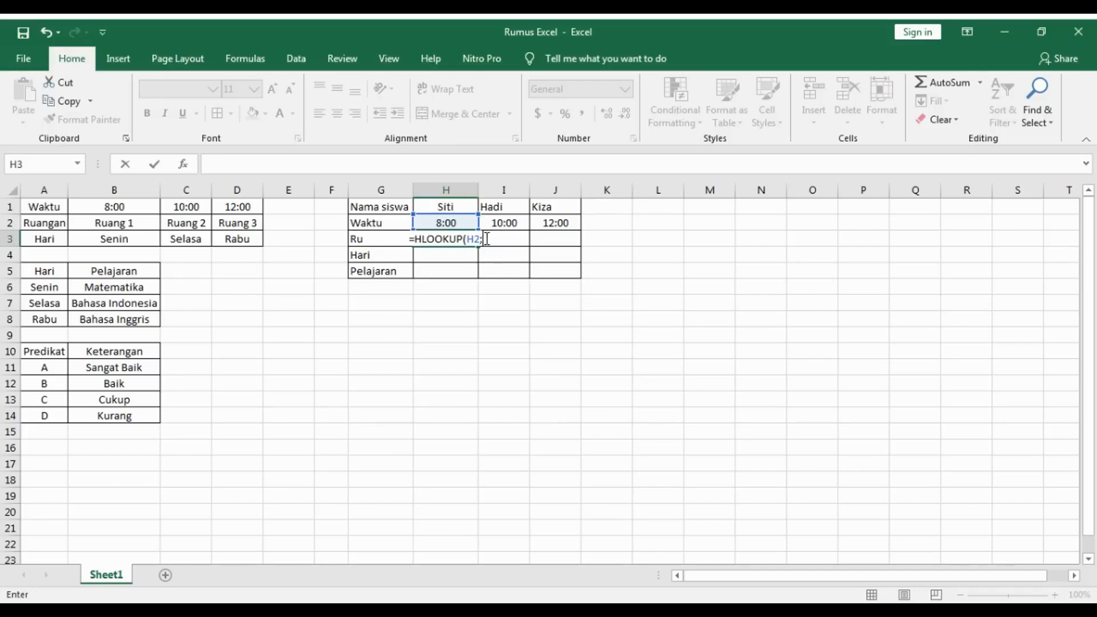
click(41, 206)
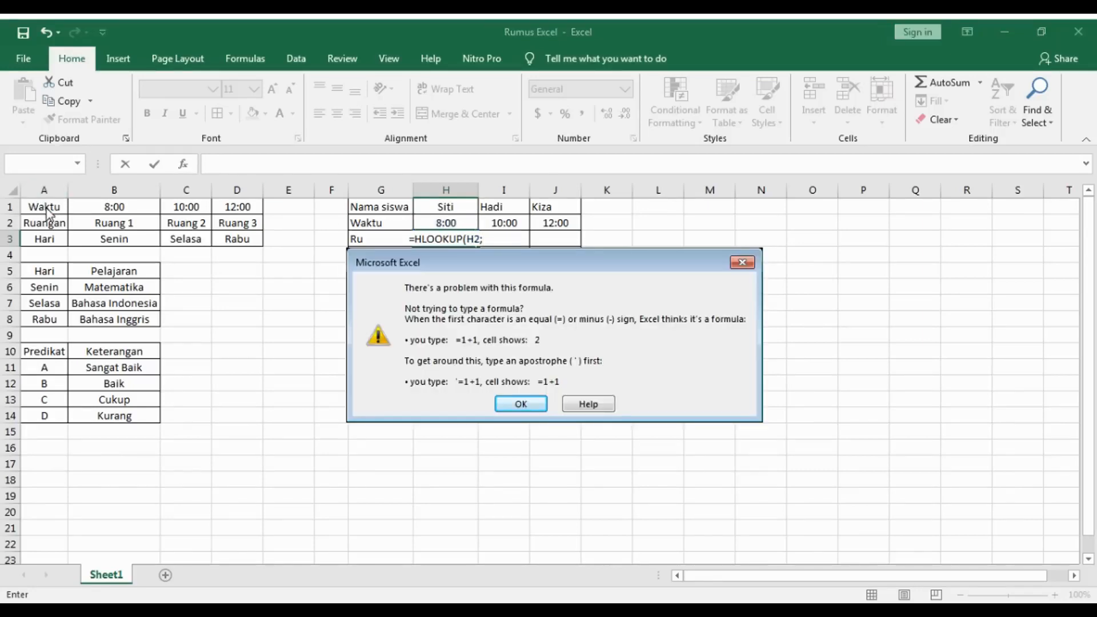
click(521, 404)
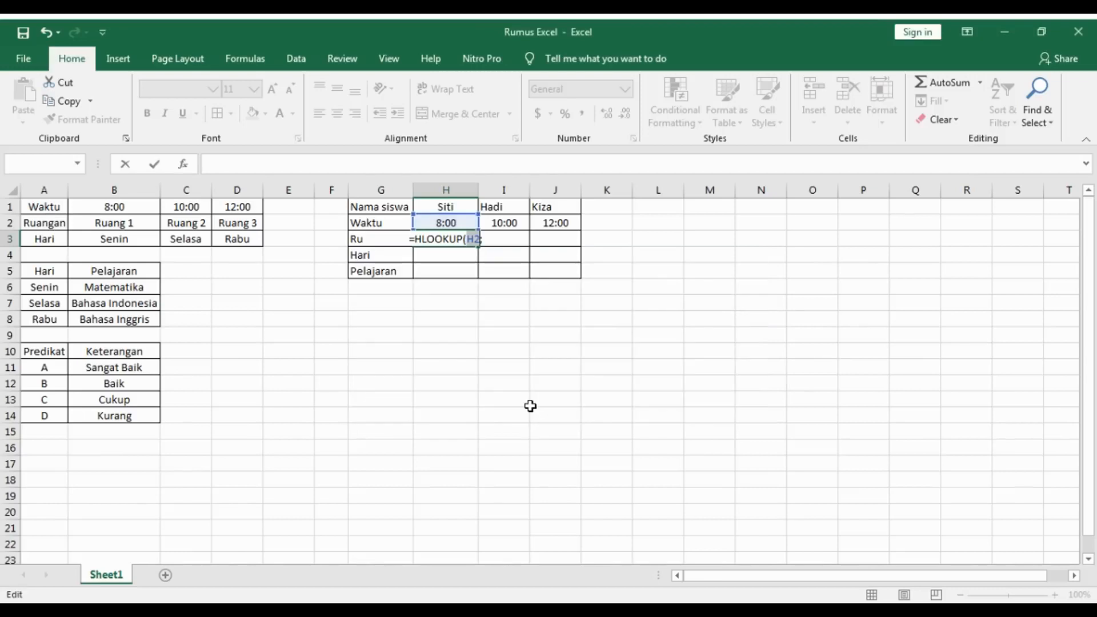
key(End)
key(BackSpace)
text(,)
Complete the H3 formula with table range A1:D3 and row index 2, giving =HLOOKUP(H2,A1:D3,2)
click(51, 208)
drag(76, 208, 233, 235)
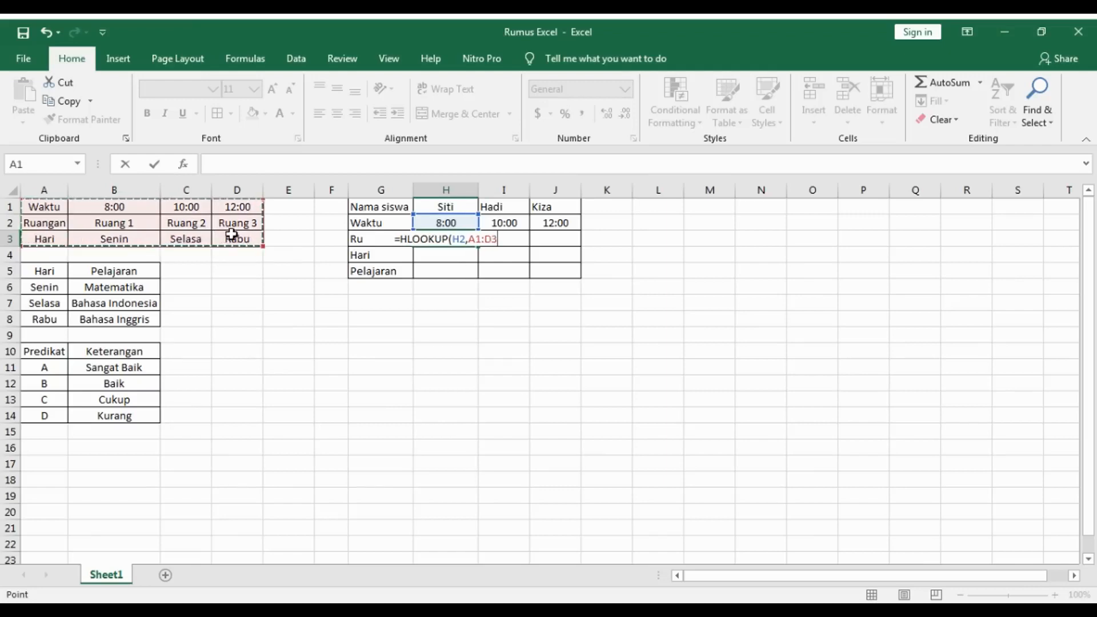
text(,2)
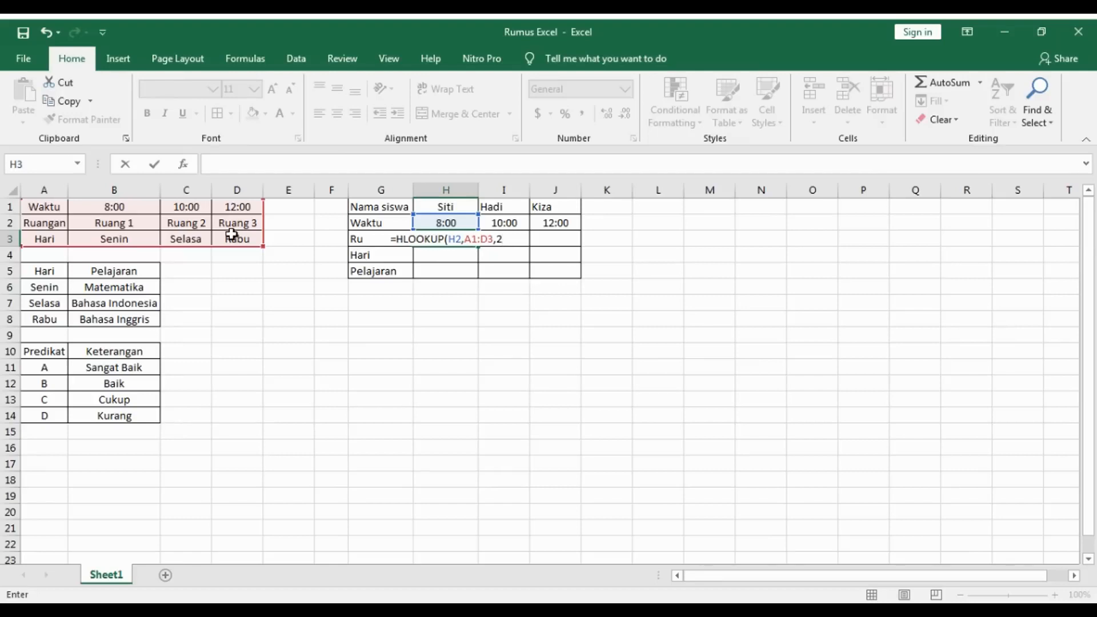
text())
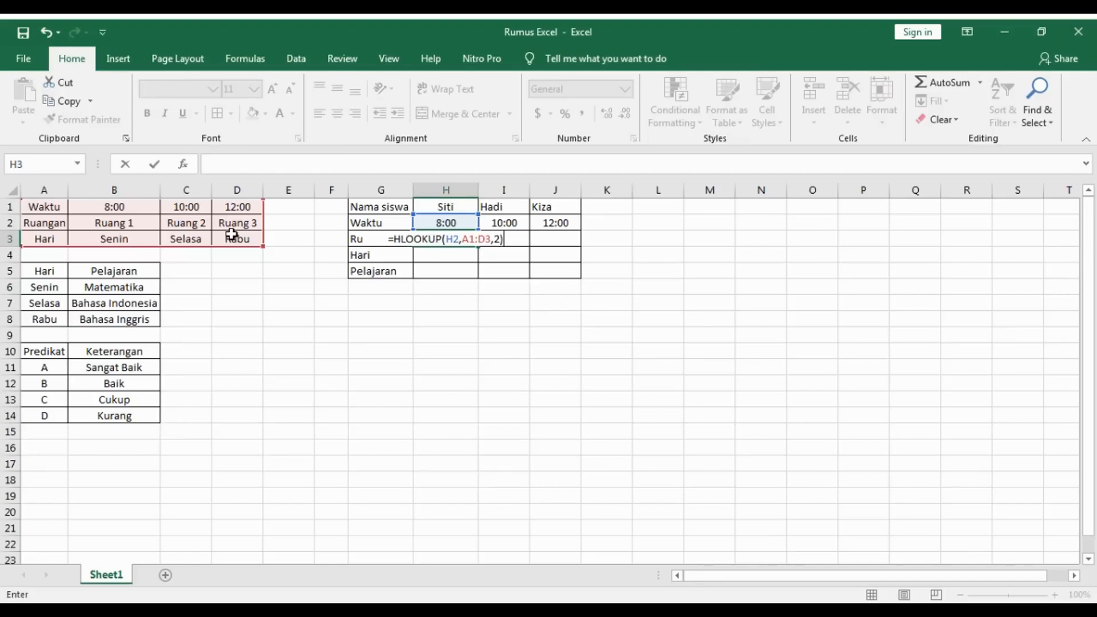
key(Return)
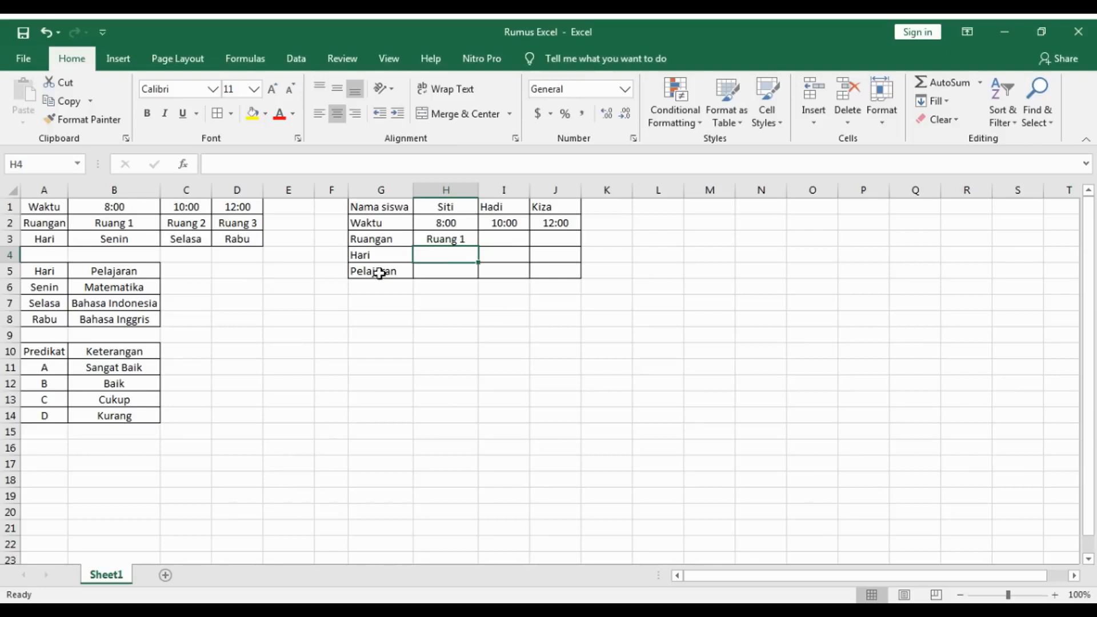
Review the HLOOKUP formula in H3 against its lookup value in H2 and the rows of the schedule table
click(438, 240)
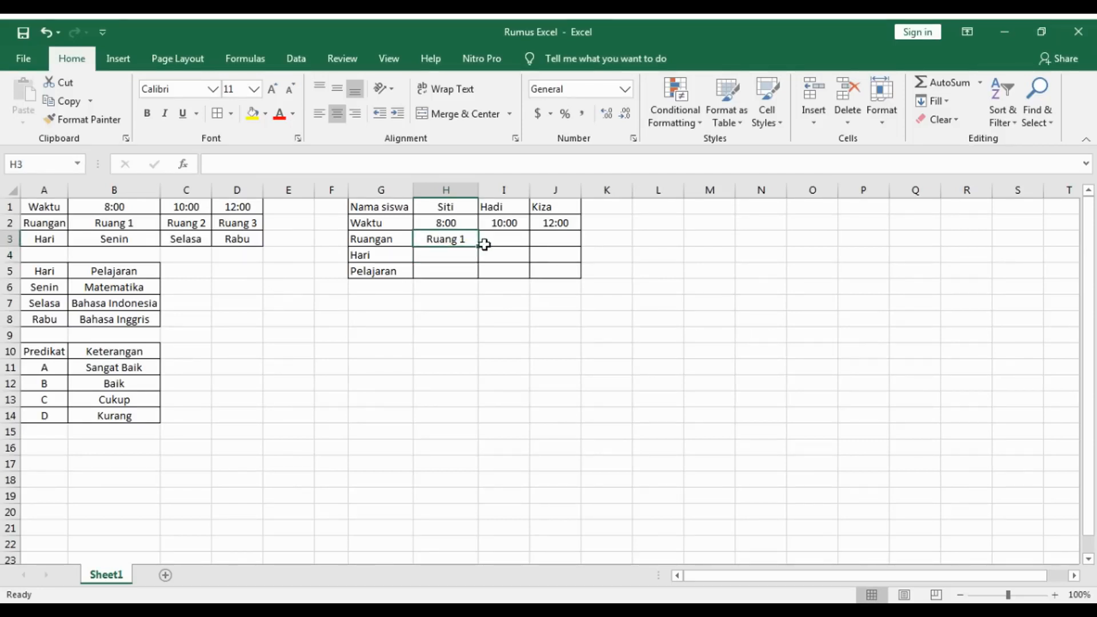
click(414, 167)
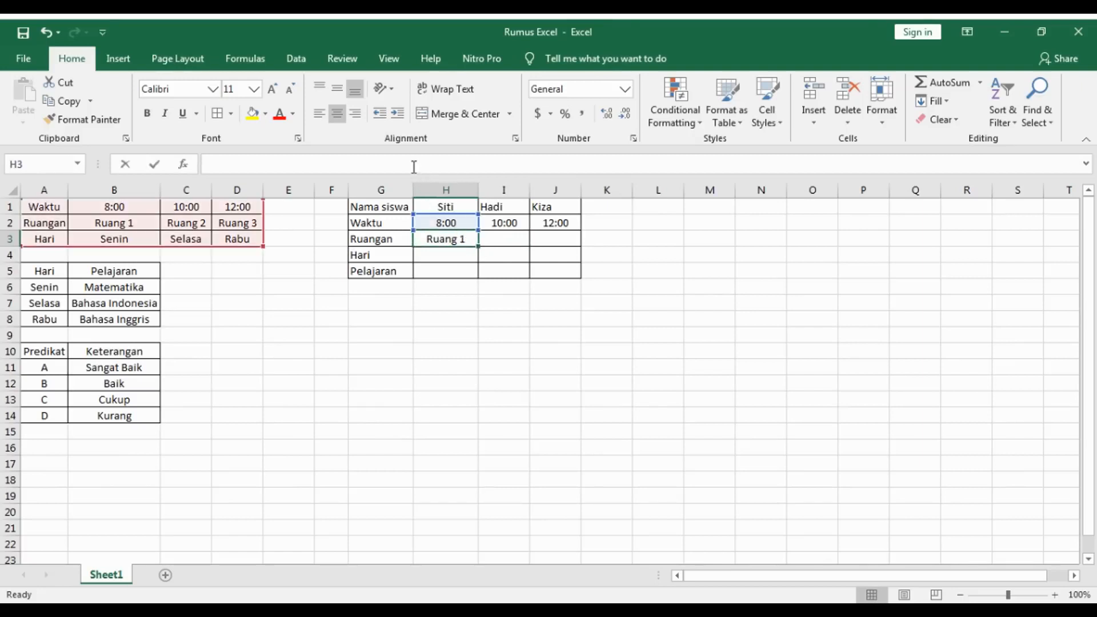
click(465, 222)
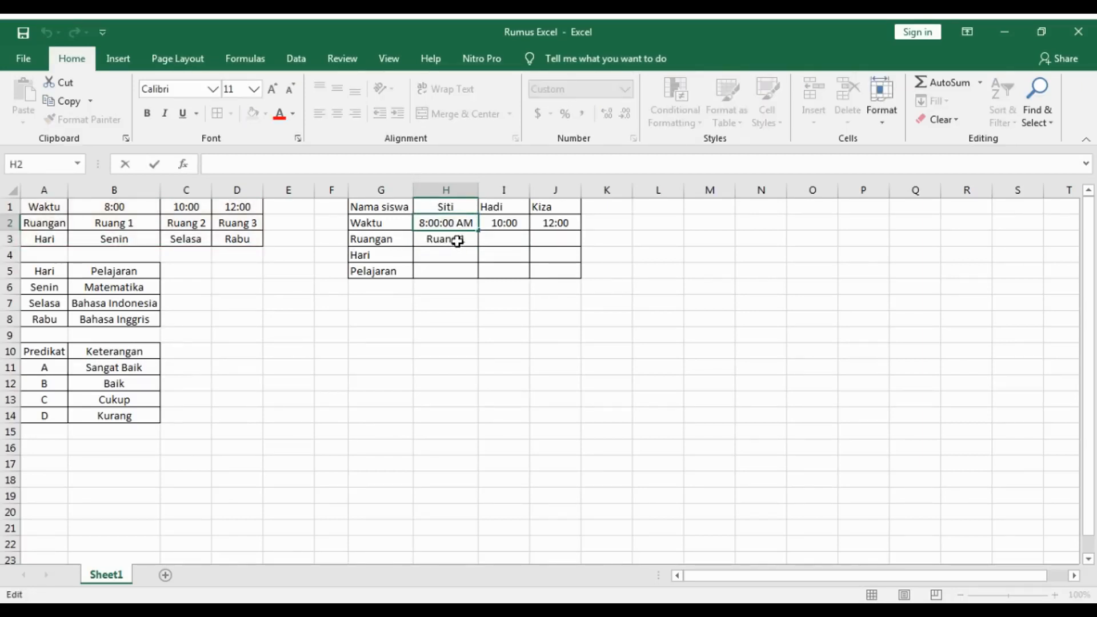
double_click(457, 241)
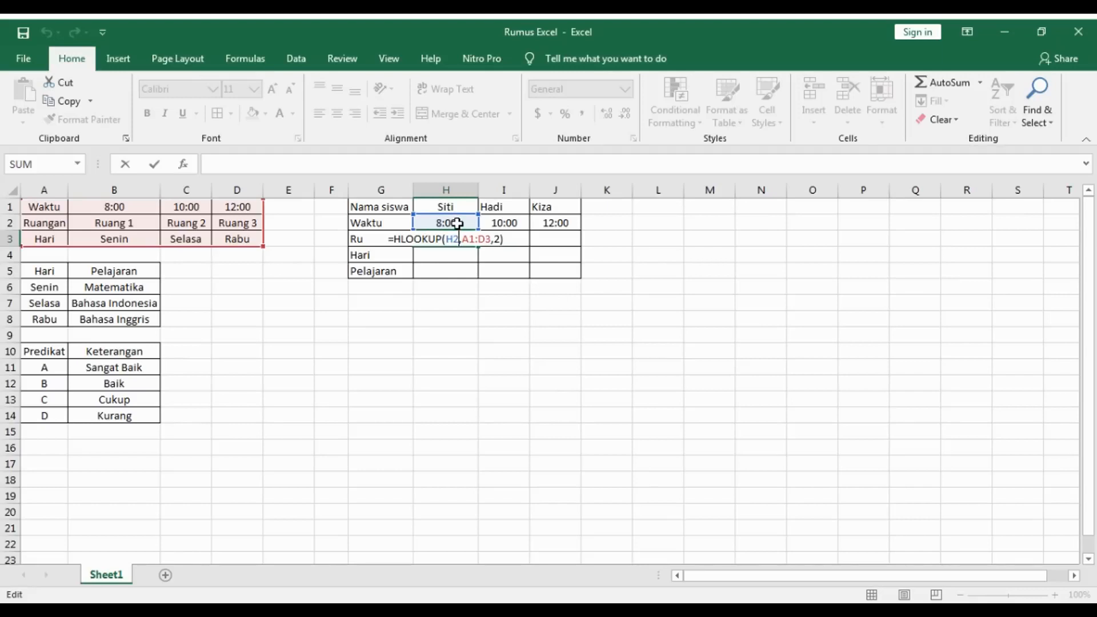
key(Return)
click(701, 249)
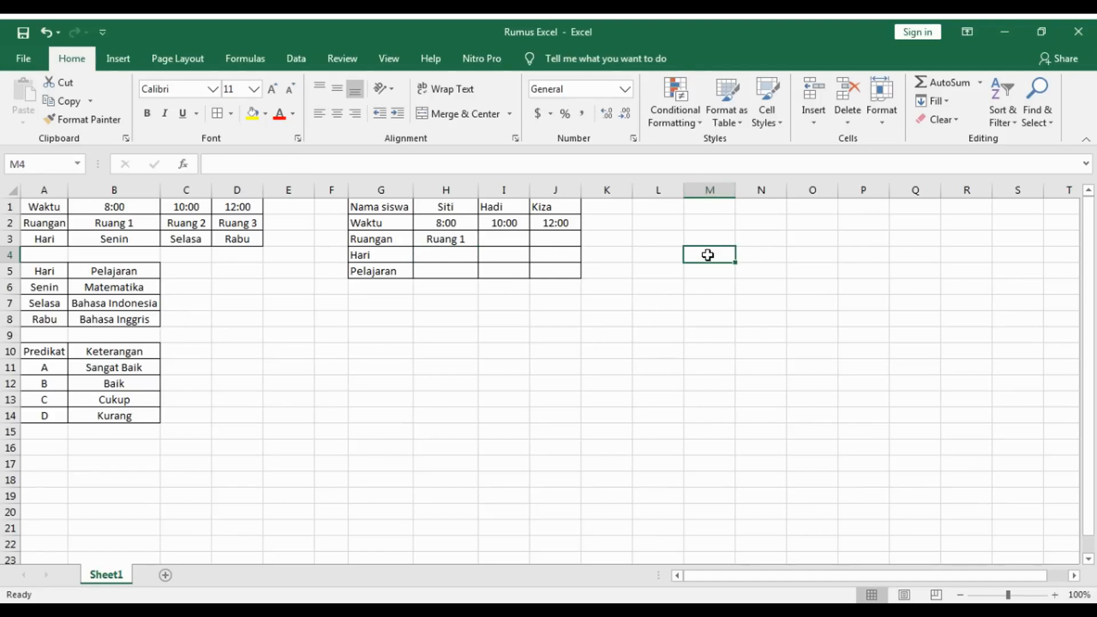
click(706, 272)
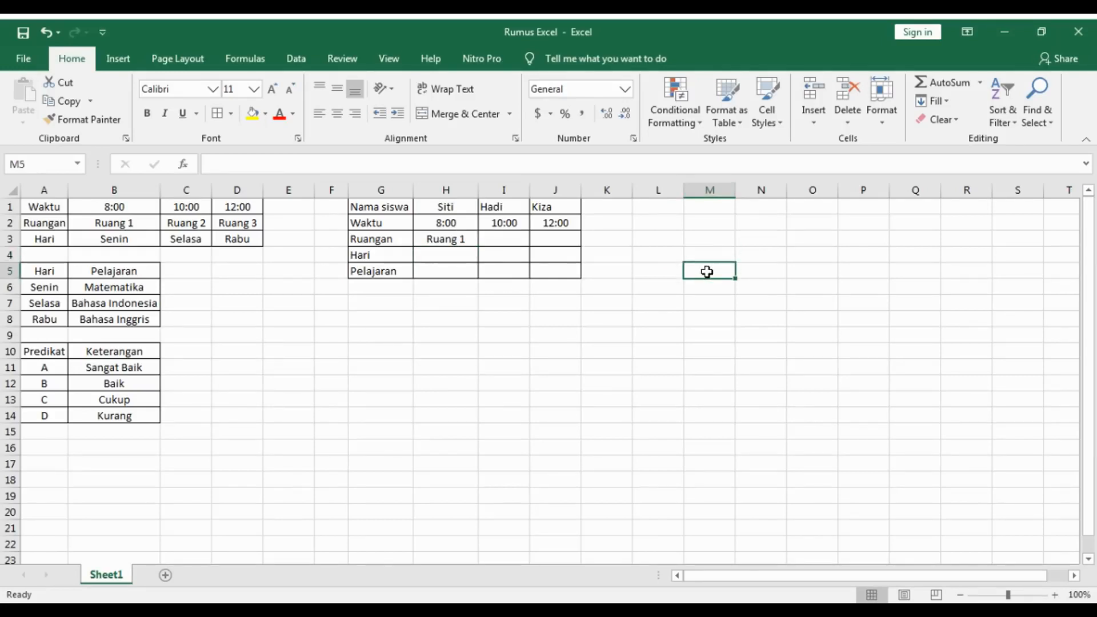
click(459, 239)
double_click(455, 239)
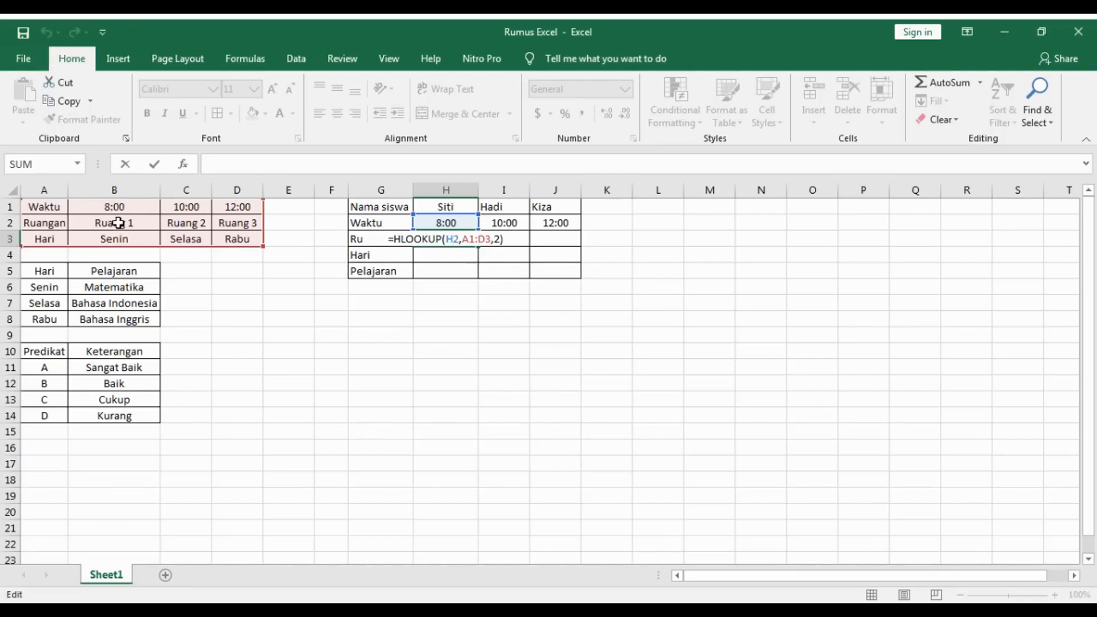
key(Return)
click(116, 205)
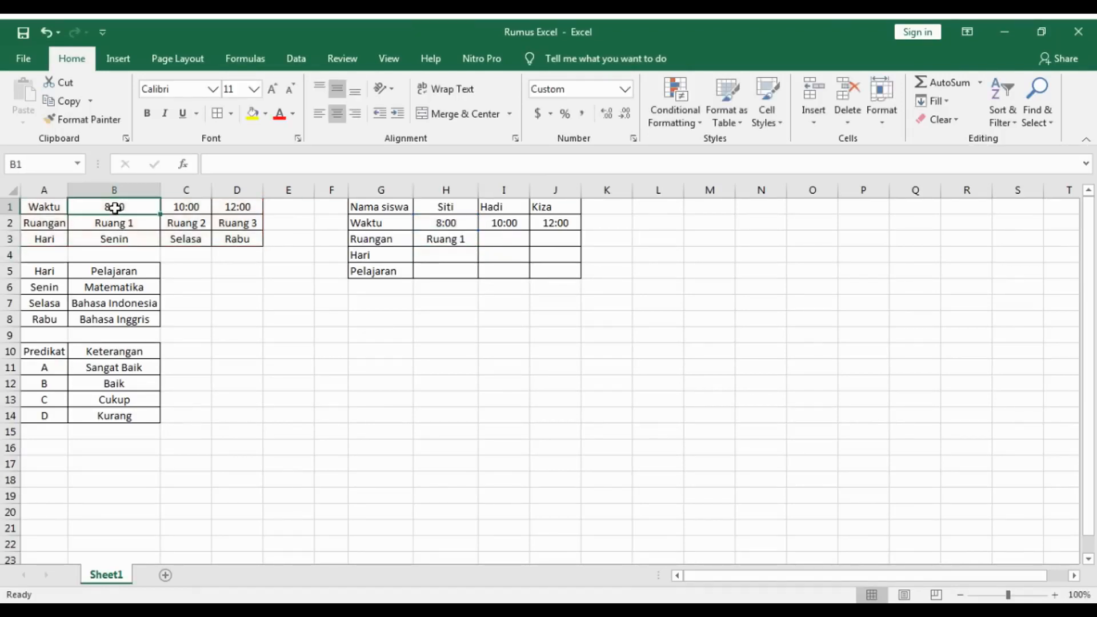
click(115, 228)
click(116, 237)
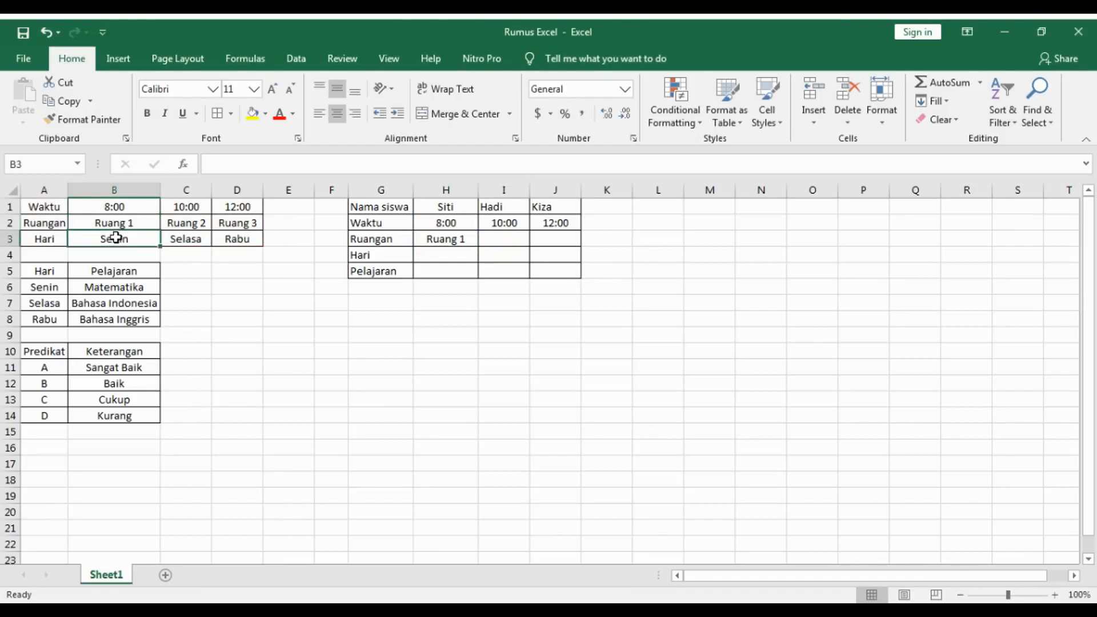
Try row index 1 in the H3 HLOOKUP formula and restore the index to 2
double_click(452, 240)
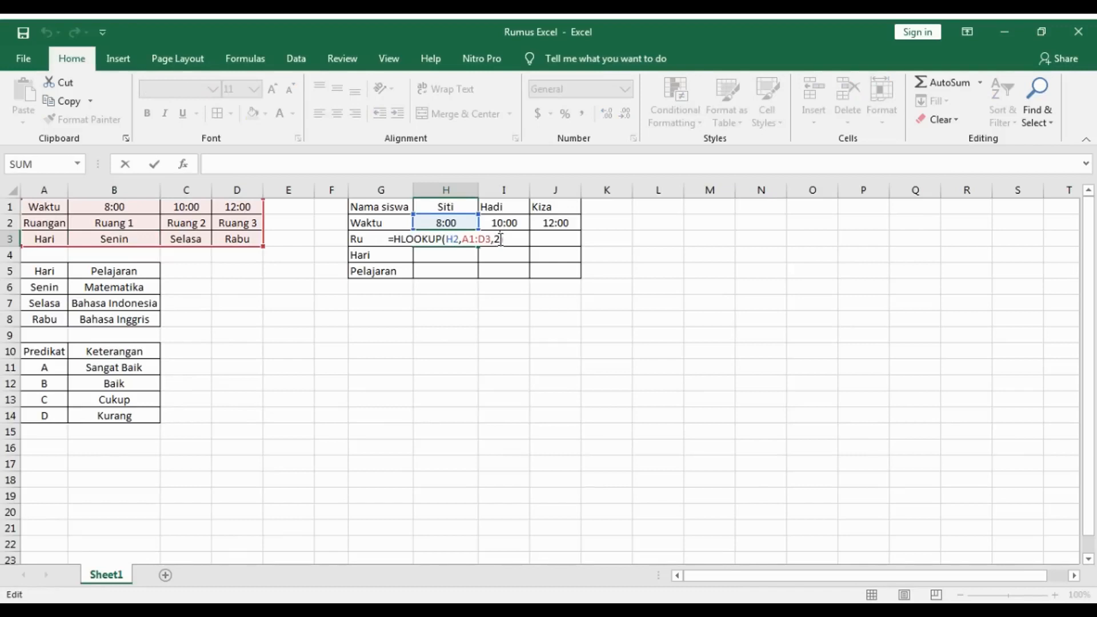
key(Return)
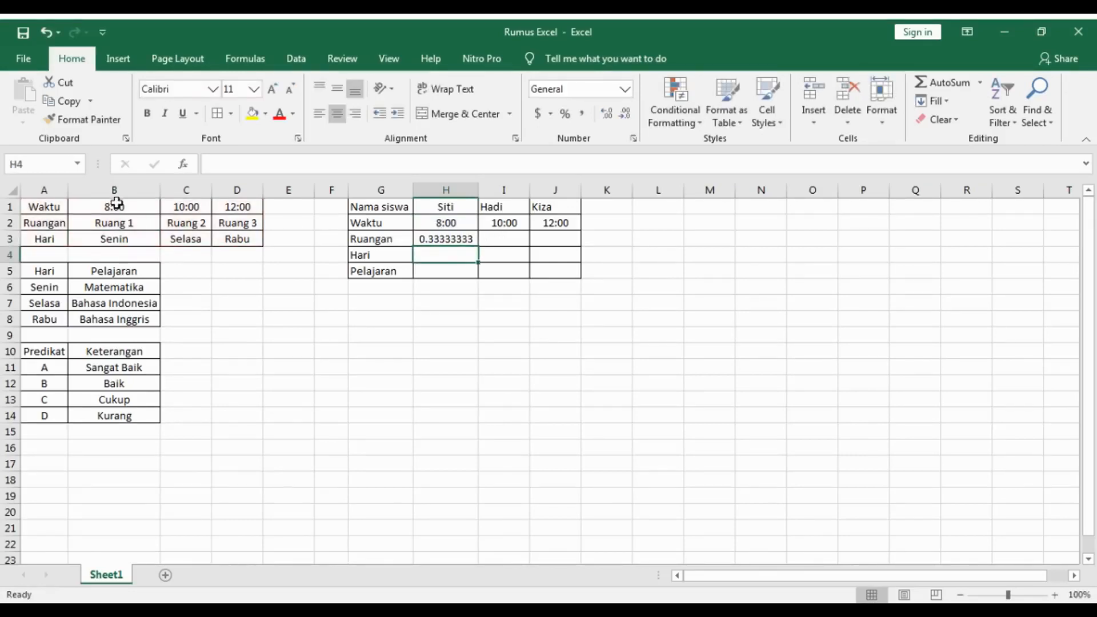
click(450, 239)
double_click(449, 239)
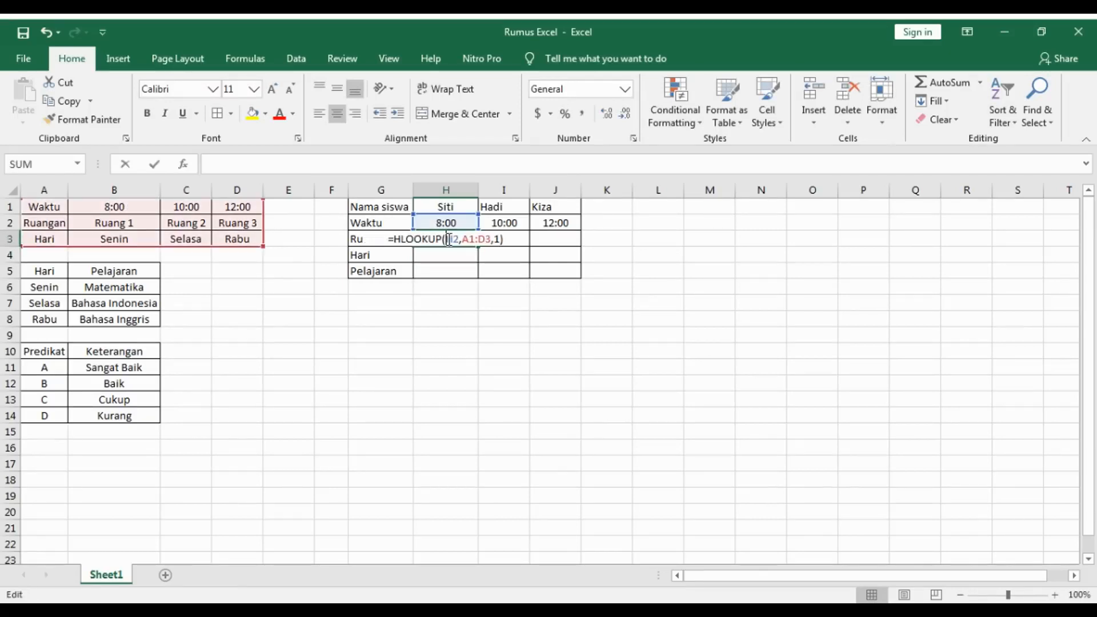
key(BackSpace)
text(2)
key(Return)
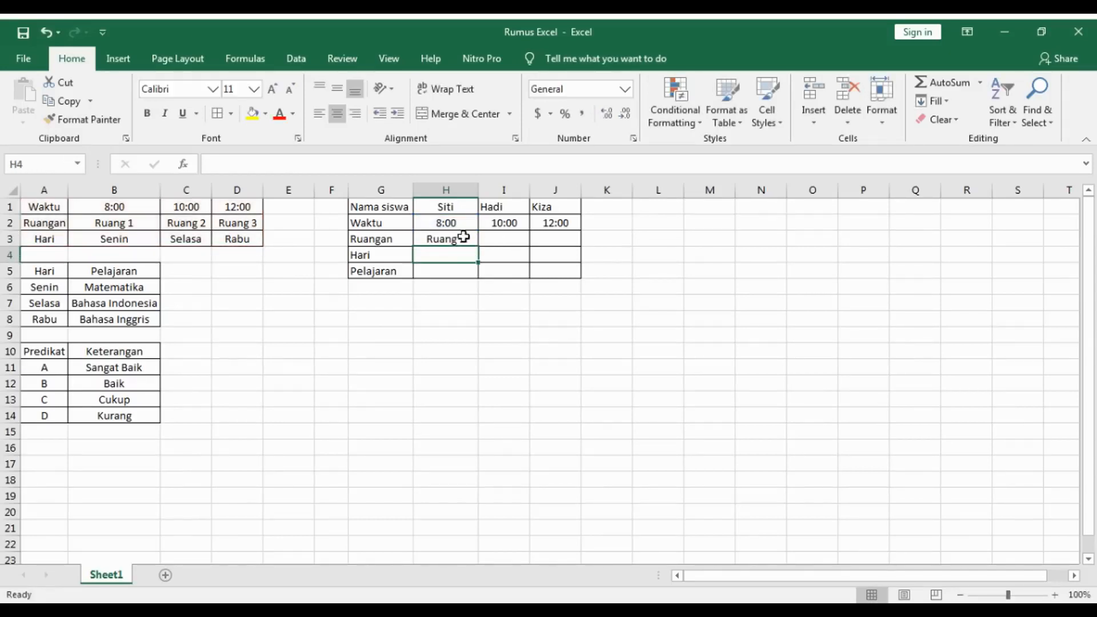
click(440, 239)
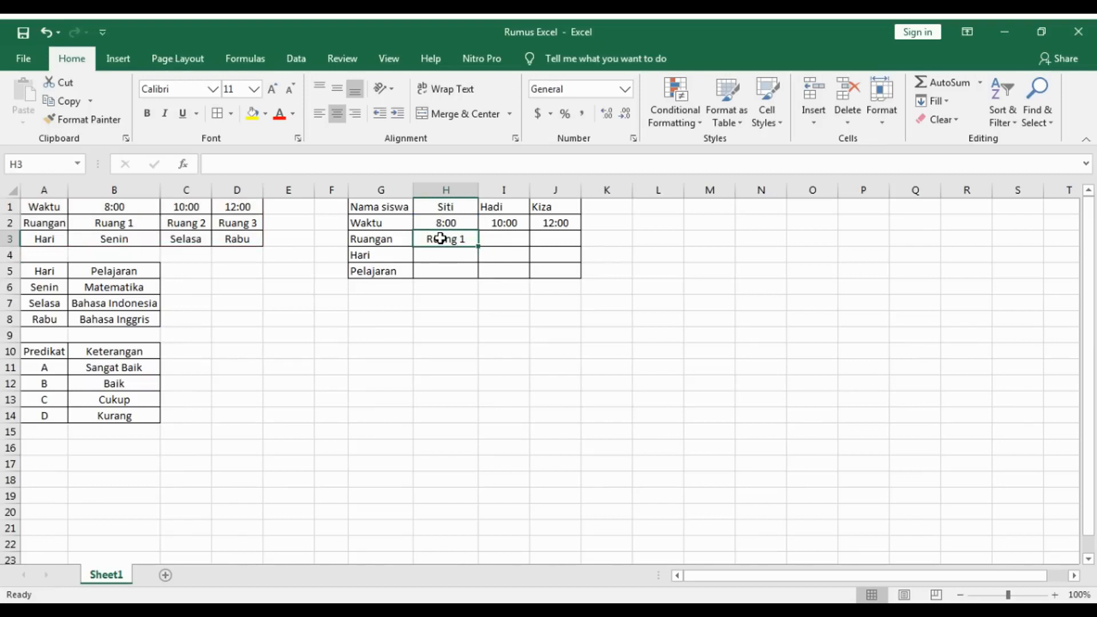
click(510, 239)
click(552, 241)
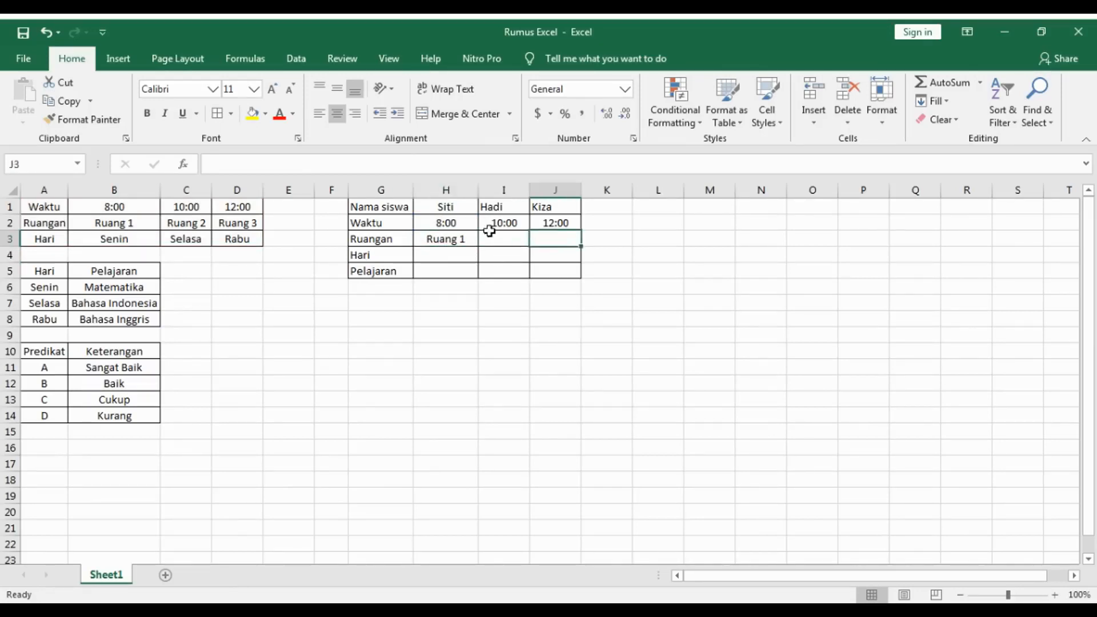
Fill the HLOOKUP formula from H3 across to J3 in the Ruangan row and inspect the copied formula in I3
click(461, 240)
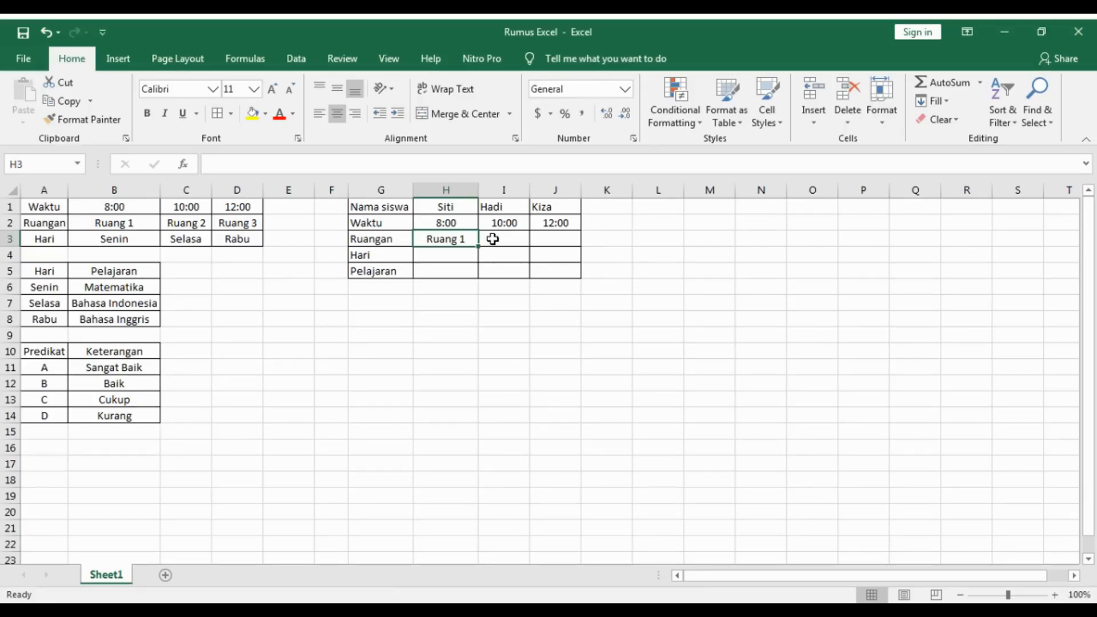
drag(479, 247, 570, 248)
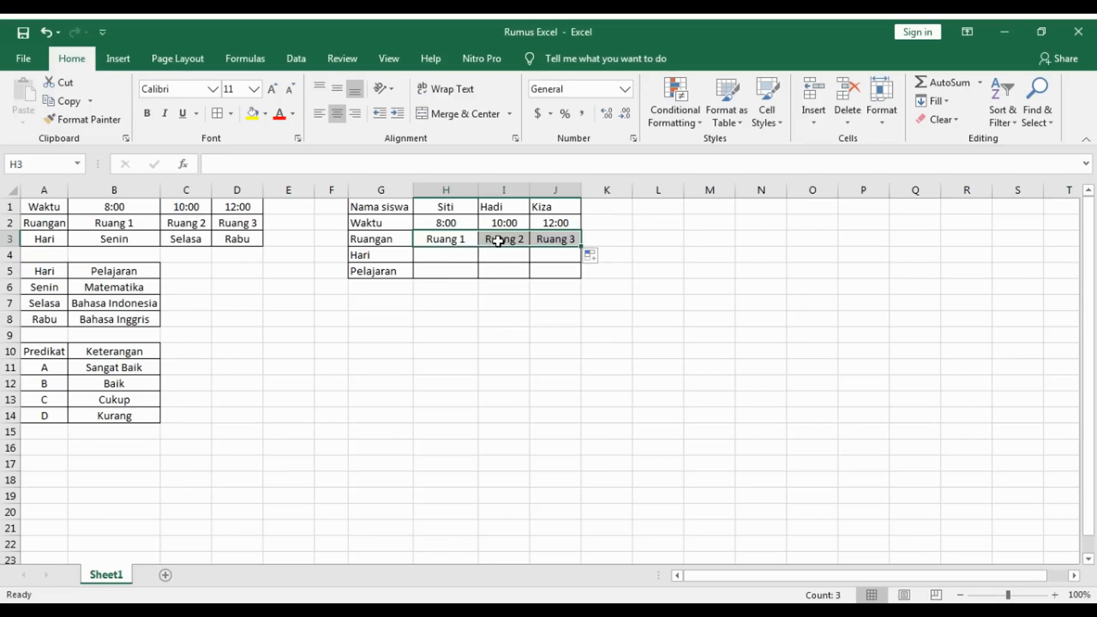
click(498, 240)
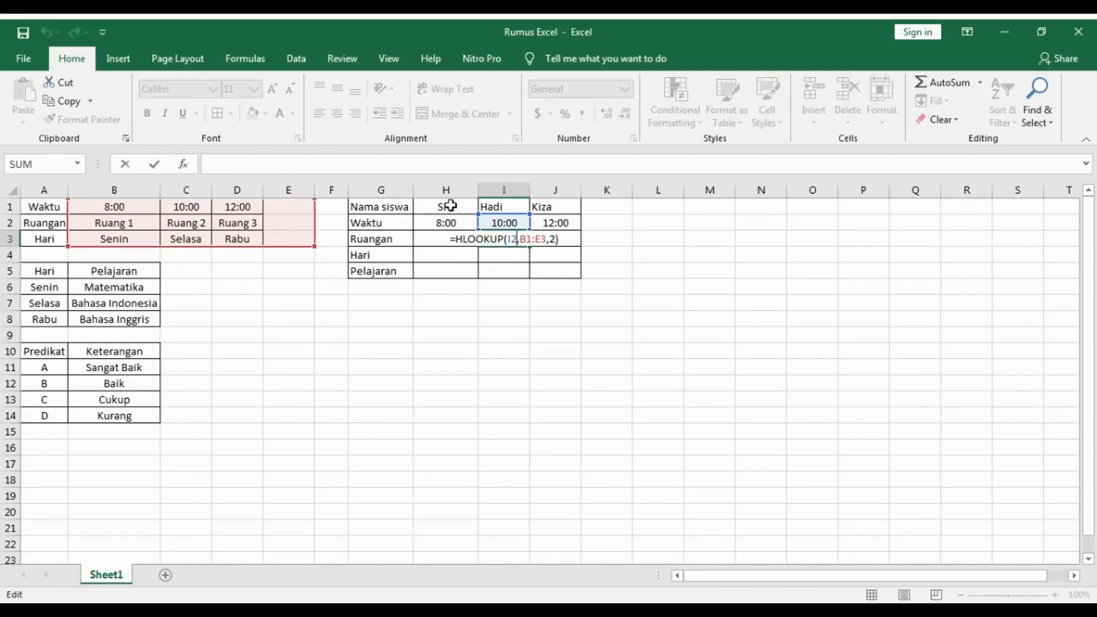
key(Return)
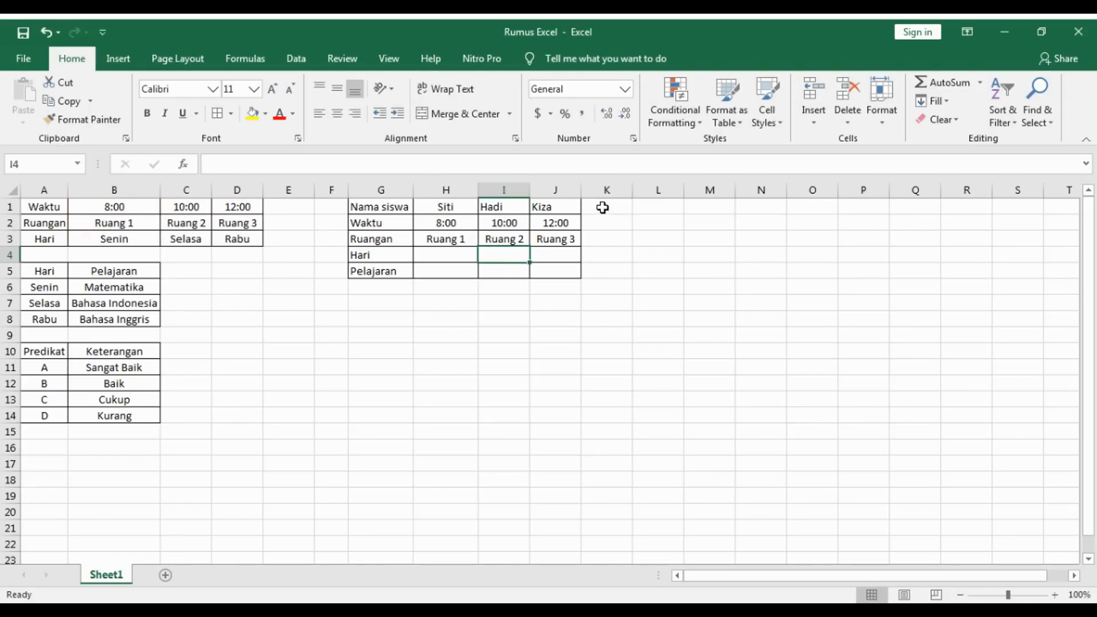
Add a fourth student's name in K1 and centre the student names in H1:K1 vertically and horizontally
click(603, 206)
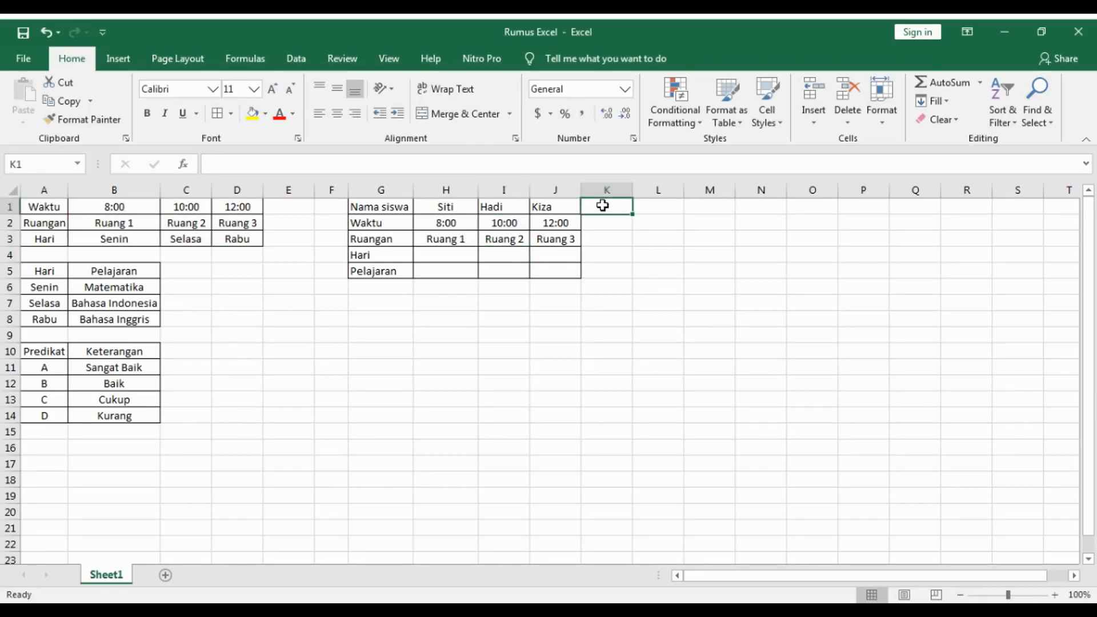
text(Risol)
key(Return)
drag(446, 206, 605, 207)
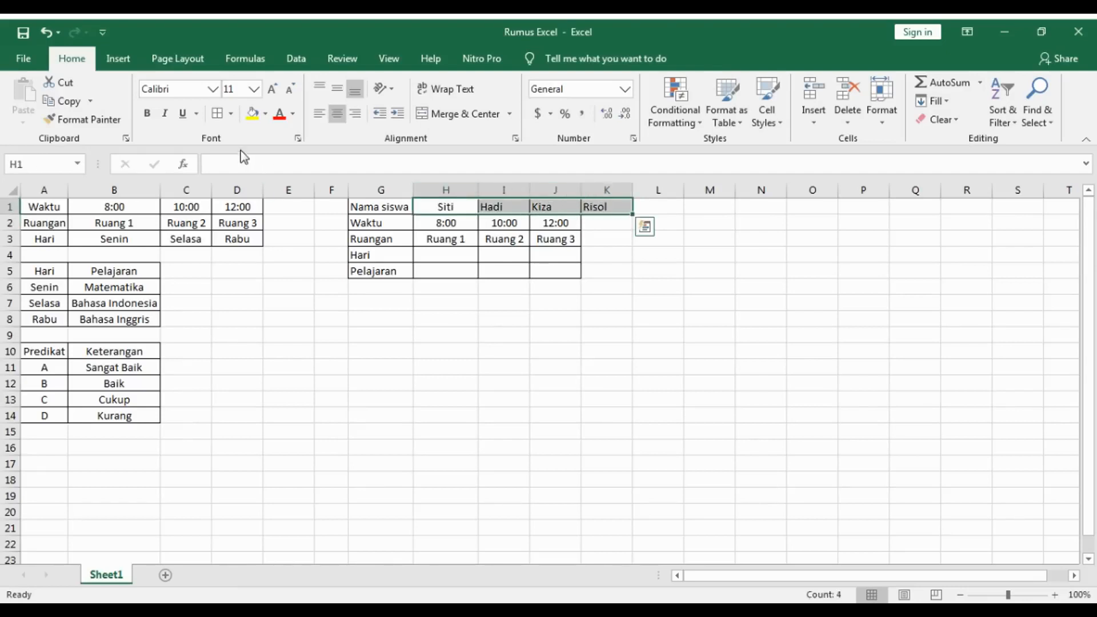
click(338, 90)
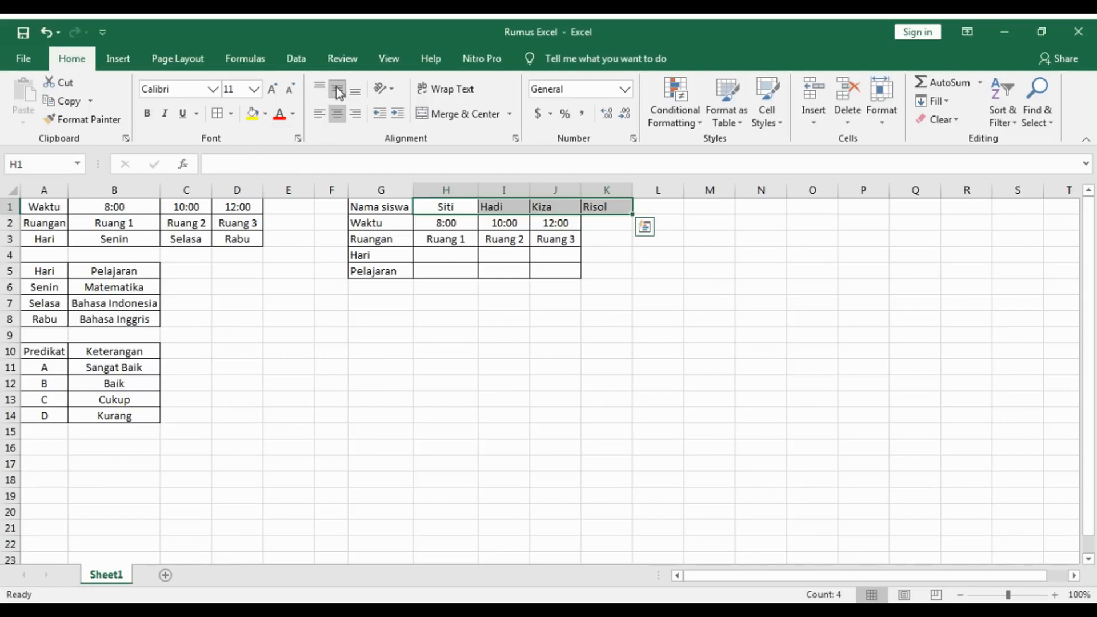
click(339, 114)
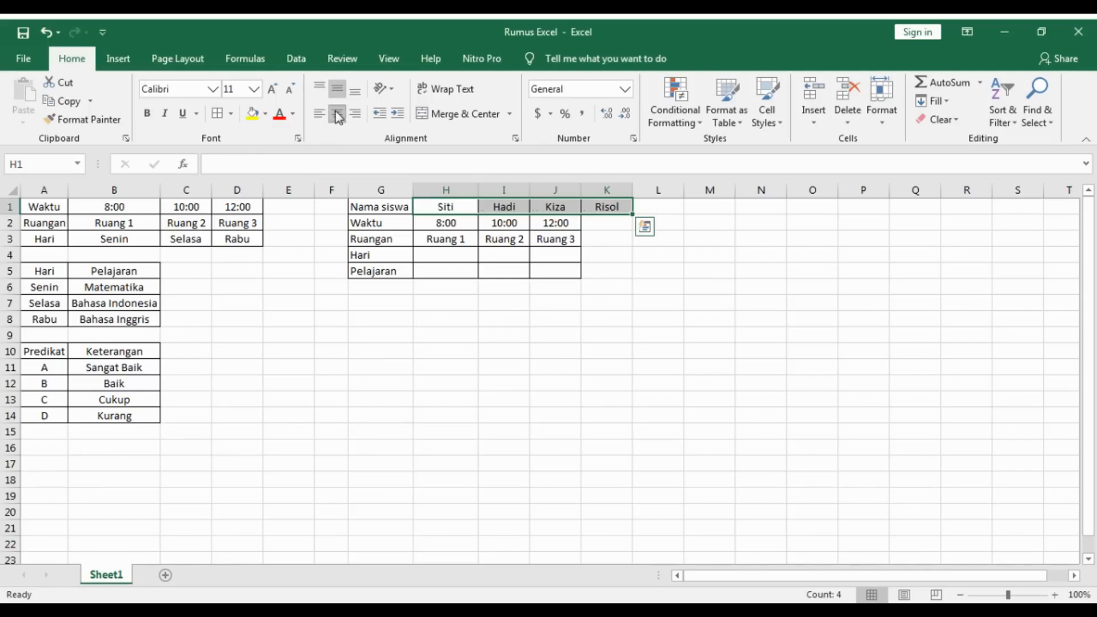
Copy the time cell I2 into K2 for the fourth student and replace its value with 8:00
click(609, 222)
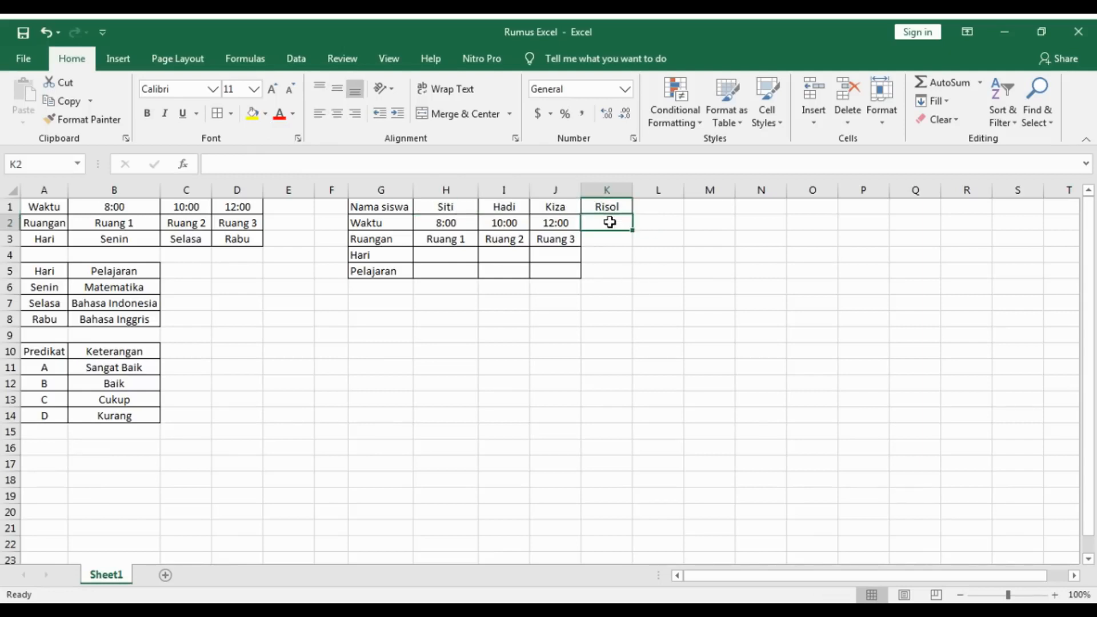
click(510, 225)
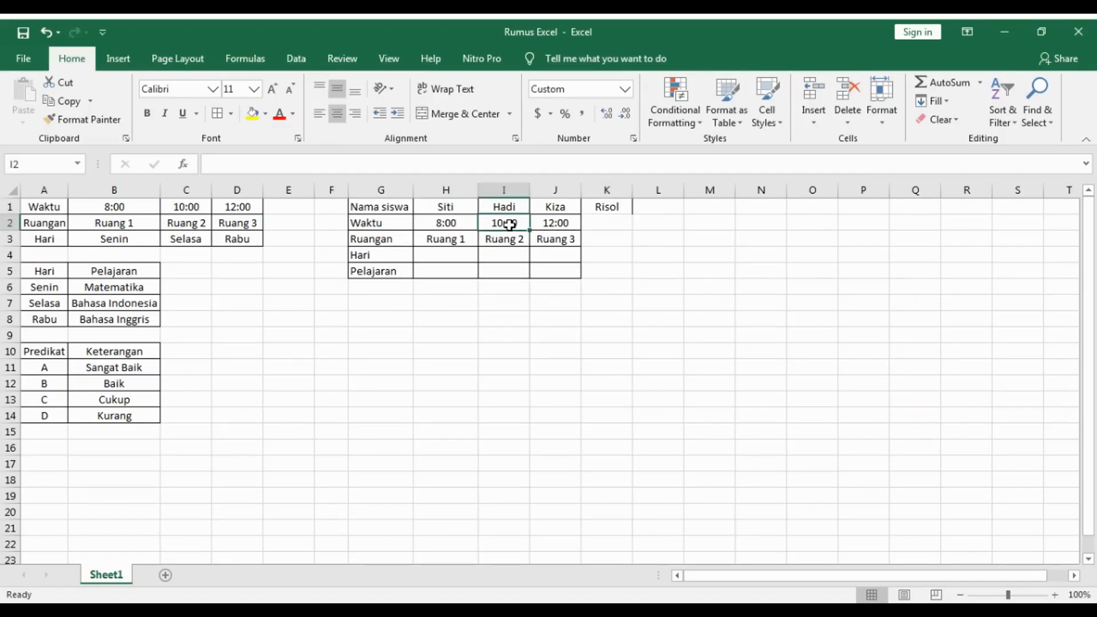
key(ctrl+c)
key(Right)
key(Right)
key(ctrl+v)
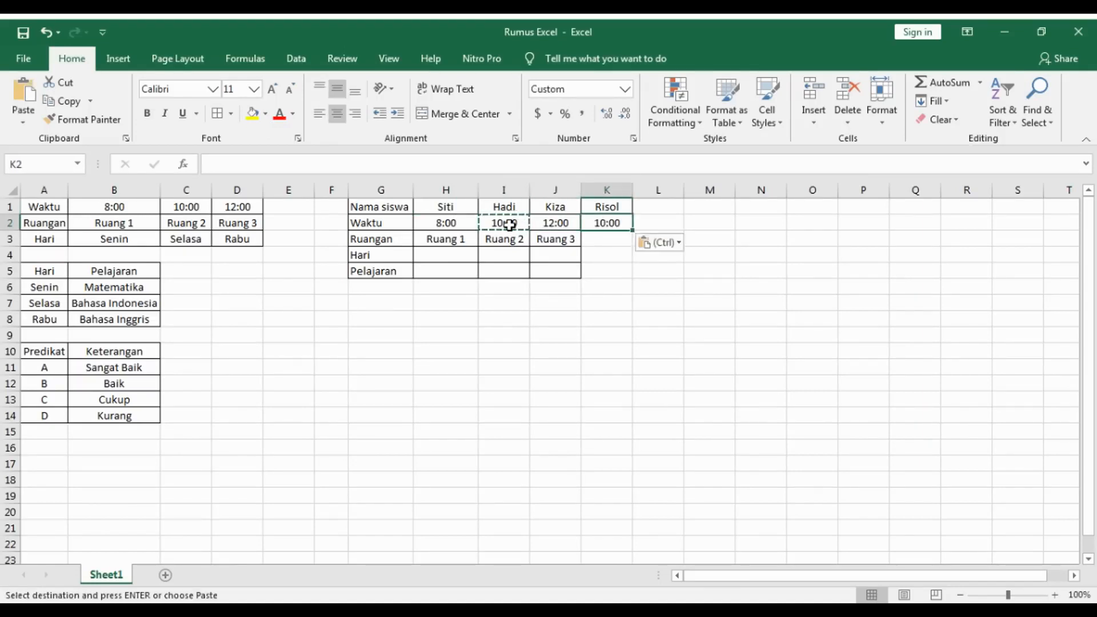
key(ctrl)
key(Escape)
key(BackSpace)
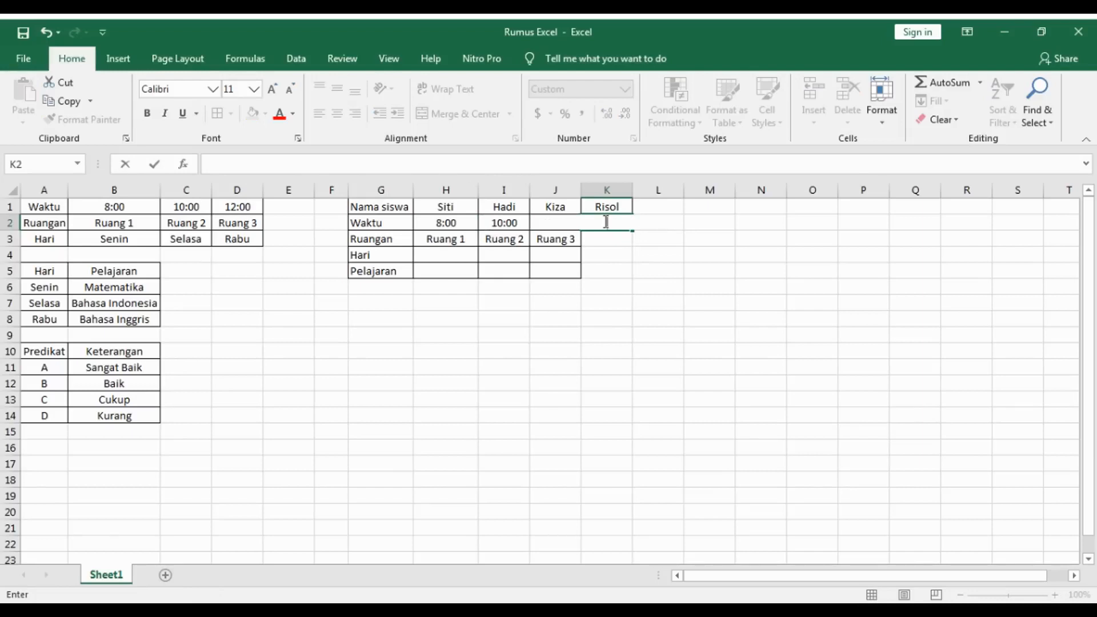
text(8:00)
key(Return)
Extend the HLOOKUP formula from J3 into K3 for the fourth student
click(558, 241)
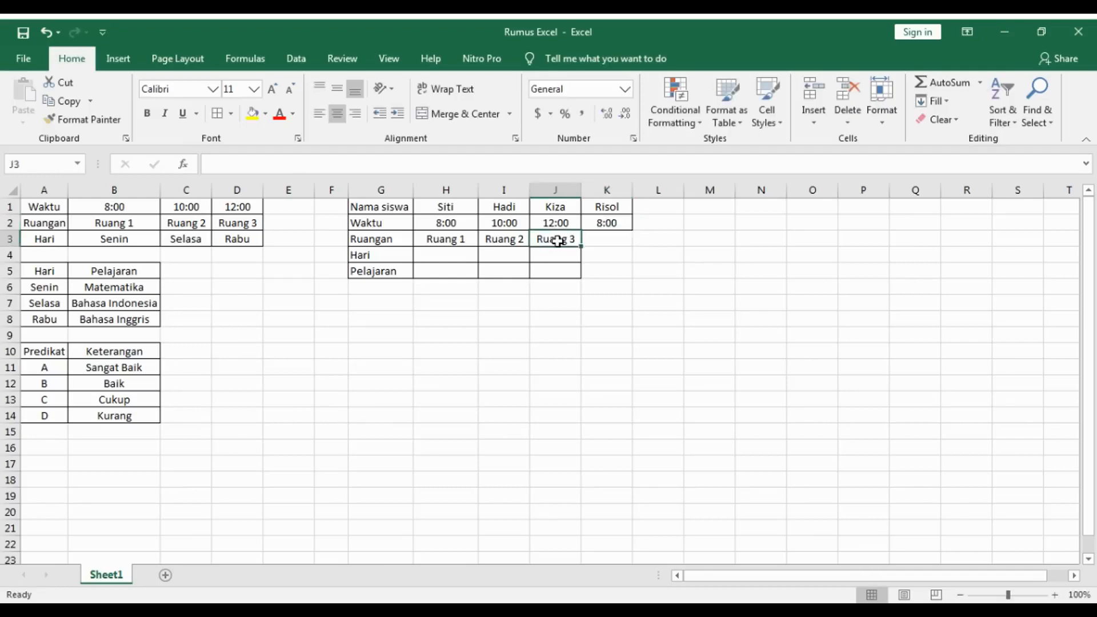
drag(583, 248, 618, 245)
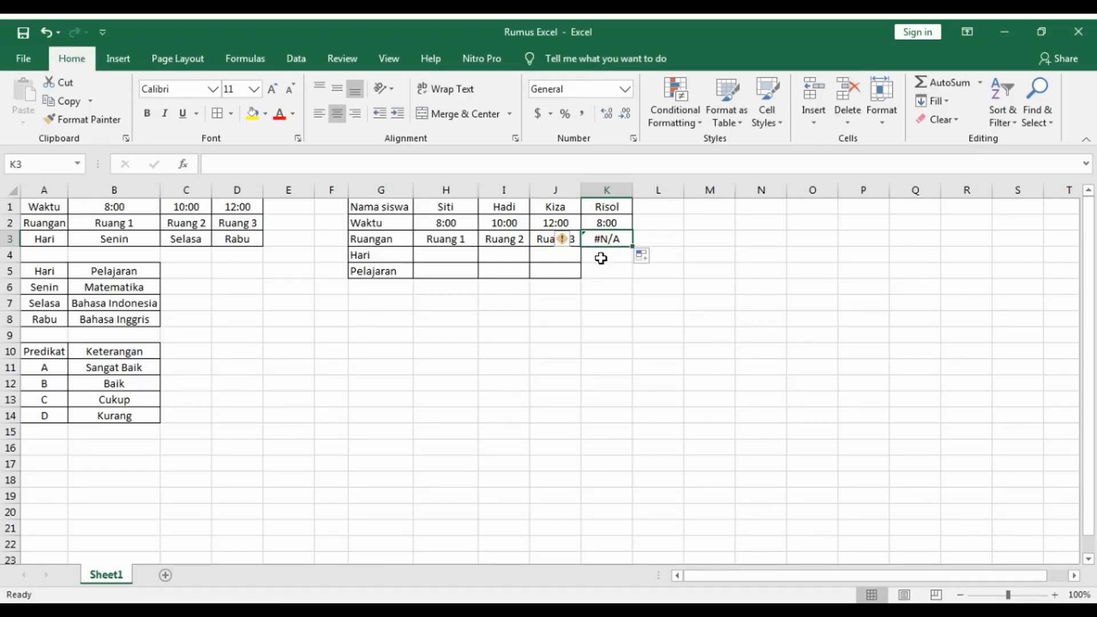
Examine the HLOOKUP formulas in I3, J3 and K3 to see how their table ranges shift, and check the K2 lookup value
click(495, 239)
double_click(495, 239)
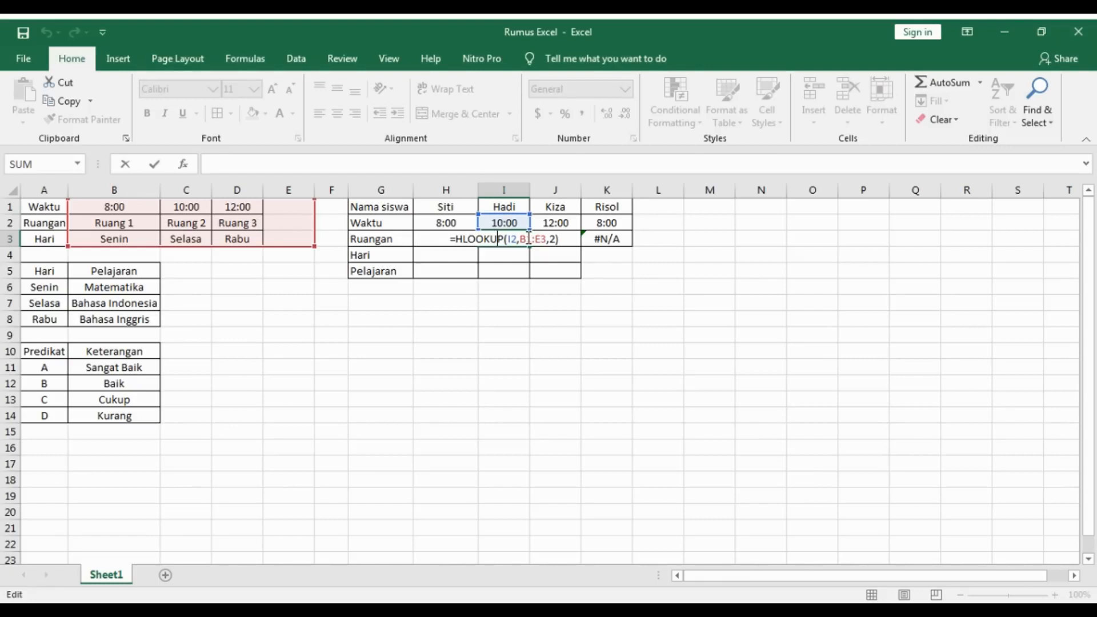
key(Return)
click(560, 240)
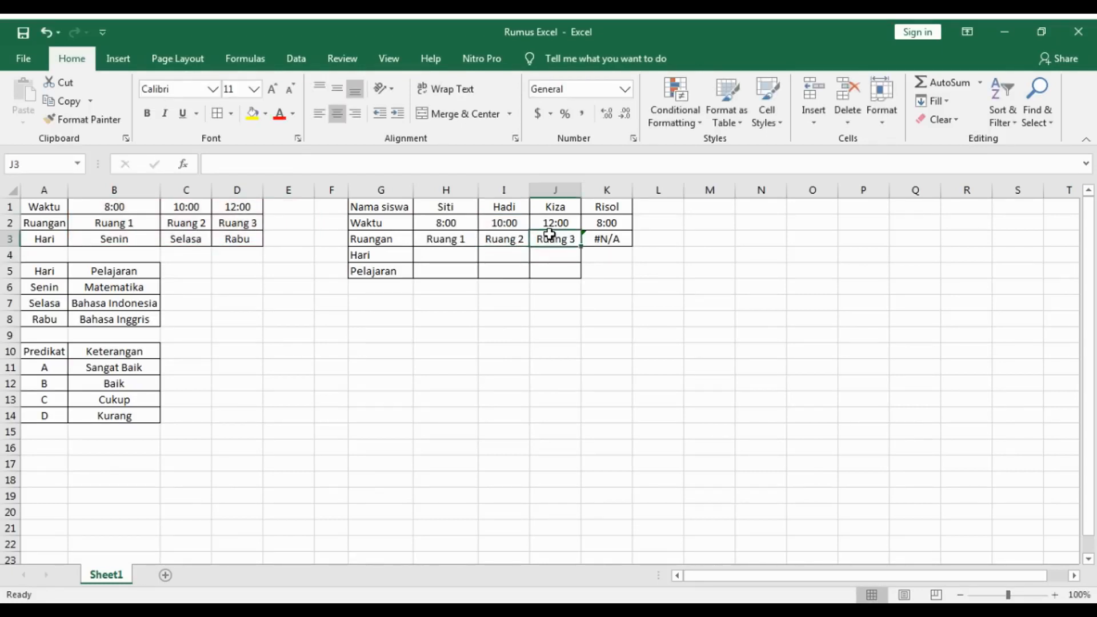
double_click(550, 238)
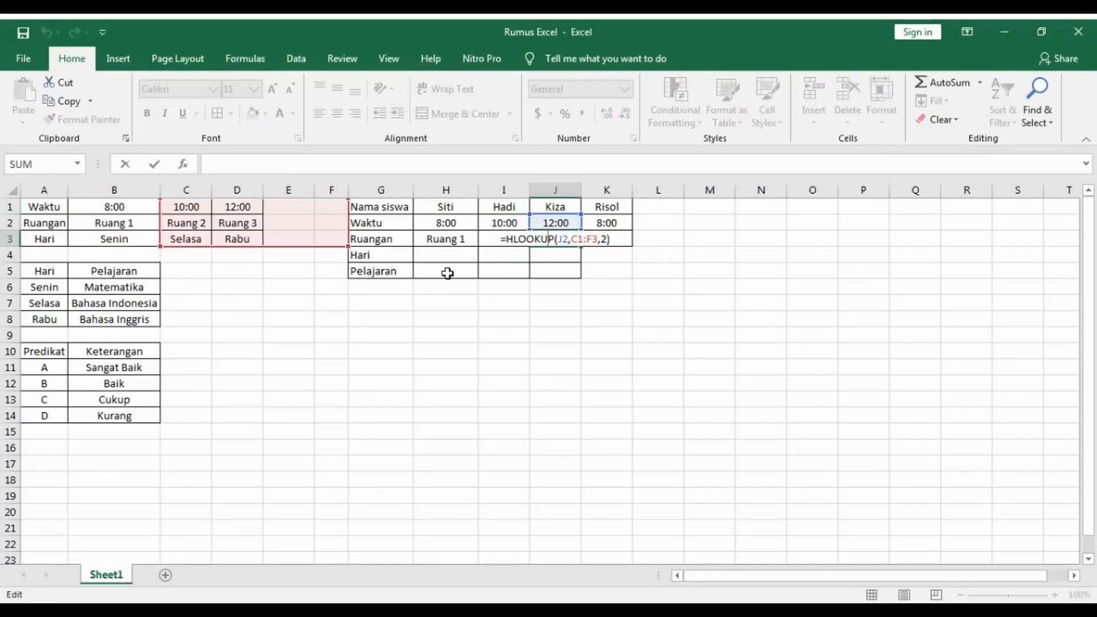
key(Return)
double_click(607, 239)
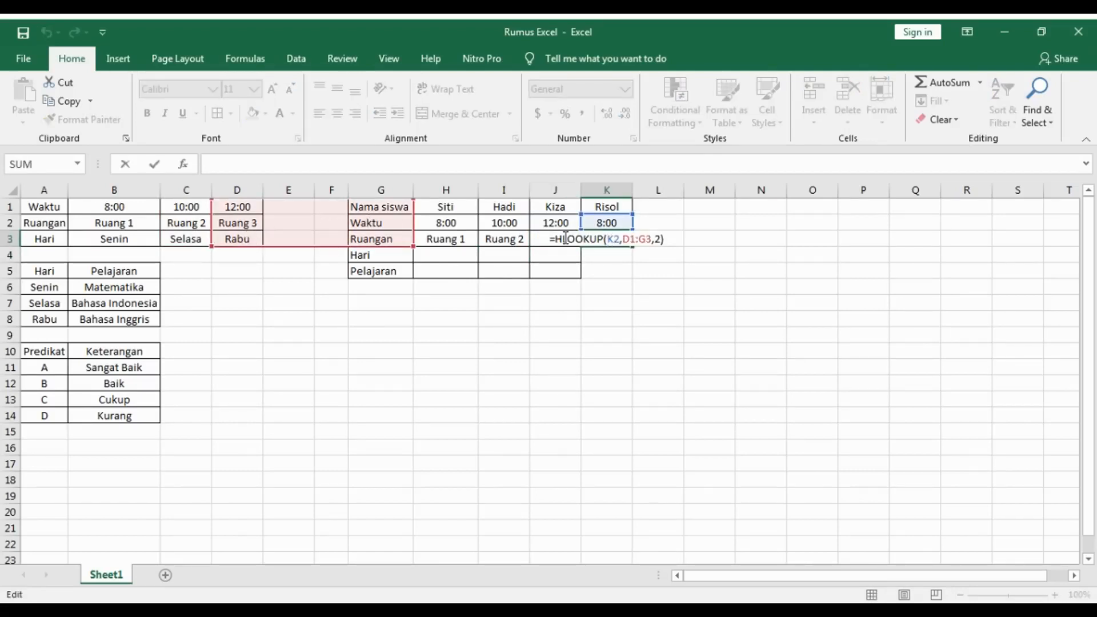
key(Return)
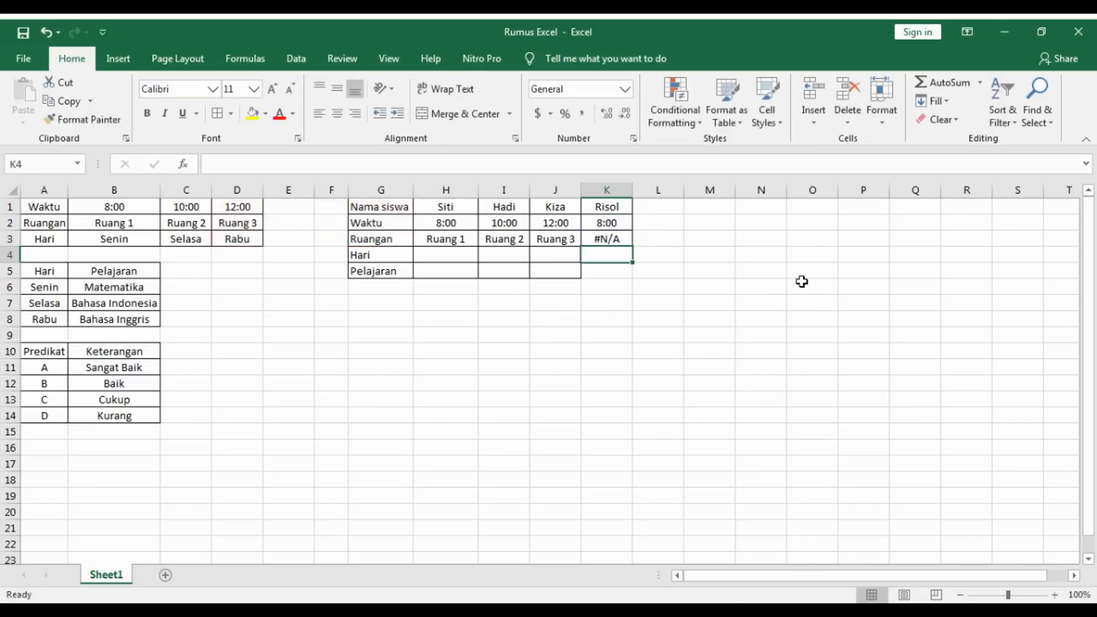
click(605, 223)
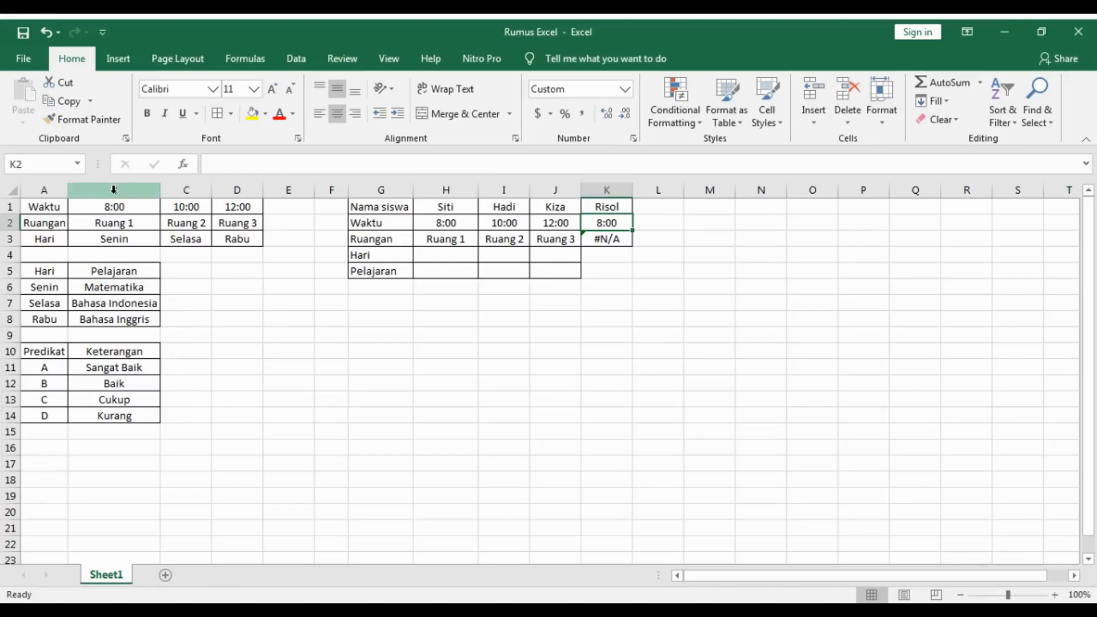
click(620, 239)
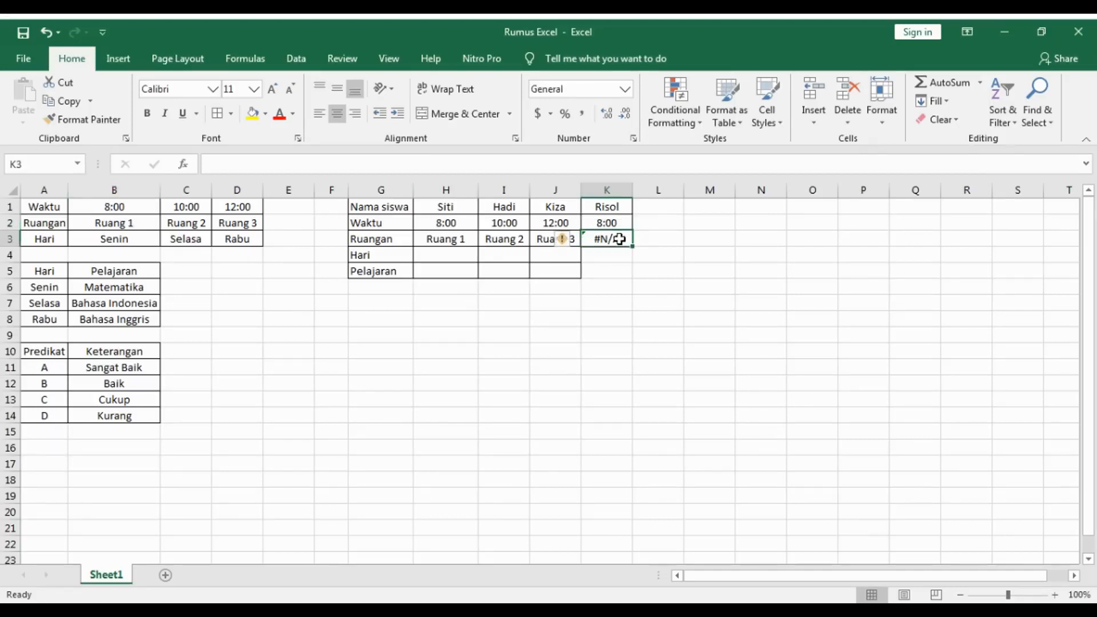
Try moving the table range of the K3 HLOOKUP formula to A1:D3, and undo the change
double_click(620, 239)
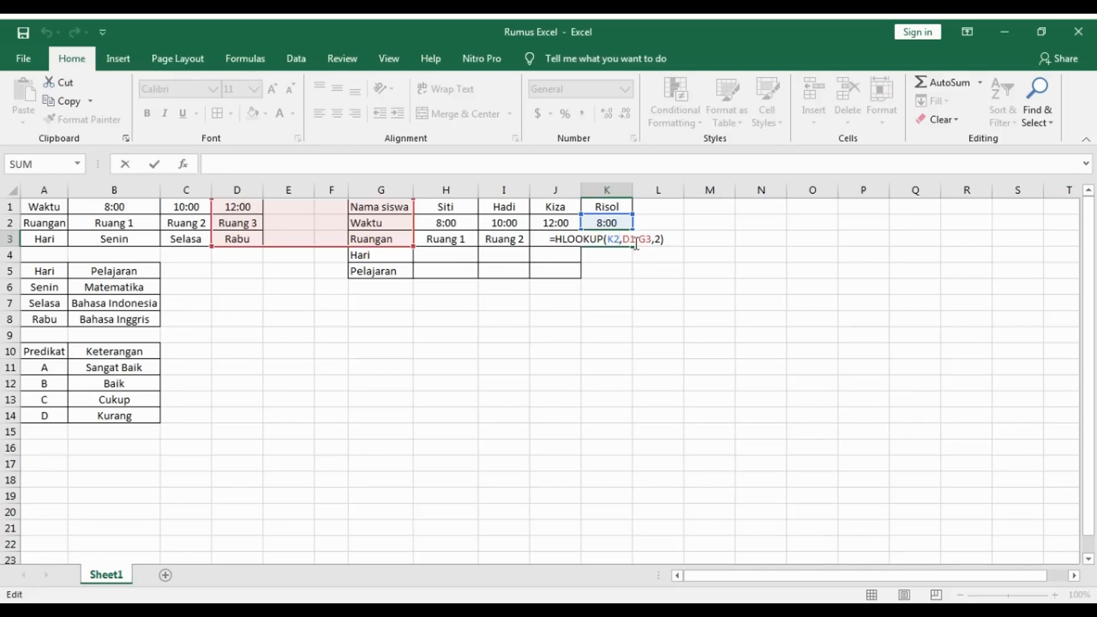
drag(623, 240, 652, 239)
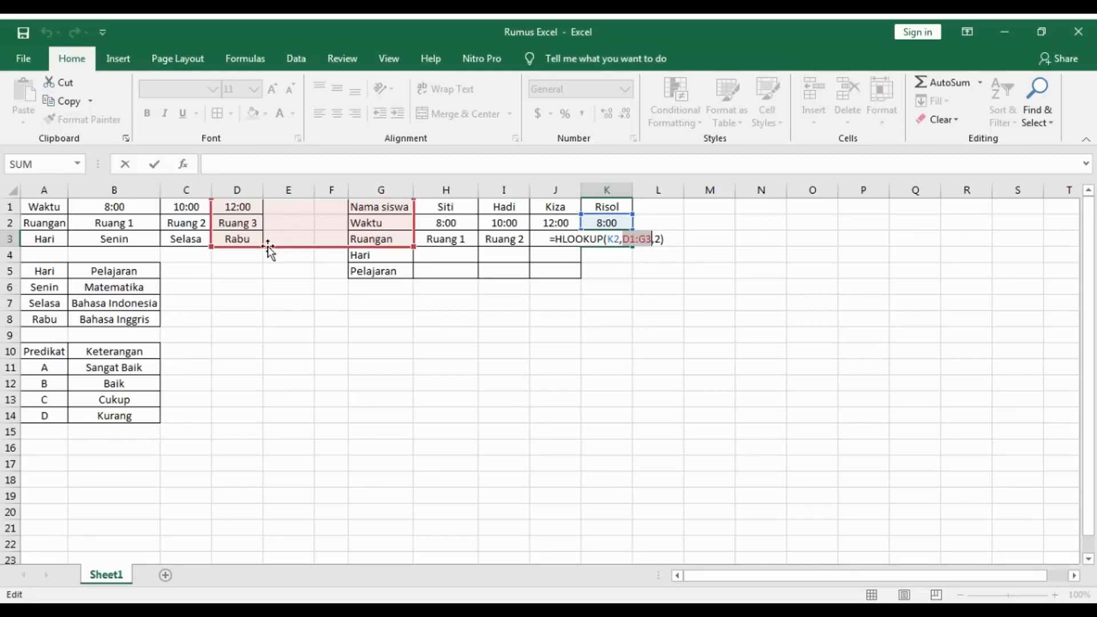
mouse_move(269, 249)
mouse_down()
mouse_move(141, 242)
mouse_move(240, 239)
mouse_move(232, 326)
mouse_move(160, 252)
mouse_move(246, 293)
mouse_move(252, 318)
mouse_move(277, 235)
mouse_move(281, 249)
mouse_up()
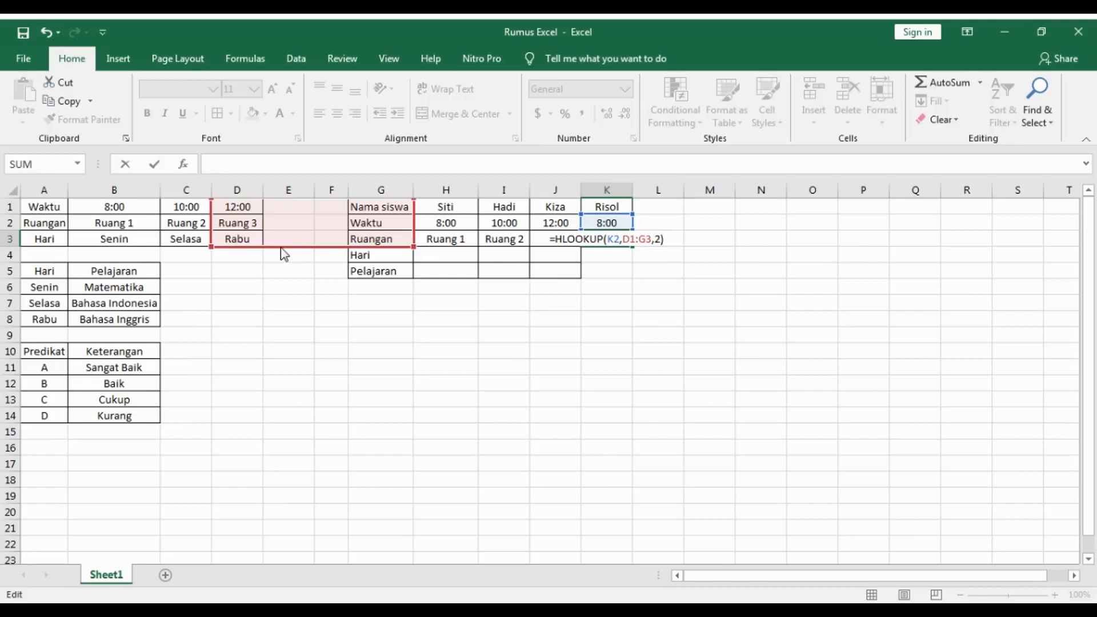
drag(284, 255, 139, 229)
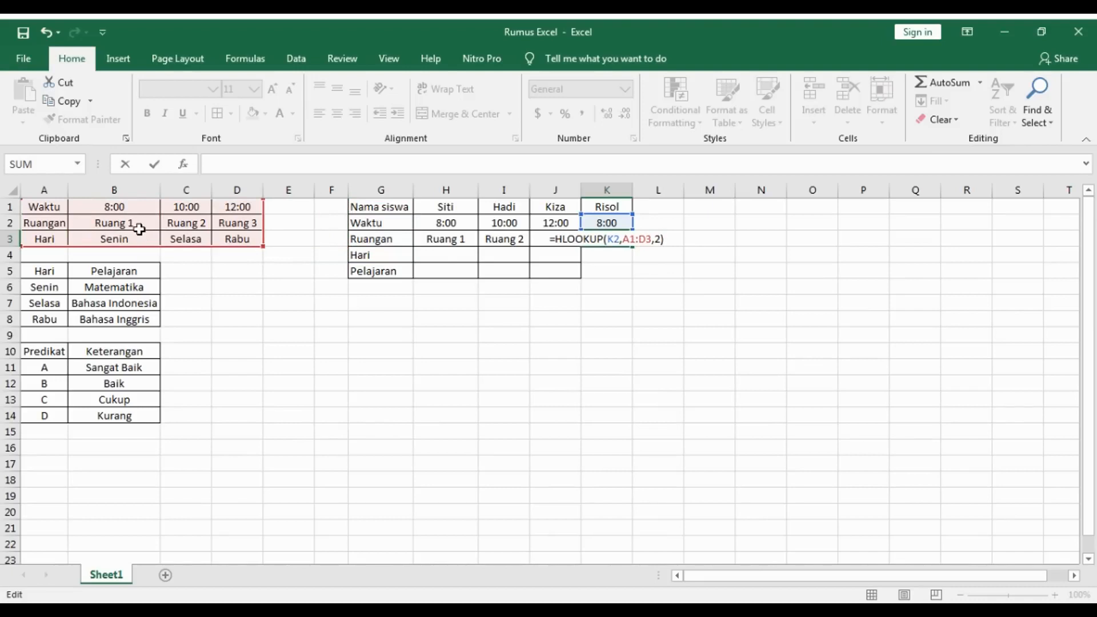
key(Return)
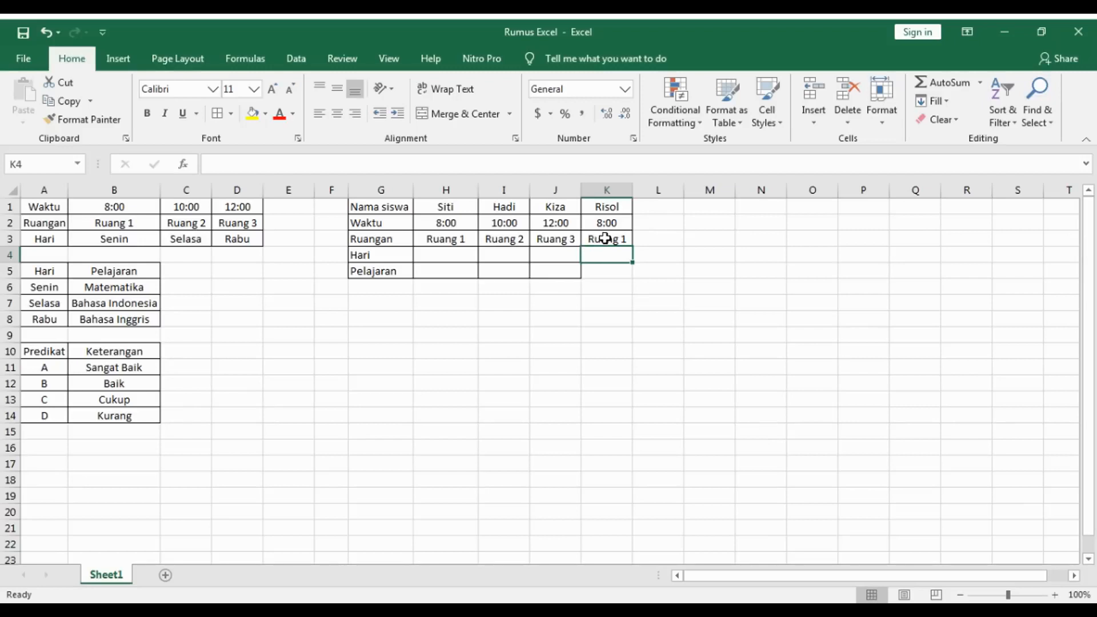
key(ctrl+z)
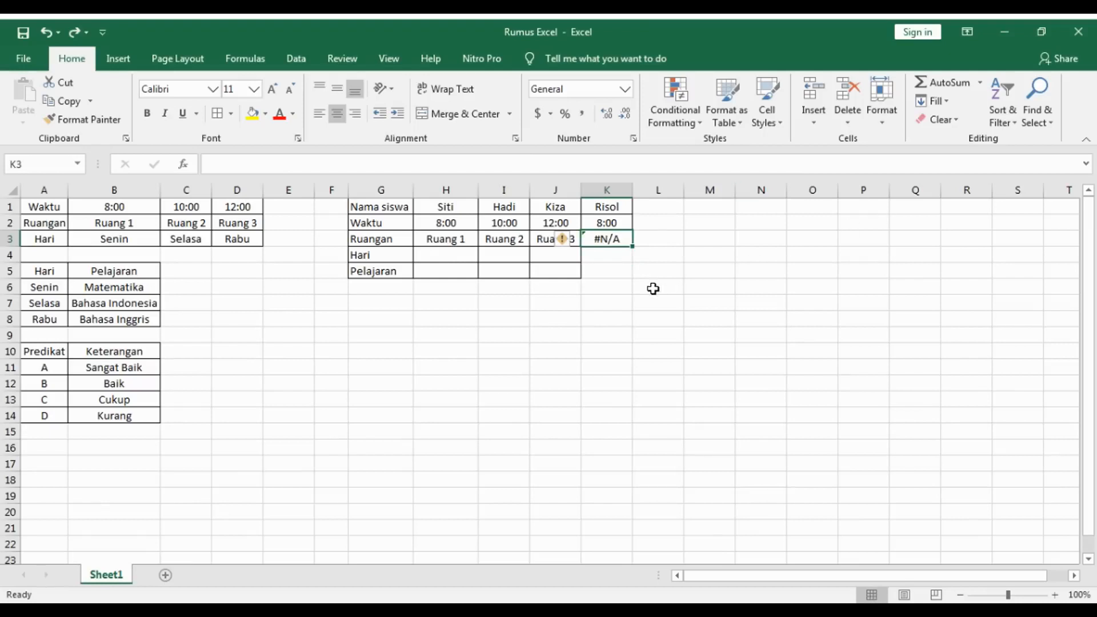
Make the table range in the H3 HLOOKUP formula absolute, giving =HLOOKUP(H2,$A$1:$D$3,2)
click(464, 240)
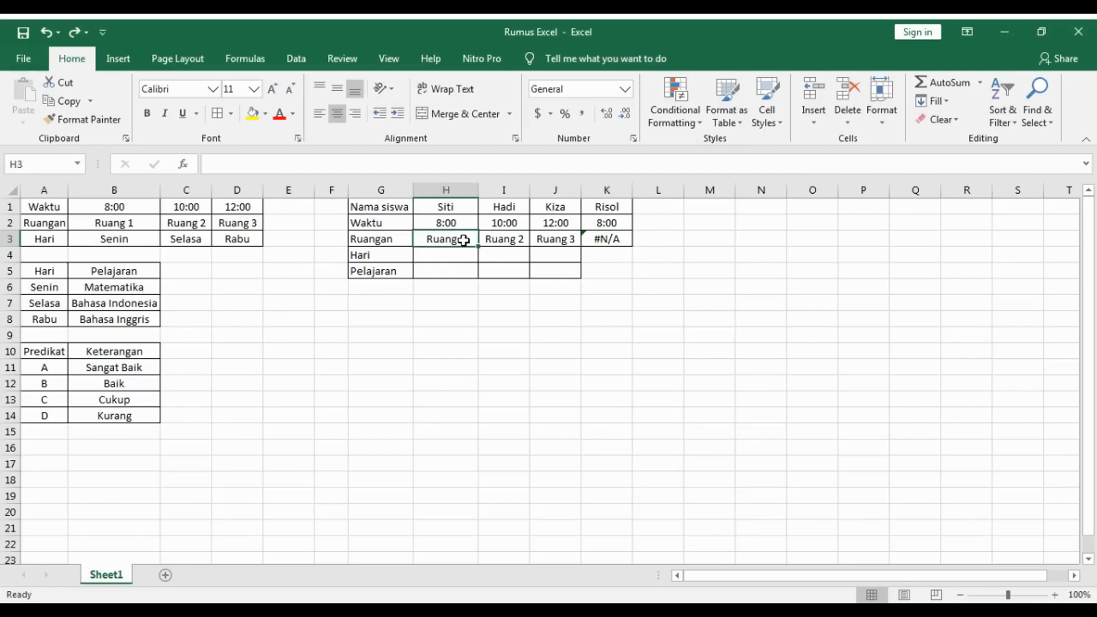
double_click(465, 241)
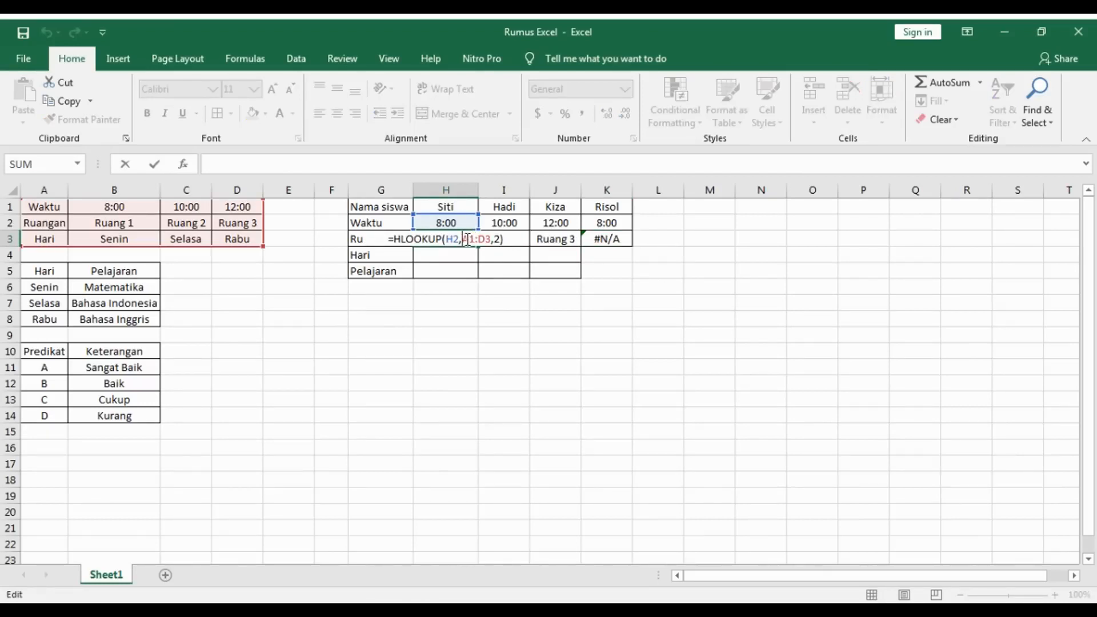
click(465, 242)
drag(462, 239, 484, 237)
click(468, 239)
key(F4)
click(462, 239)
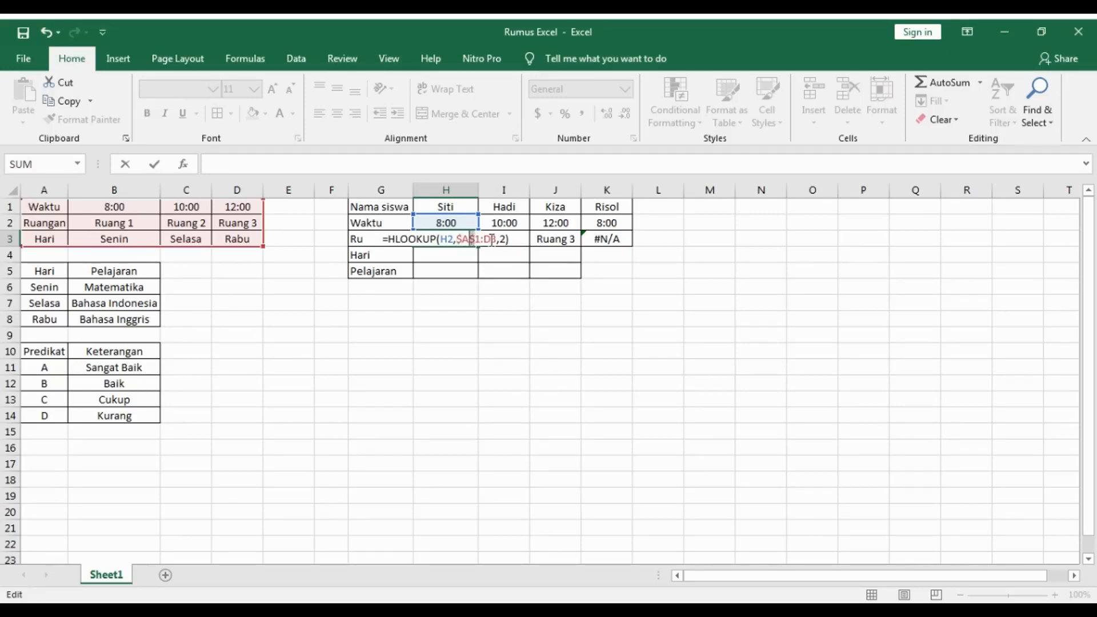
key(F4)
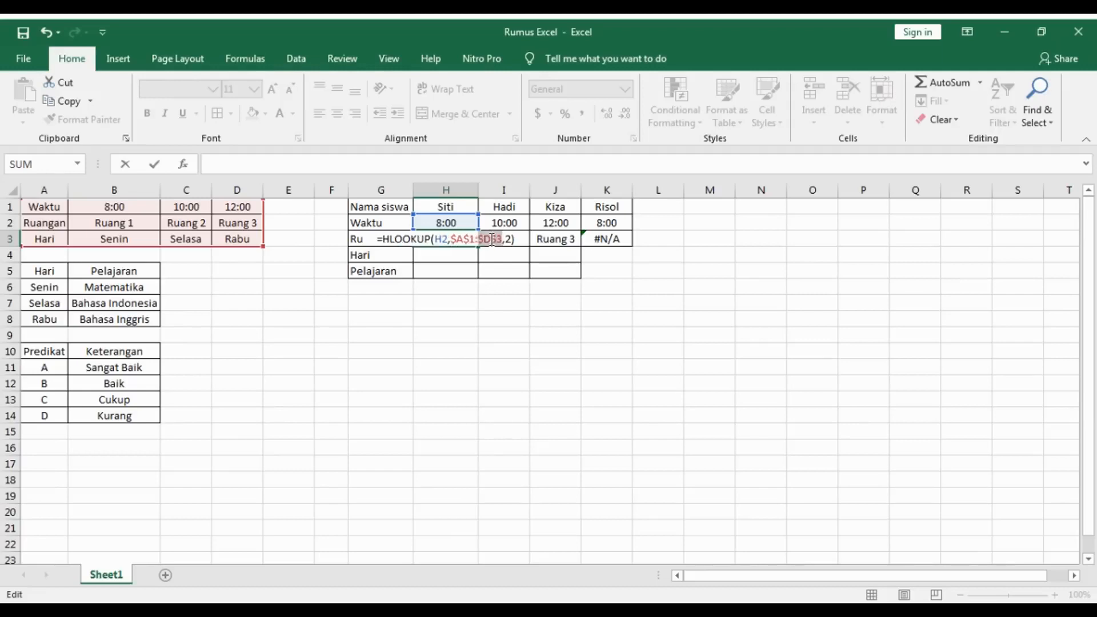
click(464, 239)
key(Return)
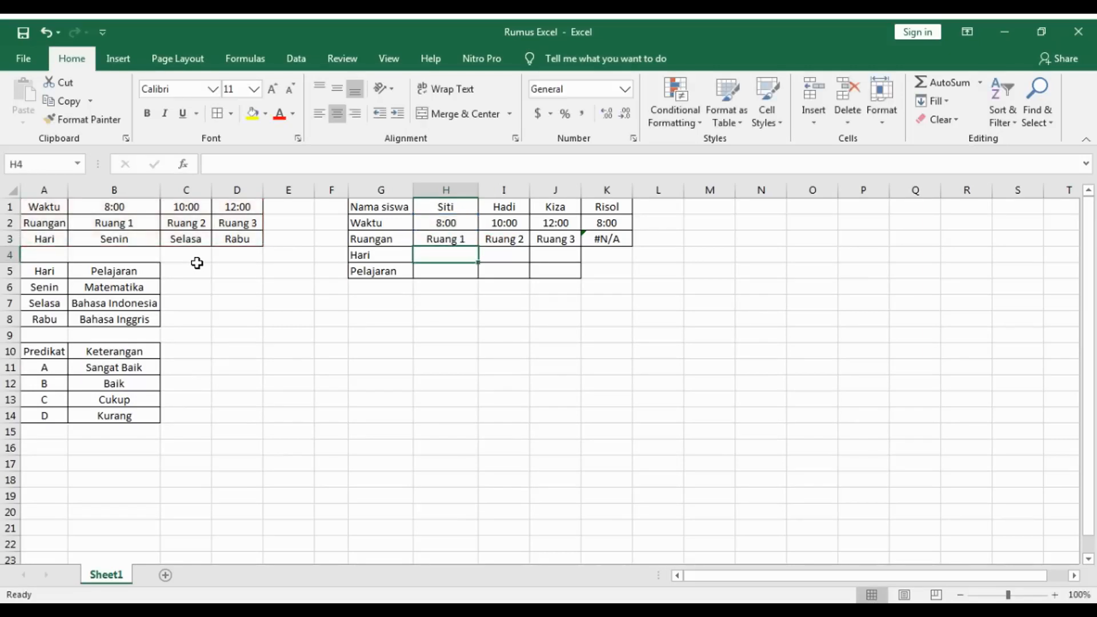
Check the table range used in the I3 HLOOKUP formula
click(496, 240)
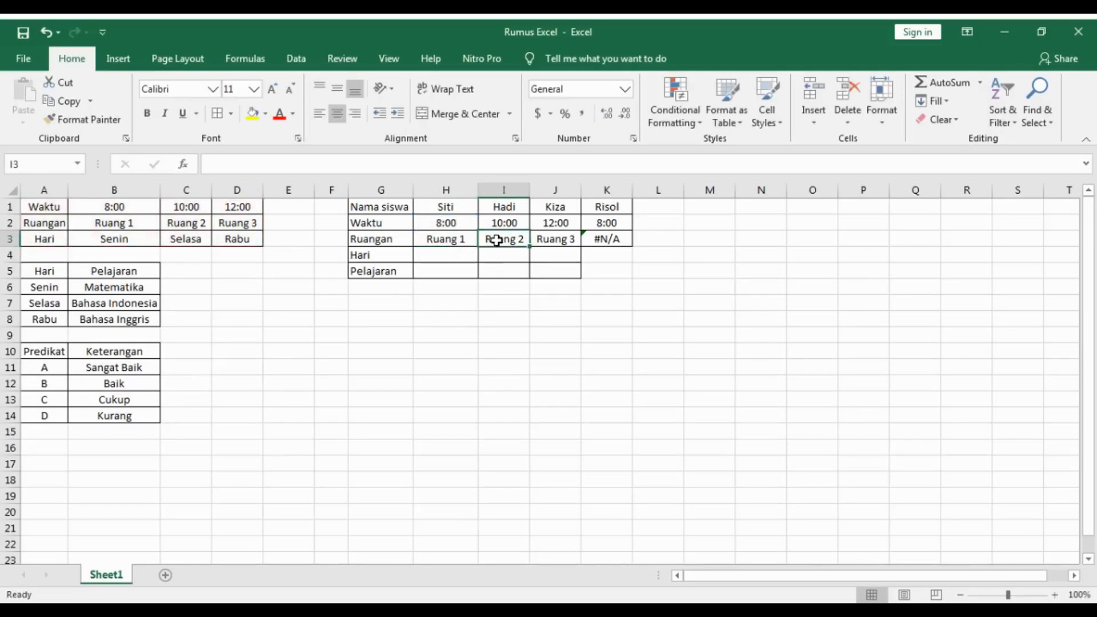
double_click(496, 240)
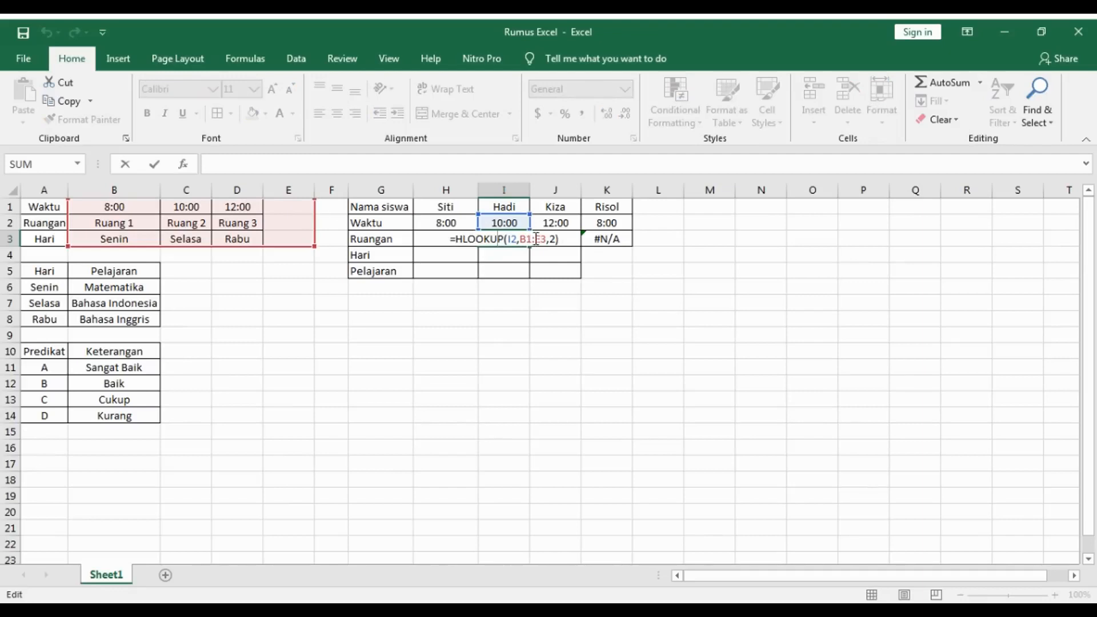
key(Return)
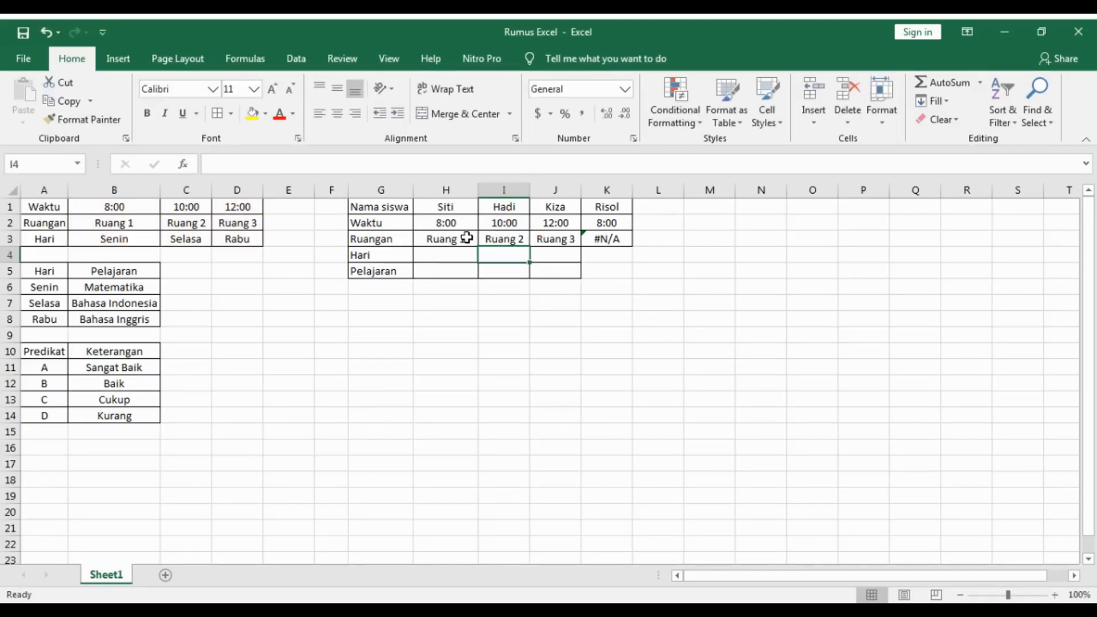
Compare the table ranges used in the I3 and H3 HLOOKUP formulas
click(466, 237)
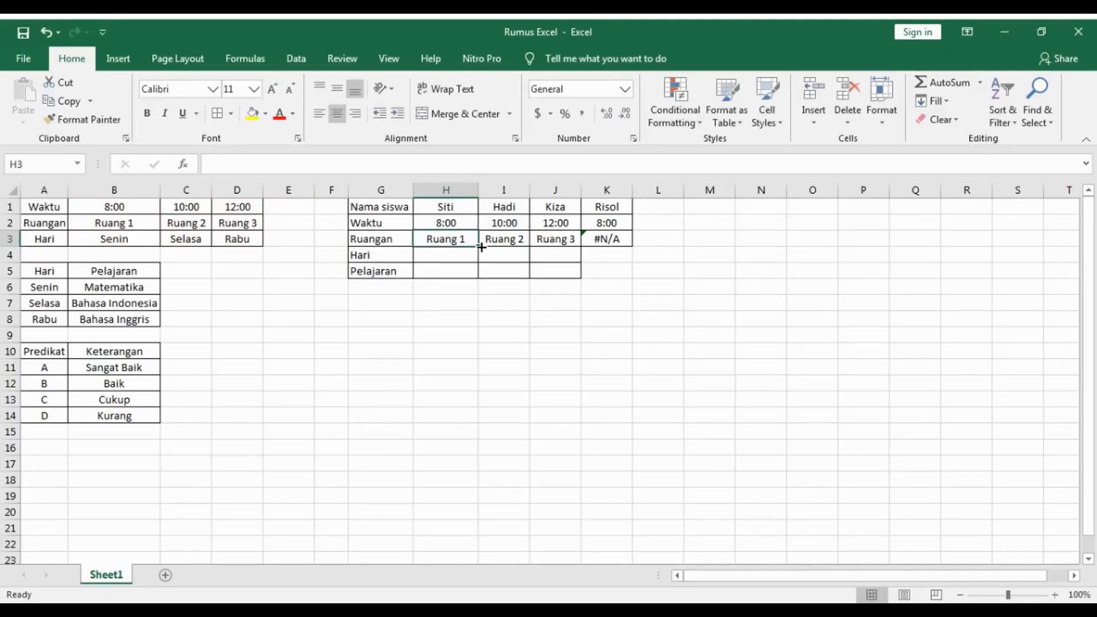
double_click(497, 239)
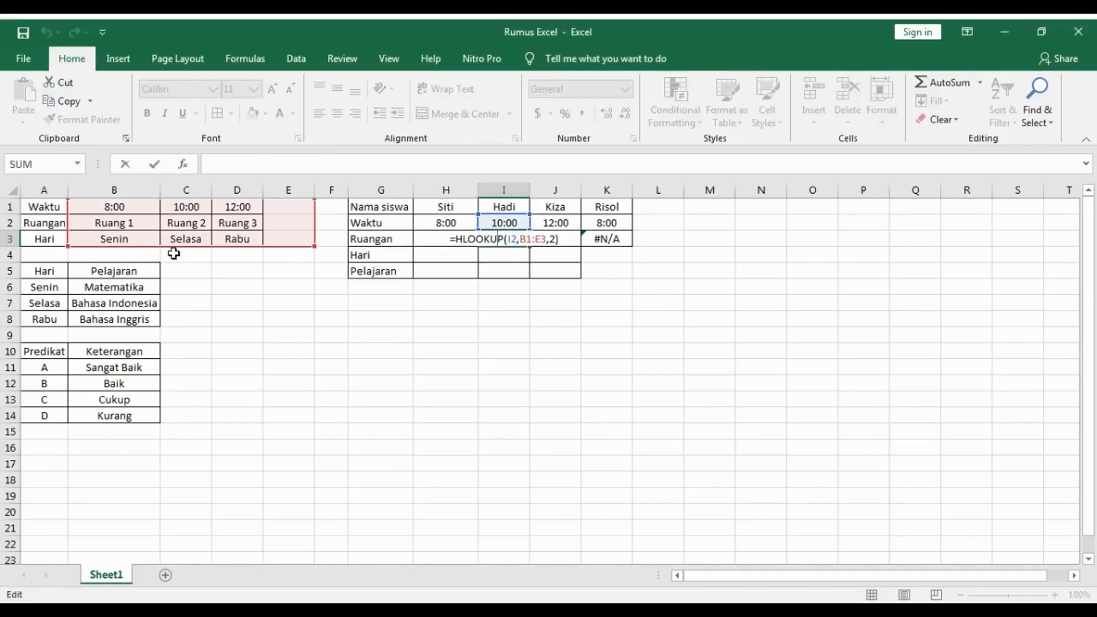
key(Return)
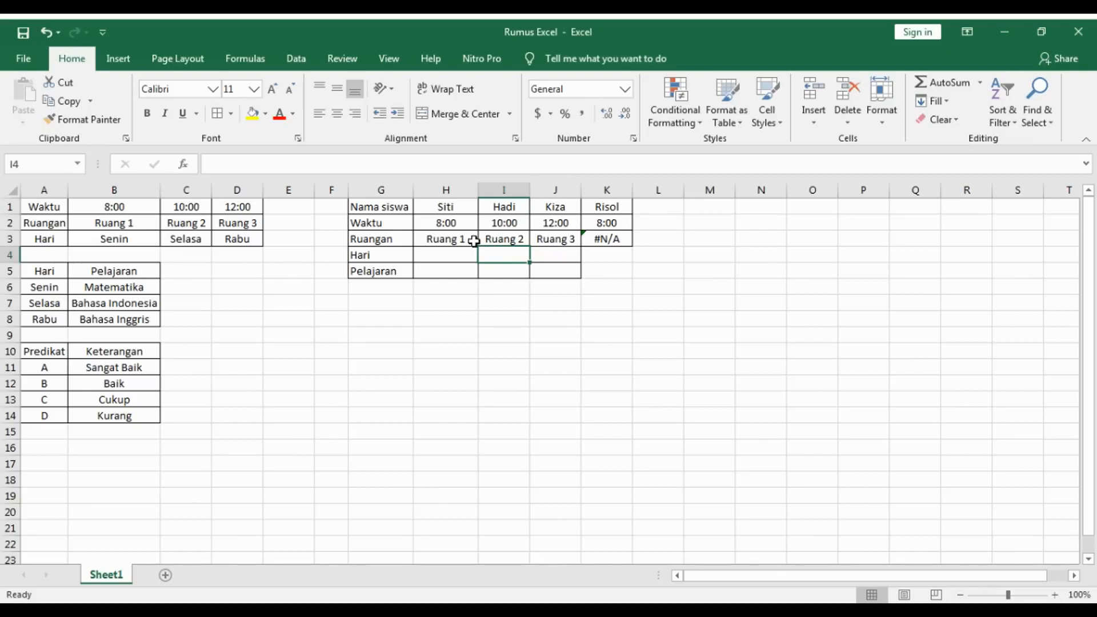
click(472, 241)
double_click(465, 240)
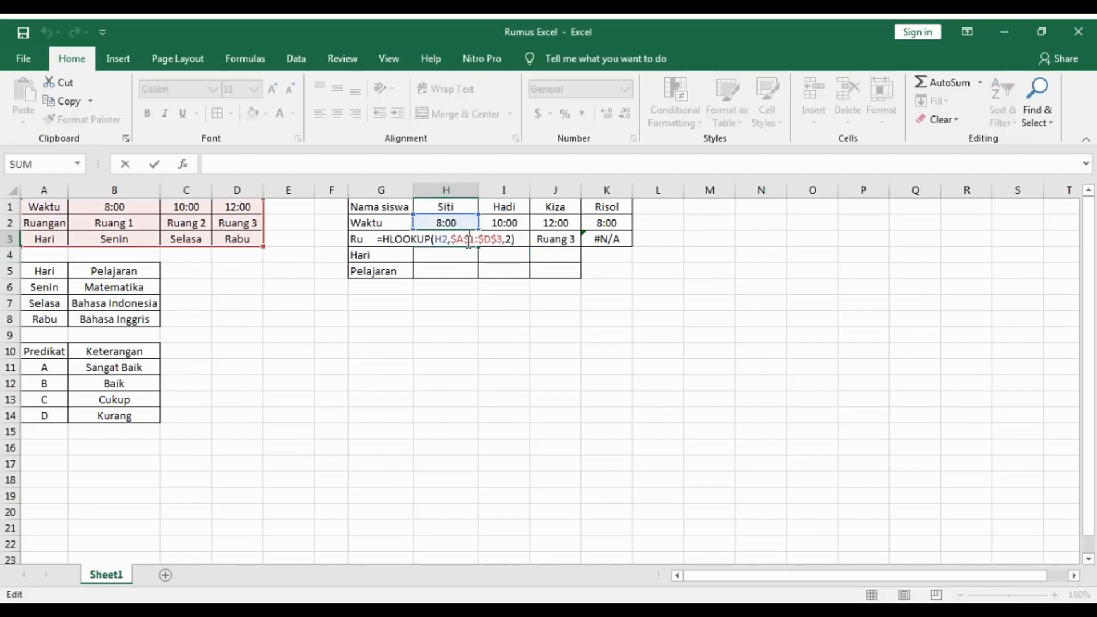
key(Return)
Copy the H3 HLOOKUP formula with its absolute range to I3, check it, and extend it across to K3
click(457, 239)
drag(477, 247, 516, 243)
double_click(516, 243)
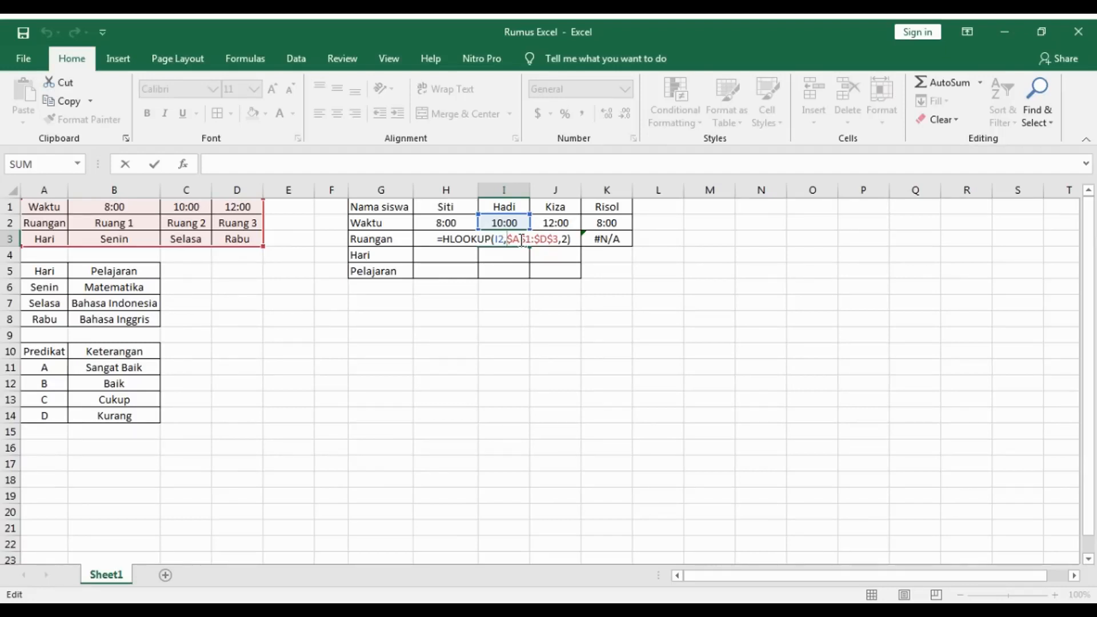
key(Return)
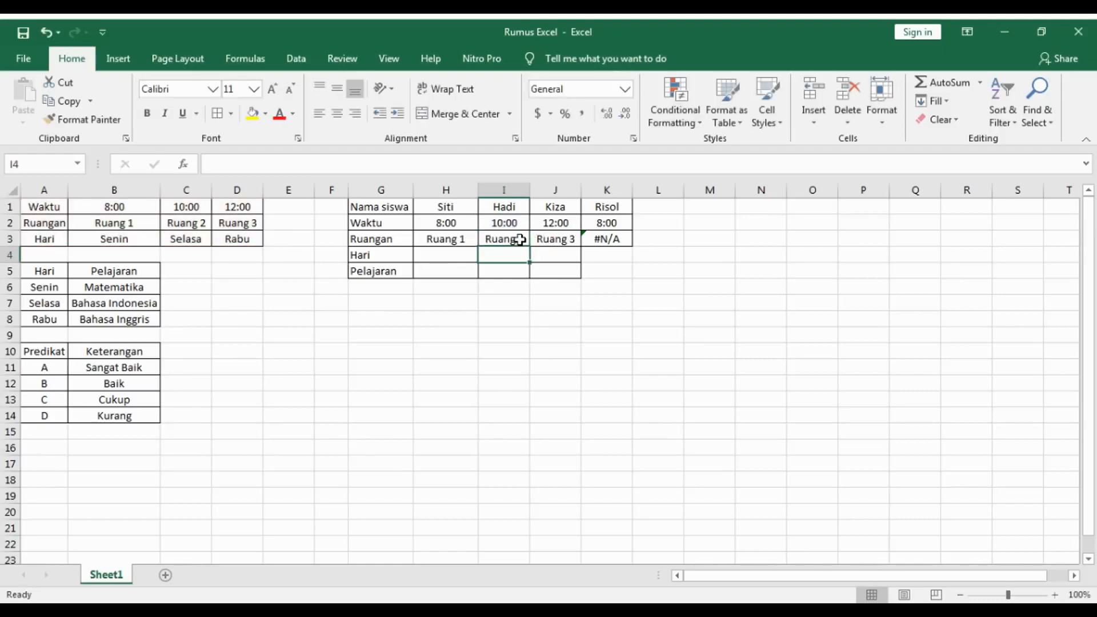
click(519, 240)
drag(530, 247, 632, 248)
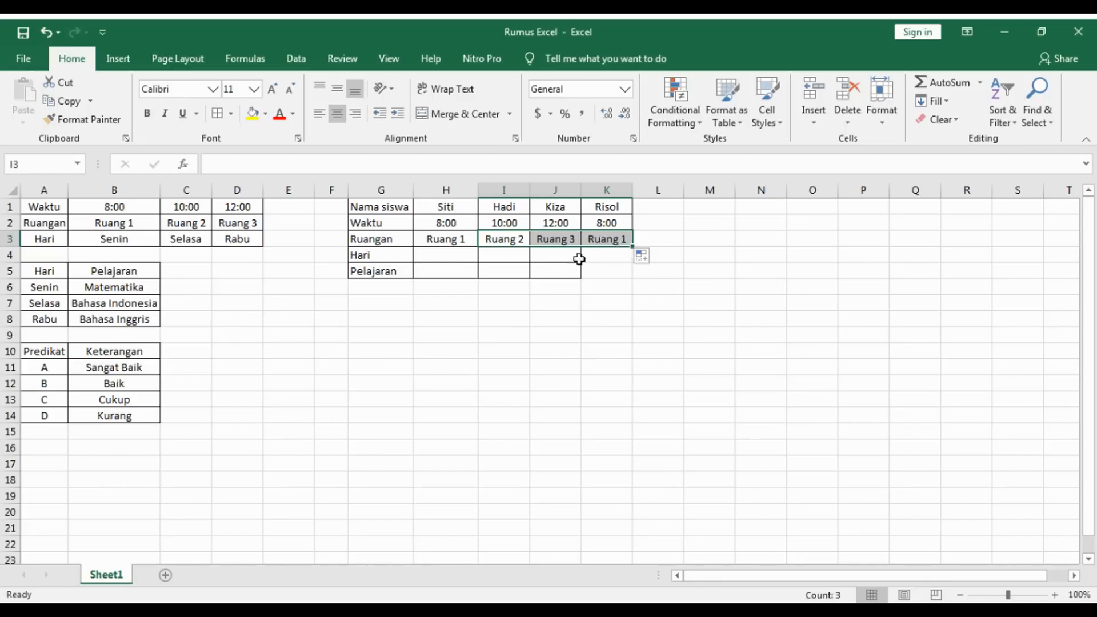
Set the Waktu value in K2 to 12:00
click(603, 224)
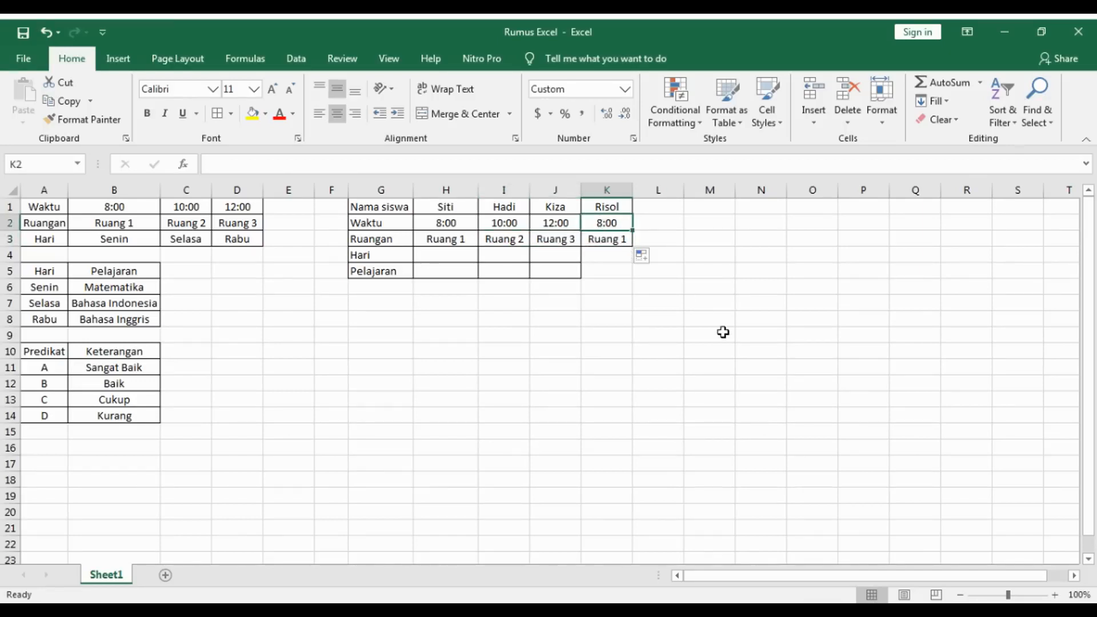
text(:00)
key(Return)
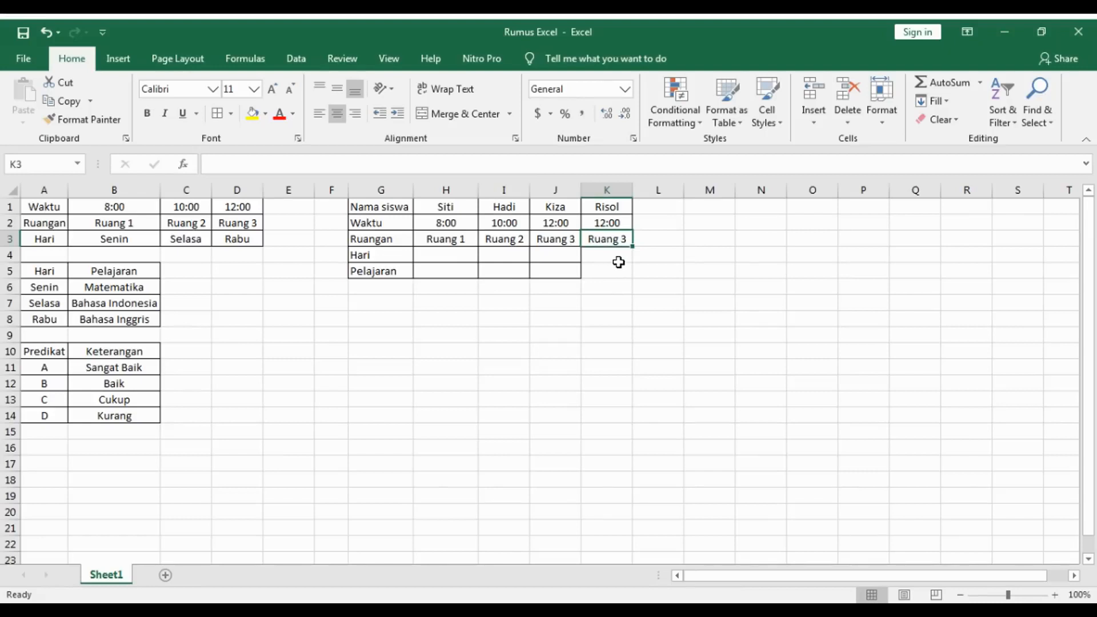
click(651, 320)
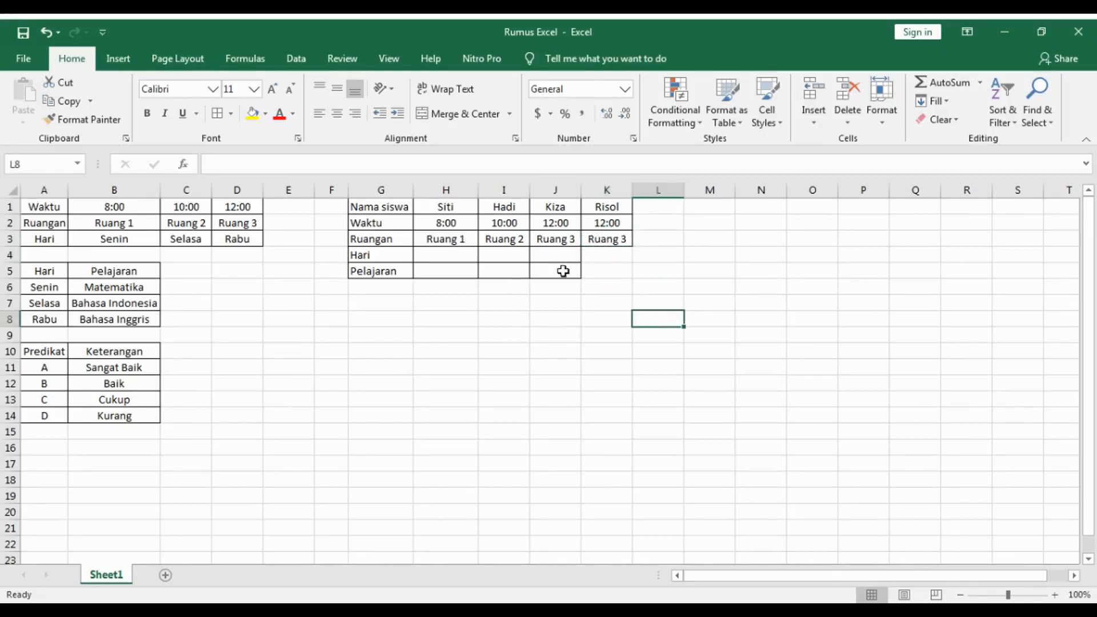
Review the lookup value and the locked table range in the H3 HLOOKUP formula
click(469, 239)
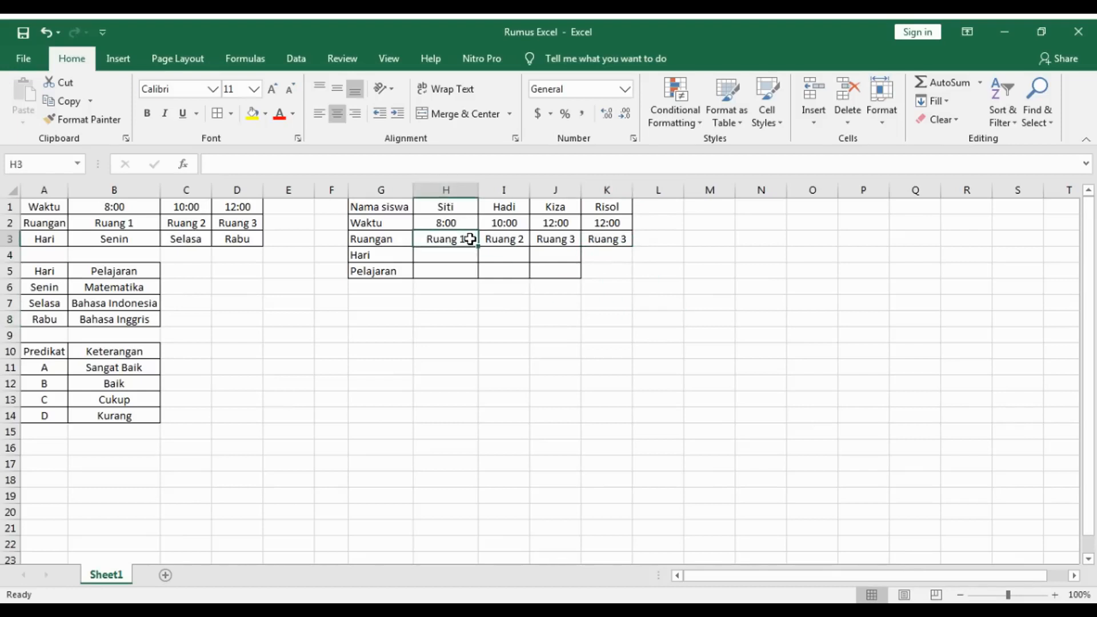
double_click(469, 238)
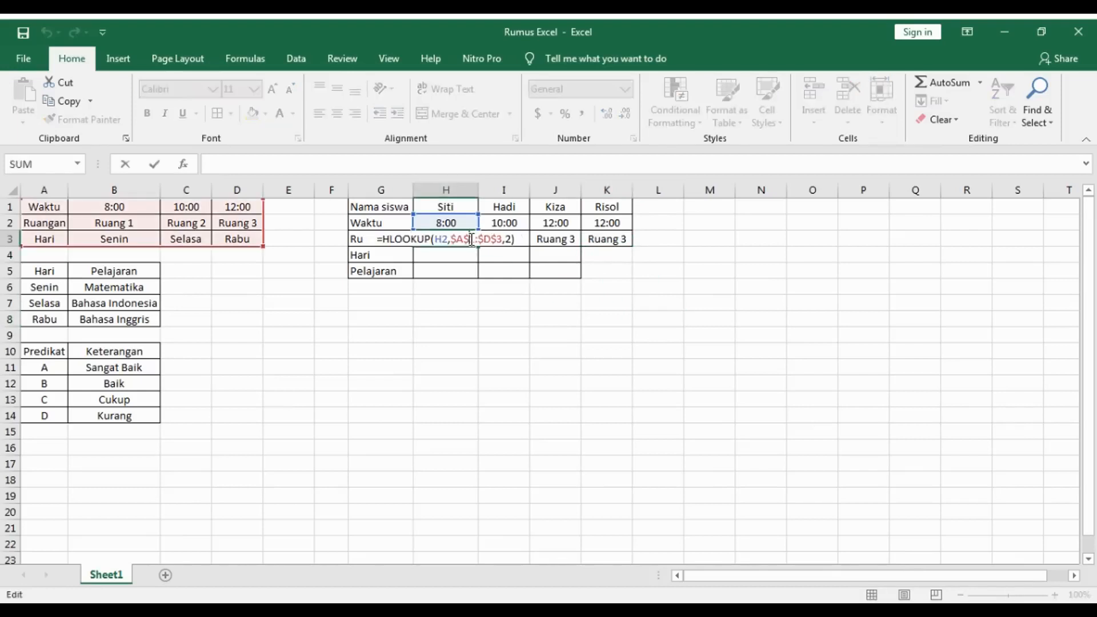
drag(448, 239, 438, 239)
key(Return)
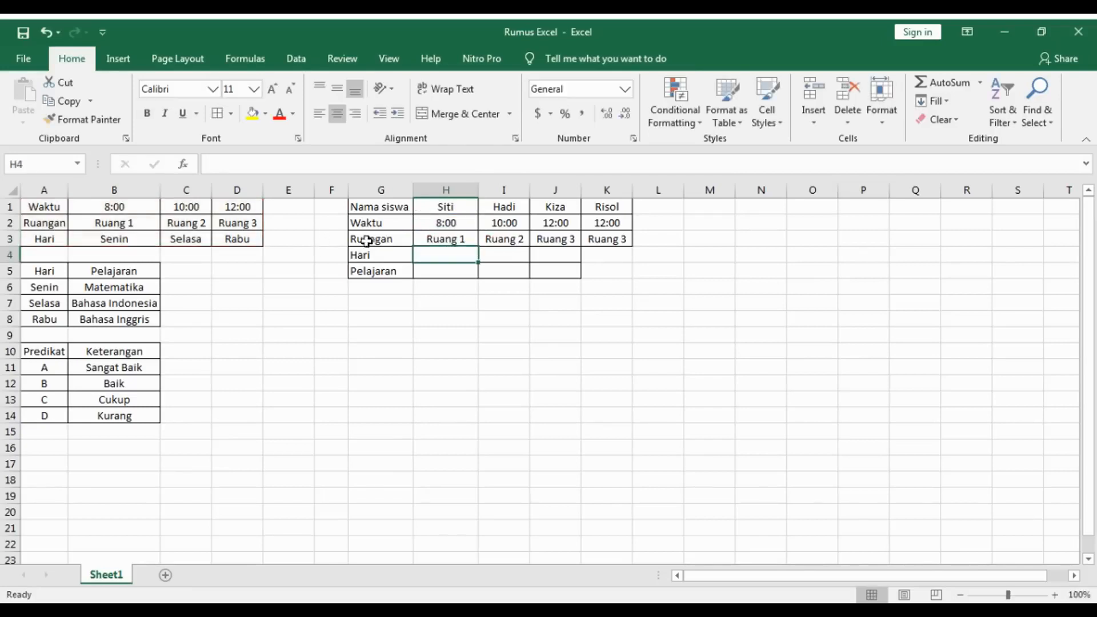
Set the Waktu value in H2 to 8:01 to test the Ruangan lookup
click(451, 224)
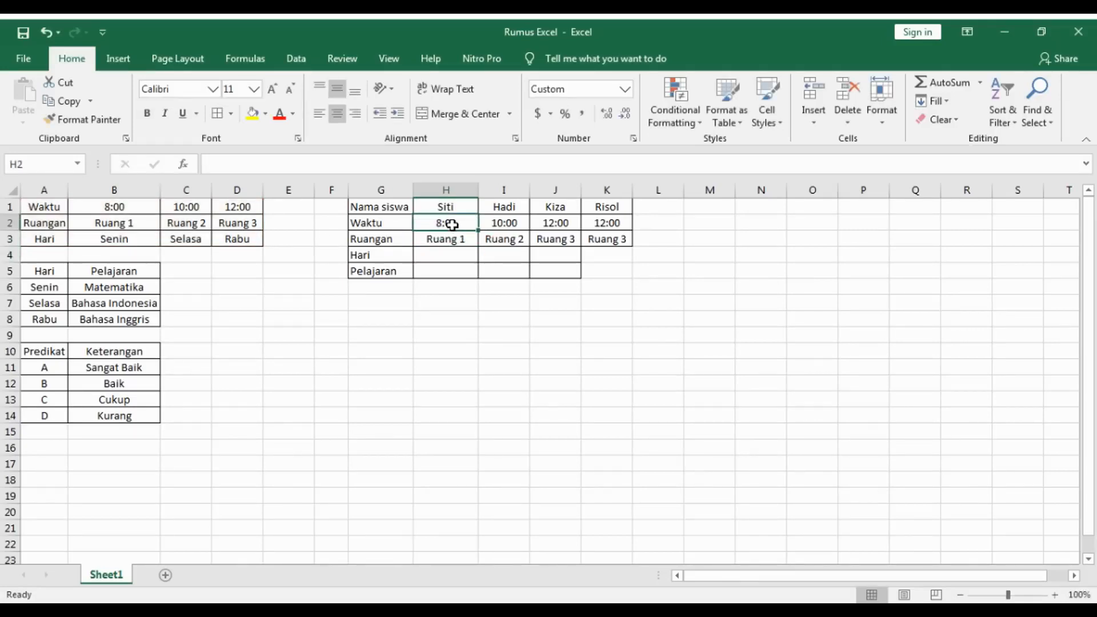
text(8)
text(:00)
key(Return)
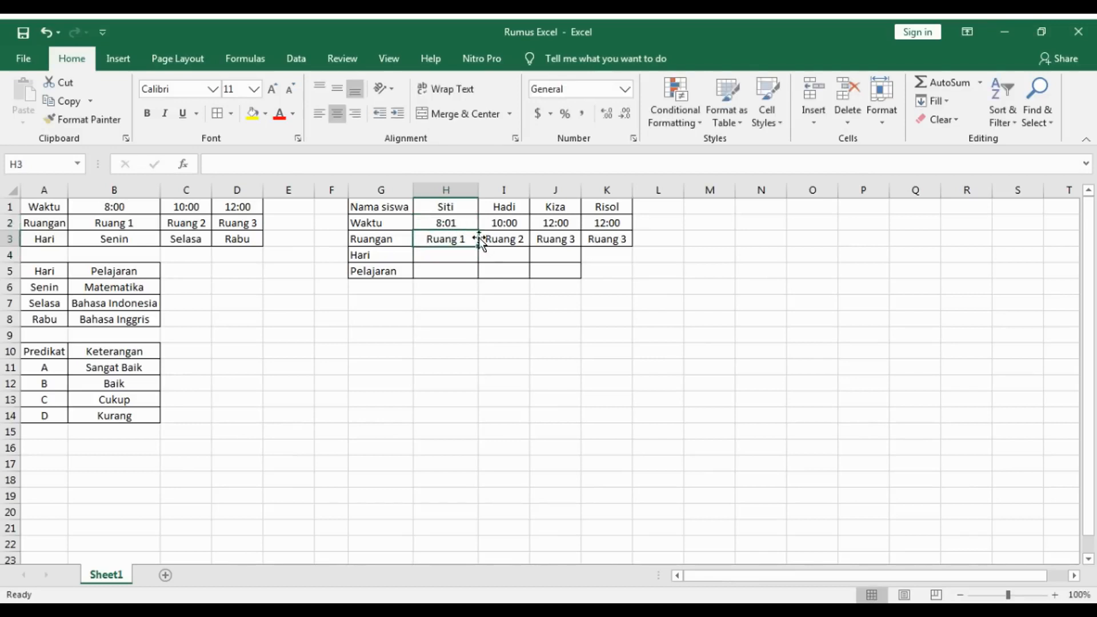
Set the Waktu value in H2 to 8:10 and check the HLOOKUP formula in H3
click(460, 224)
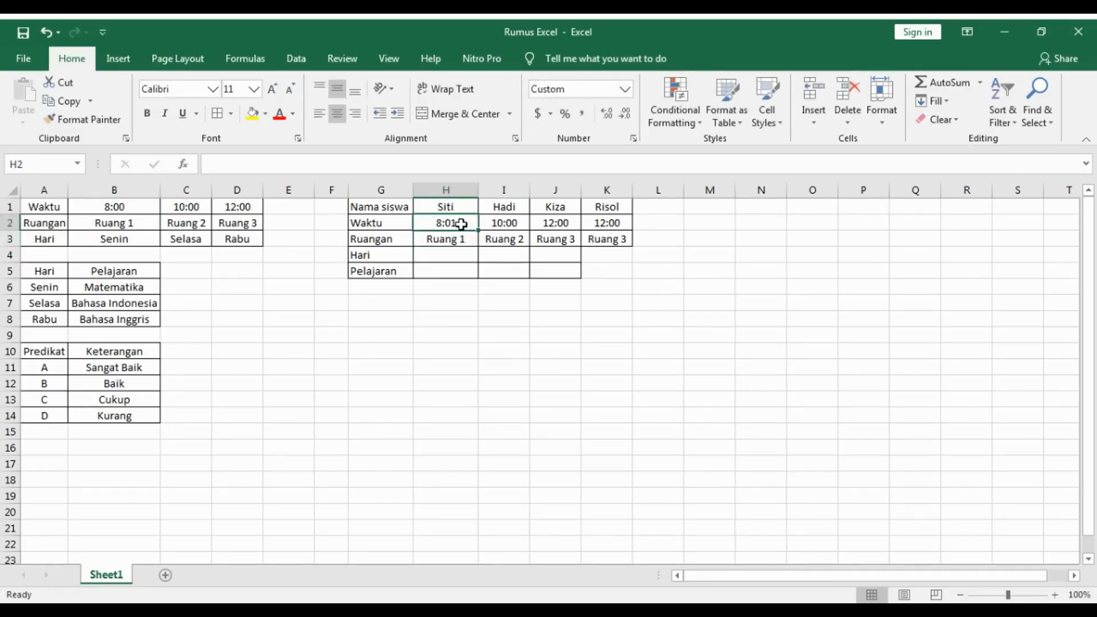
text(=)
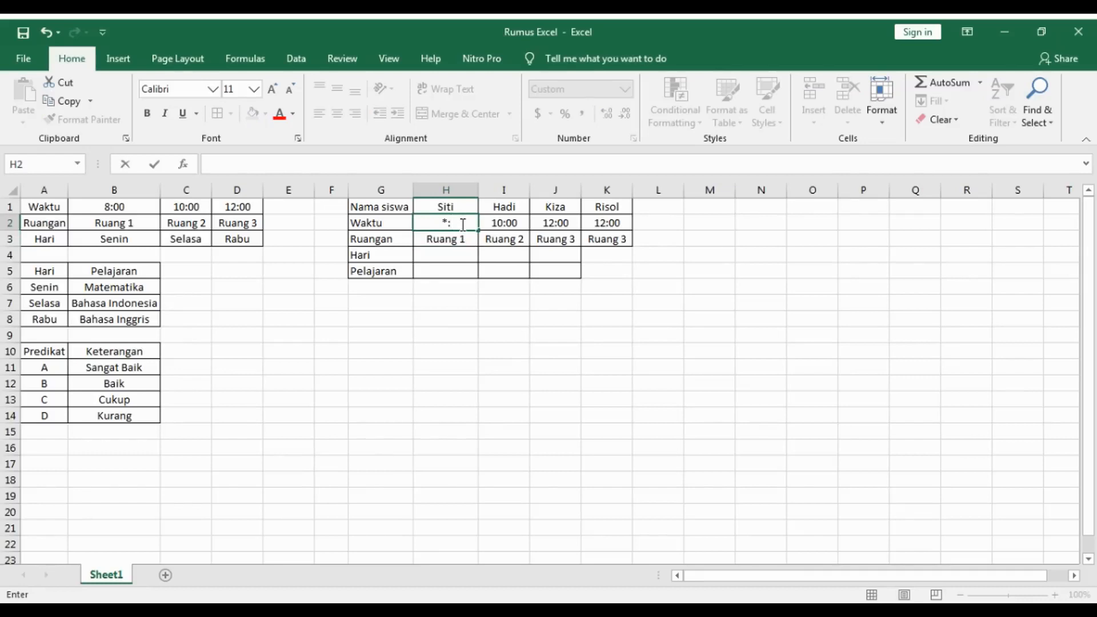
text(8:10)
key(Return)
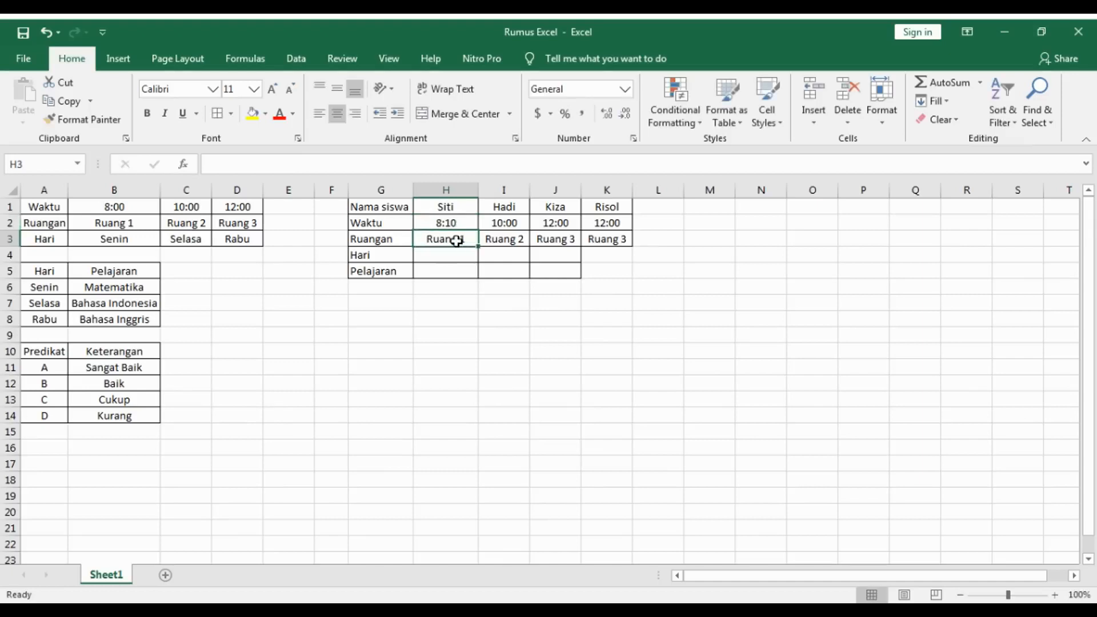
double_click(457, 240)
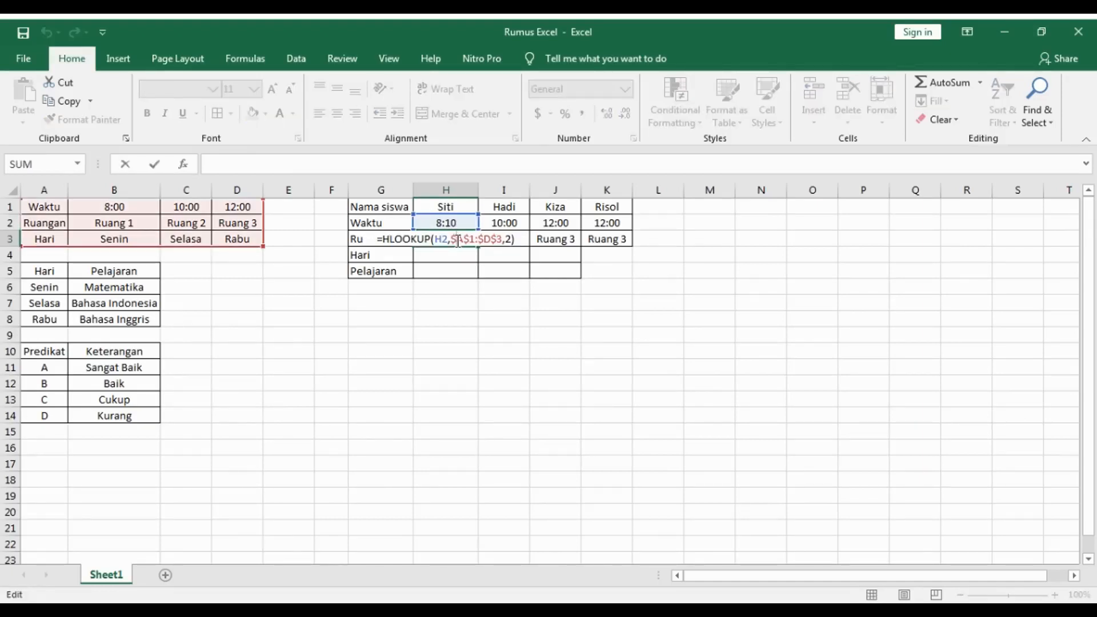
key(Return)
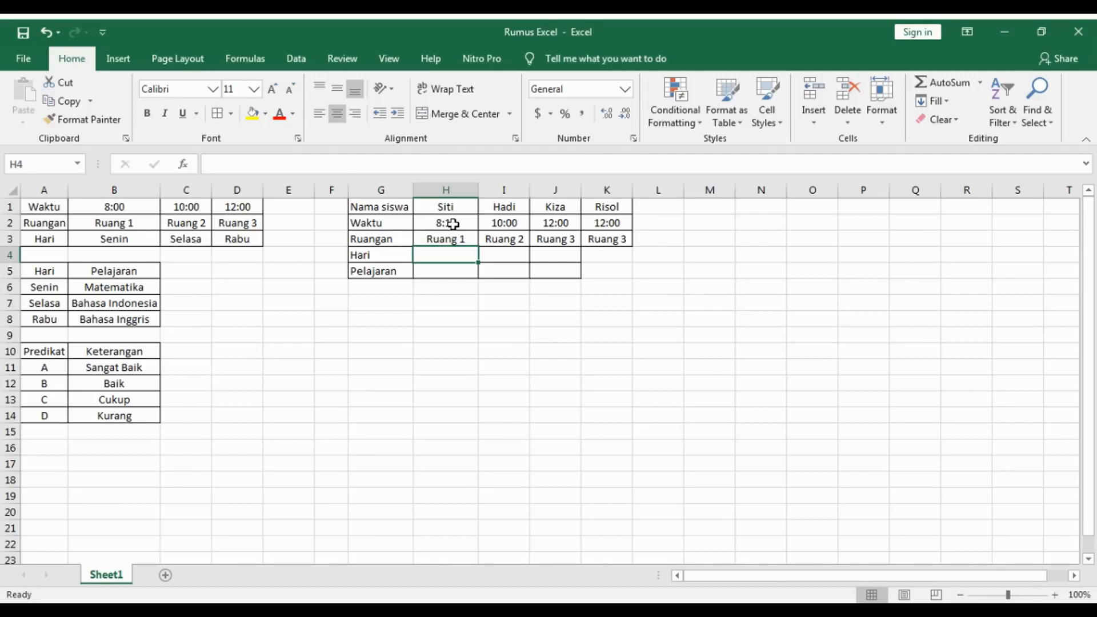
Set the Waktu value in H2 to 8:00, and replace it with 10:00
click(453, 224)
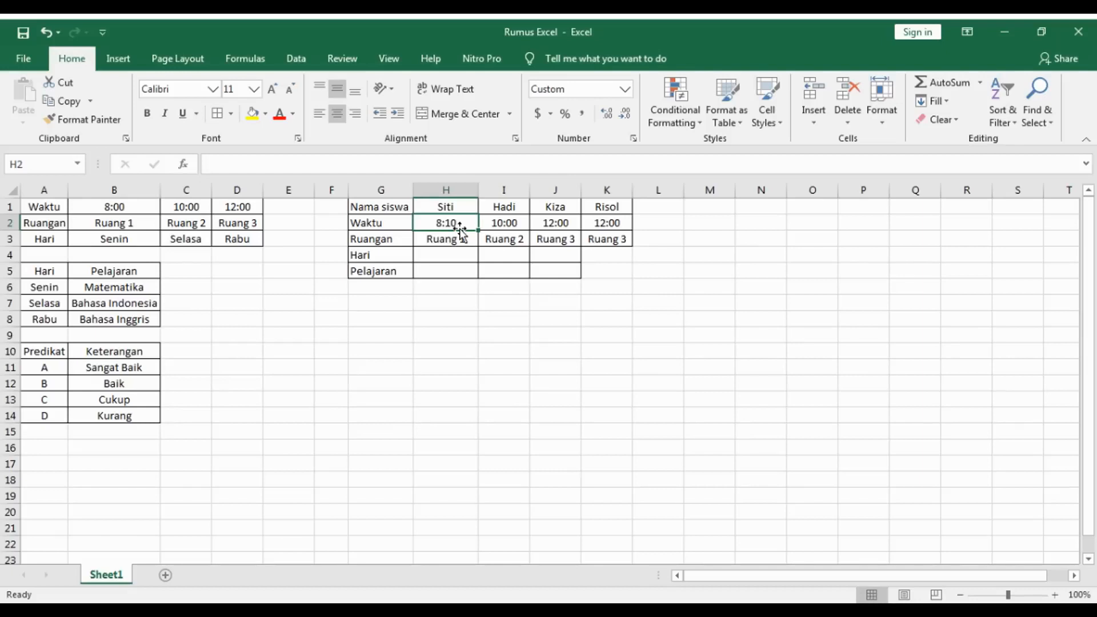
text(8:)
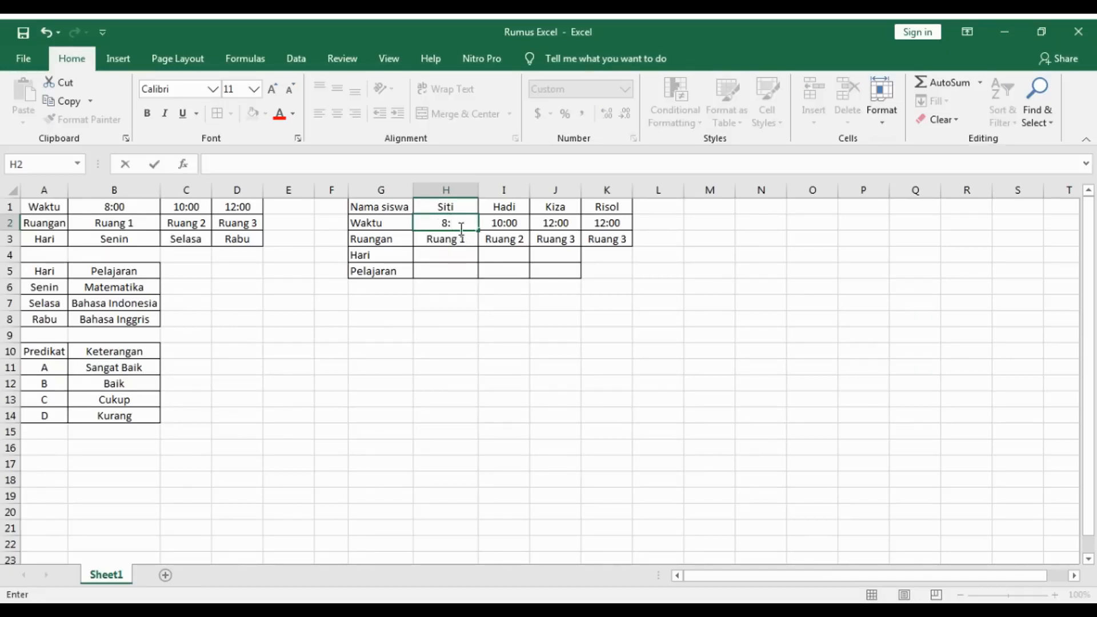
text(00)
key(Return)
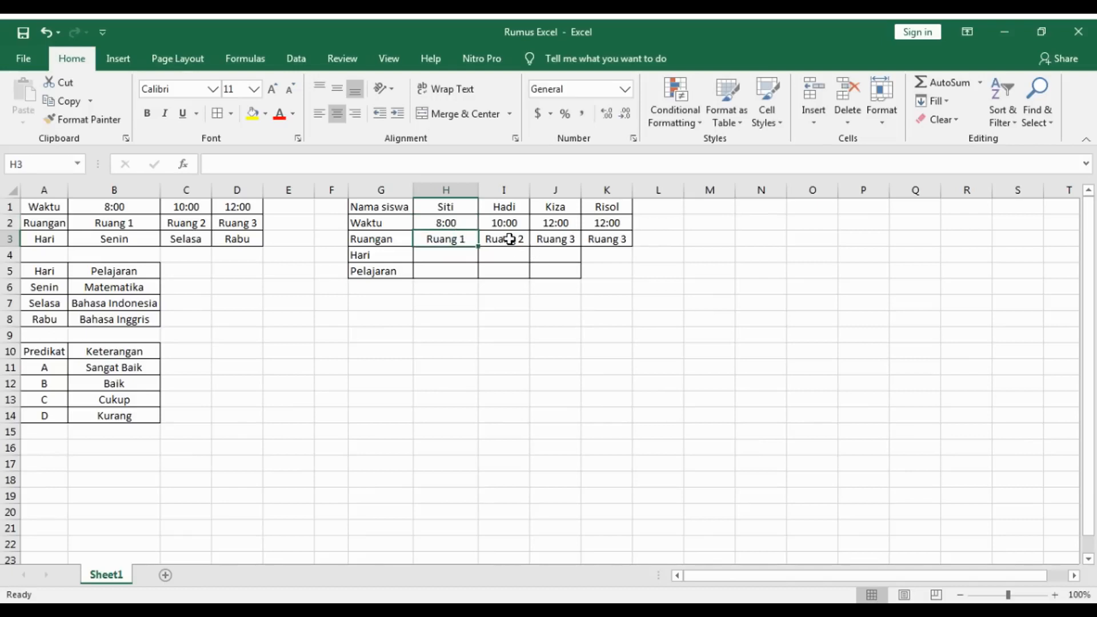
click(455, 223)
text(10)
text(:00)
key(Return)
Set the Waktu value in H2 to 9:00
click(449, 223)
double_click(449, 223)
text(9:00)
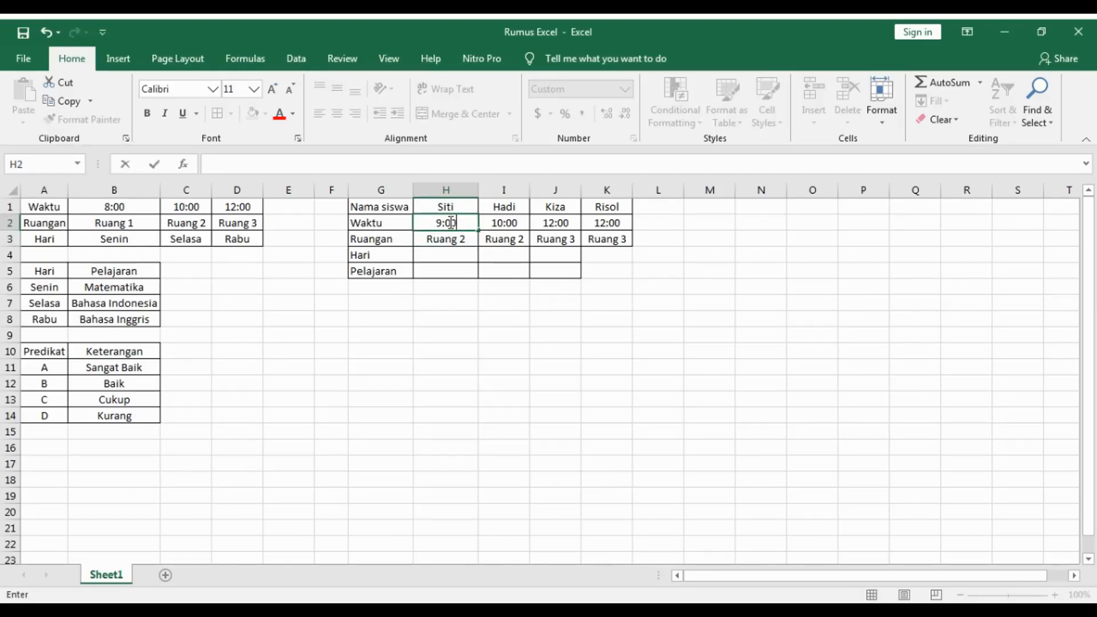
key(Return)
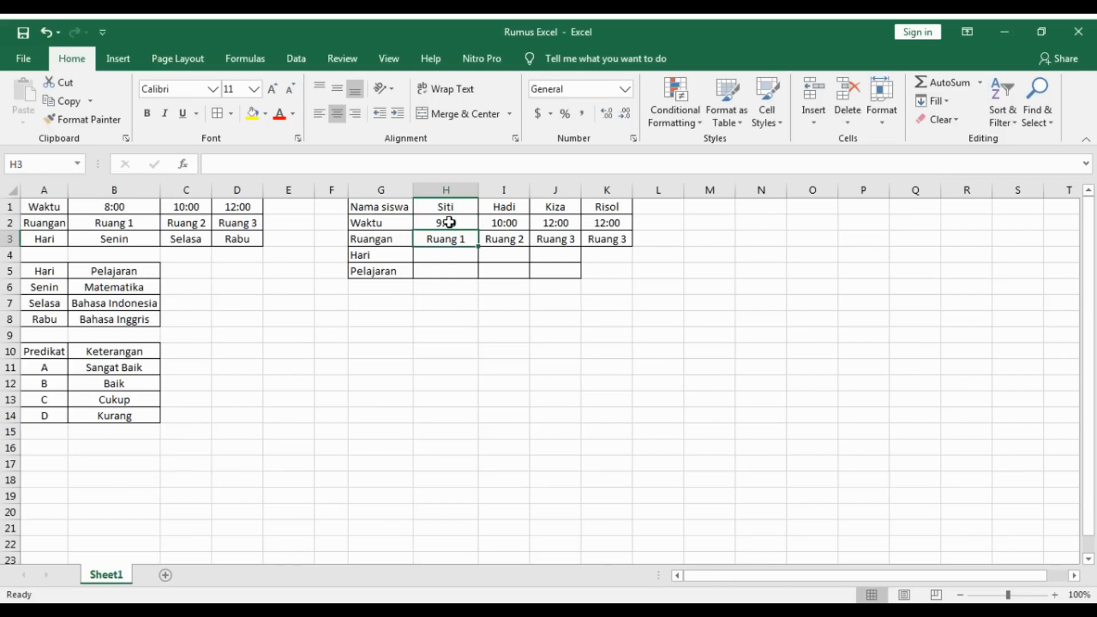
Examine the time in B1 and the day in B3, and review the HLOOKUP formula in H3
click(131, 205)
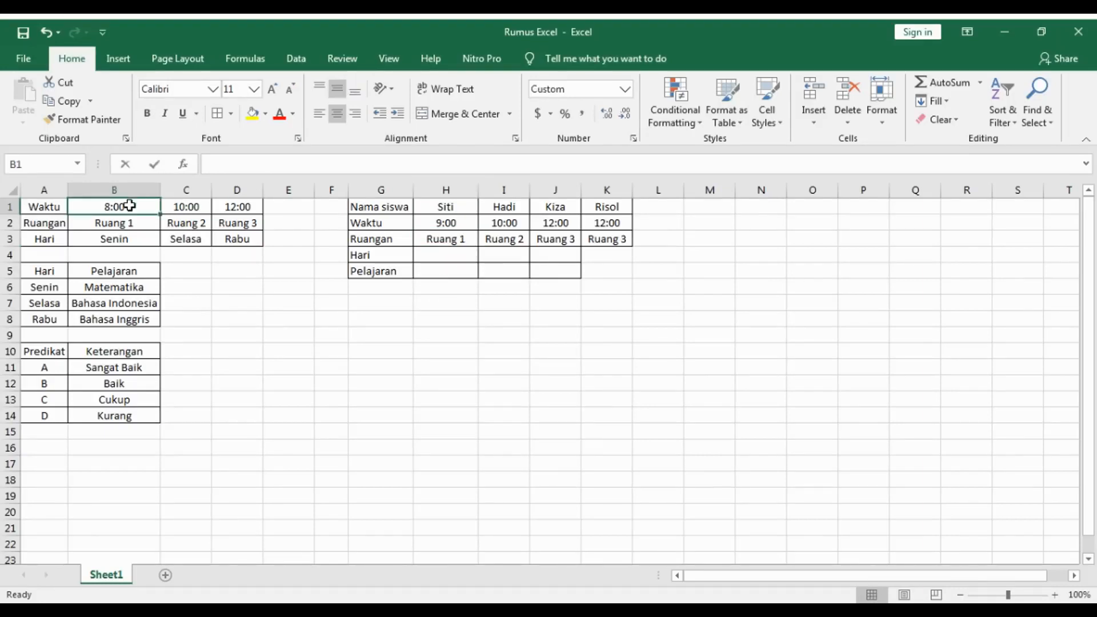
double_click(130, 205)
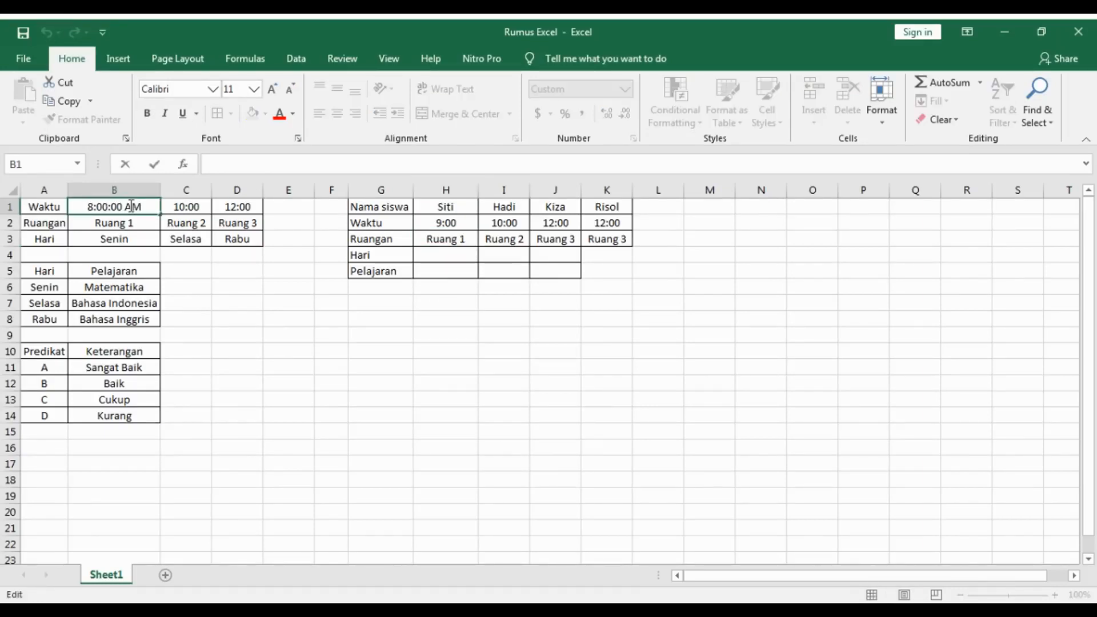
key(Return)
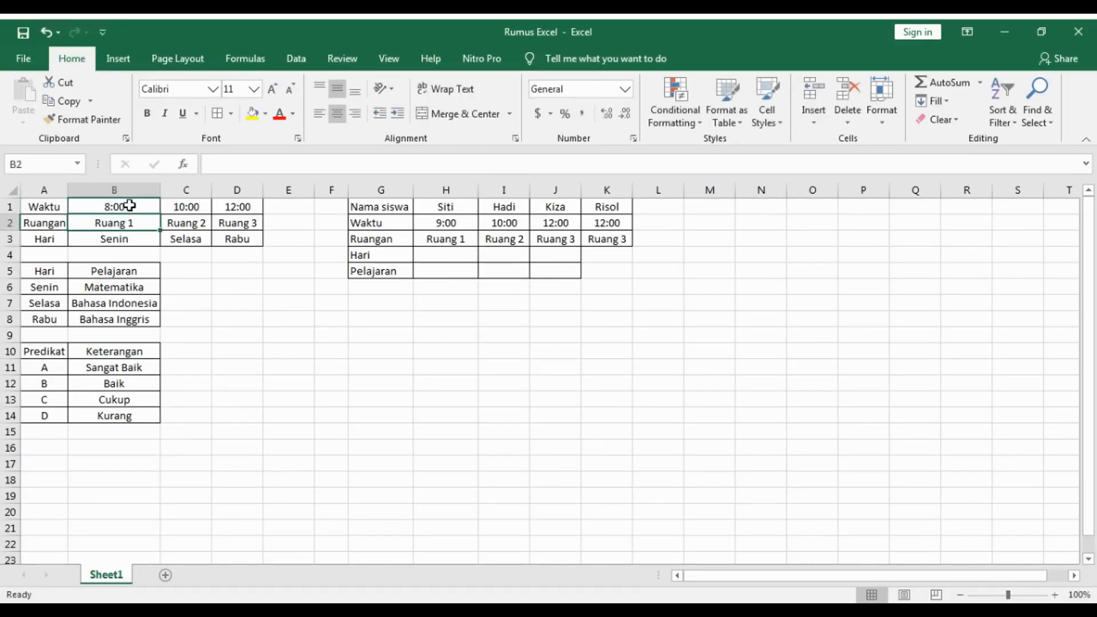
click(440, 257)
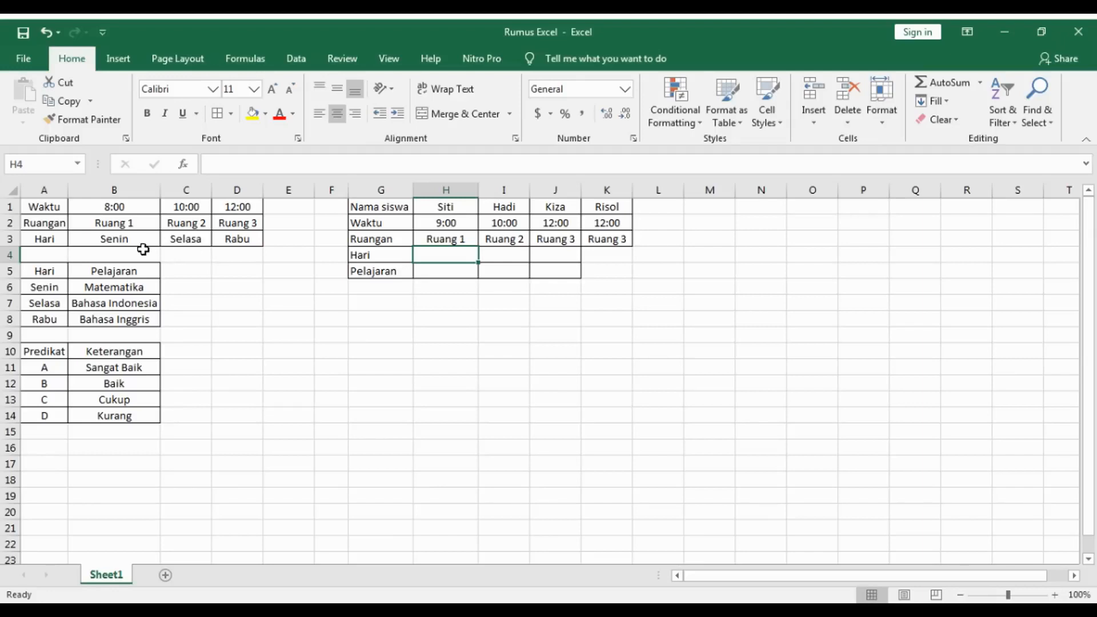
click(118, 240)
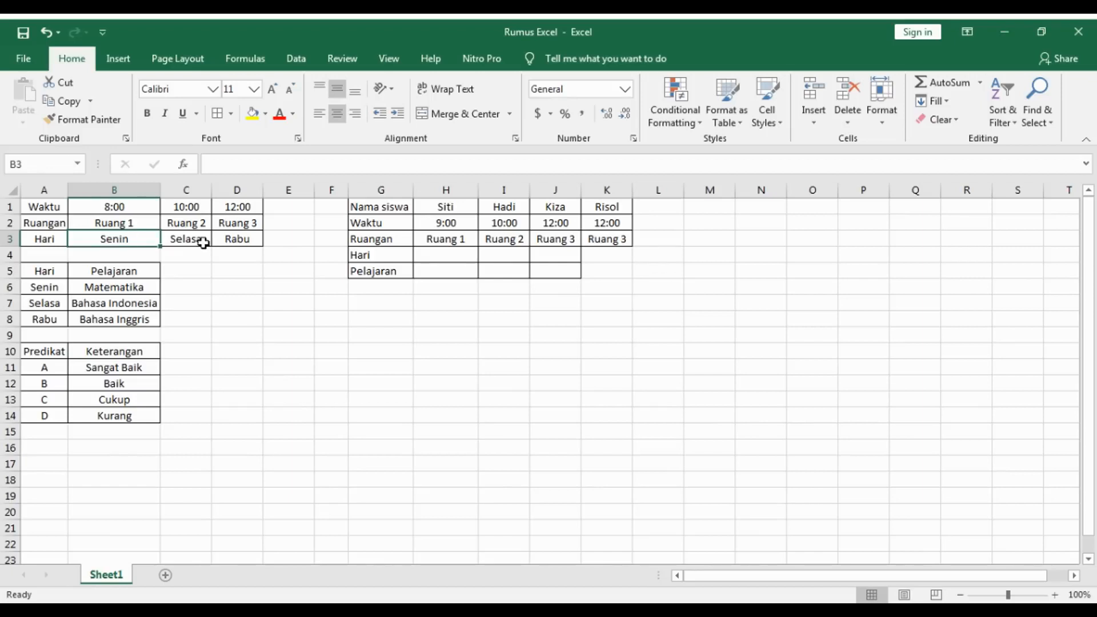
click(459, 239)
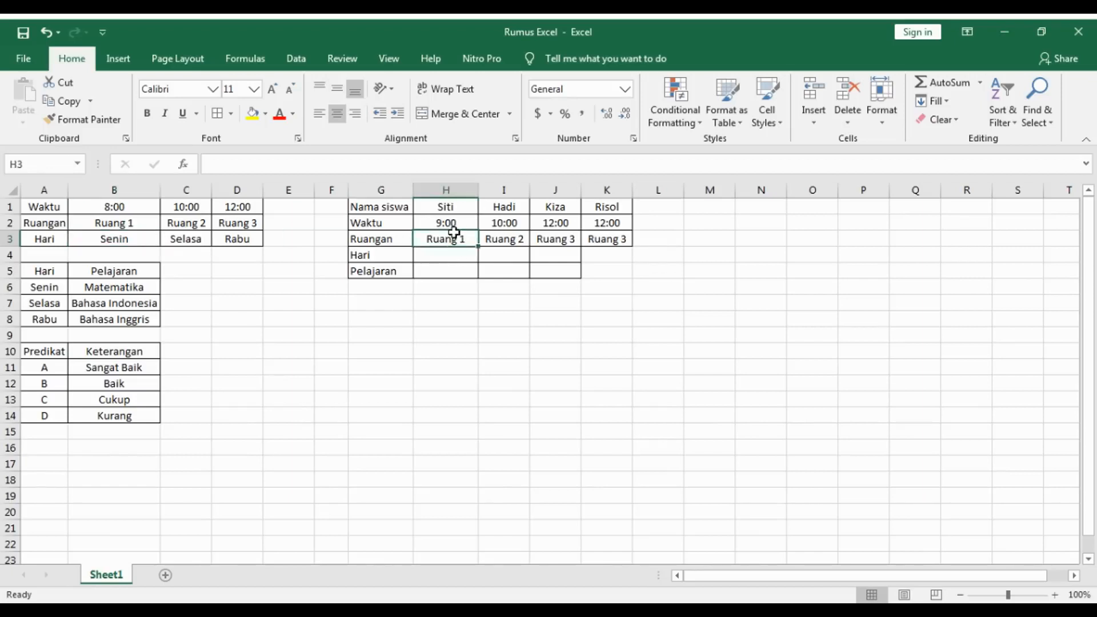
click(449, 254)
click(447, 243)
double_click(448, 242)
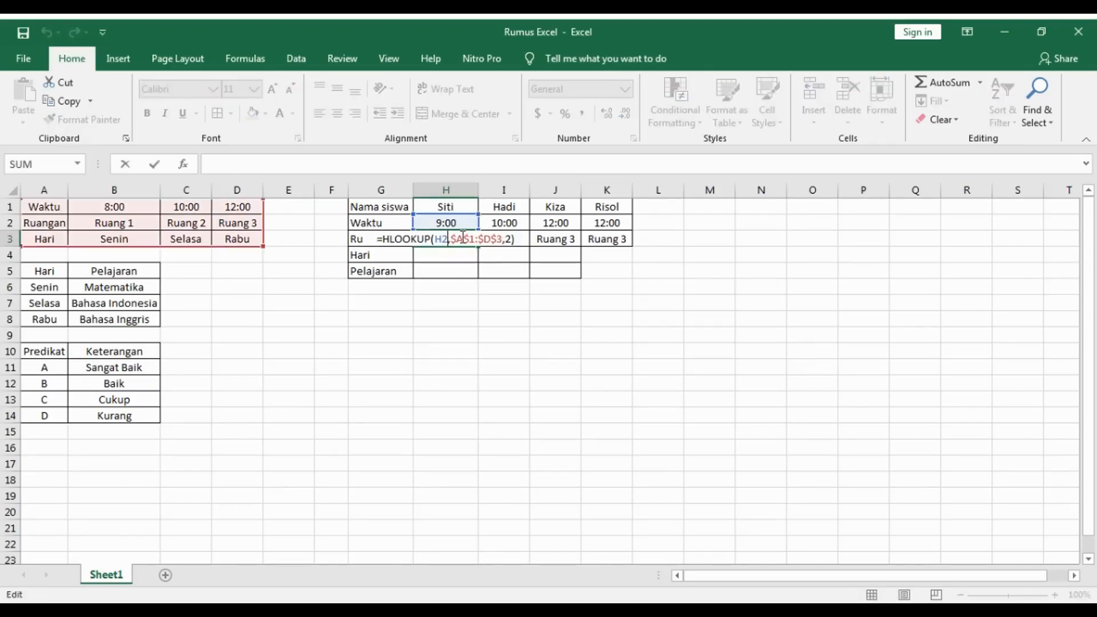
key(Return)
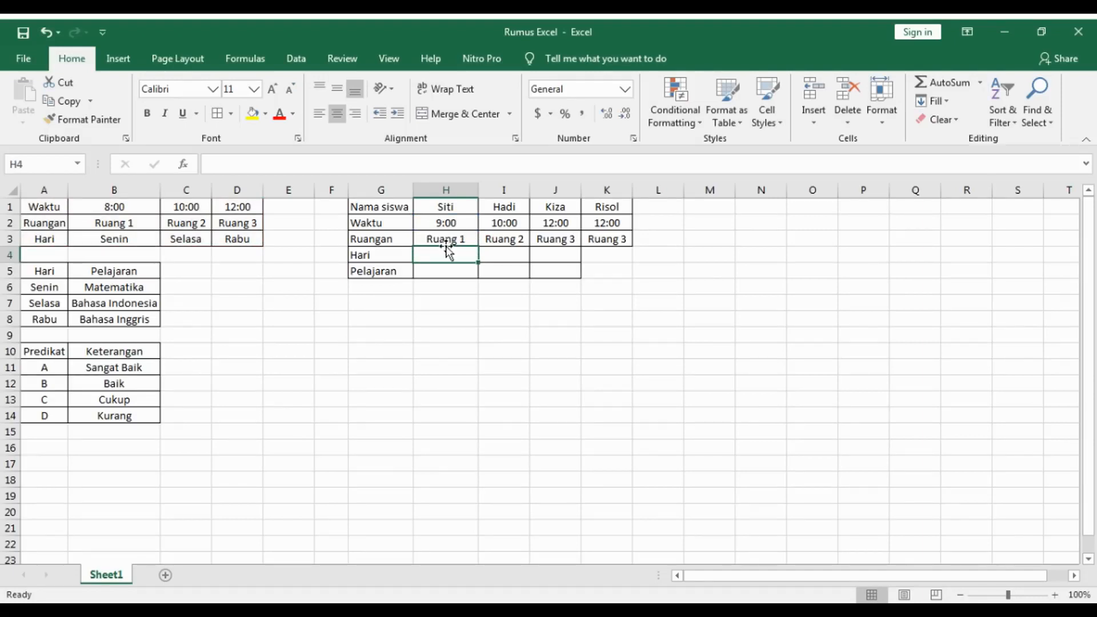
Begin an HLOOKUP formula in the Hari cell H4
text(=)
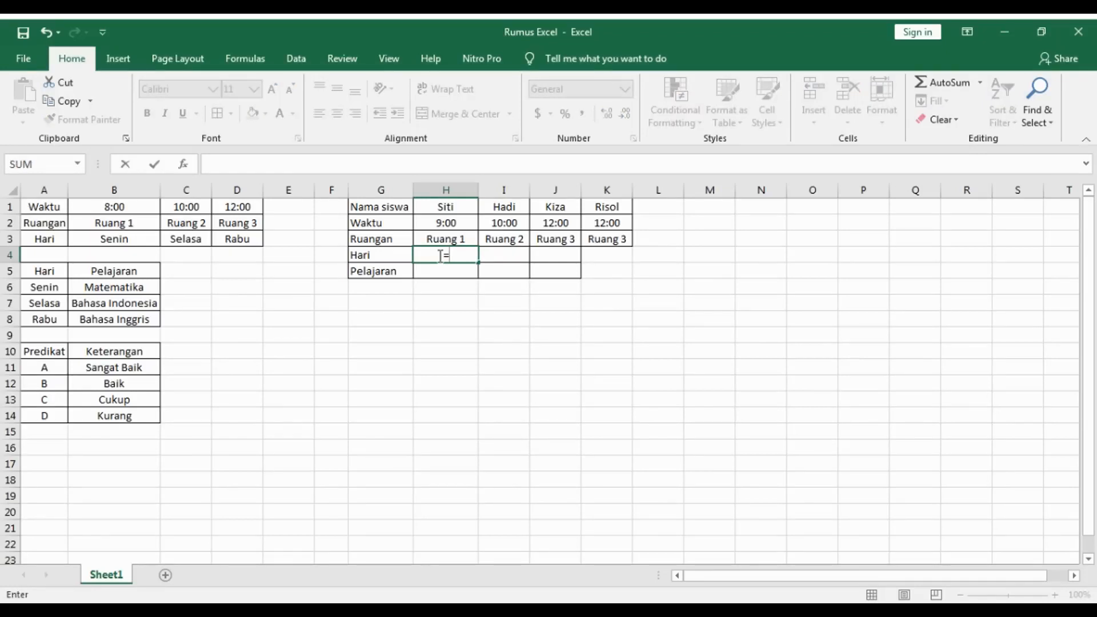
text(HLOOKUP()
click(46, 207)
drag(46, 207, 226, 237)
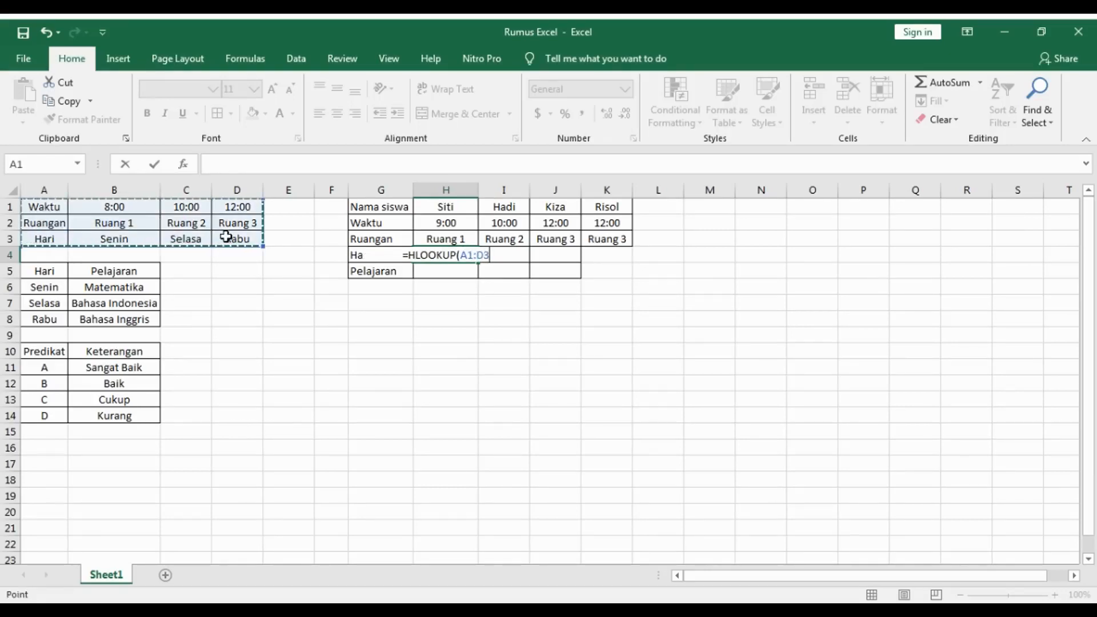
key(BackSpace)
key(BackSpace)
key(BackSpace)
key(BackSpace)
key(BackSpace)
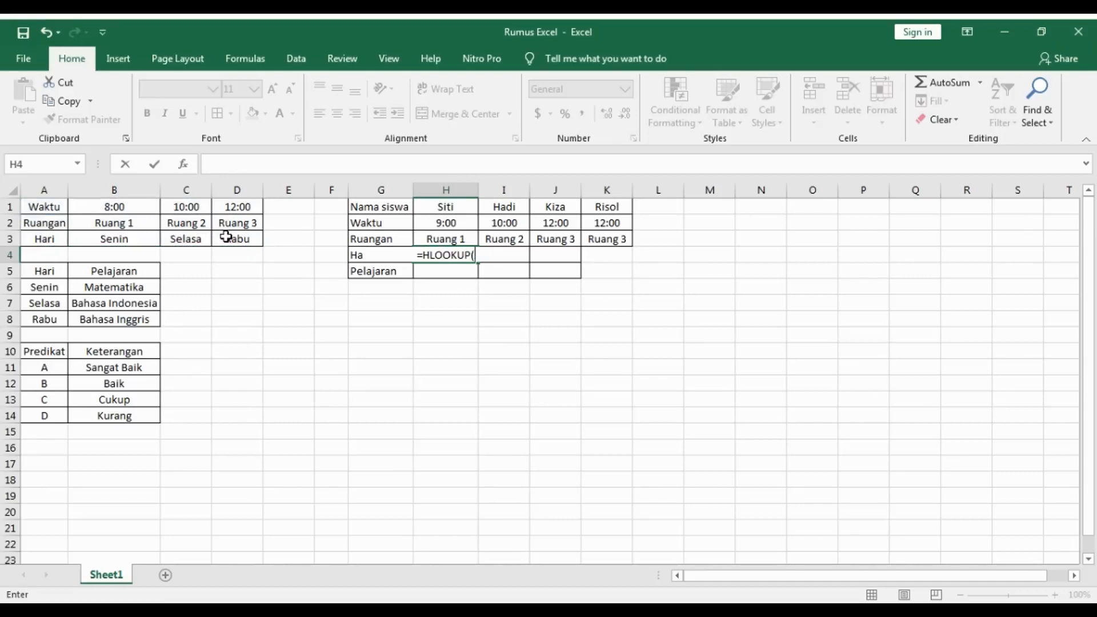
Complete the HLOOKUP formula in H4 with lookup value H2, table range A1:D3 and row index 3
click(452, 223)
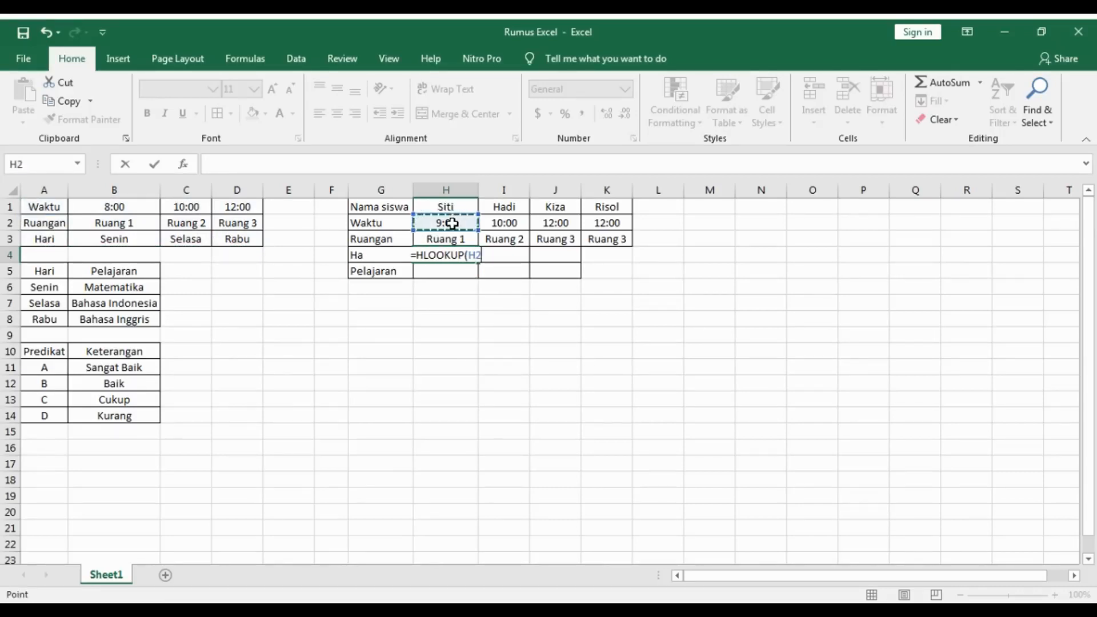
text(,)
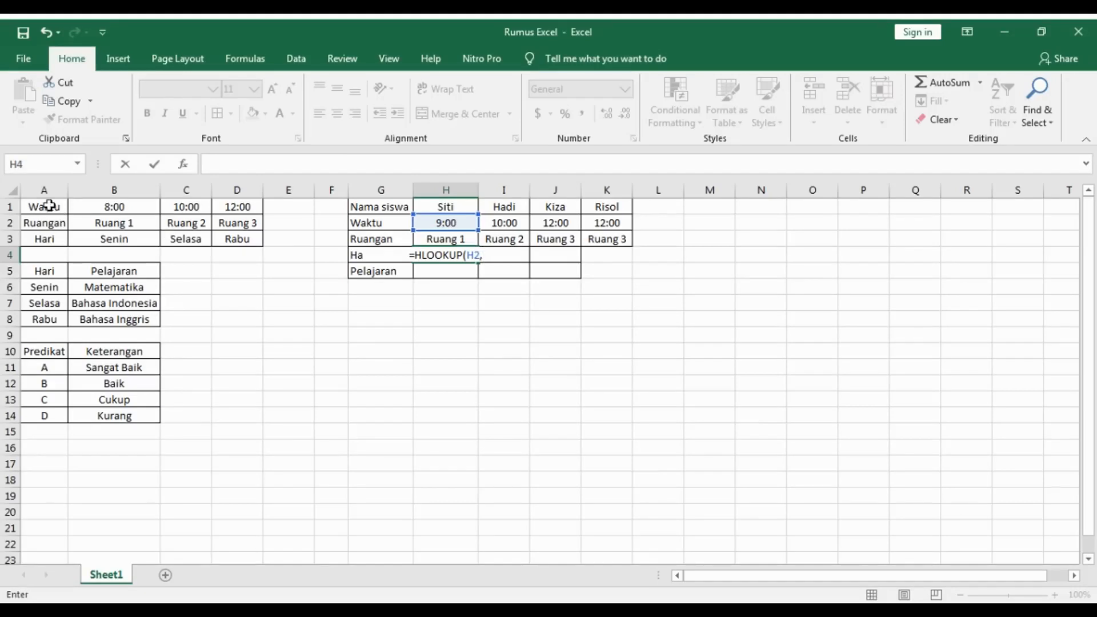
drag(43, 207, 231, 238)
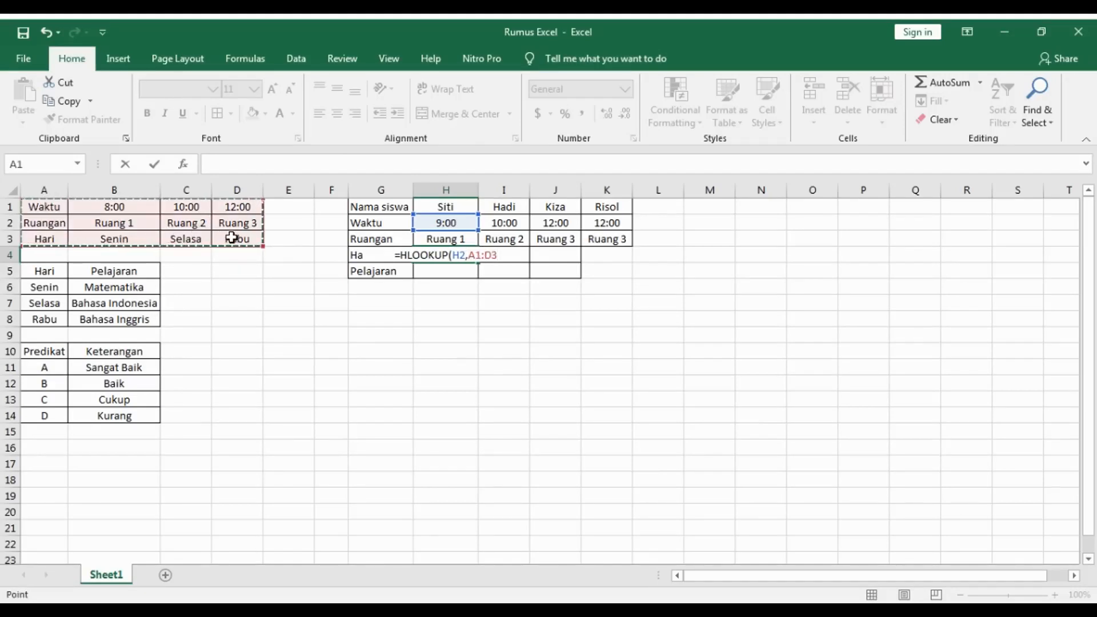
text(,3))
key(Return)
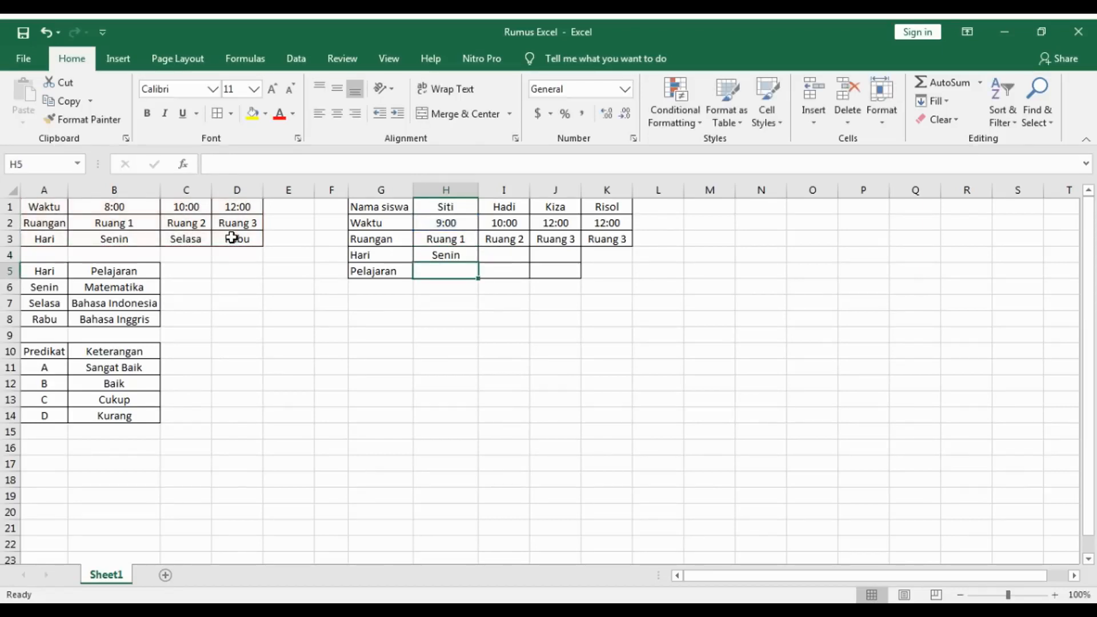
Set the Waktu value in H2 to 10:00 to test the Hari lookup
click(452, 255)
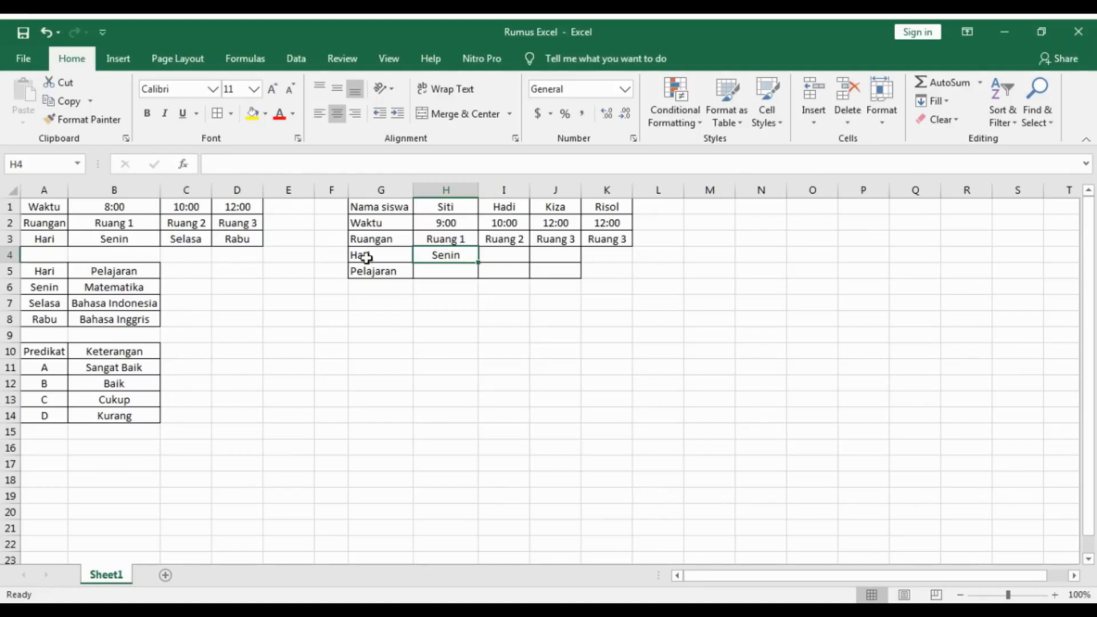
click(449, 238)
click(449, 224)
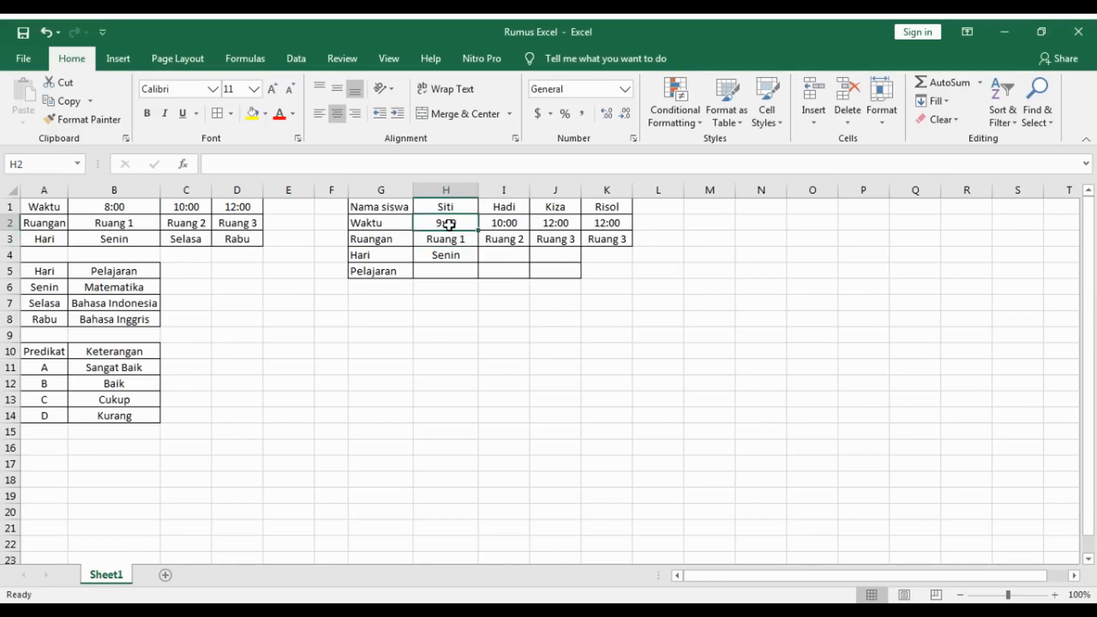
text(10:00)
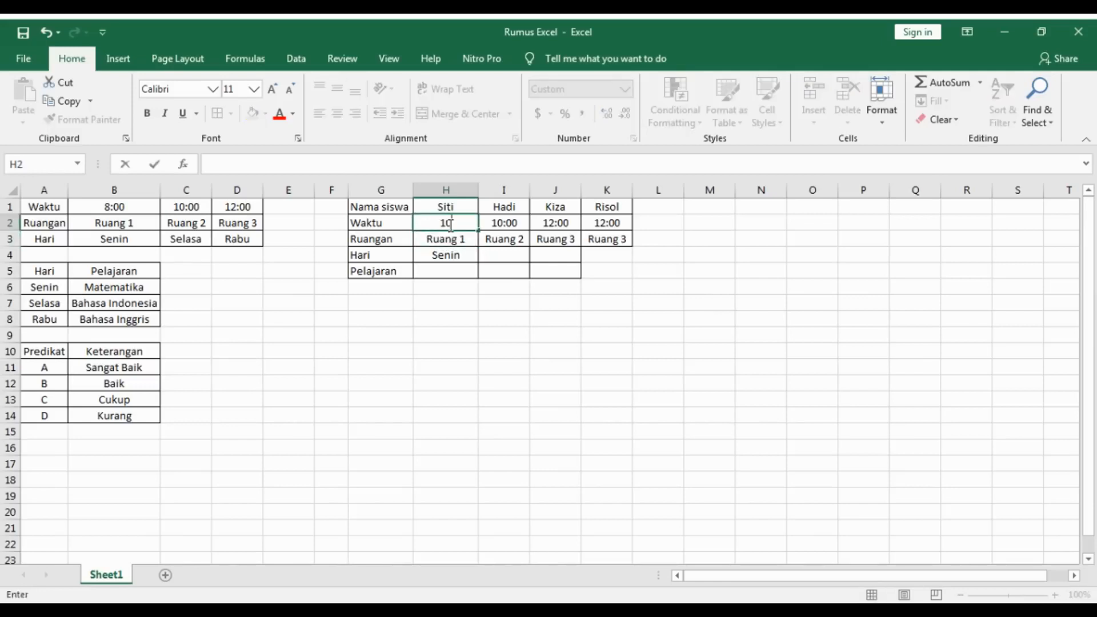
key(Return)
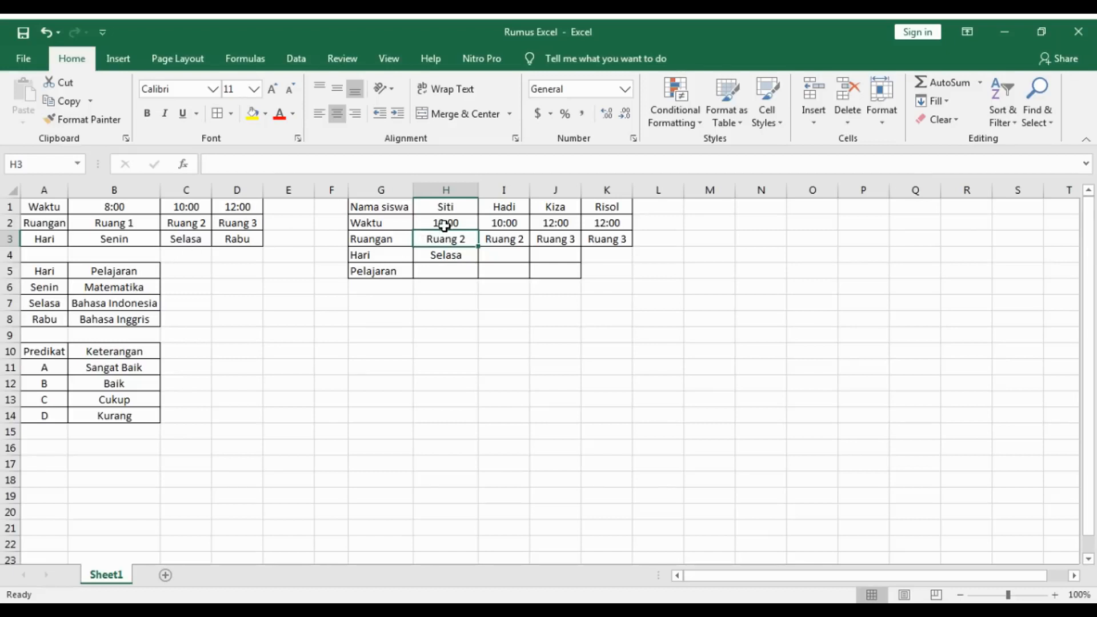
Set the Waktu value in H2 to 8:00
click(445, 225)
text(08)
text(:00)
key(Return)
Lock the table range in the H4 formula as $A$1:$D$3 and fill the formula across to K4
click(457, 257)
double_click(457, 257)
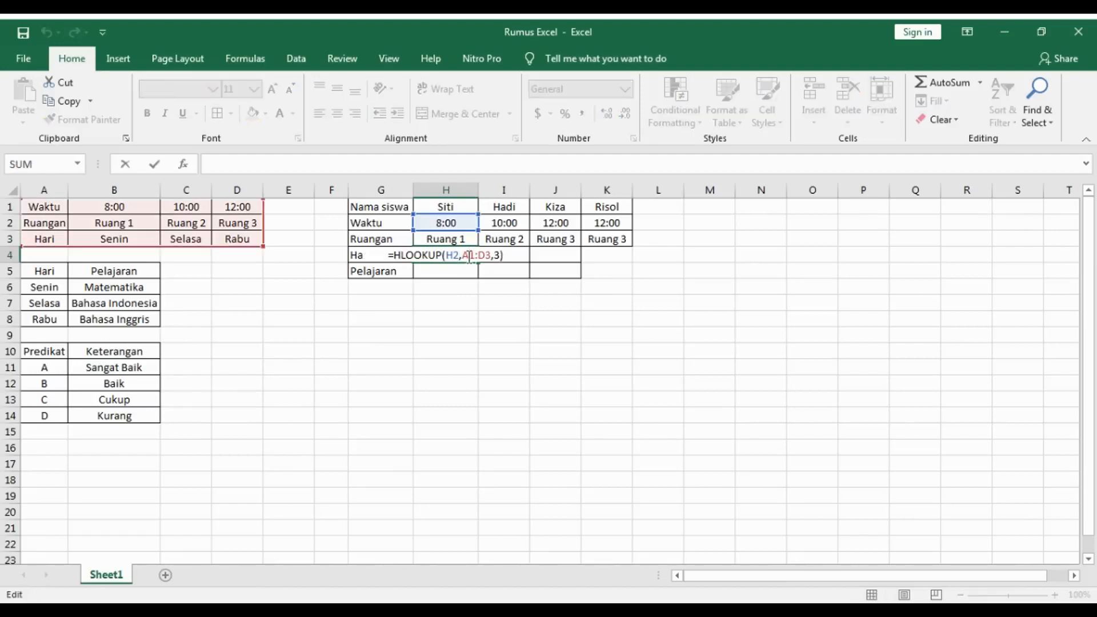
key(F4)
key(Right)
key(Right)
key(F4)
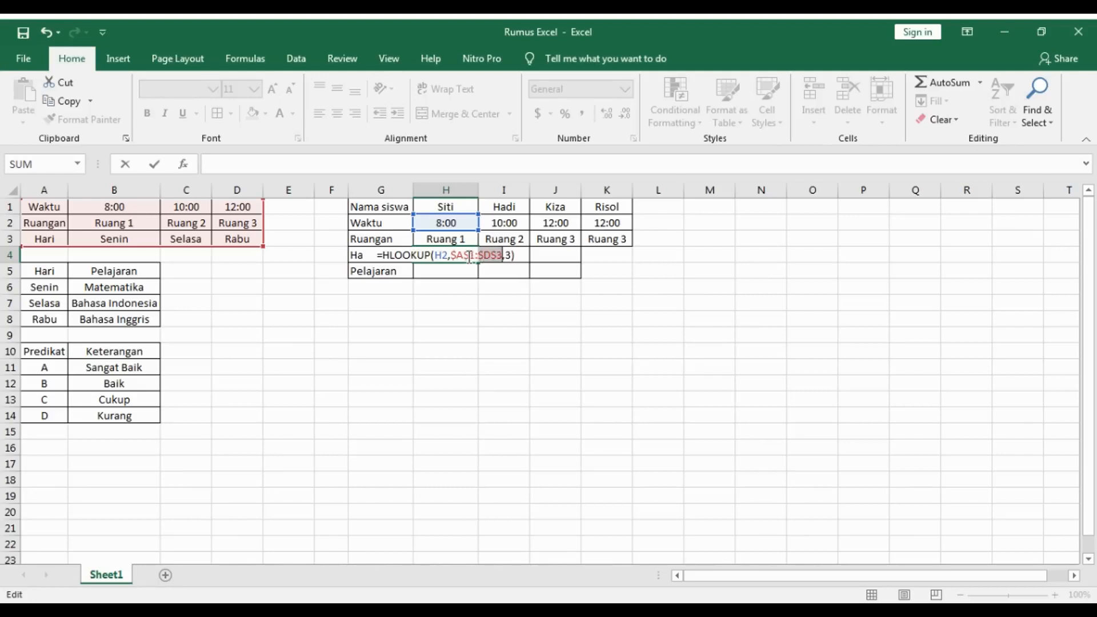
key(Return)
click(471, 257)
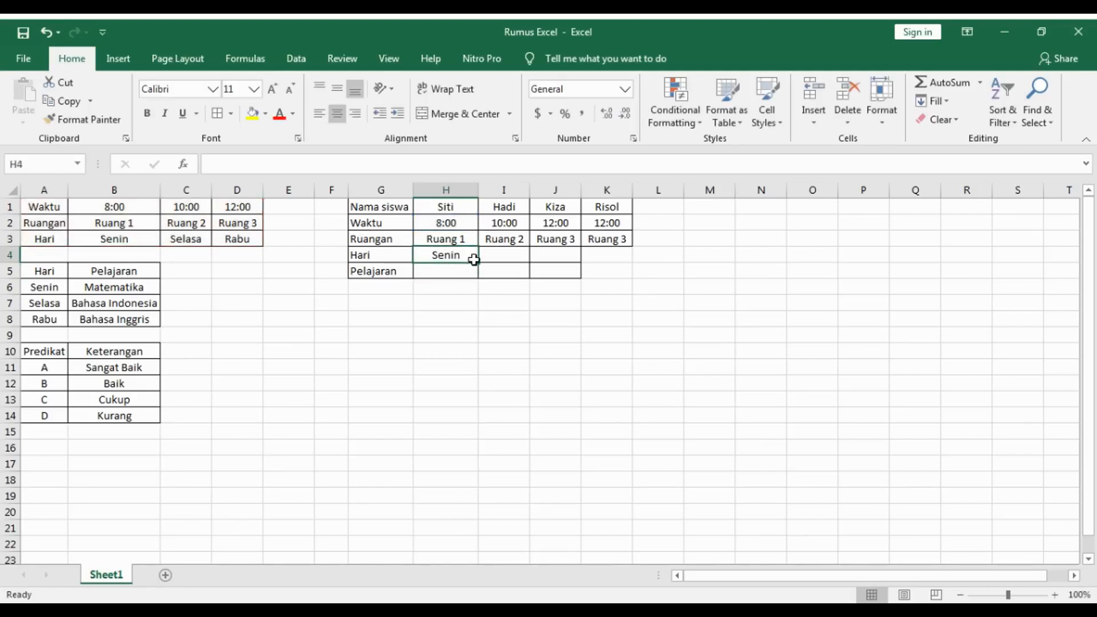
drag(478, 263, 610, 255)
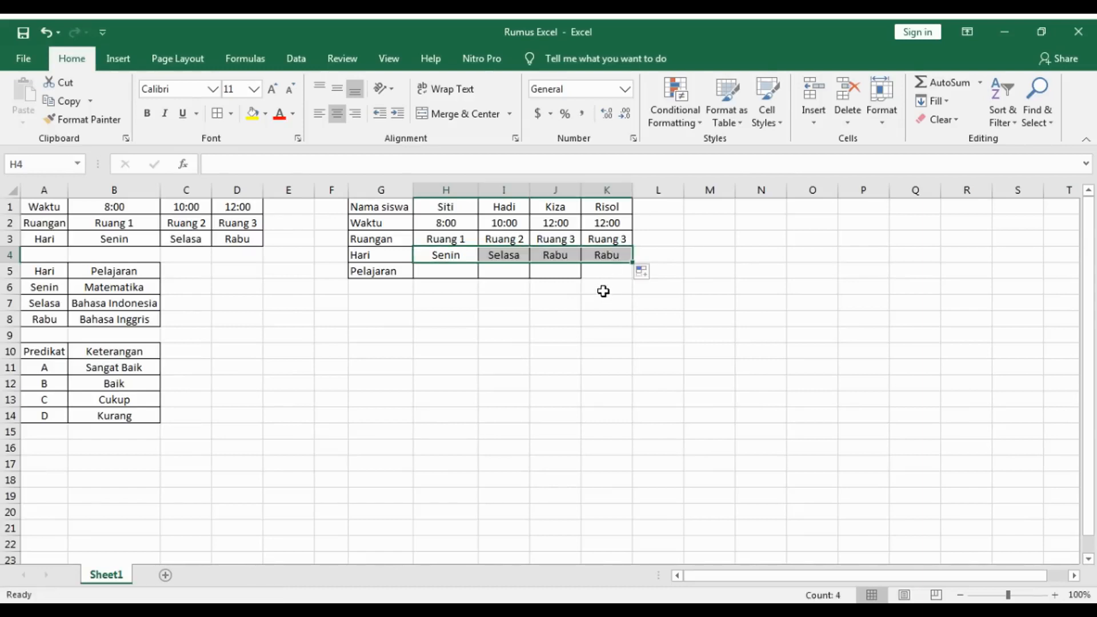
Set the Waktu value in K2 to 11:00
click(602, 229)
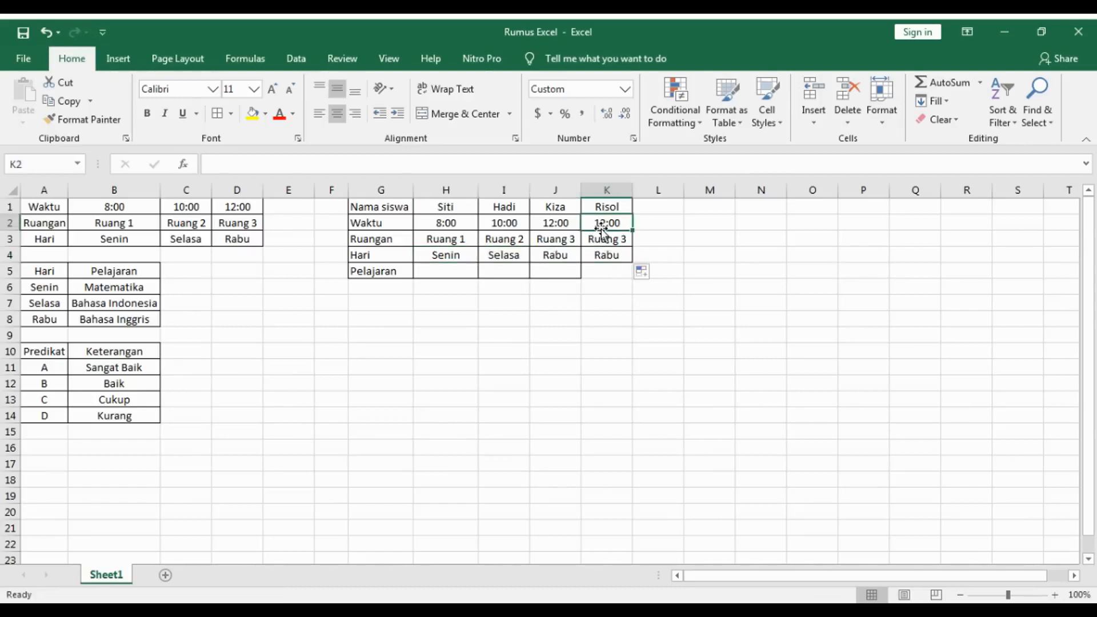
text(10)
key(BackSpace)
key(BackSpace)
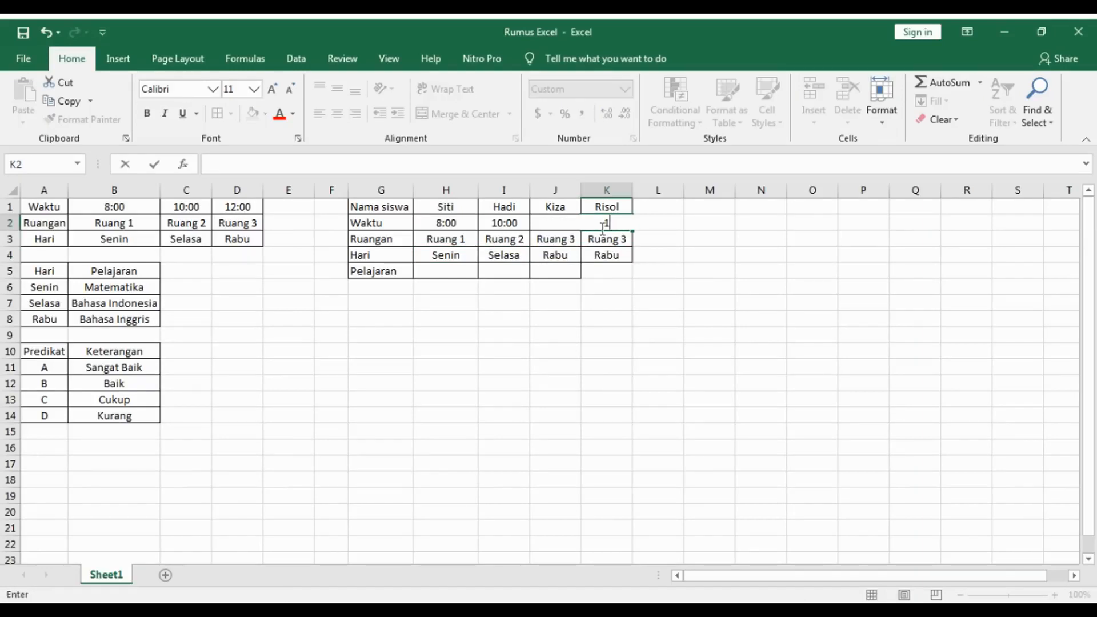
text(11:00)
key(Return)
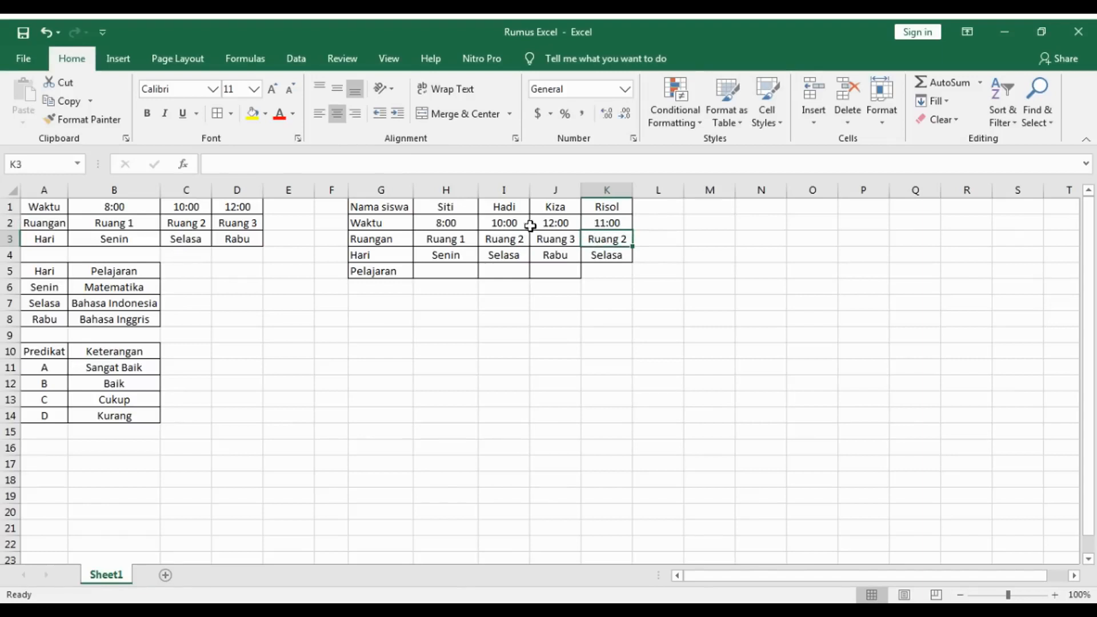
Examine the time values in C1 and J2, and review the HLOOKUP formula in J4
click(185, 206)
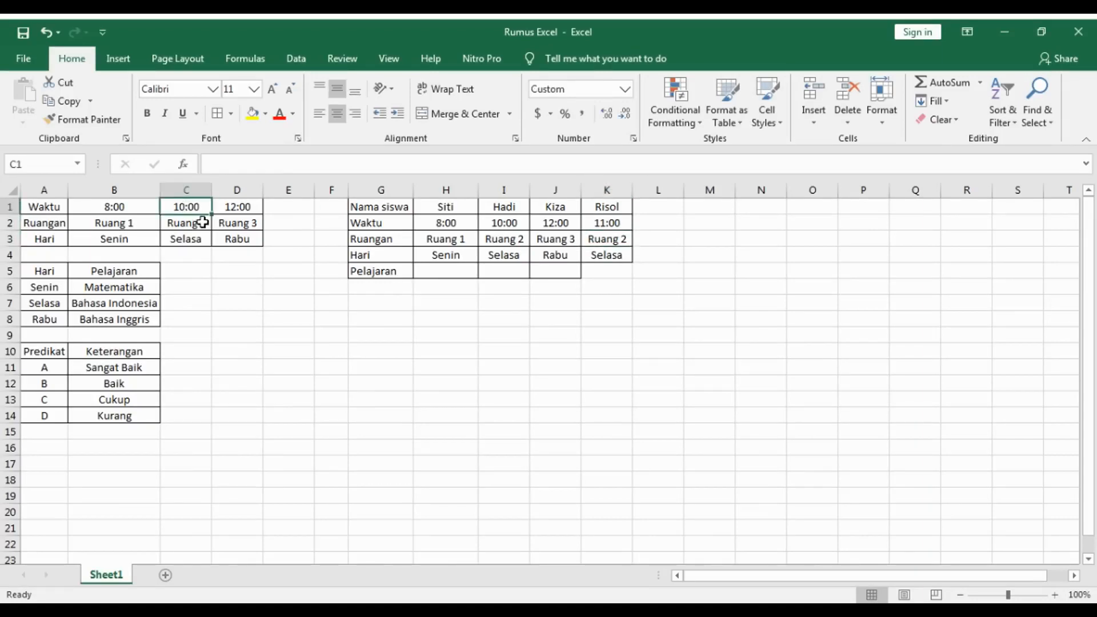
double_click(195, 210)
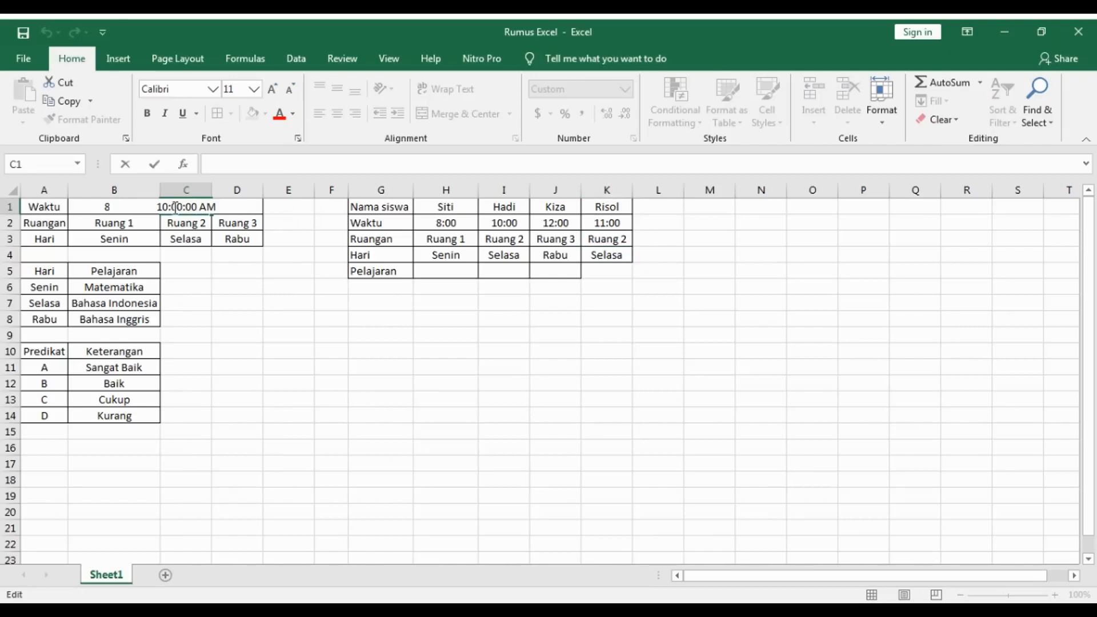
key(Return)
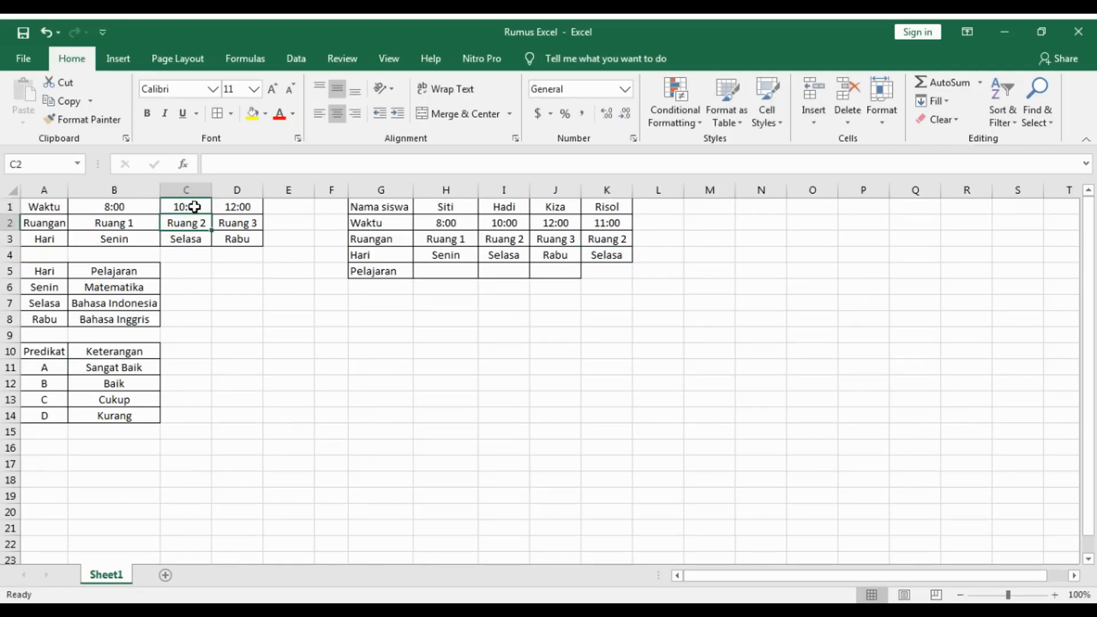
click(194, 207)
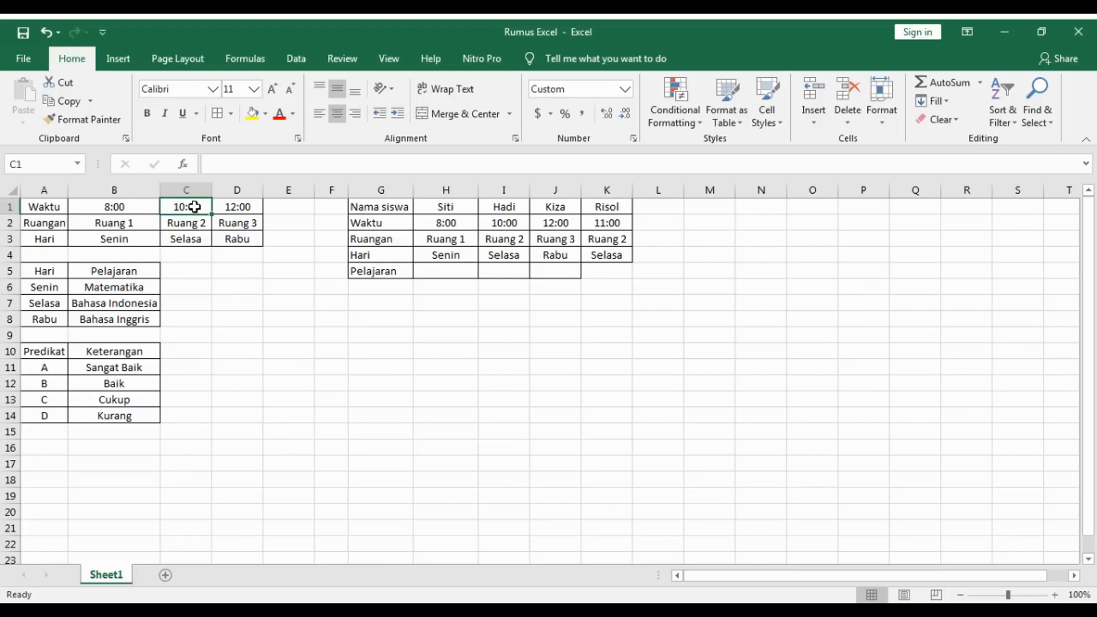
double_click(563, 223)
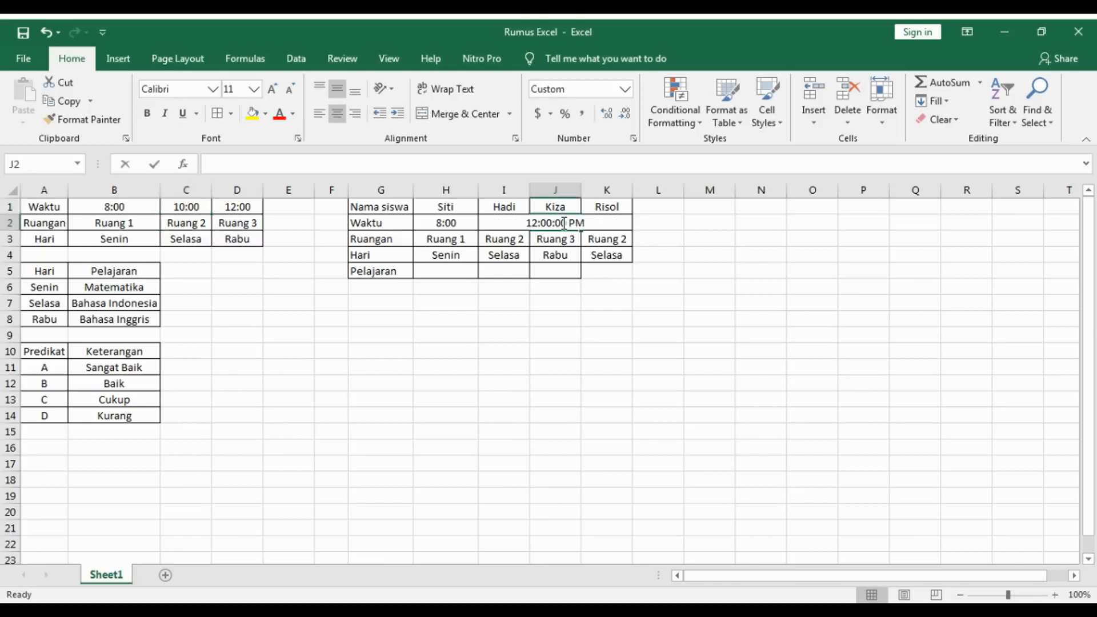
key(Return)
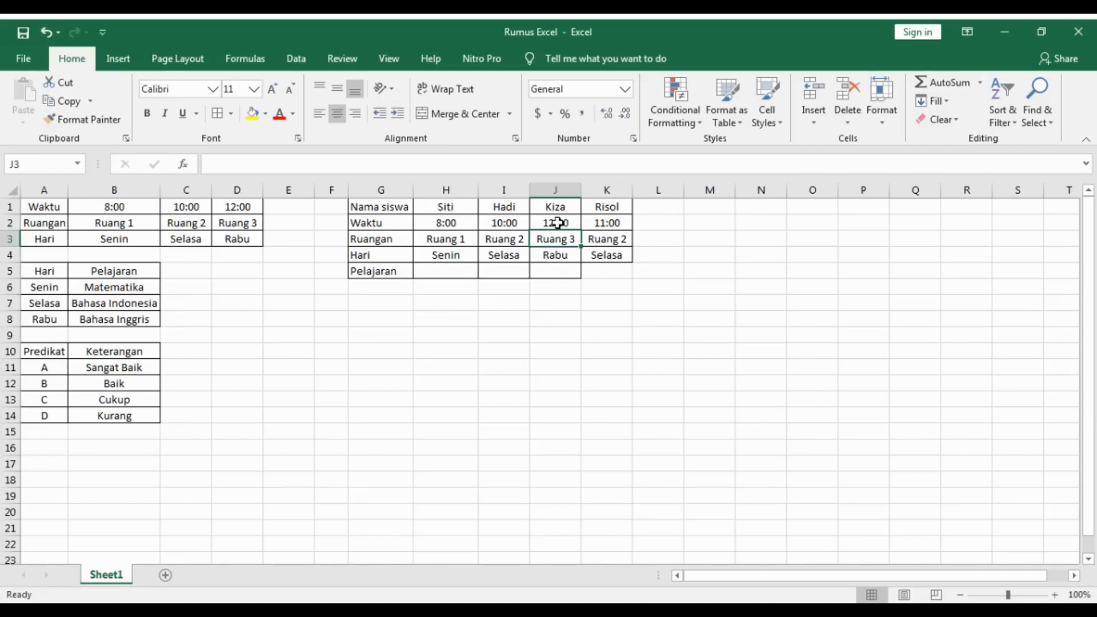
click(559, 223)
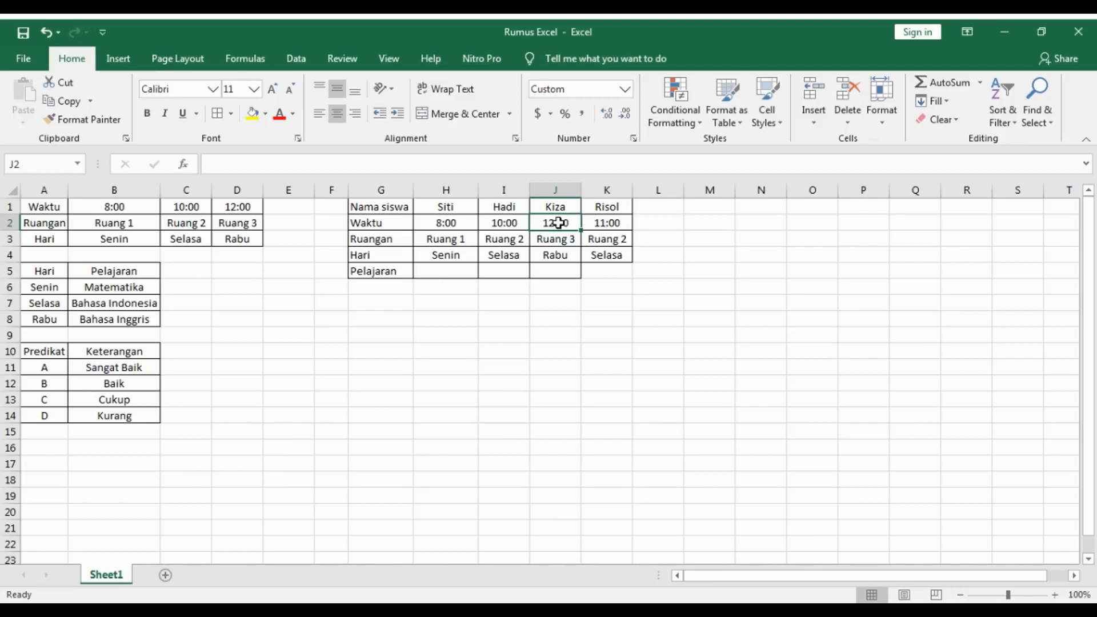
double_click(558, 255)
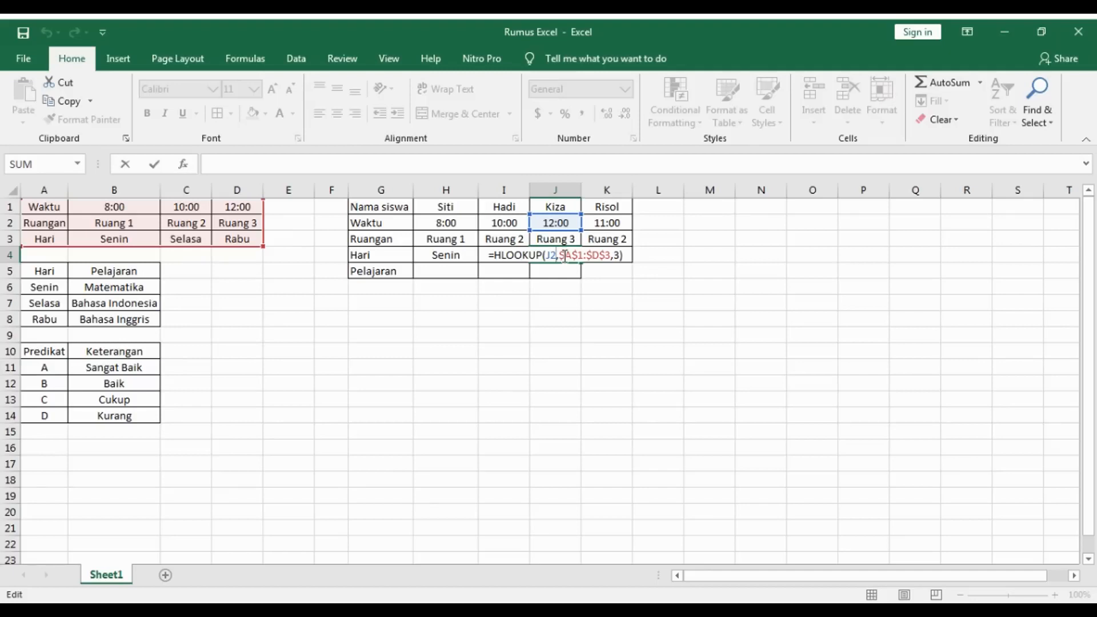
key(Return)
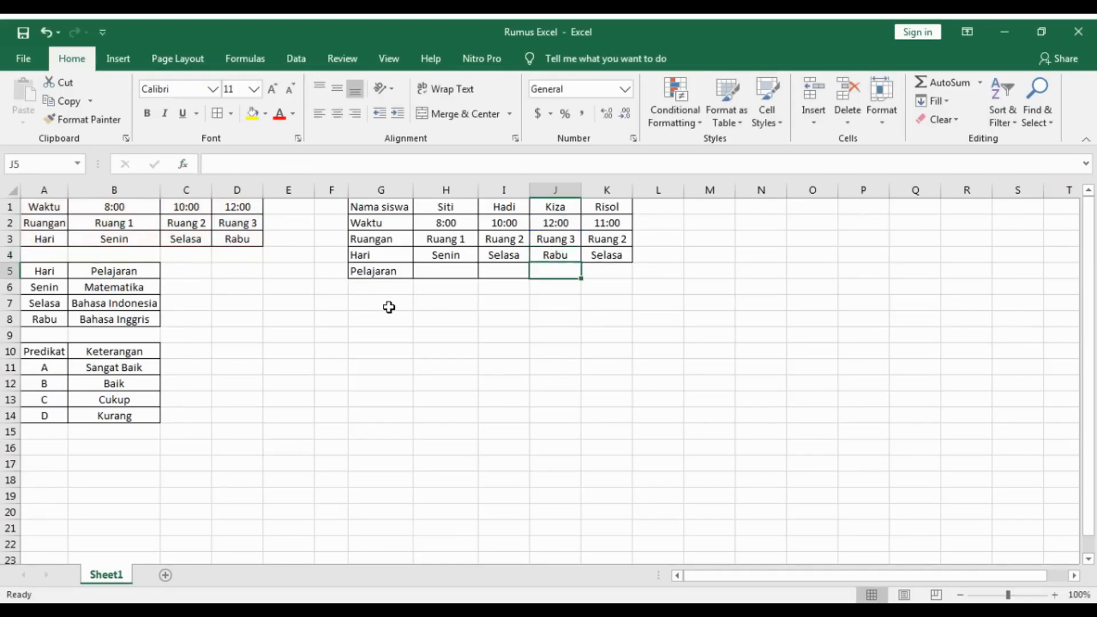
click(448, 271)
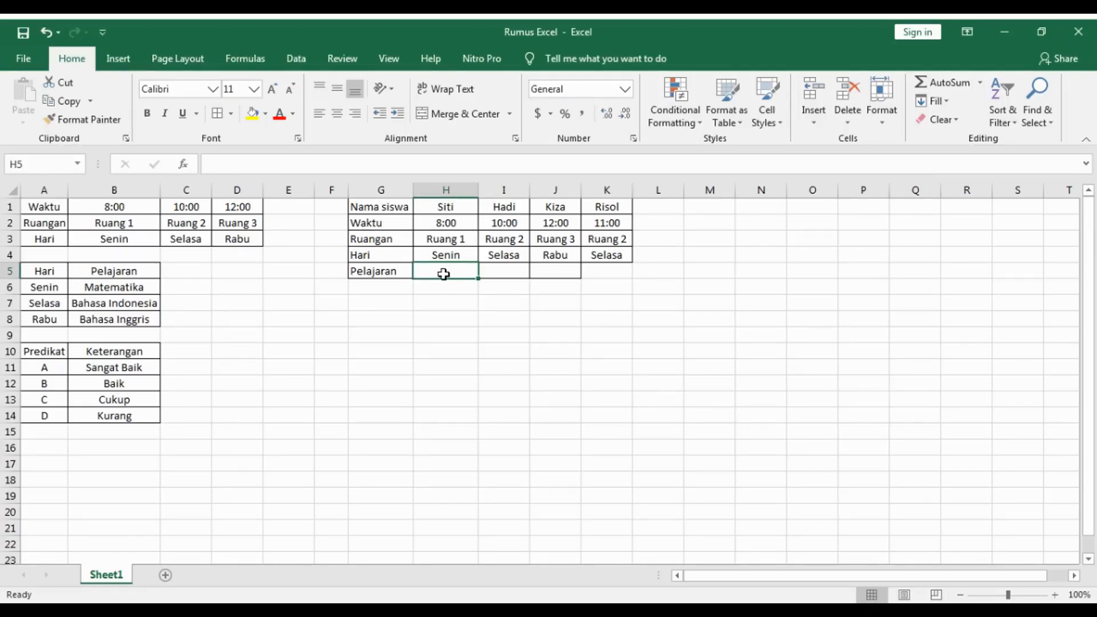
text(=VL)
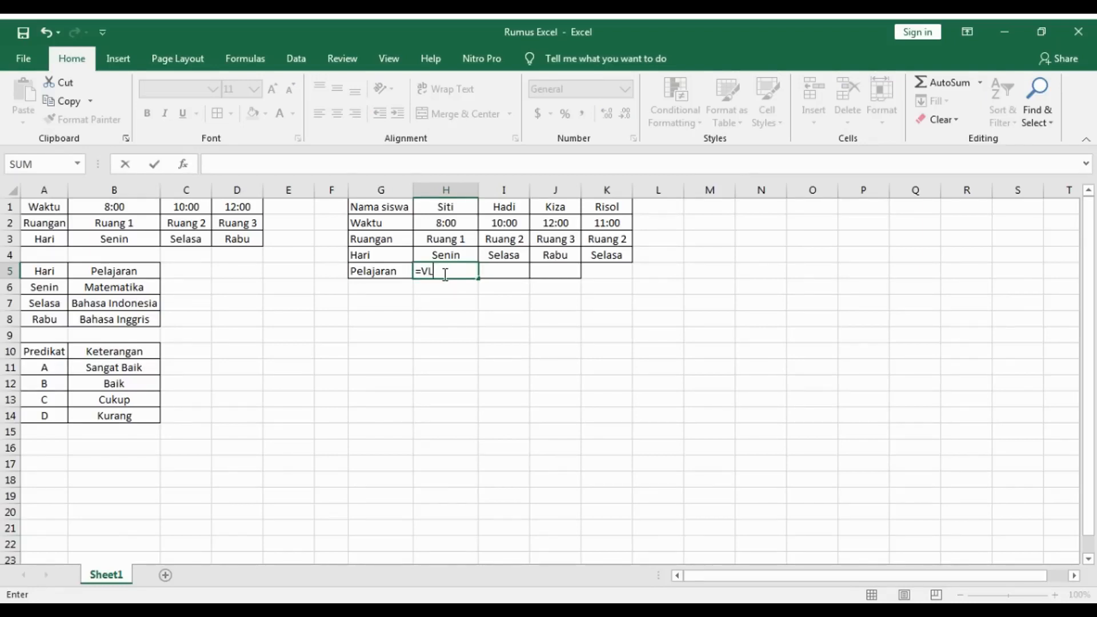
key(ctrl+Return)
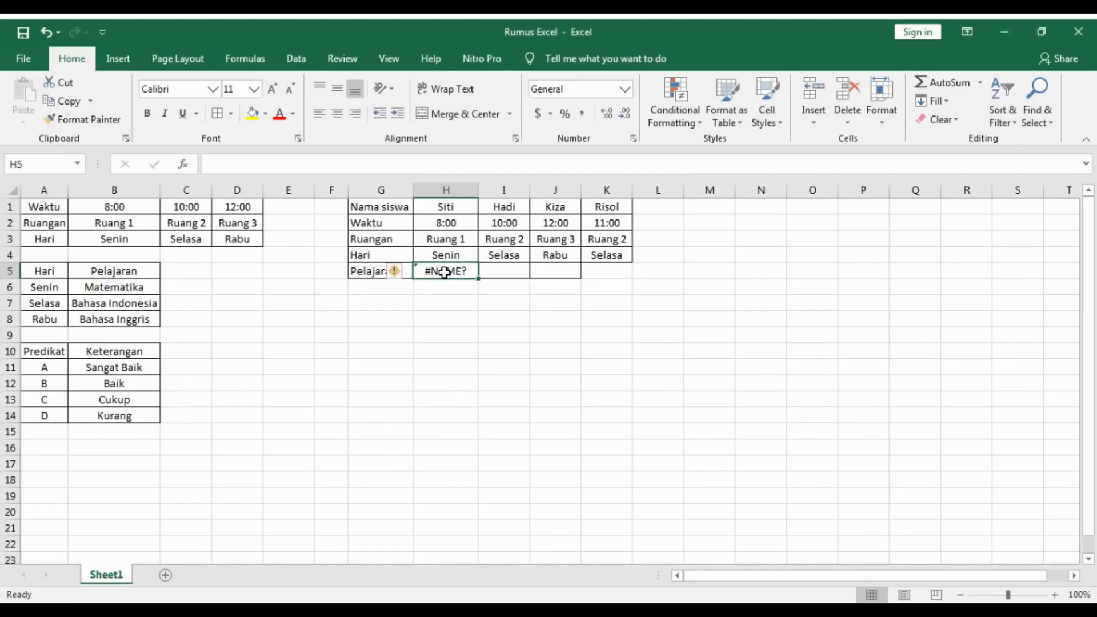
Enter a VLOOKUP formula in the Pelajaran cell H5 with lookup value H4, table range A5:B8 and column index 2
text(=VL)
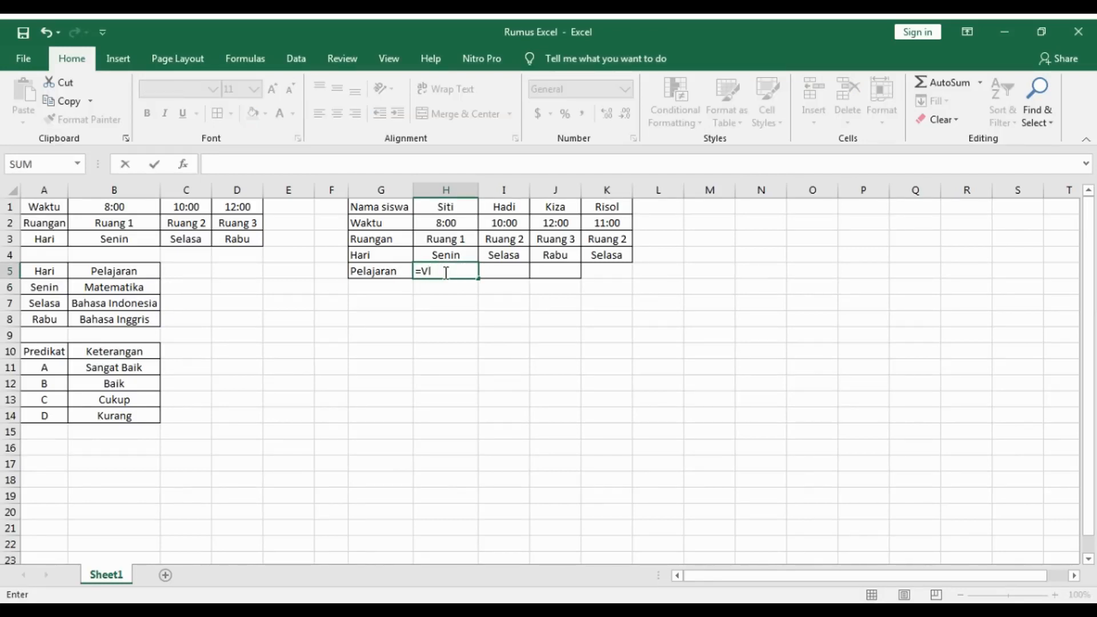
key(Tab)
click(446, 254)
text(,)
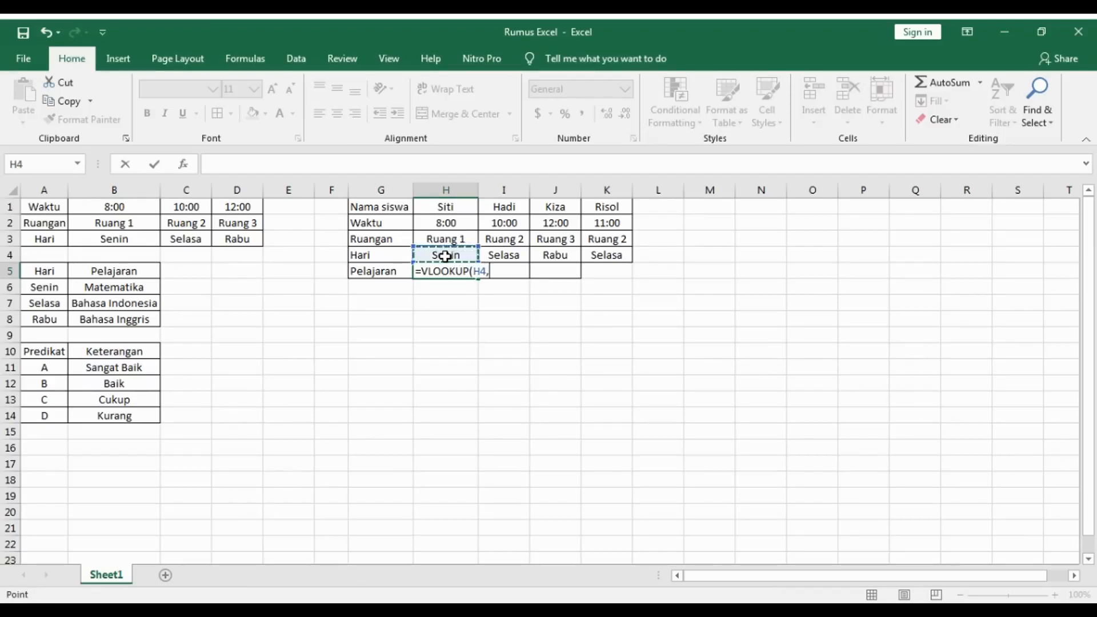
click(48, 271)
drag(48, 270, 106, 319)
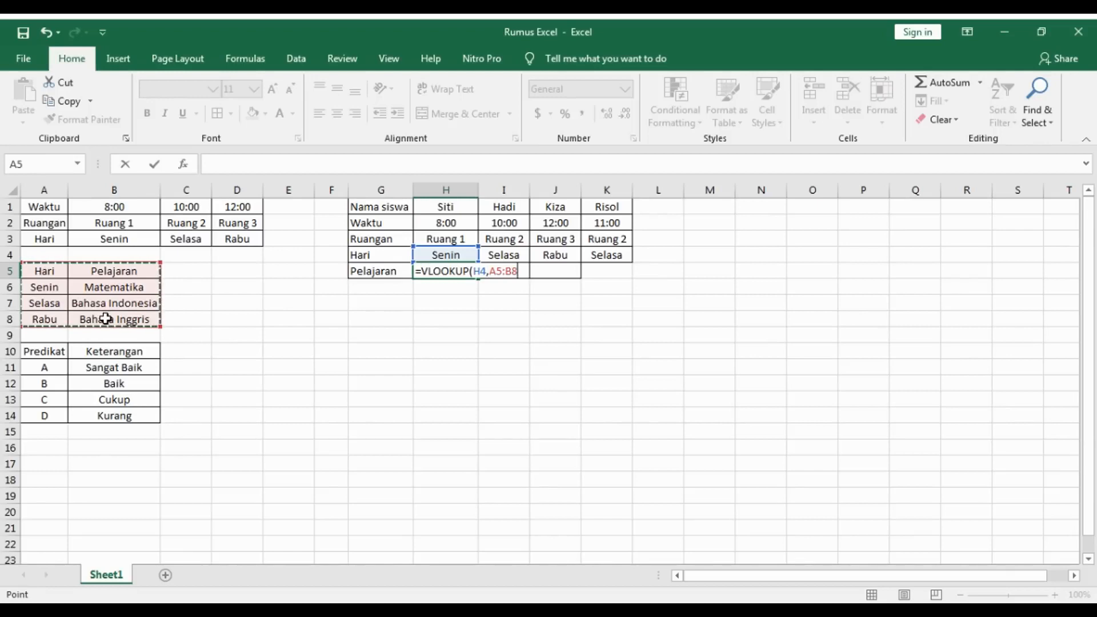
text(,)
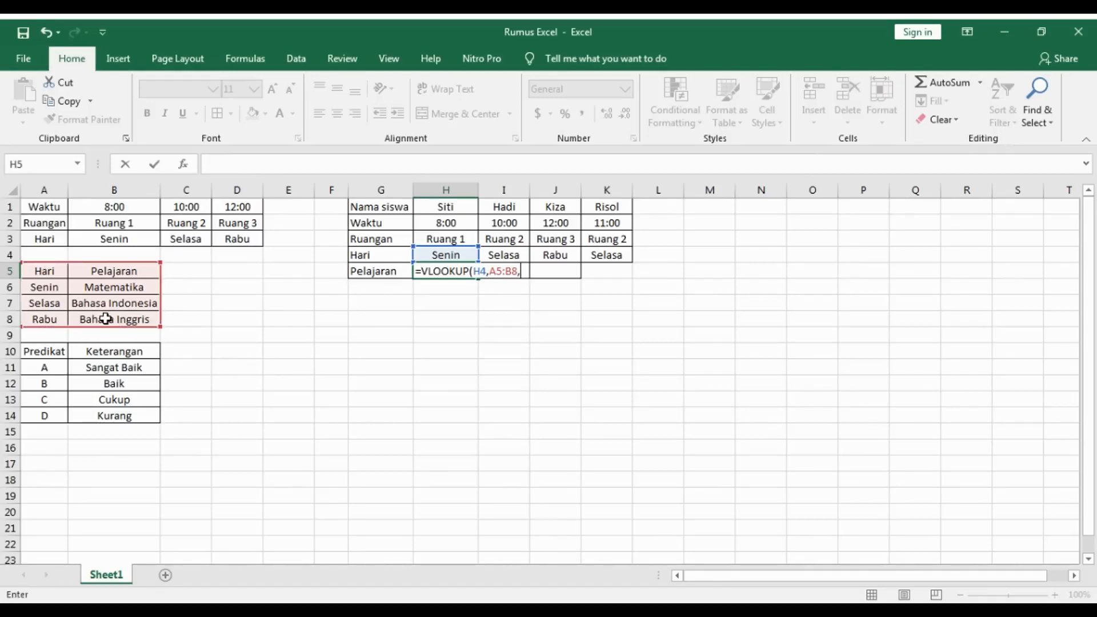
text(2)
key(Return)
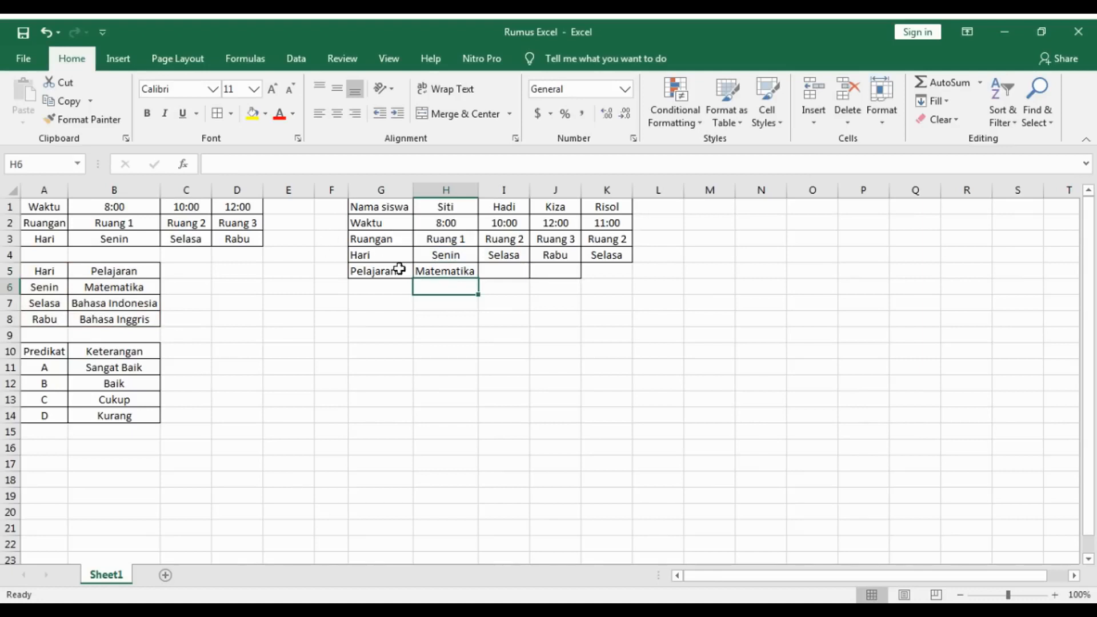
Compare the Pelajaran result in H5 with the Hari and Pelajaran pairs in A6:B8
click(449, 272)
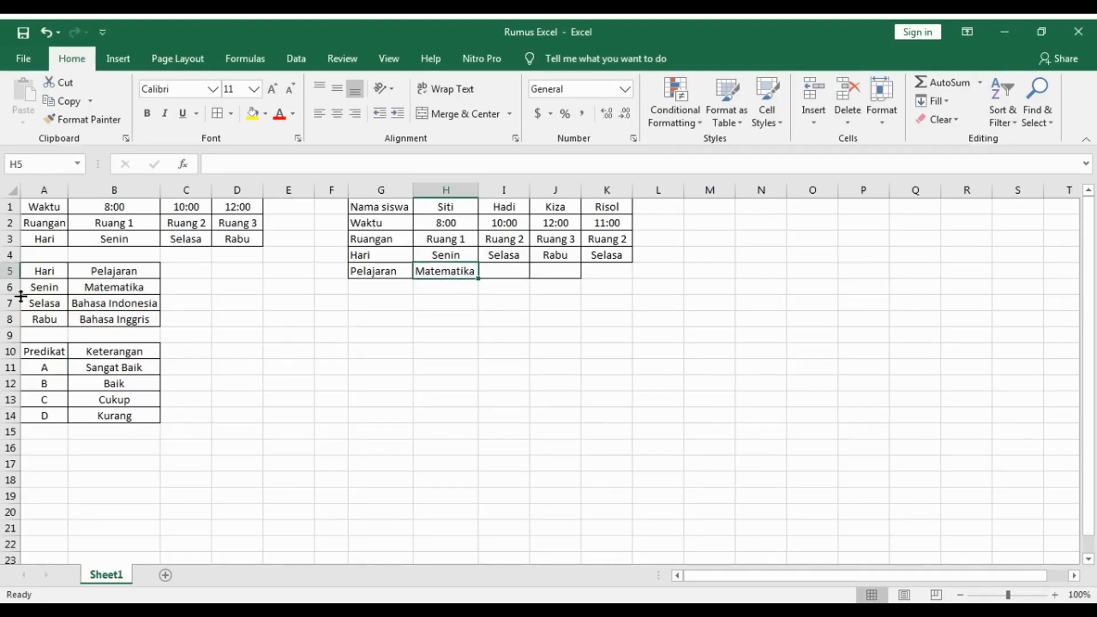
click(38, 288)
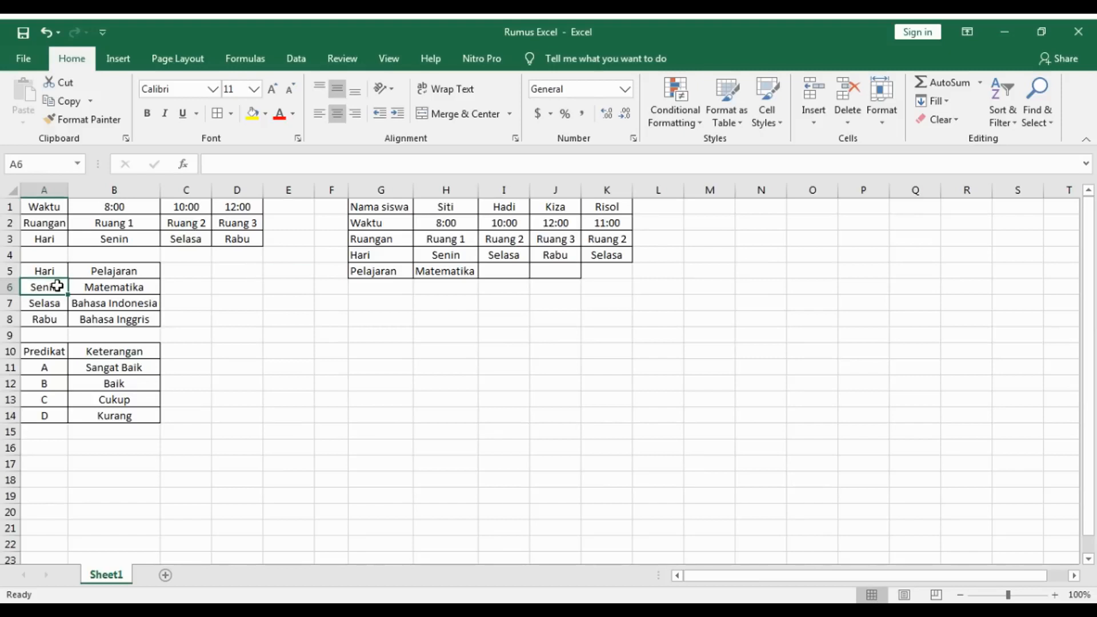
click(91, 289)
click(56, 305)
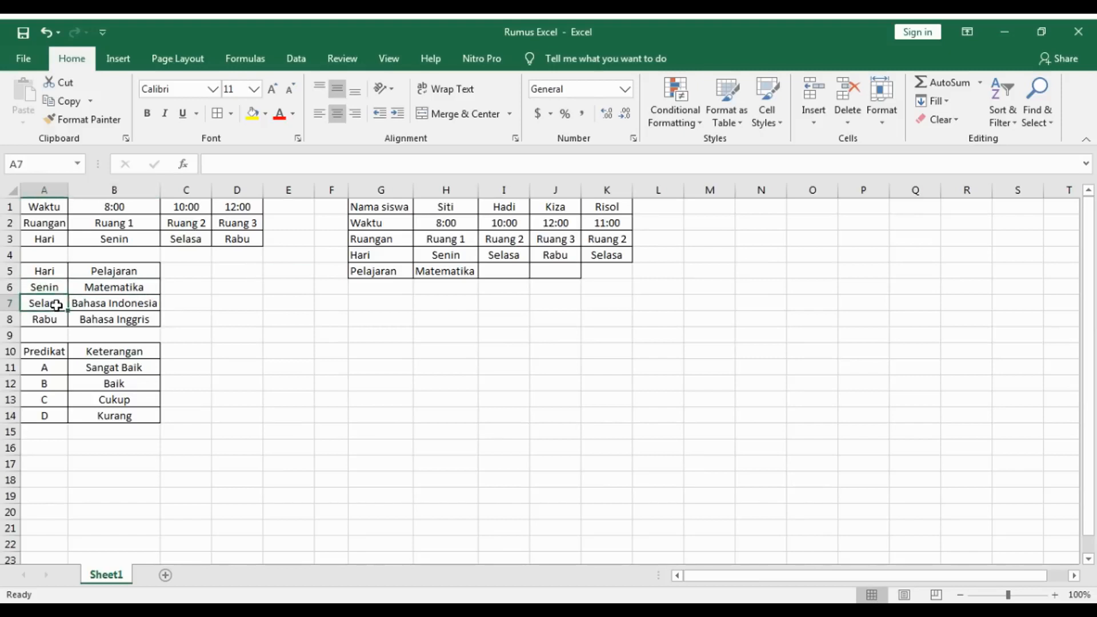
click(81, 306)
click(56, 319)
click(89, 321)
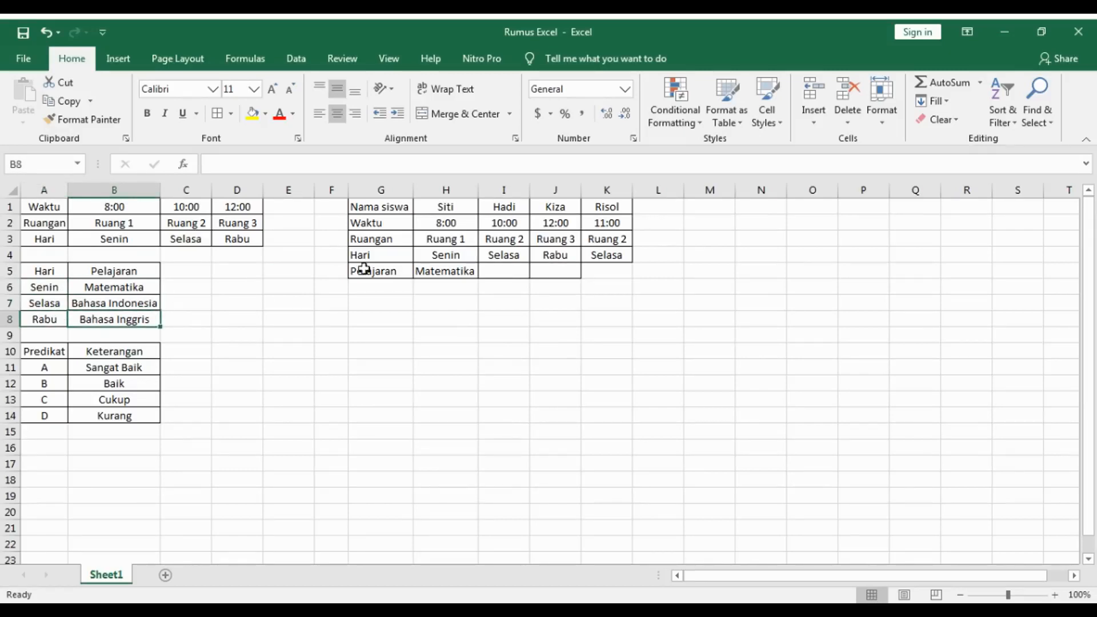
Change the column index of the VLOOKUP formula in H5 to 1
click(448, 272)
double_click(448, 272)
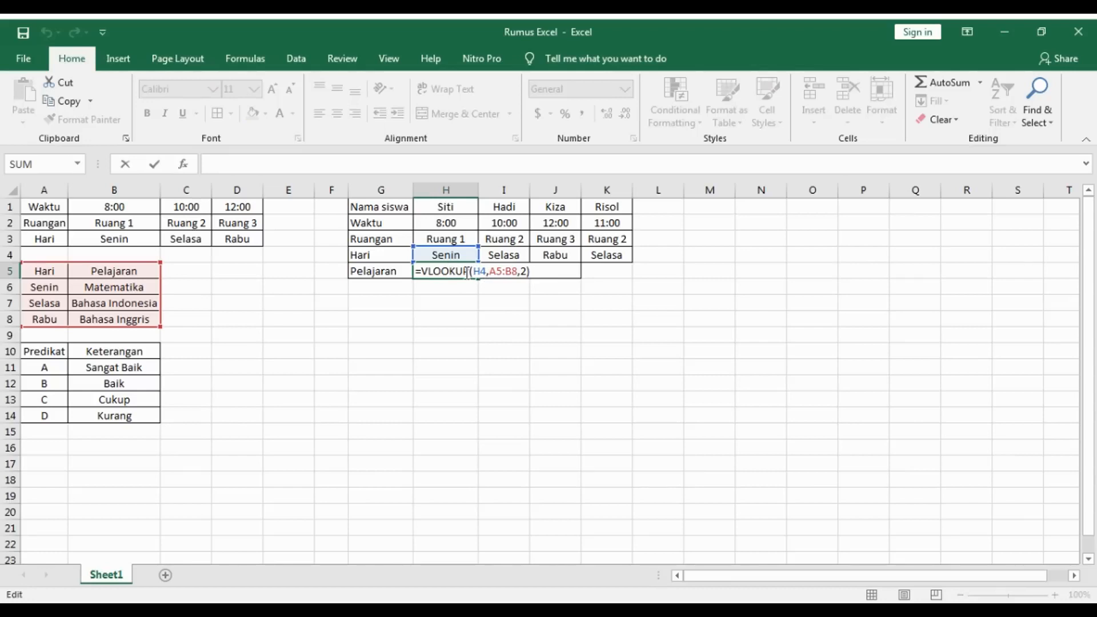
key(Right)
key(Right)
key(Right)
key(Right)
key(Right)
key(Right)
key(Right)
key(Right)
key(Right)
key(Right)
key(Right)
key(Right)
key(Right)
key(BackSpace)
text(1)
key(Return)
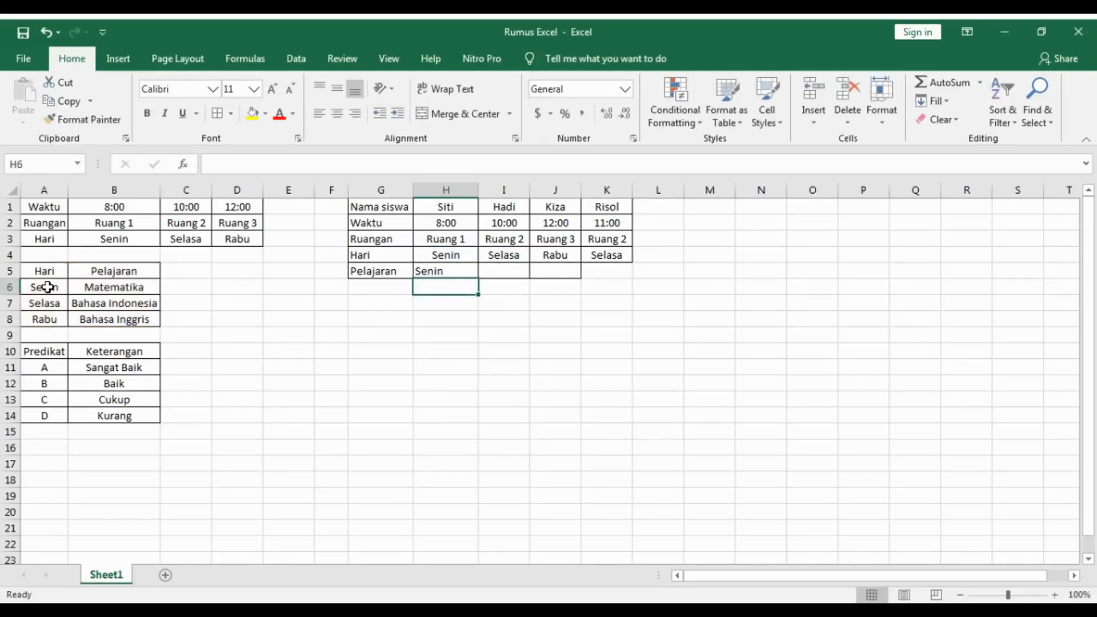
Examine the row order in B1:B3 and the column order of the Hari and Pelajaran table in row 6
click(104, 209)
click(103, 223)
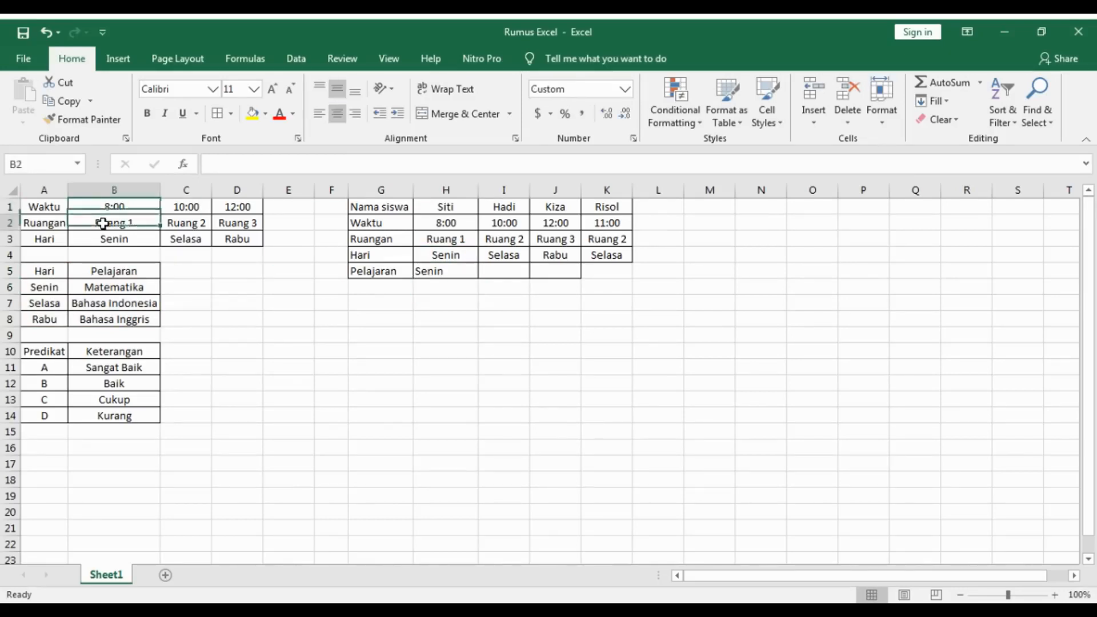
click(103, 239)
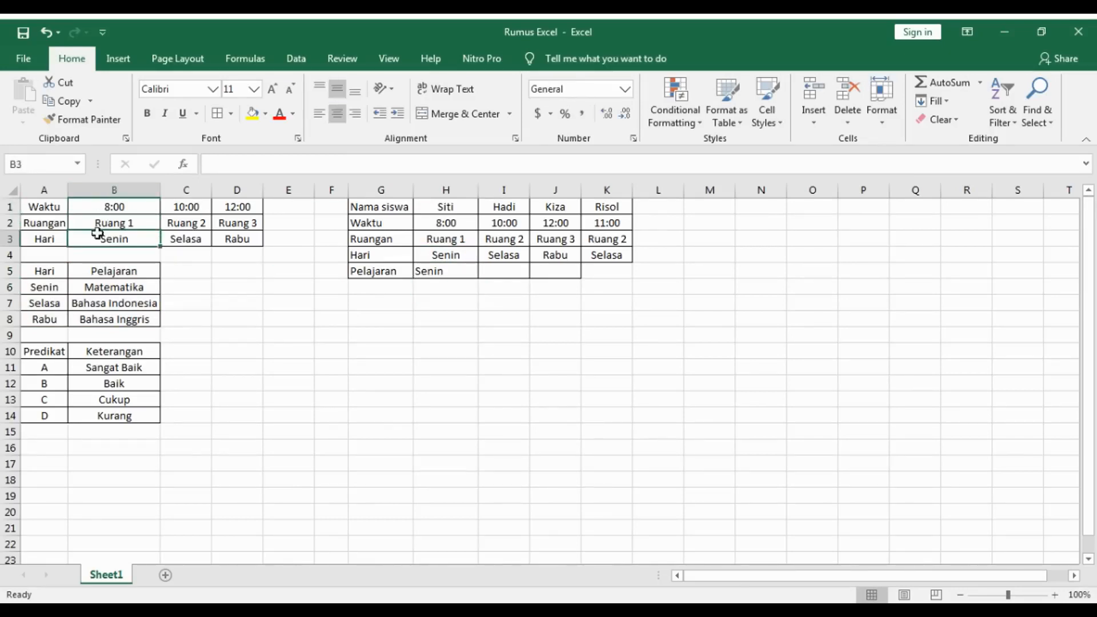
click(36, 288)
click(81, 283)
click(198, 285)
click(234, 289)
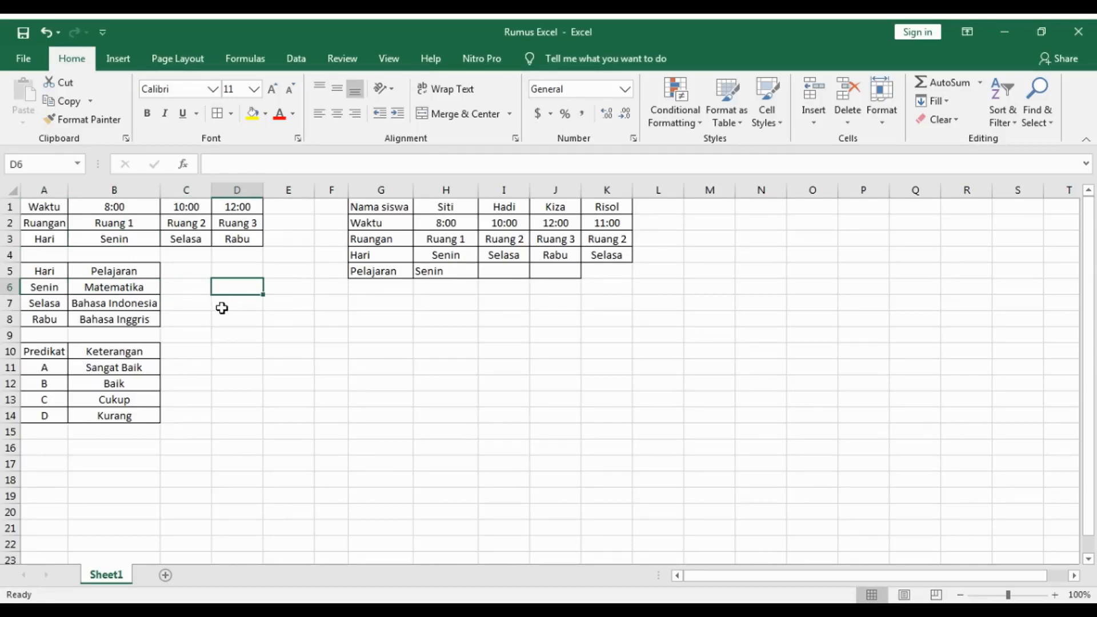
click(46, 288)
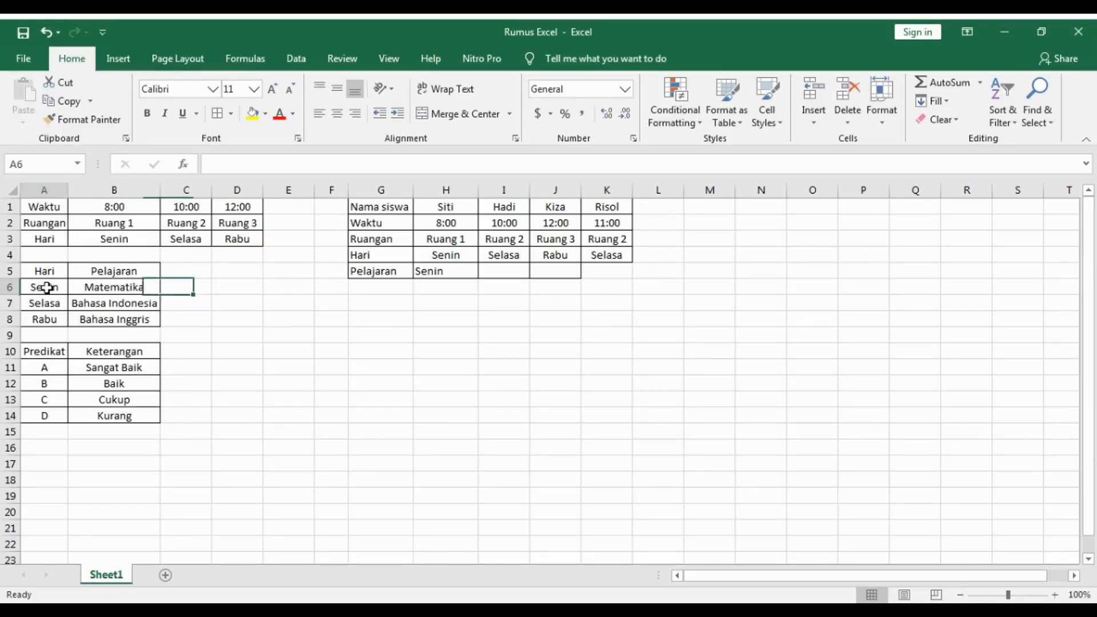
click(107, 289)
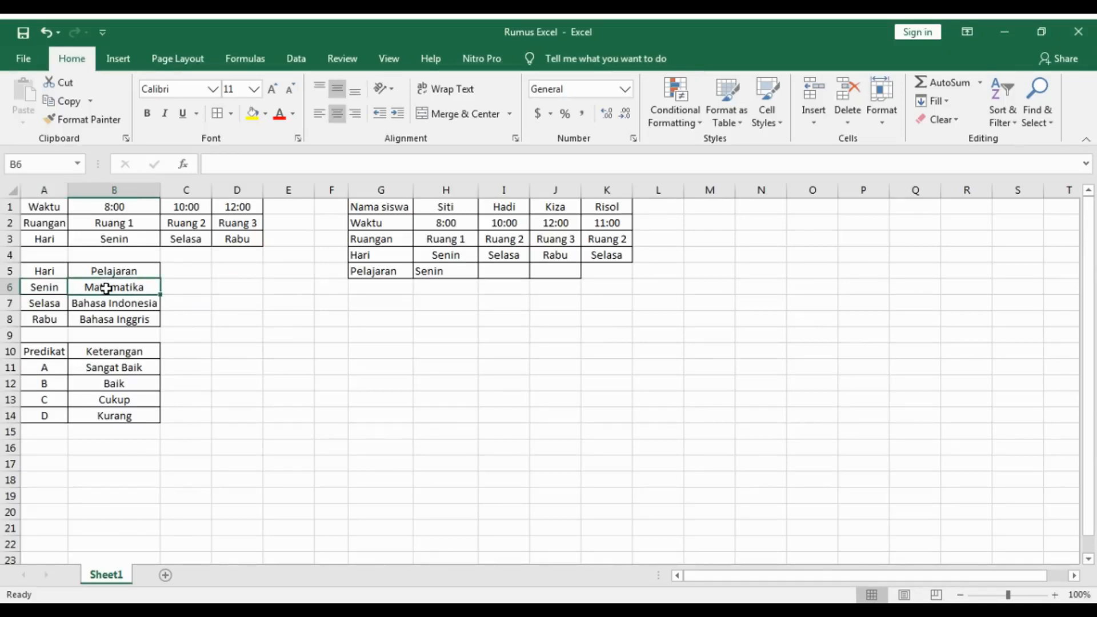
Set the column index of the VLOOKUP formula in H5 back to 2
click(455, 269)
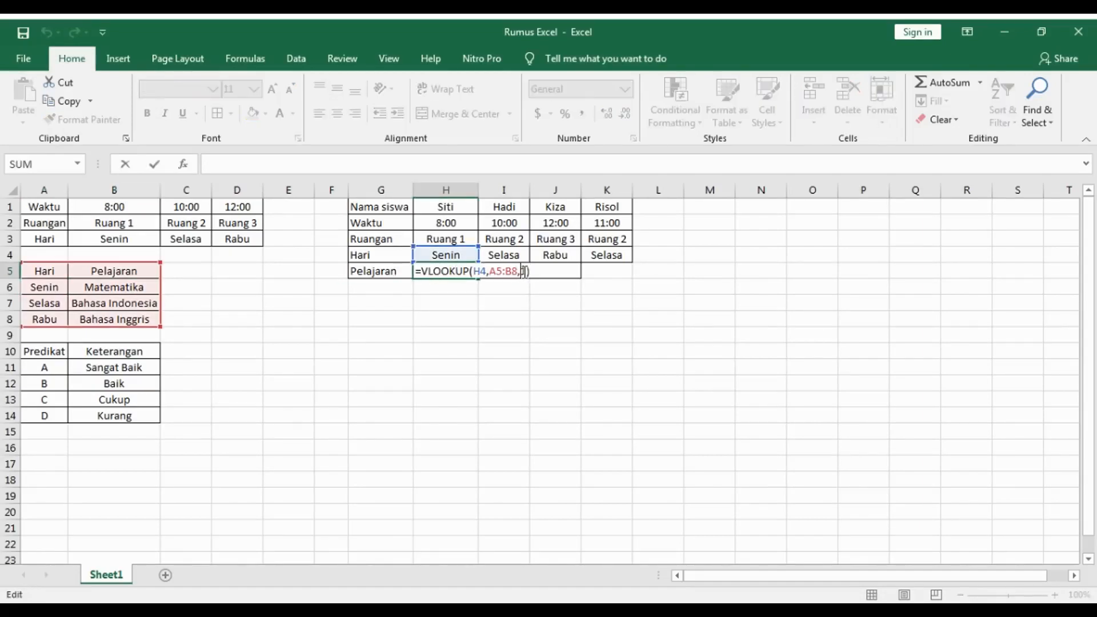
text(2)
key(Return)
Lock the table range in the H5 formula as $A$5:$B$8 and fill the formula across to K5
click(444, 271)
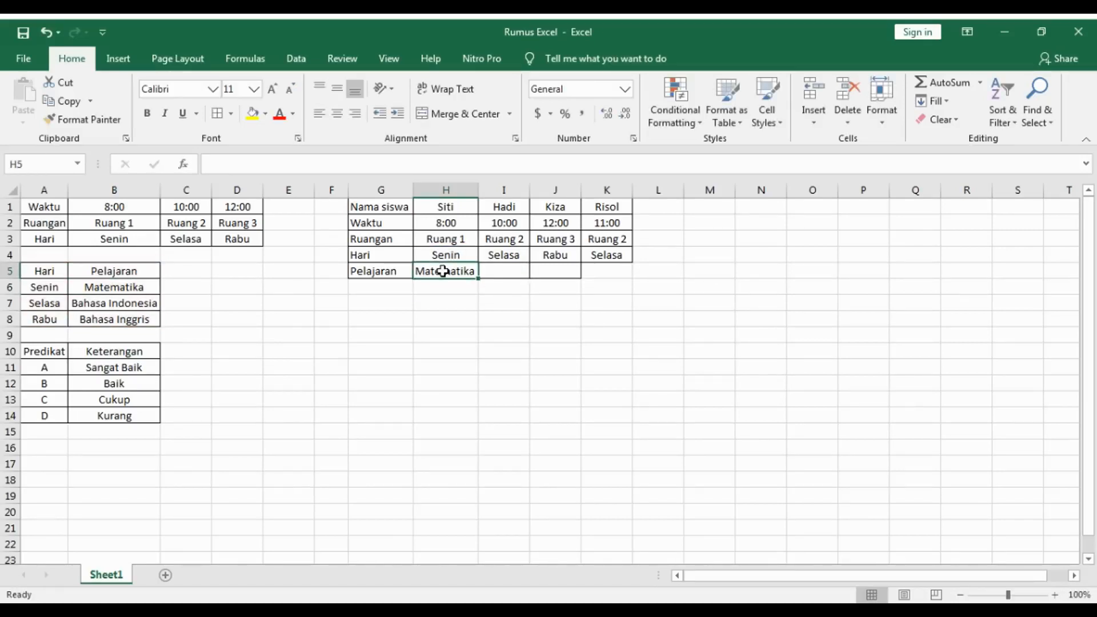
double_click(443, 271)
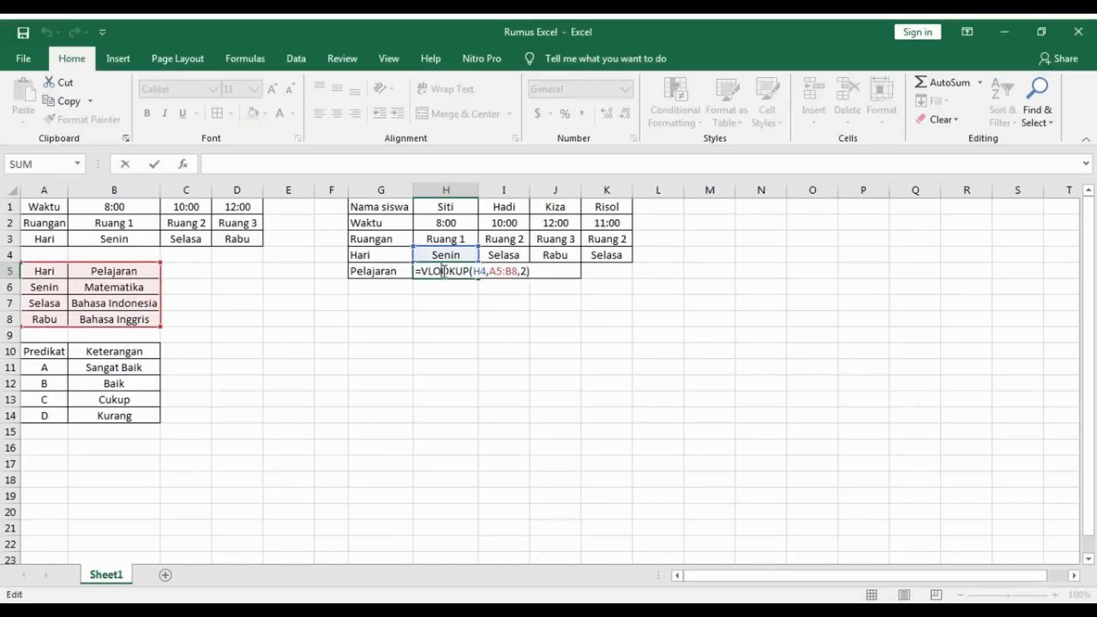
double_click(497, 270)
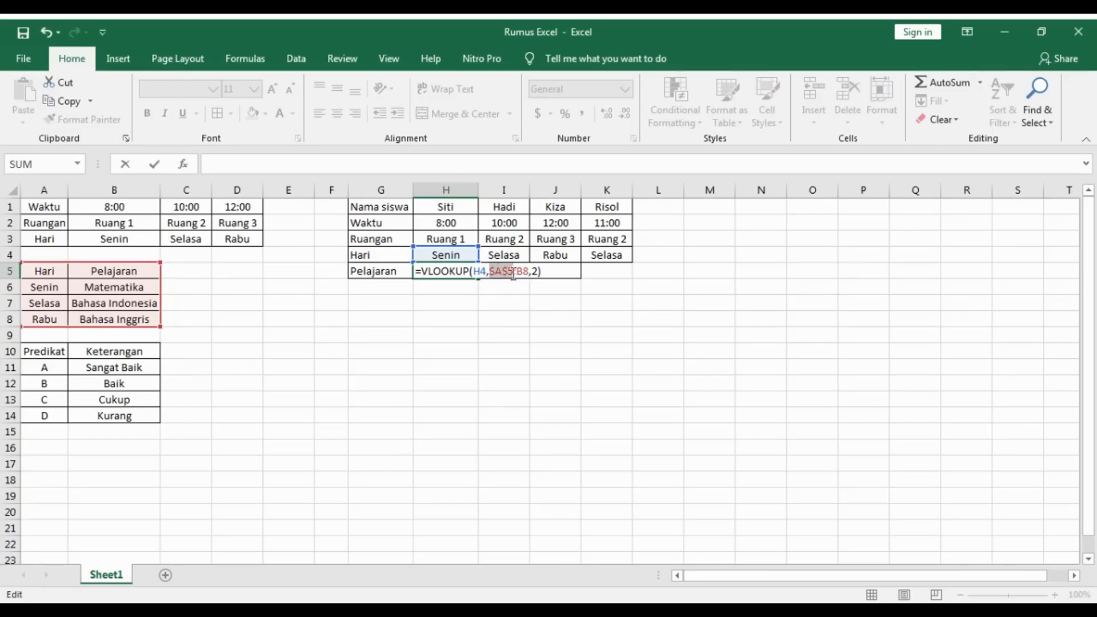
key(F4)
double_click(522, 272)
key(F4)
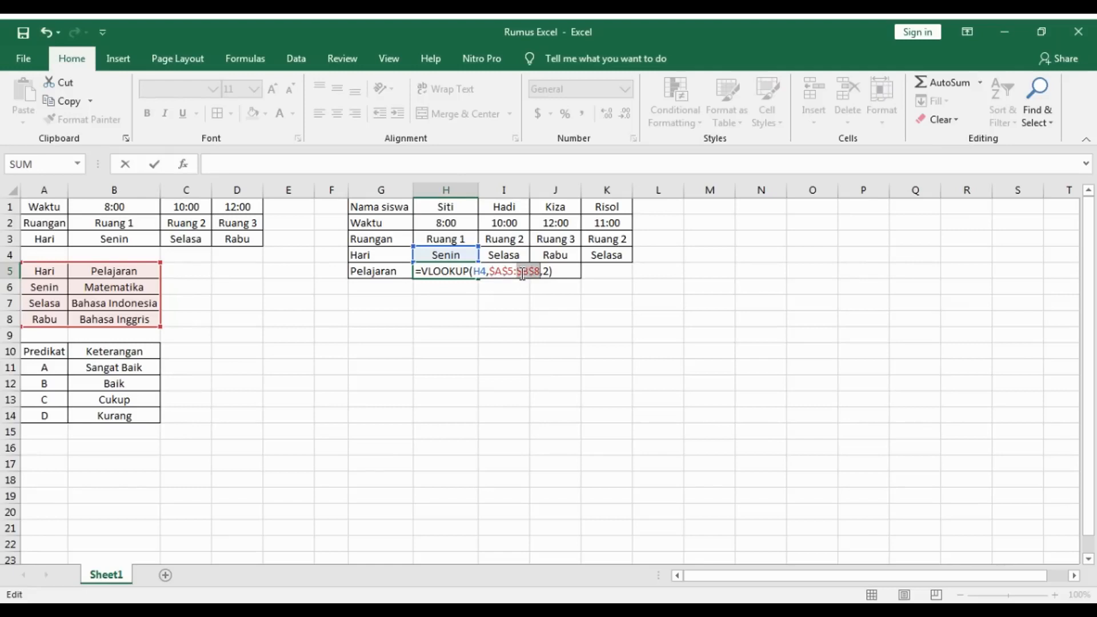
key(Return)
click(471, 272)
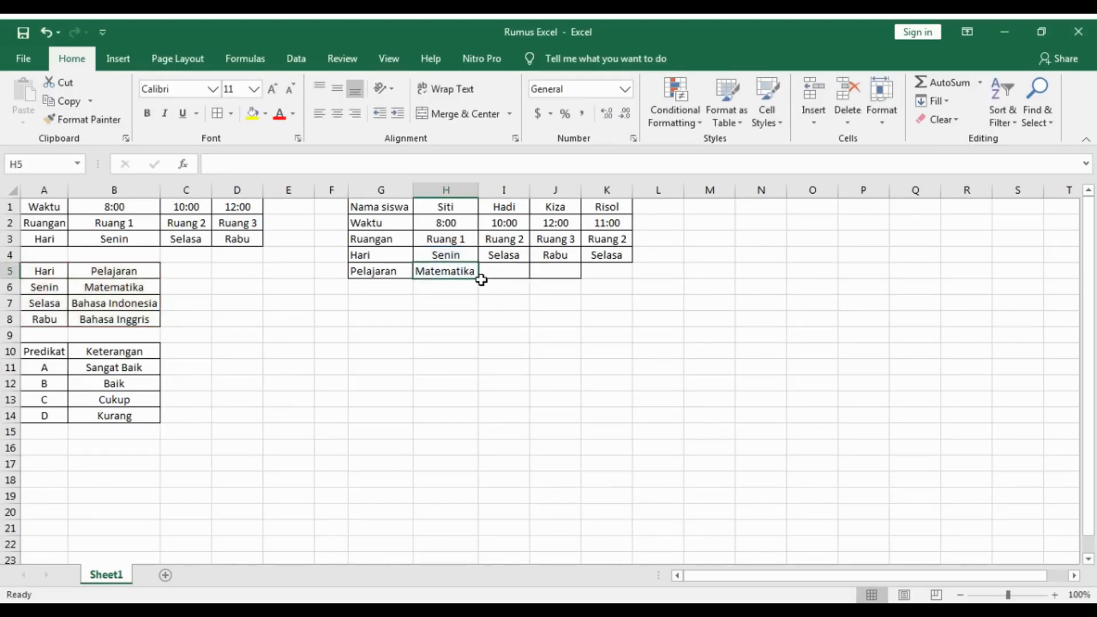
drag(481, 280, 614, 282)
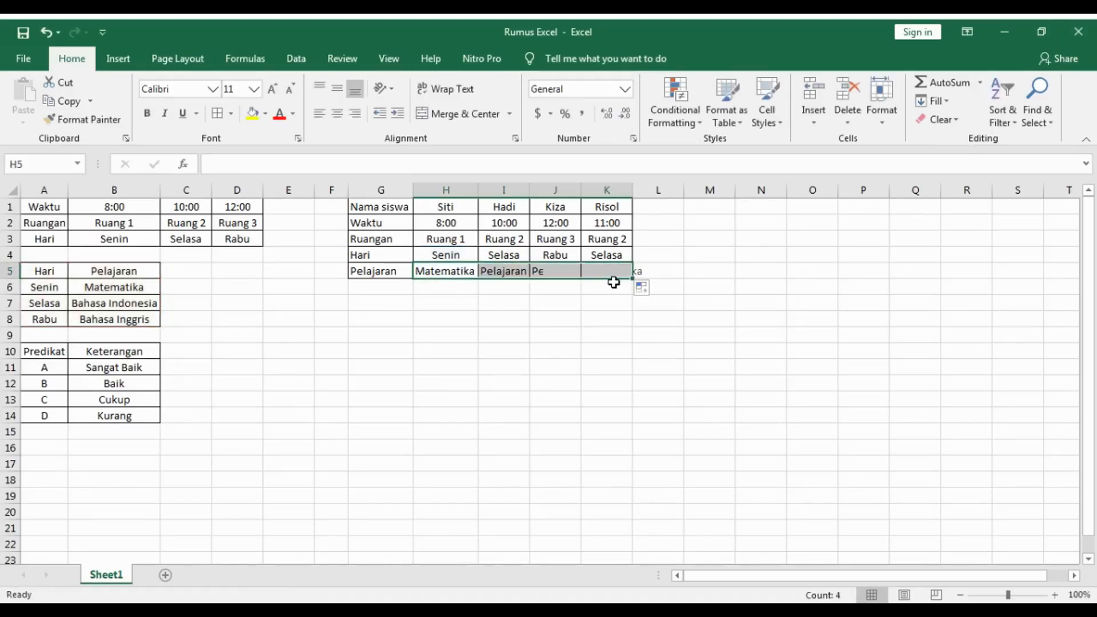
Add FALSE as the last argument of the VLOOKUP formula in H5 and fill it across to K5
click(525, 272)
click(465, 272)
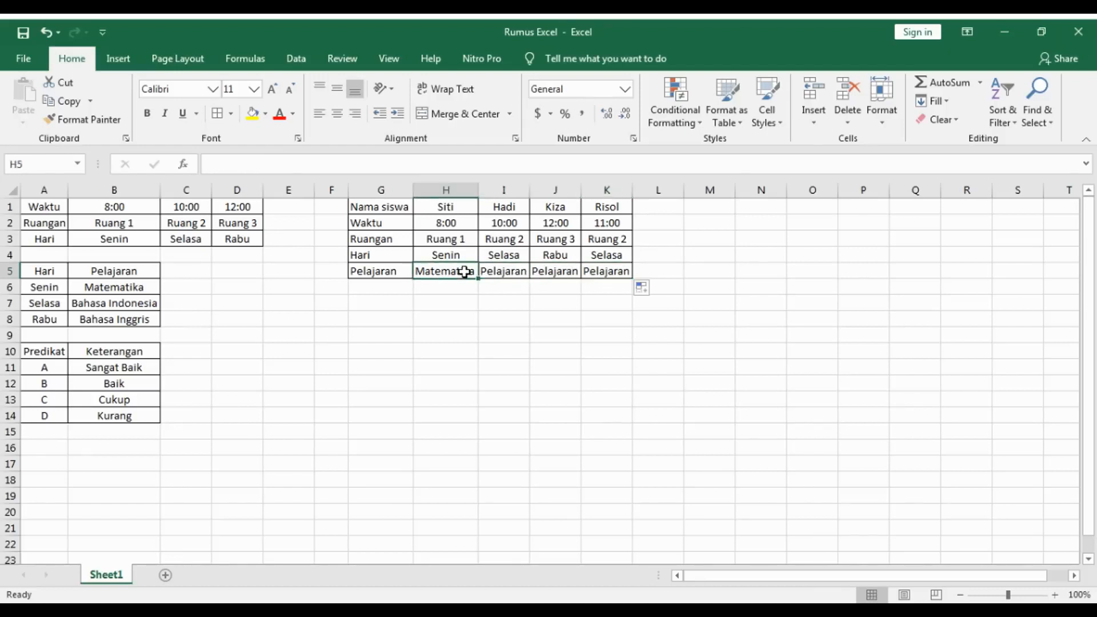
double_click(464, 272)
key(BackSpace)
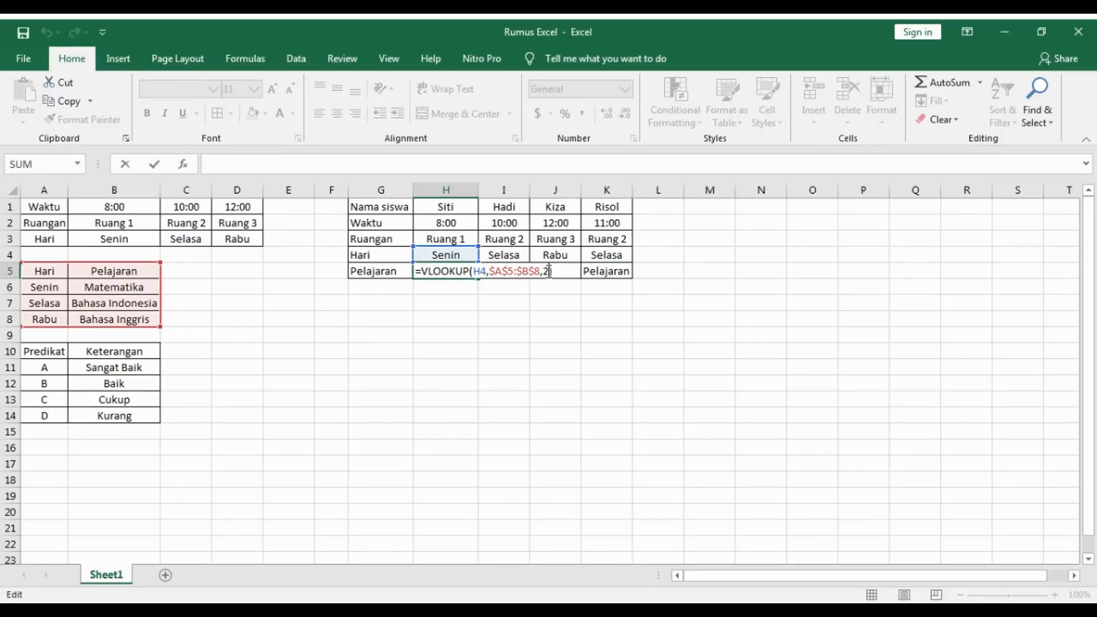
text(),FALSE)
key(Return)
click(454, 272)
drag(479, 278, 651, 273)
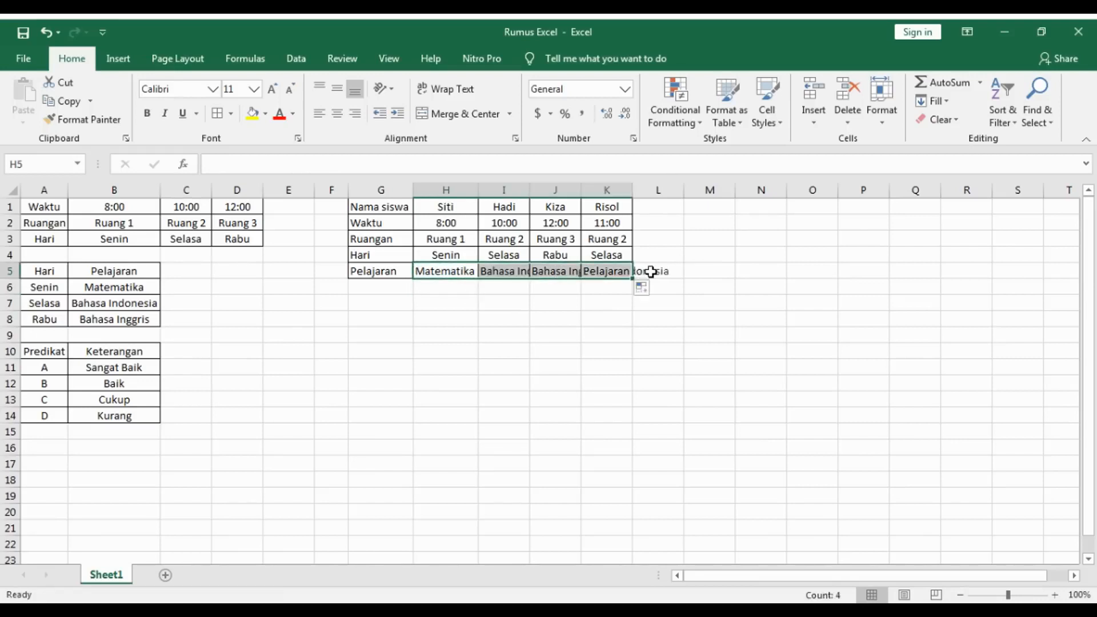
Autofit the widths of columns I, J and K to their contents
double_click(530, 190)
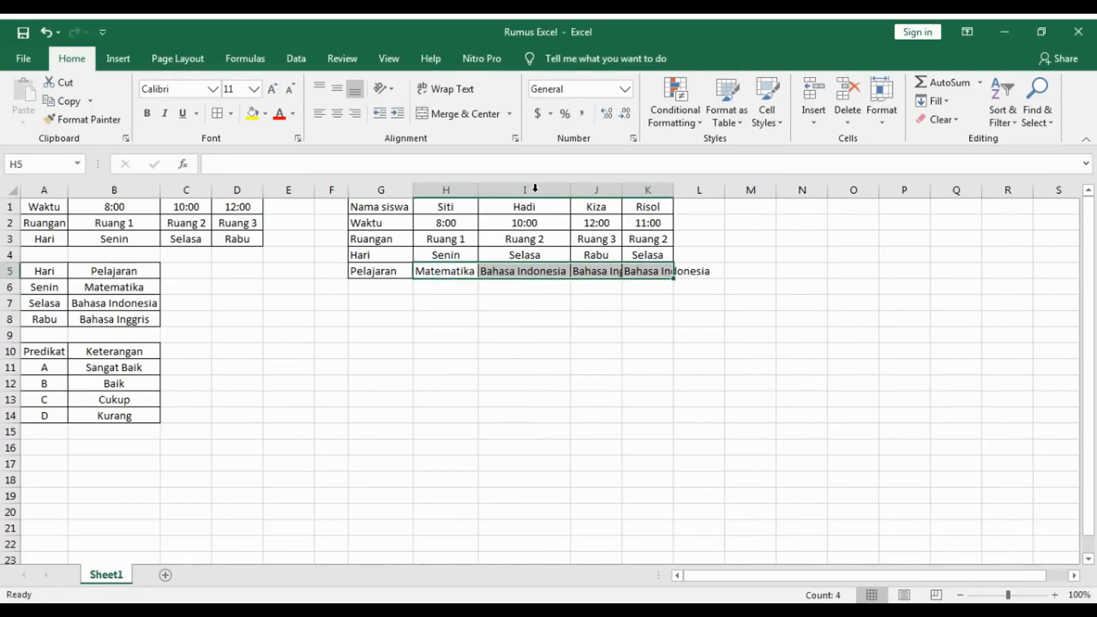
double_click(622, 190)
double_click(698, 190)
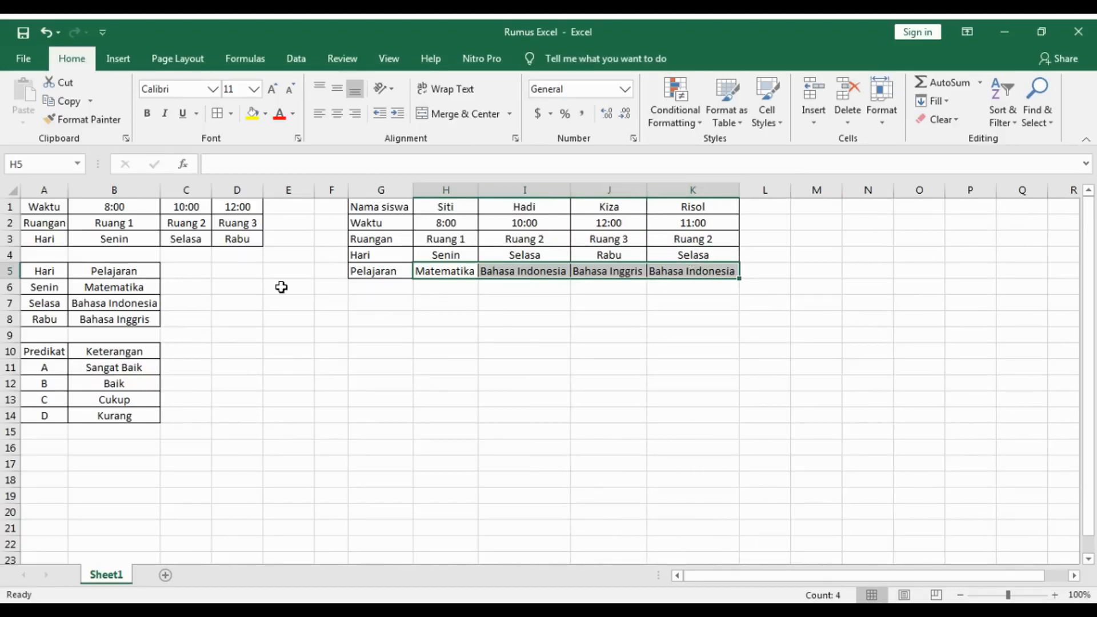
Review the VLOOKUP formula in H5 and check the Pelajaran results in I5, J5 and K5
click(459, 274)
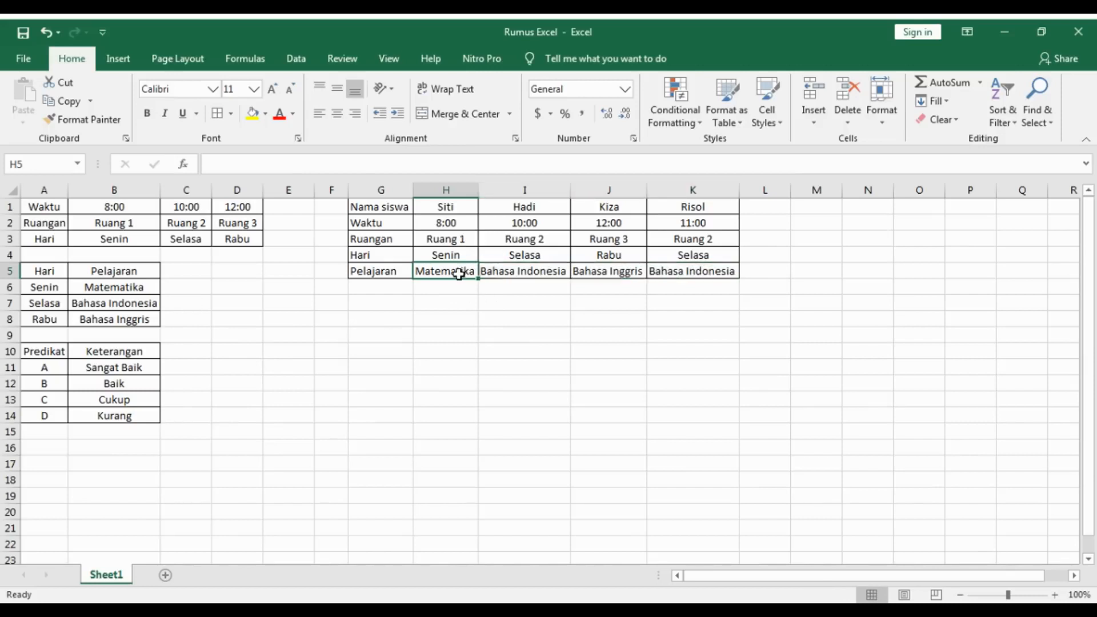
double_click(459, 274)
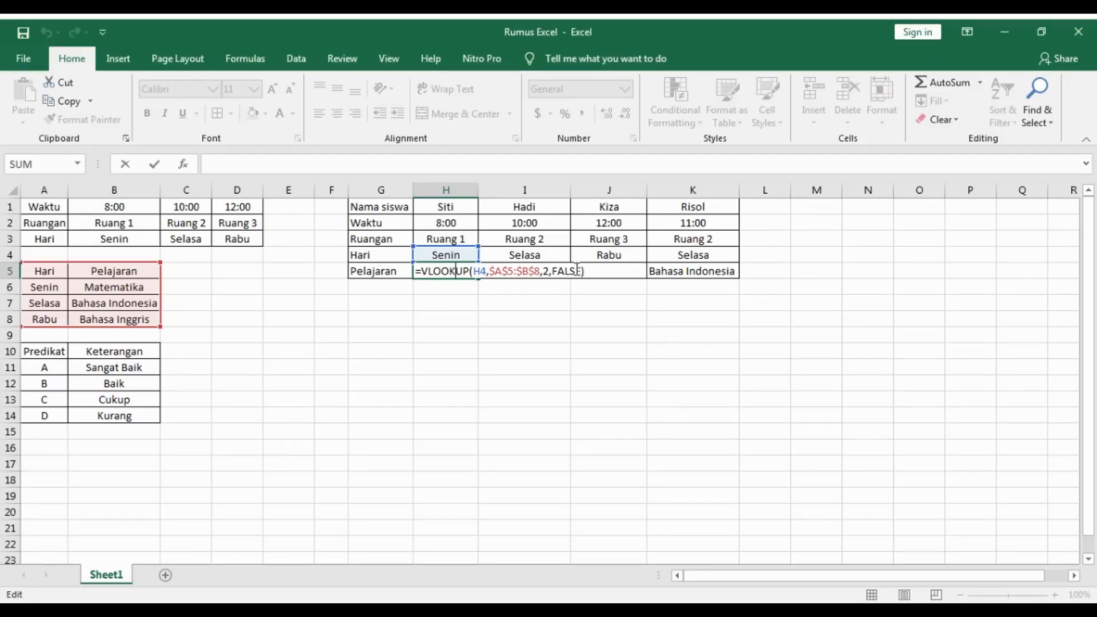
key(Return)
click(543, 272)
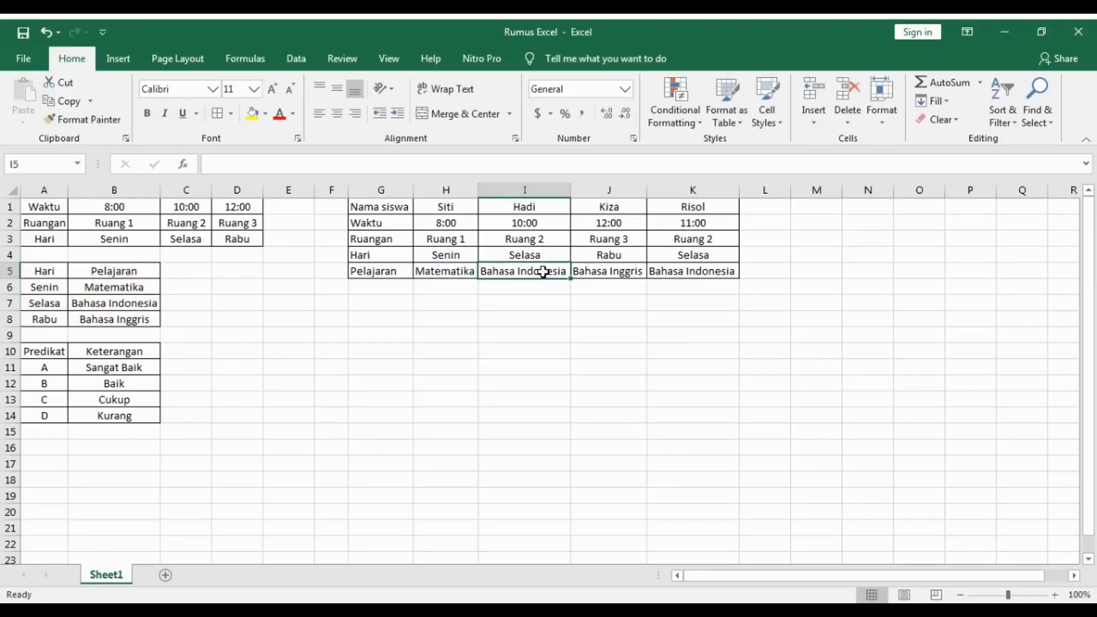
click(599, 272)
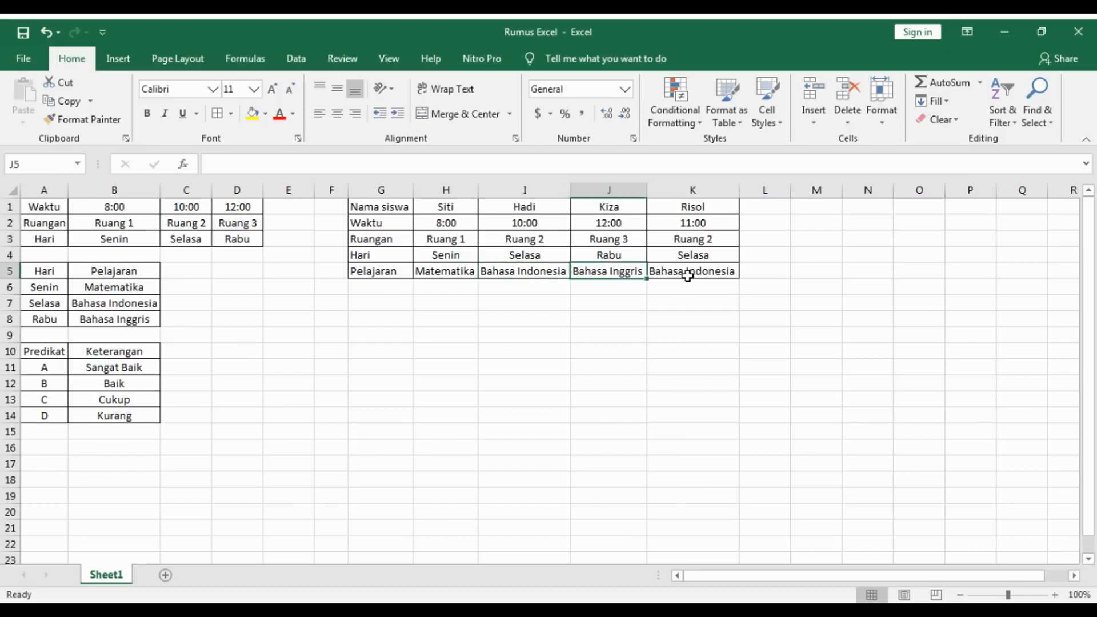
click(689, 275)
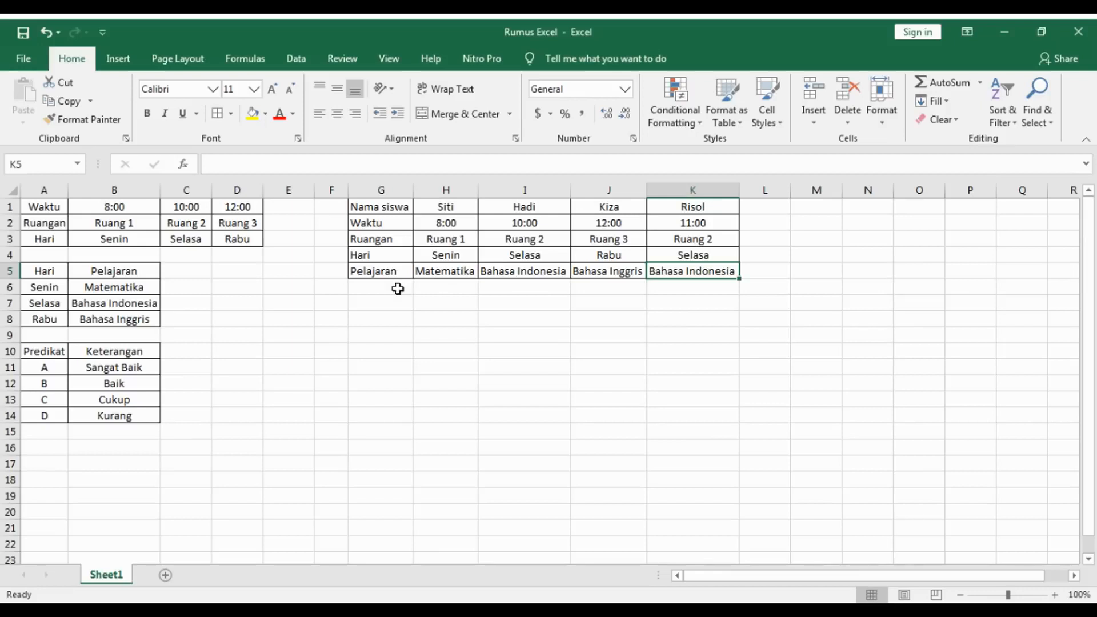
Enter the row label Nilai in G6, below Pelajaran
key(Left)
click(450, 287)
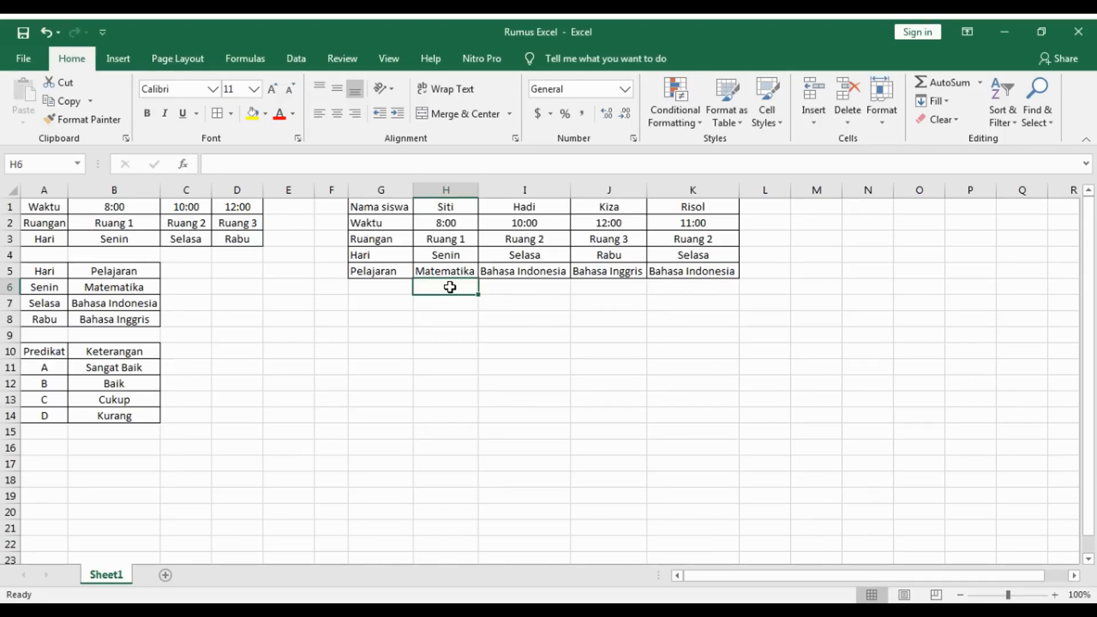
key(Left)
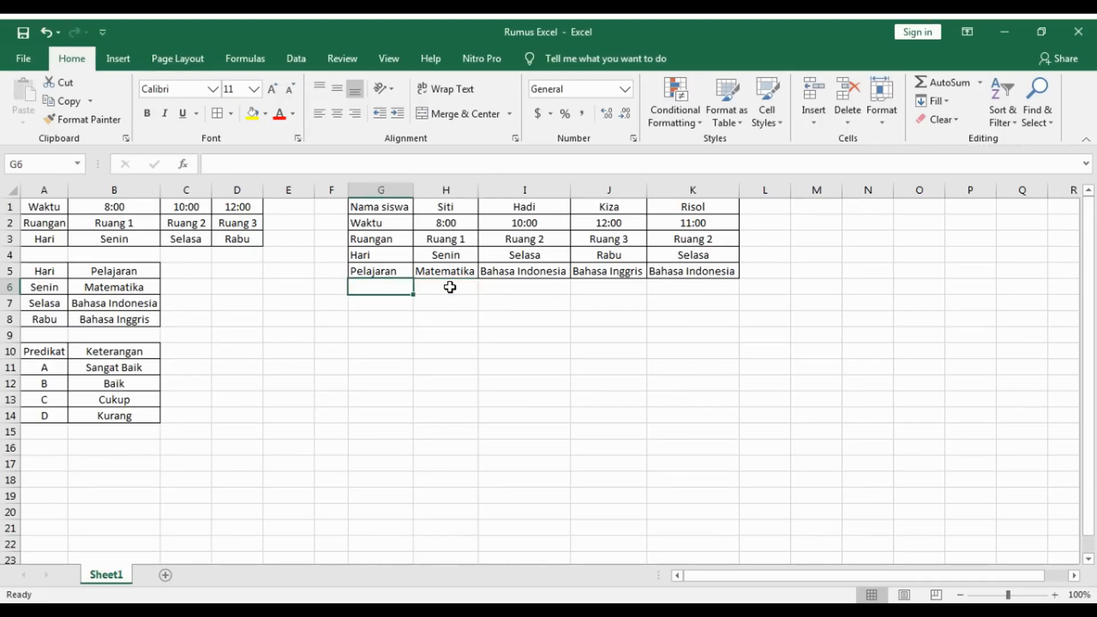
text(Nilai)
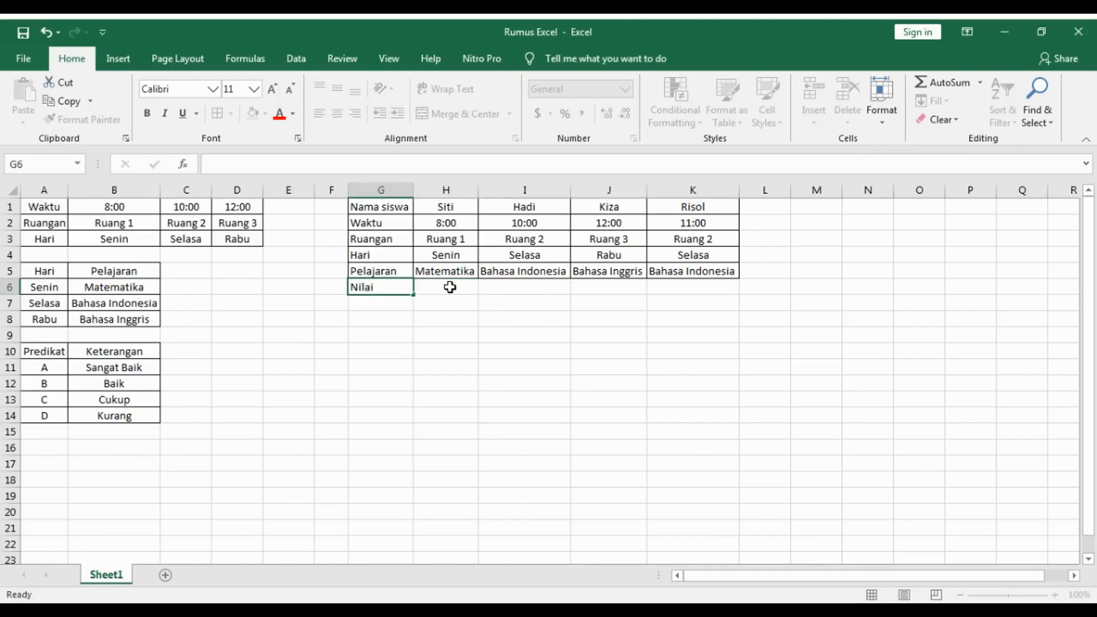
key(Right)
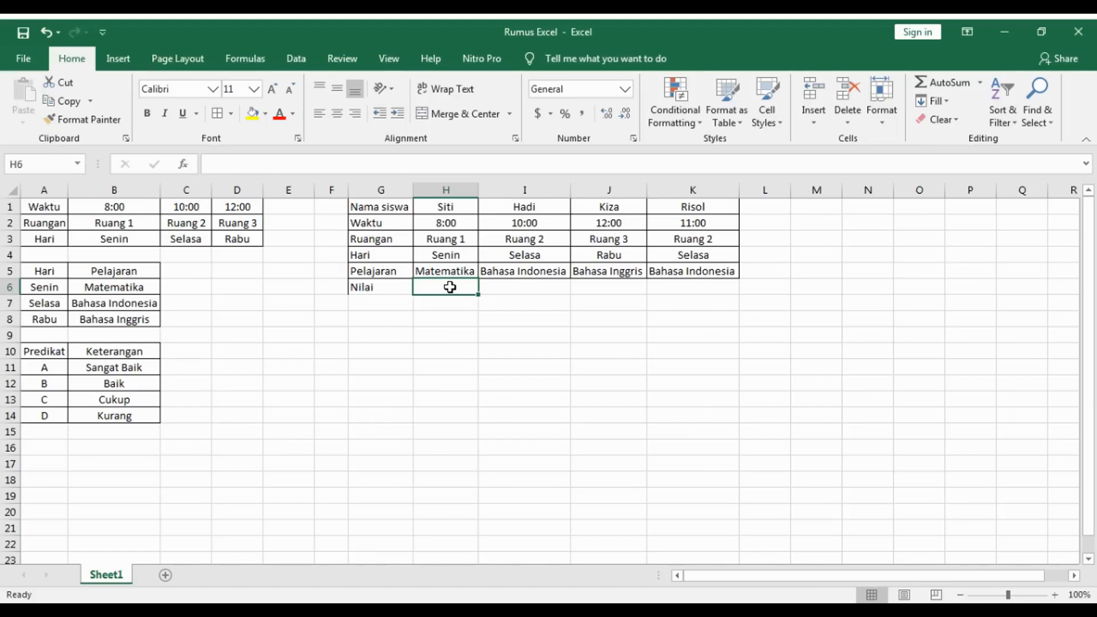
key(Down)
key(Left)
key(Down)
text(Nilai)
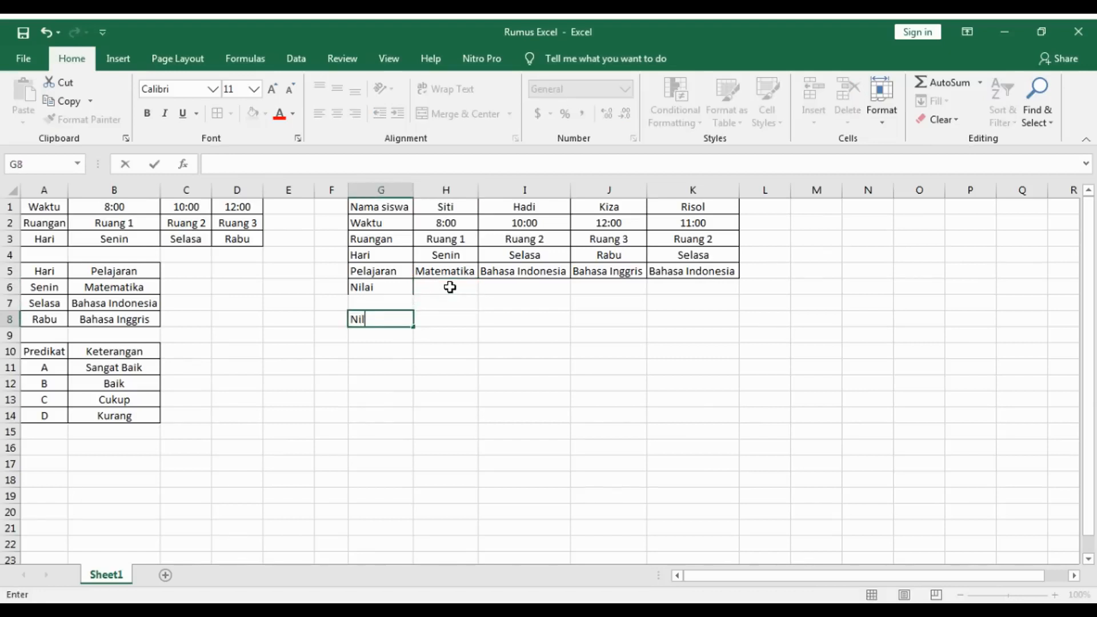
key(BackSpace)
key(BackSpace)
key(BackSpace)
key(BackSpace)
key(BackSpace)
key(Return)
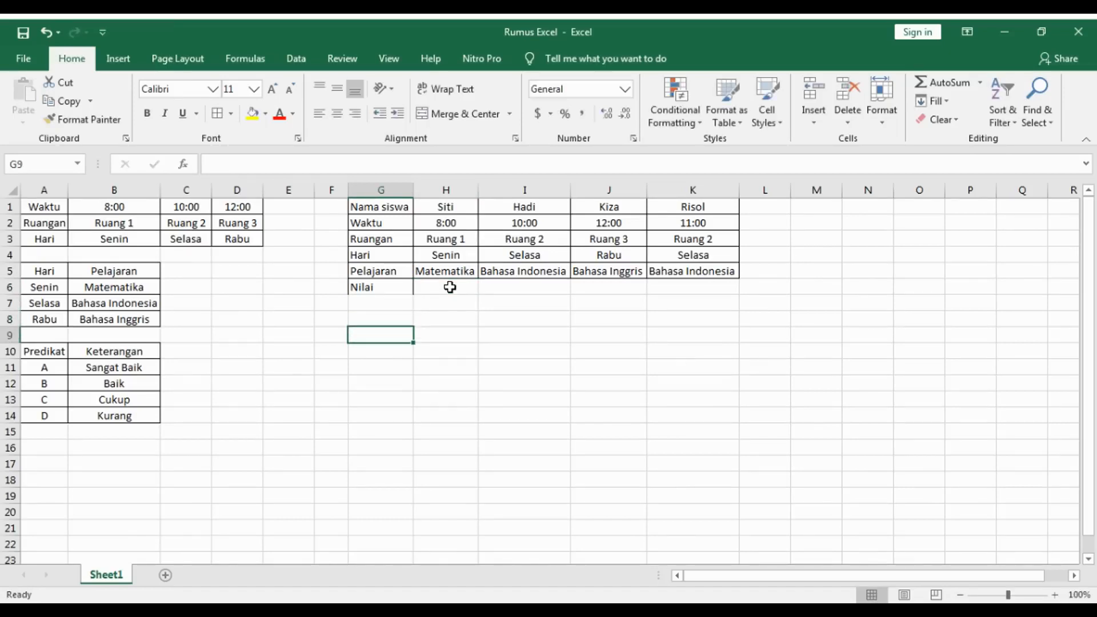
key(Up)
key(Up)
key(Up)
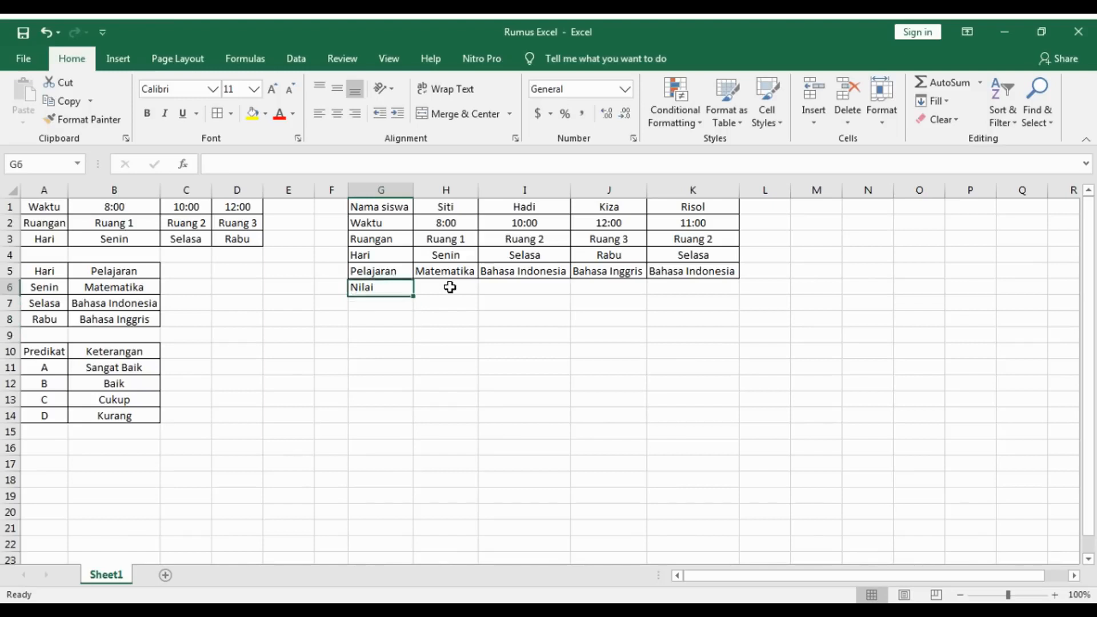
Enter the Nilai scores 100, 70, 60 and 50 in H6 through K6
key(Right)
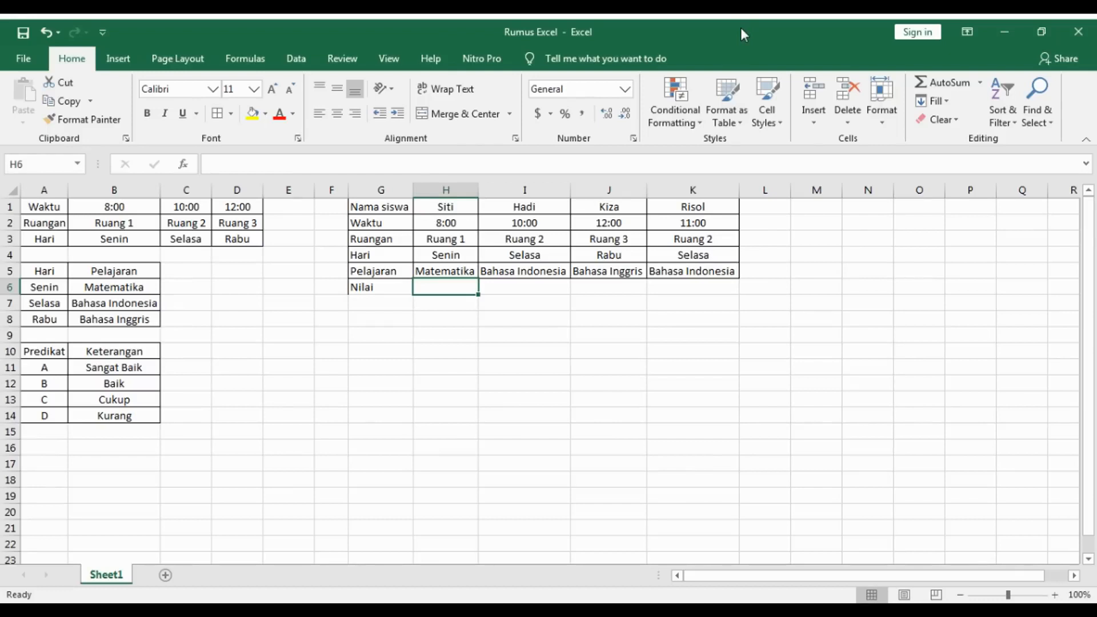
text(100)
key(Tab)
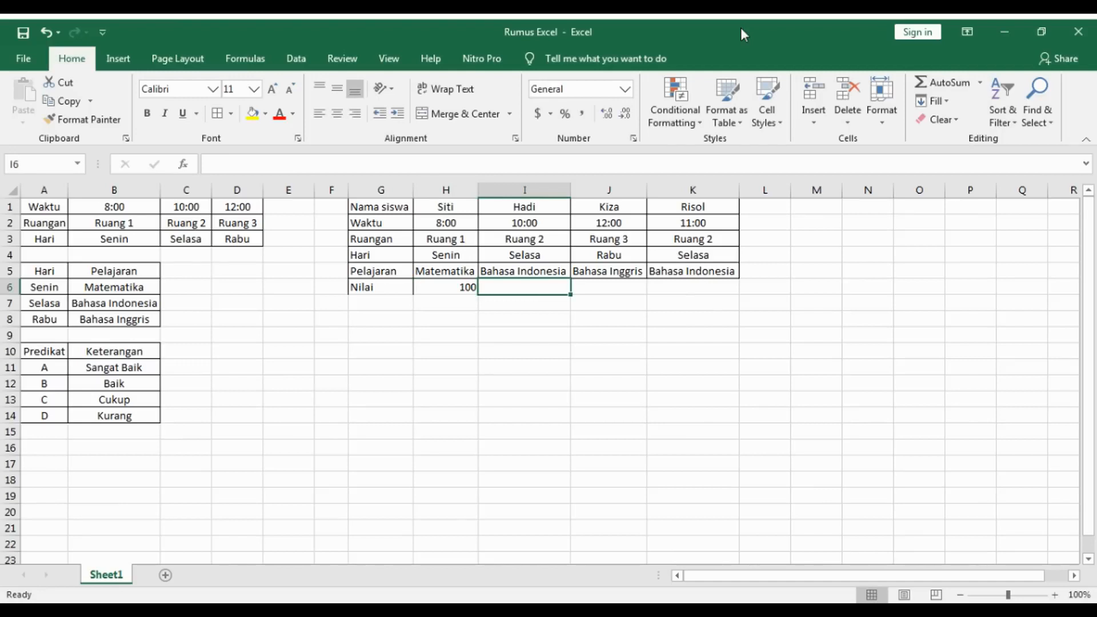
text(70)
key(Tab)
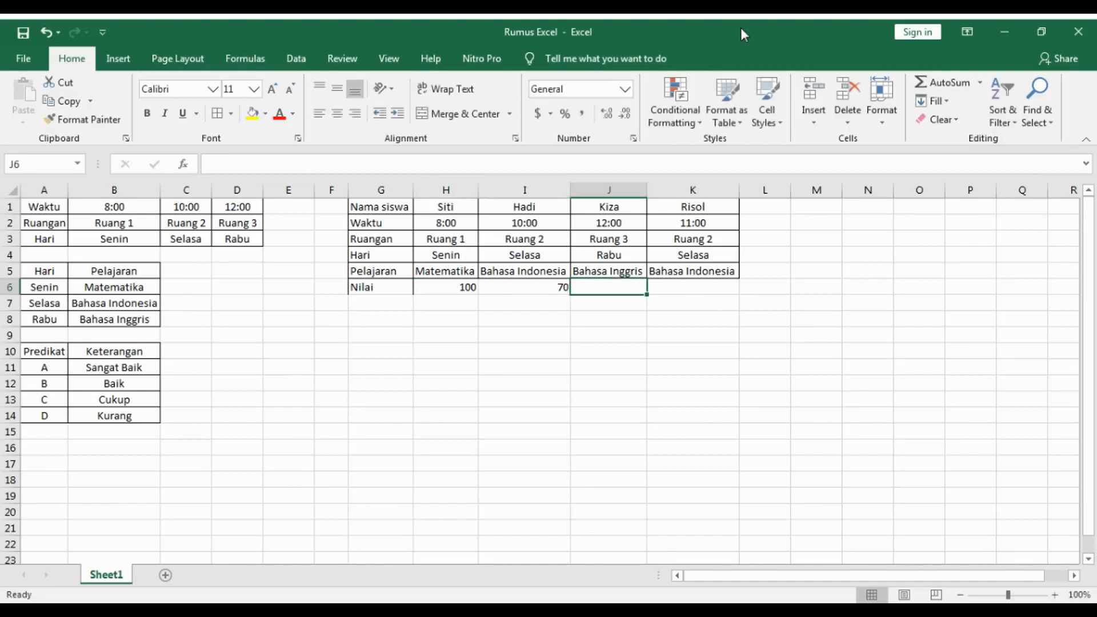
text(60)
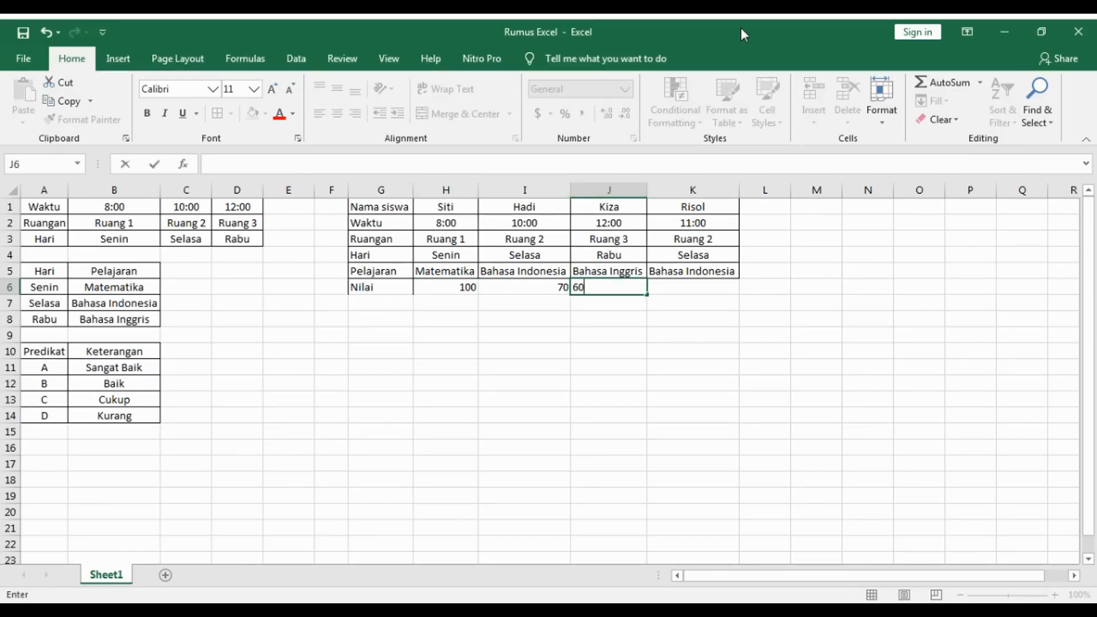
key(Tab)
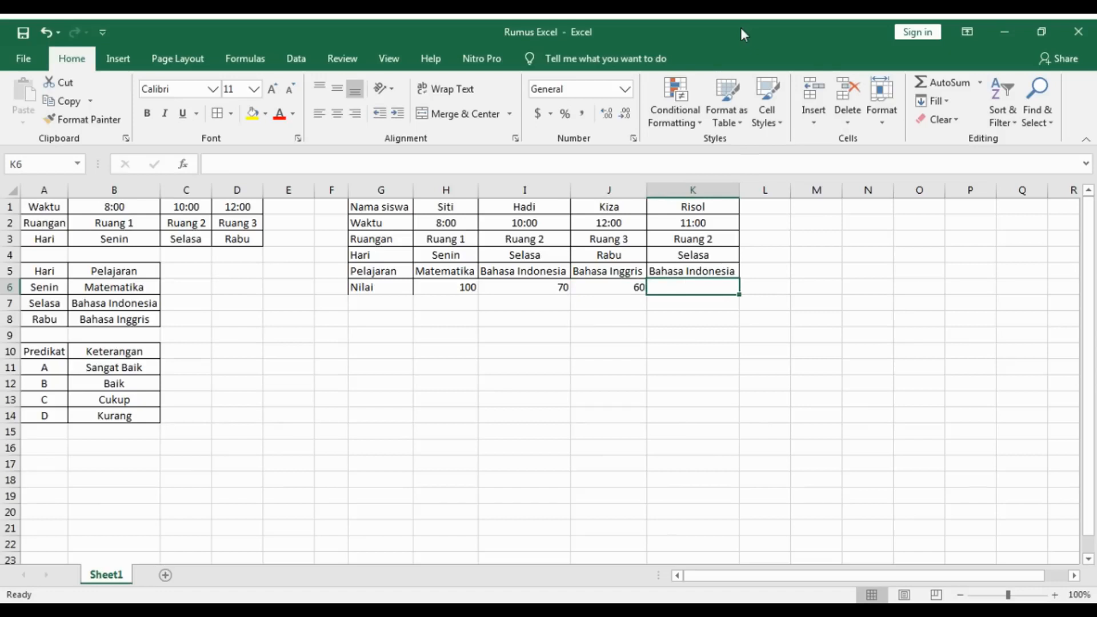
text(50)
key(Return)
Enter the row label Predikat in G7, below Nilai
key(Left)
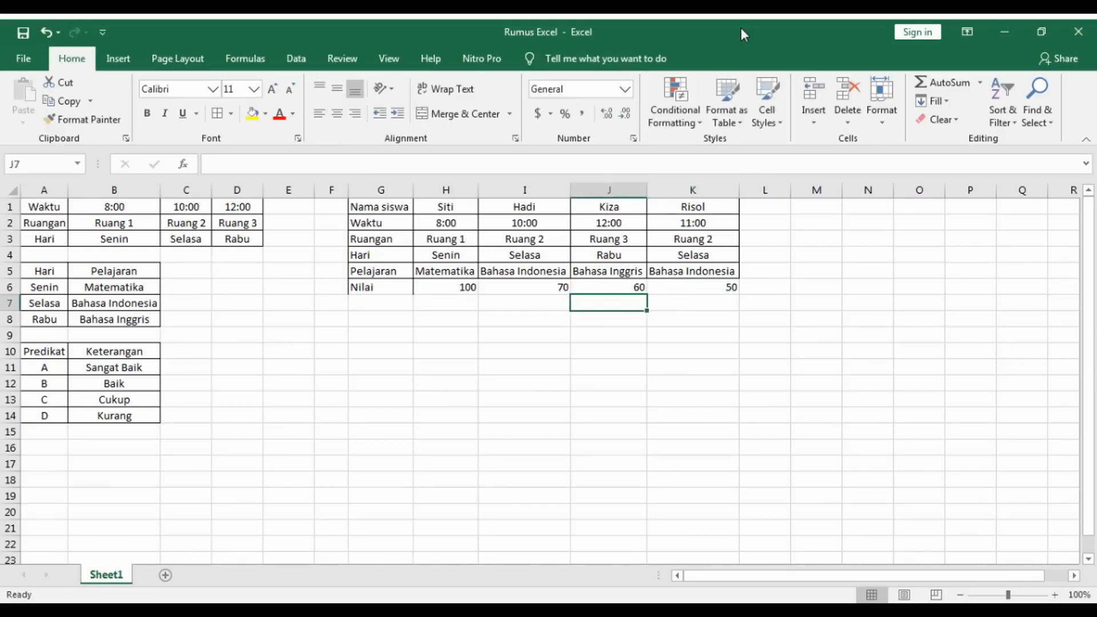
key(Left)
key(Left)
key(Left)
text(Pelajaranredikat)
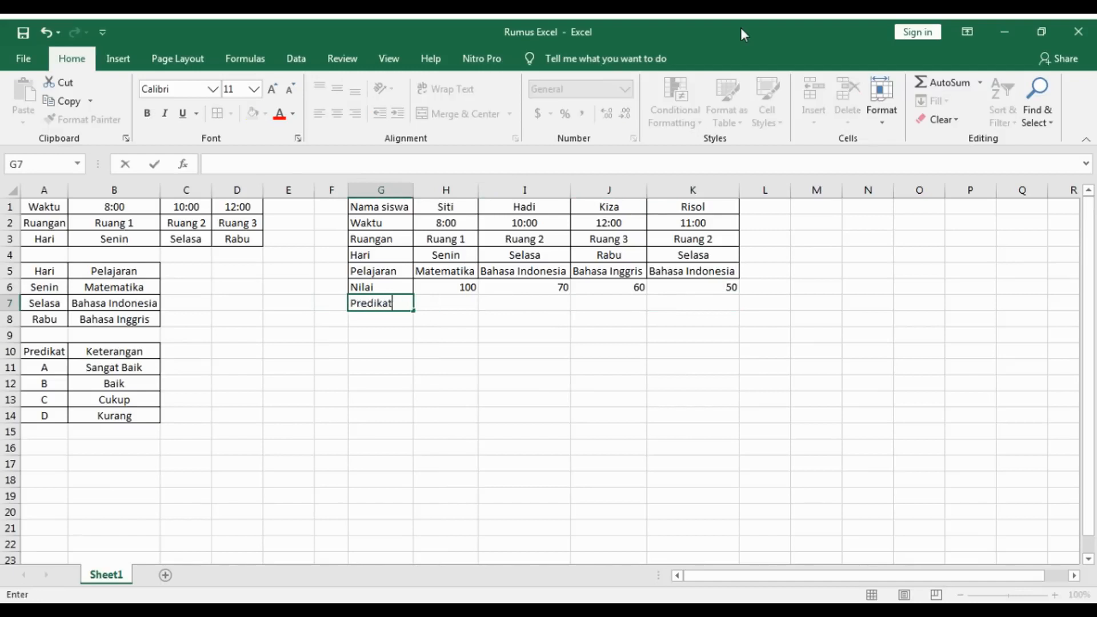
key(Return)
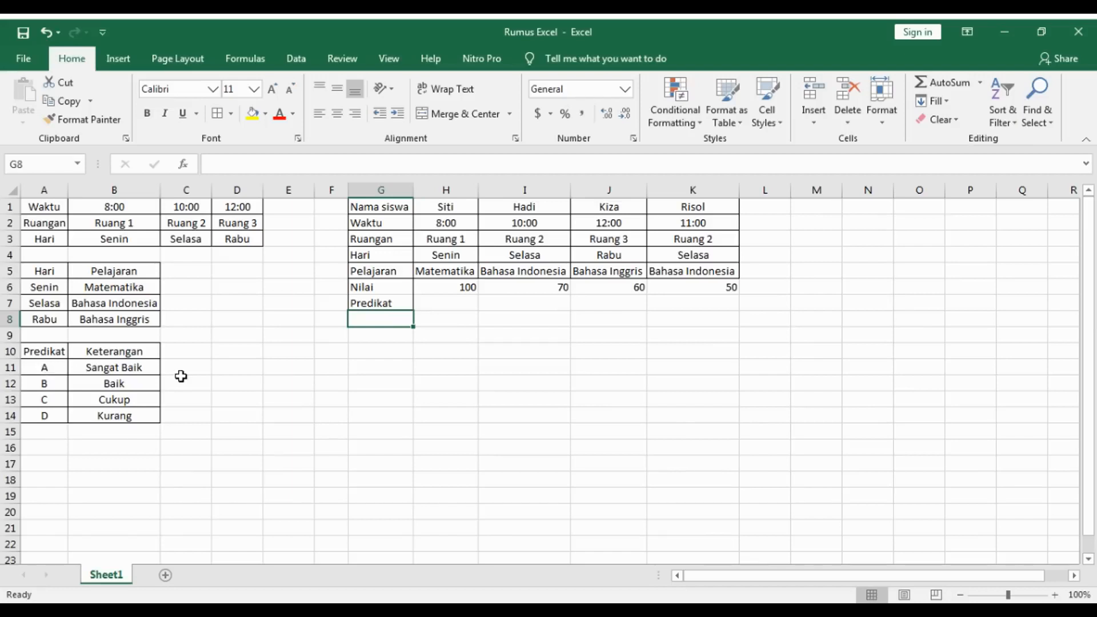
Enter the formula =IF(H6>95,"A") in H7 to grade the first student's score
click(454, 306)
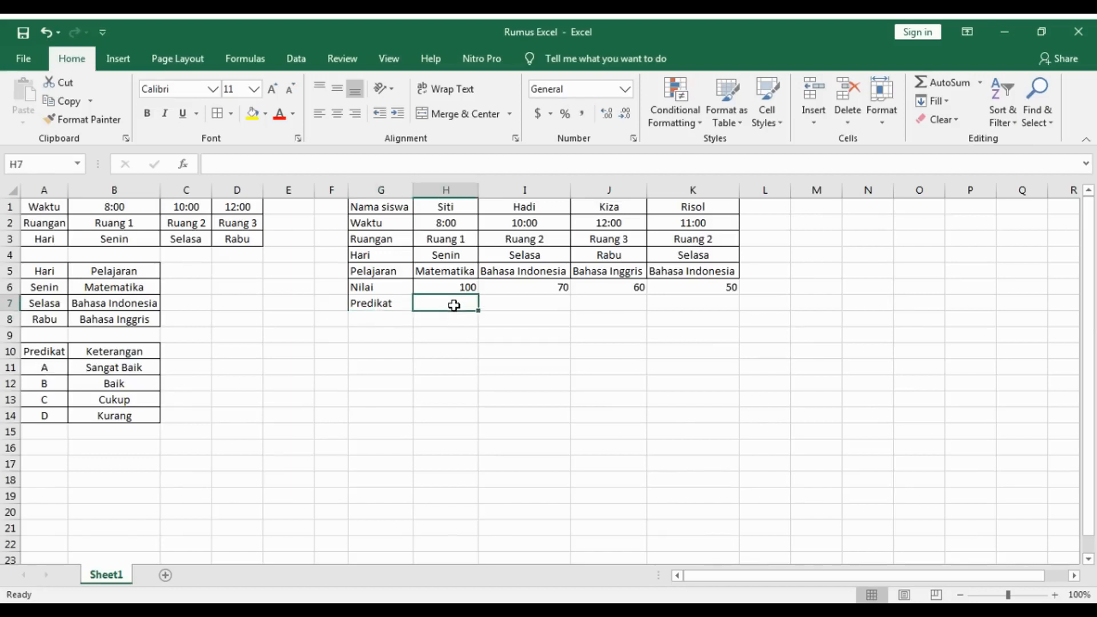
text(=)
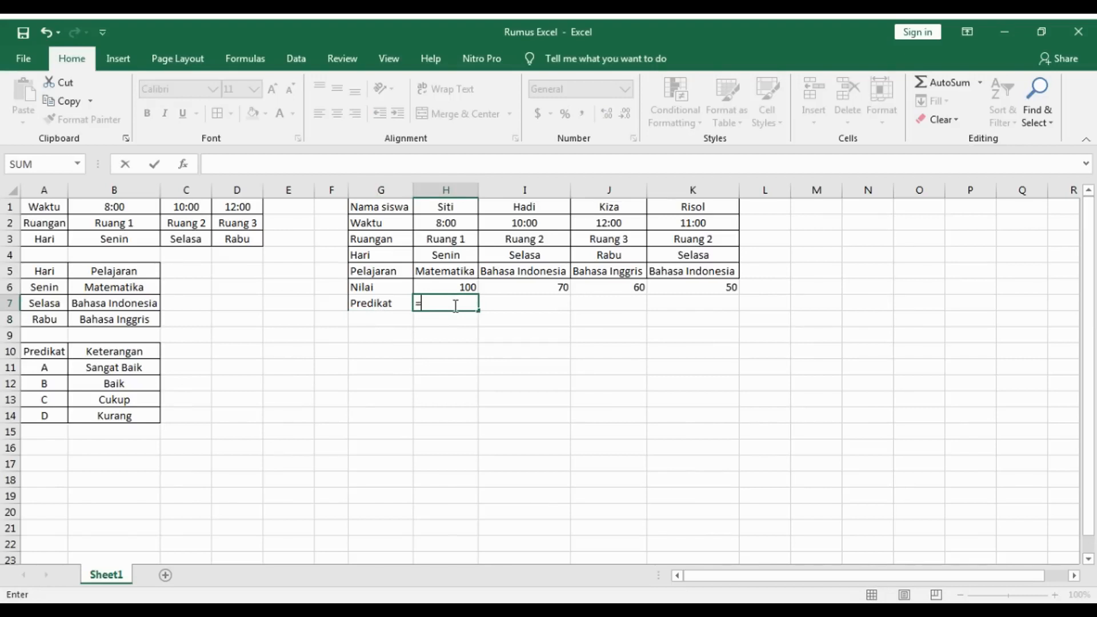
text(if)
key(Tab)
click(464, 287)
text(,95)
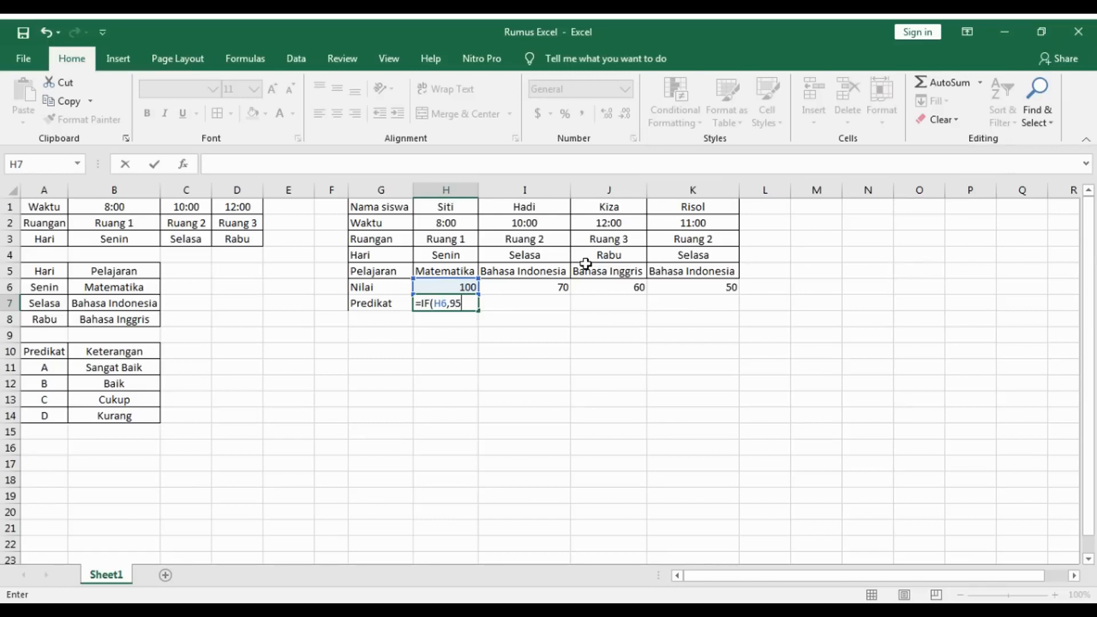
key(BackSpace)
key(BackSpace)
key(BackSpace)
text(>95,"A"))
key(Return)
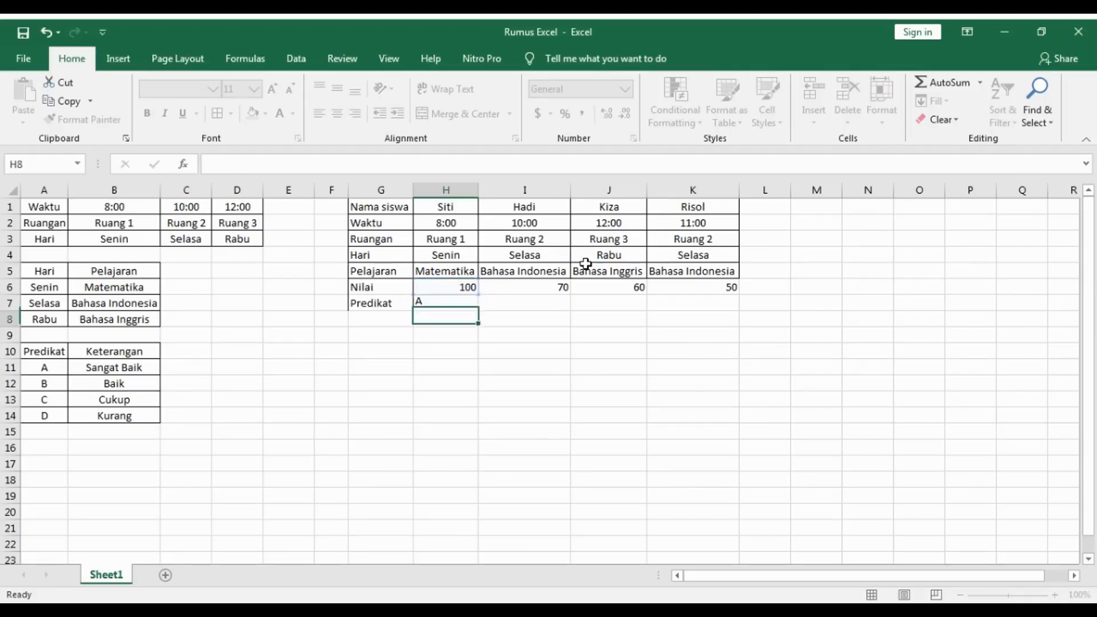
Set the score in H6 to 90 to test the Predikat formula
click(461, 288)
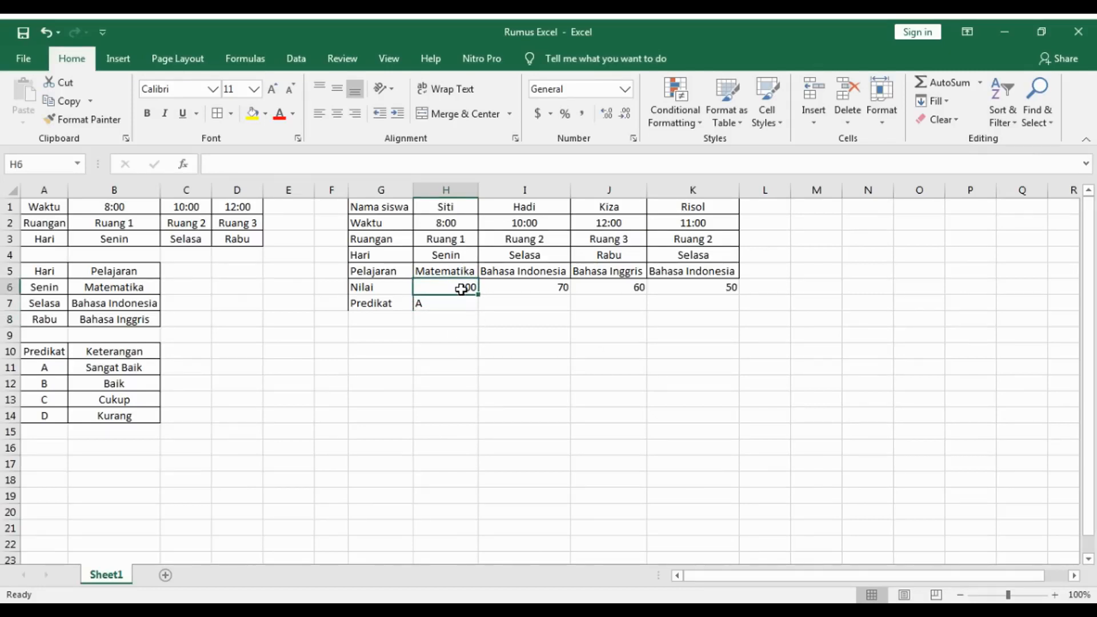
text(90)
key(Return)
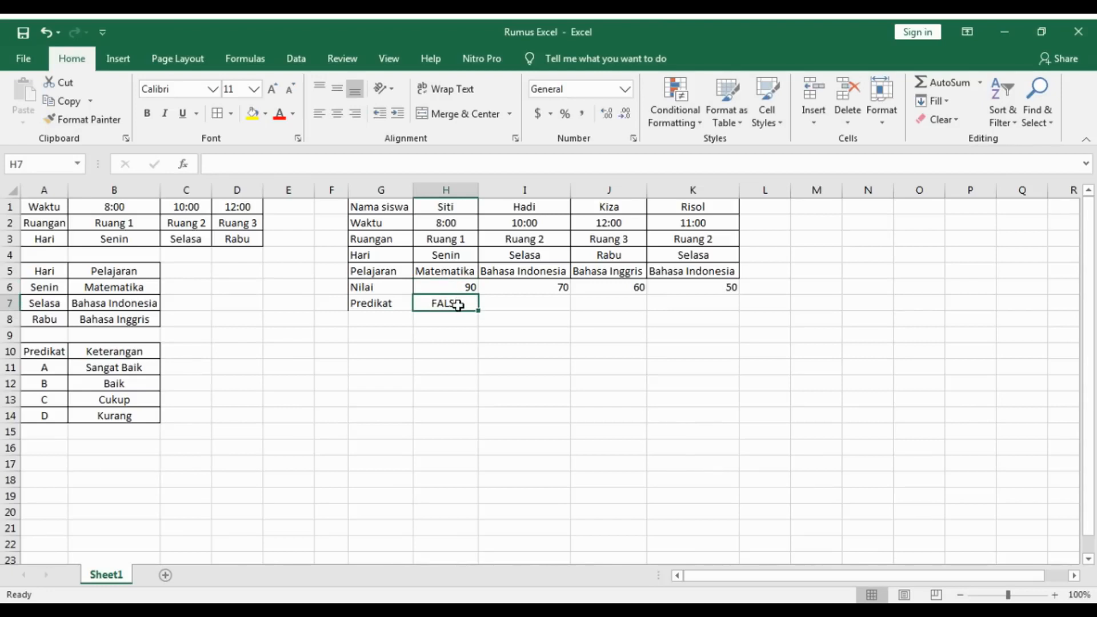
Add "B" as the value-if-false argument of the IF formula in H7
double_click(458, 305)
key(Delete)
text(5,"A)
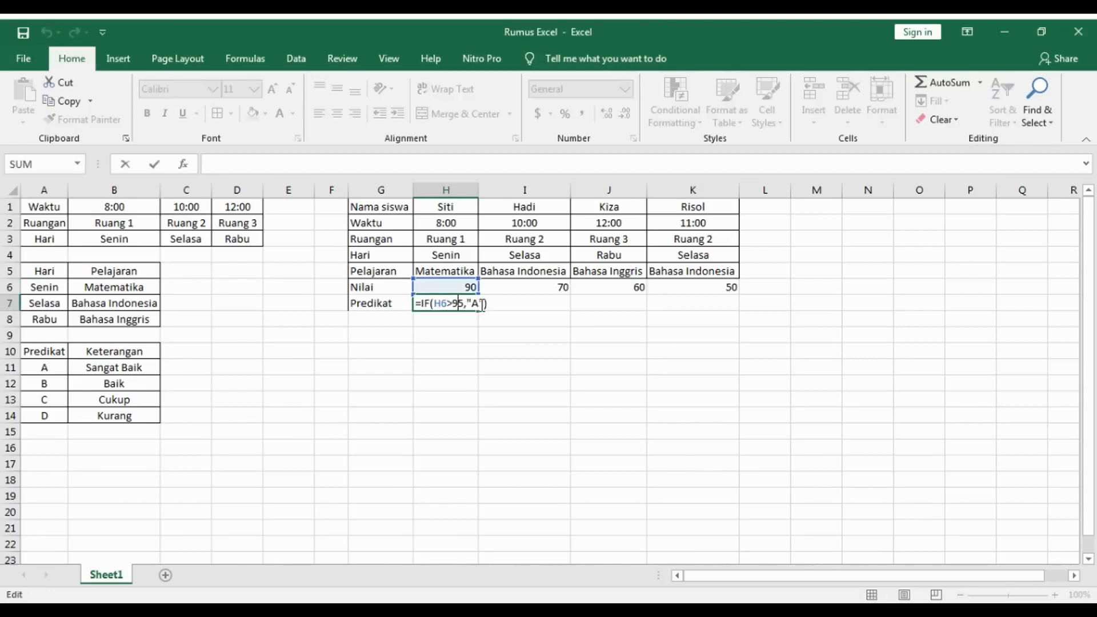
click(483, 305)
text(,"B")
key(Return)
Set the score in H6 to 95 to test the grade boundary
click(467, 287)
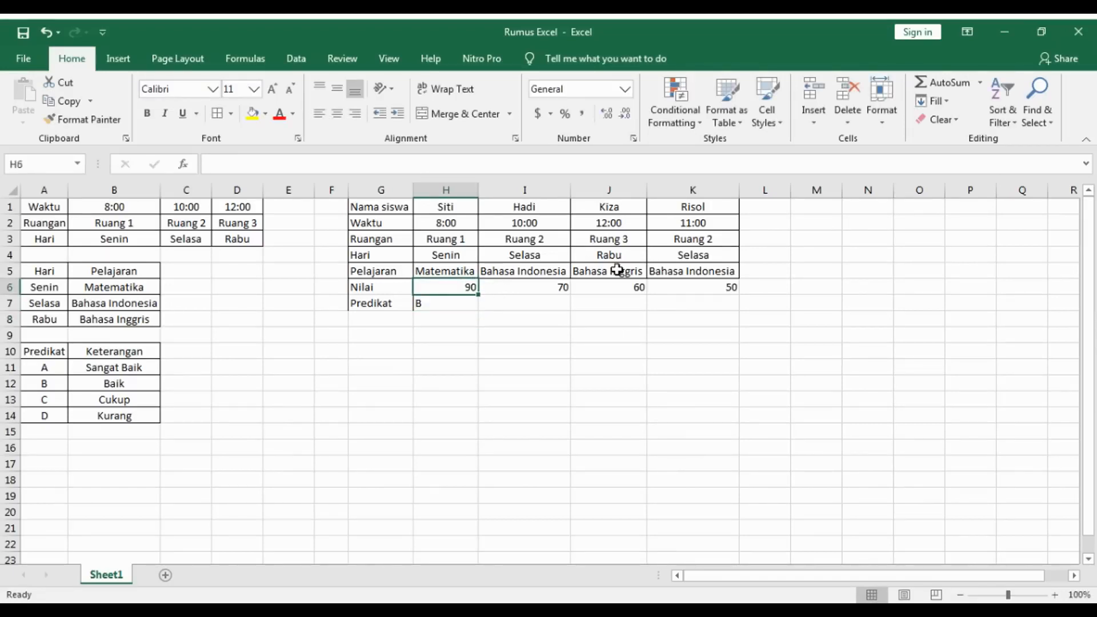
text(95)
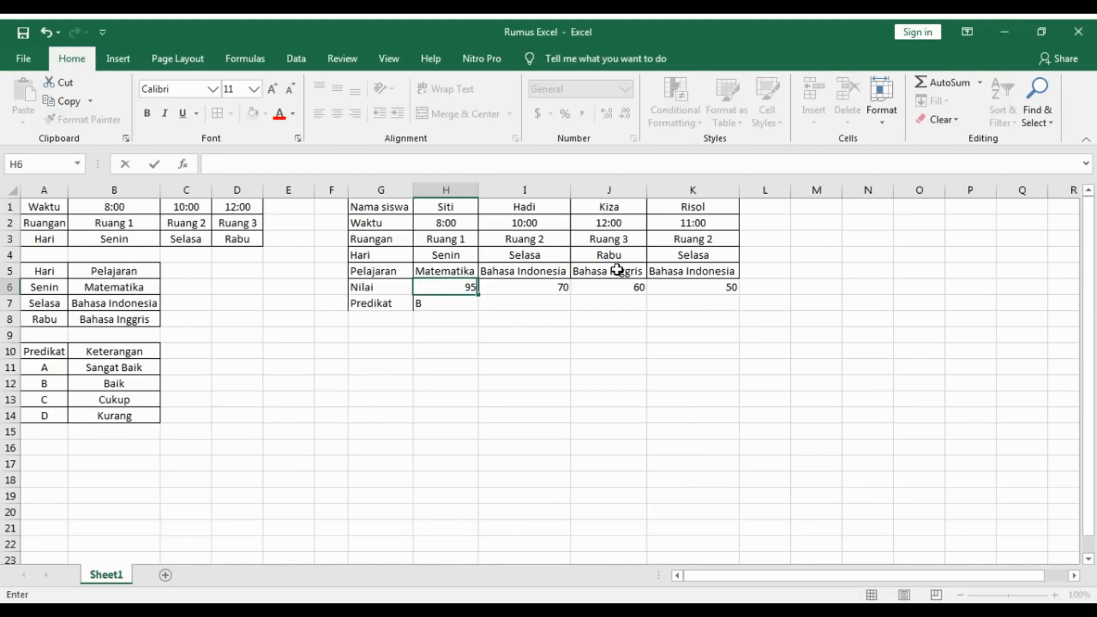
key(Return)
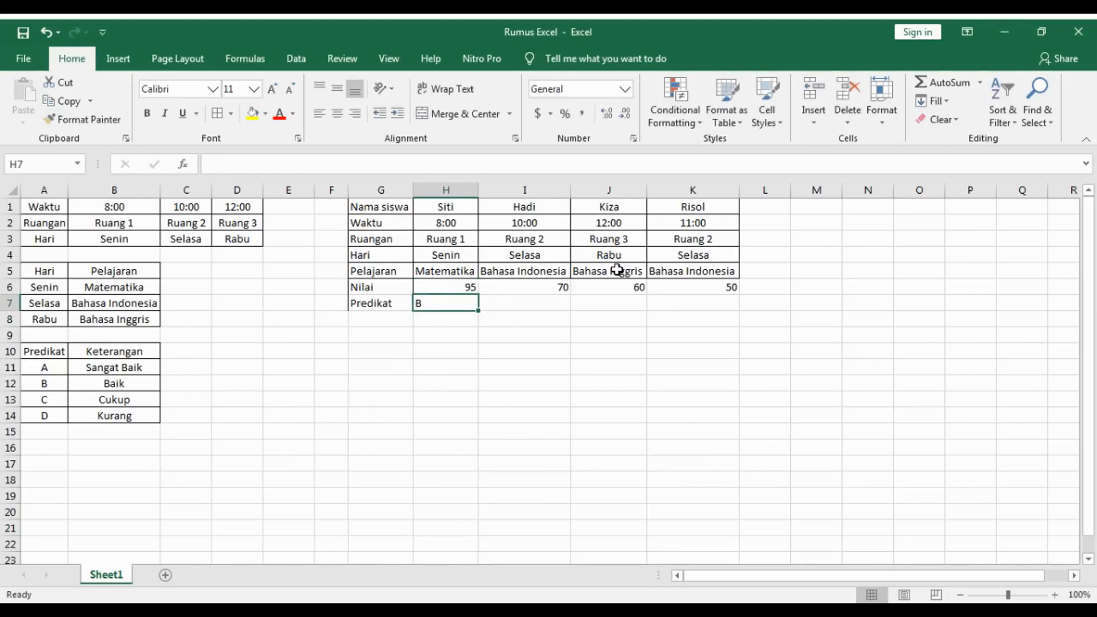
Change the comparison in the H7 IF formula to H6>=95
double_click(446, 303)
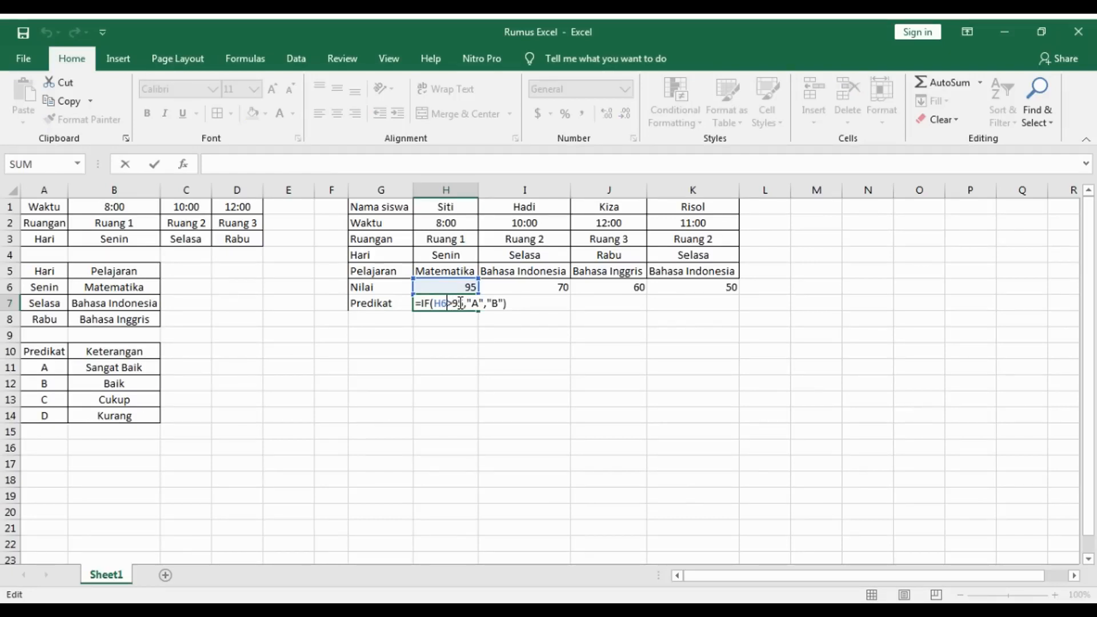
key(Right)
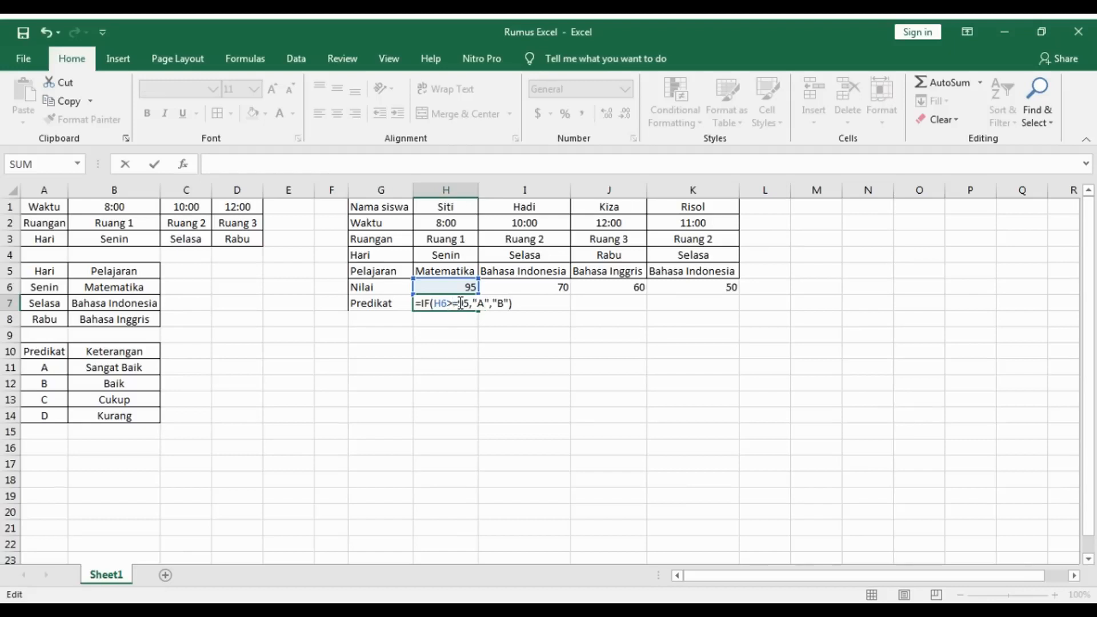
key(Return)
click(459, 302)
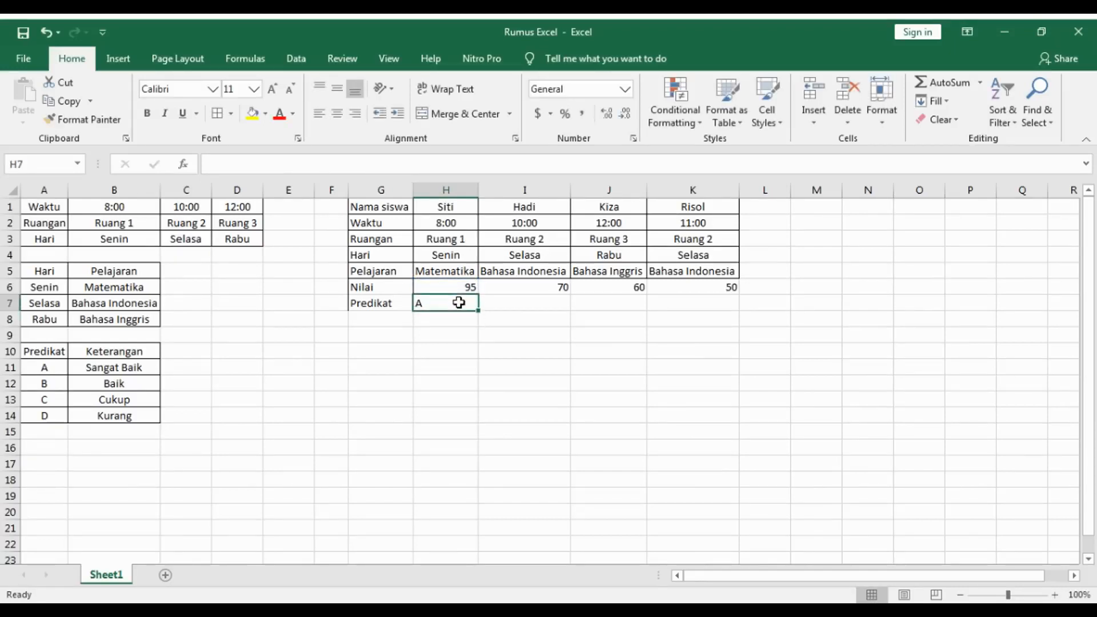
Restore the condition of the H7 IF formula to H6>95
double_click(459, 303)
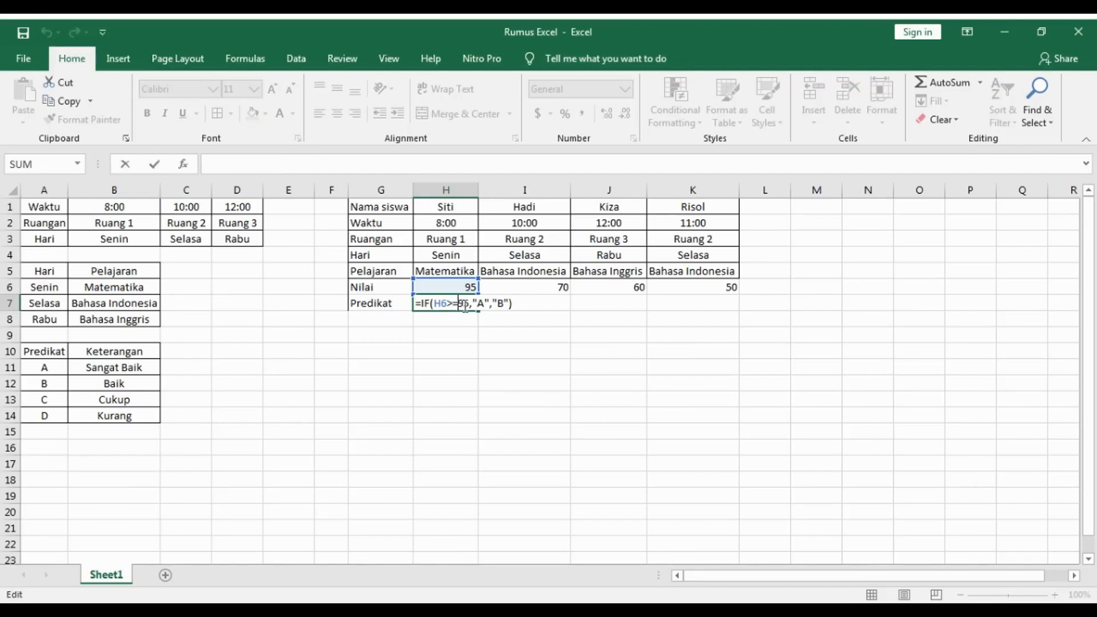
click(480, 335)
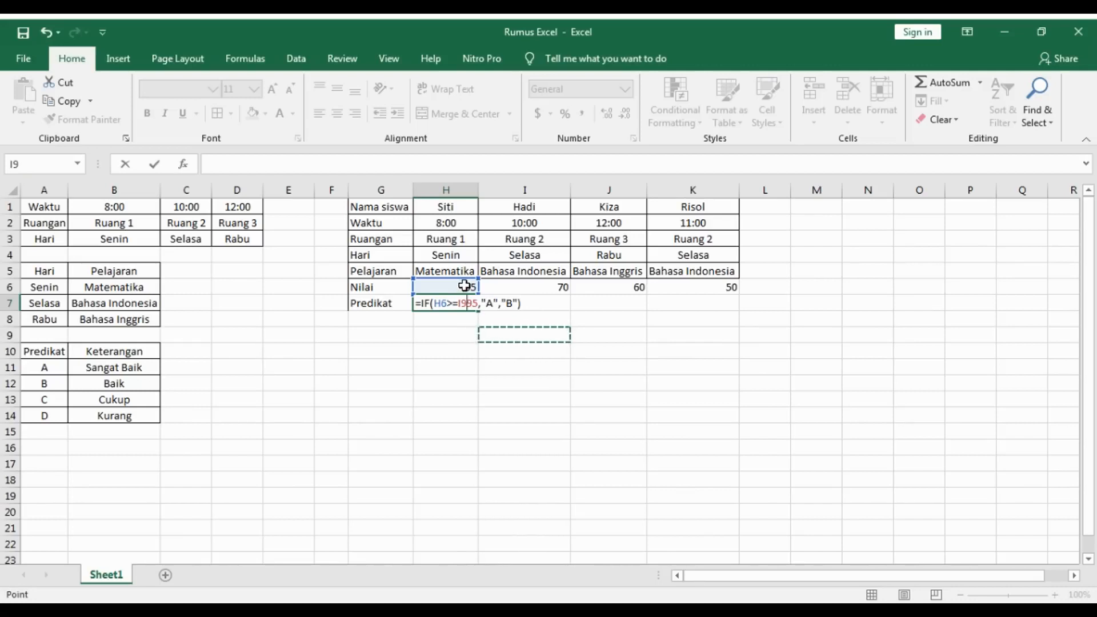
key(BackSpace)
key(BackSpace)
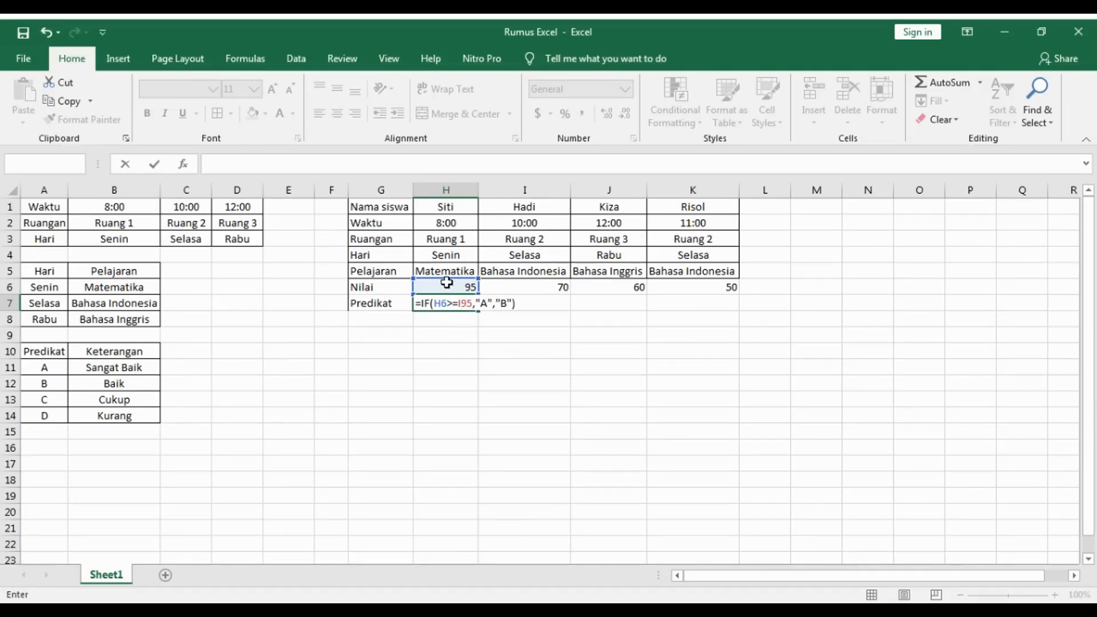
click(446, 282)
click(444, 305)
double_click(444, 305)
click(463, 305)
key(BackSpace)
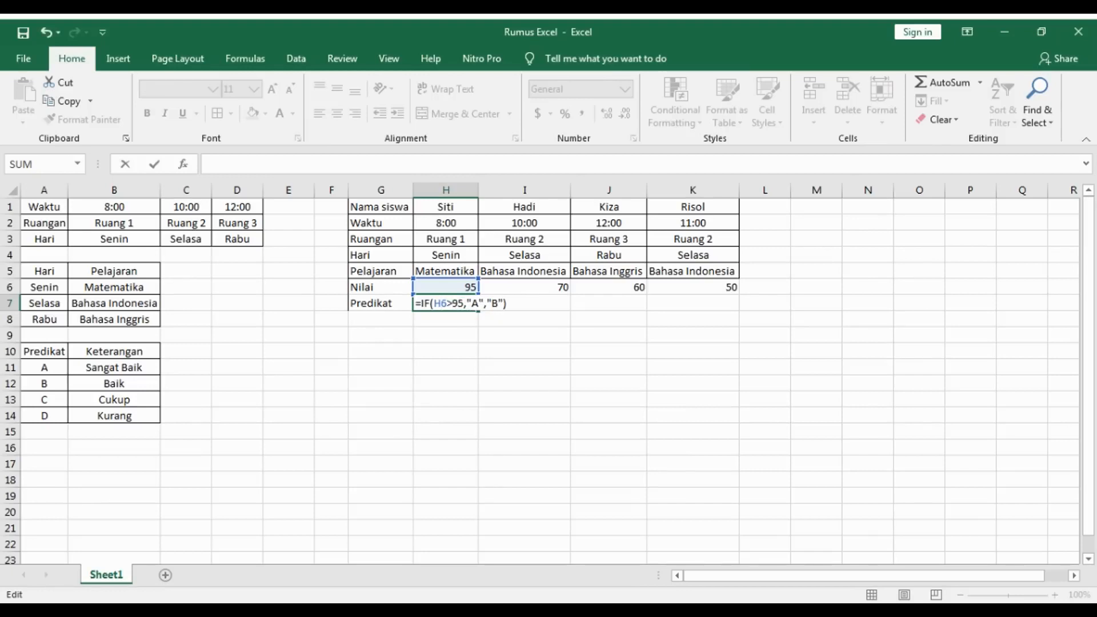
key(Return)
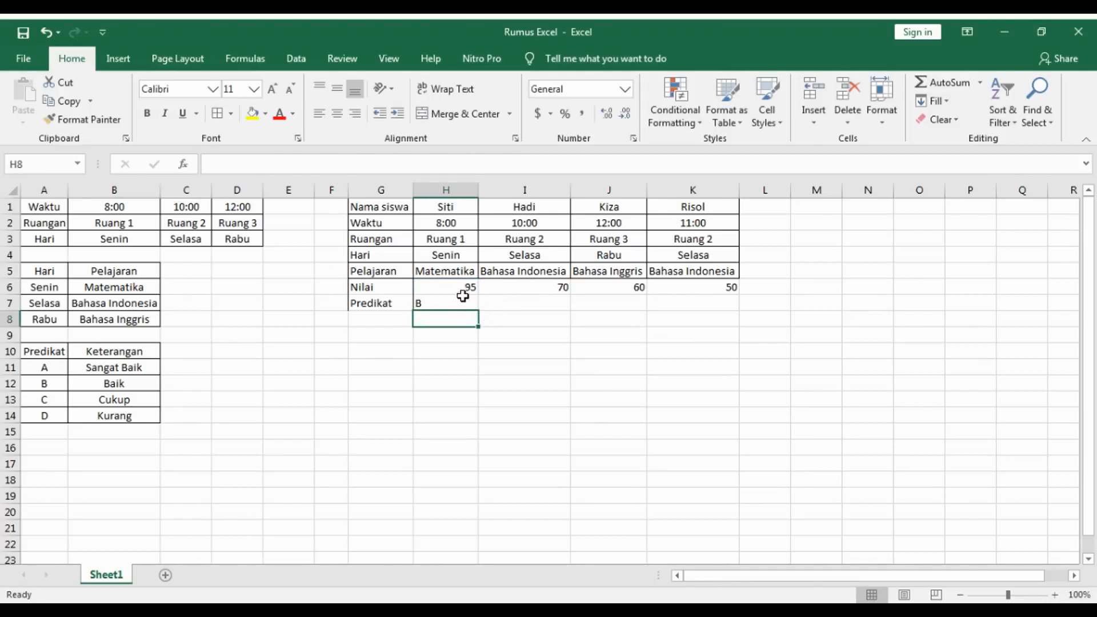
Set the score in H6 to 96 to test a value above the grade boundary
click(470, 288)
key(Delete)
text(95)
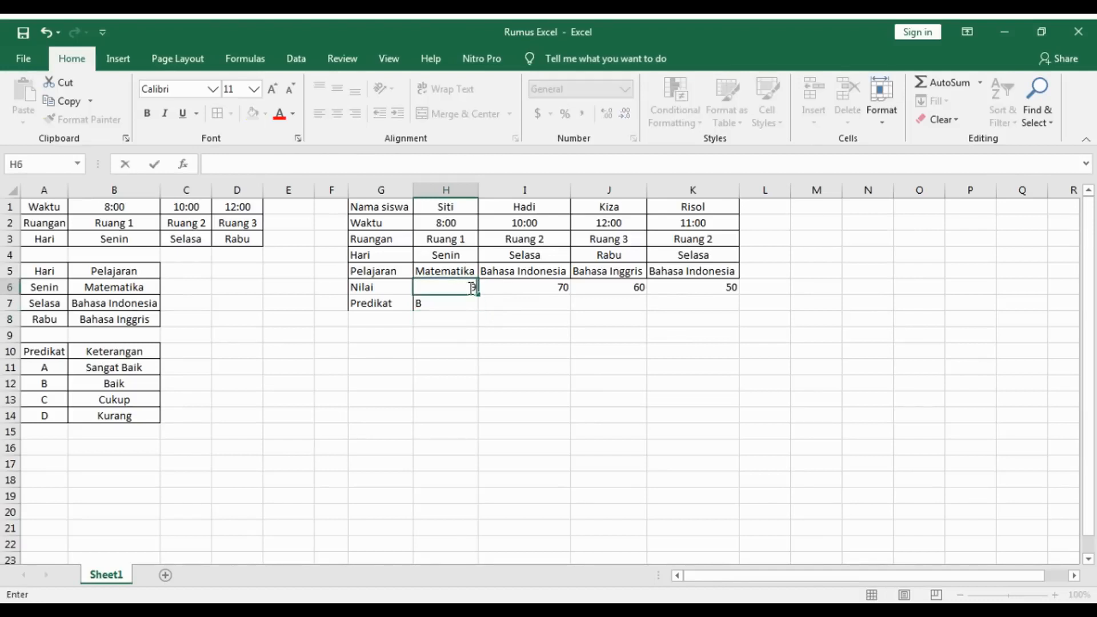
key(Return)
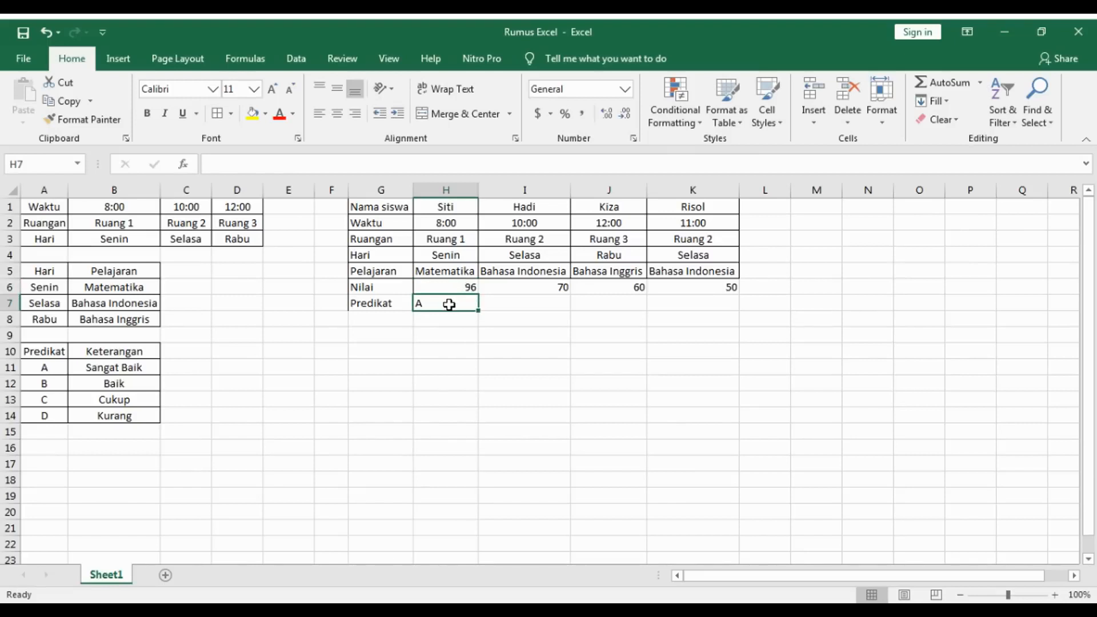
Review the Predikat letters in A12:A14 and the condition and result arguments of the IF formula in H7
click(57, 384)
click(50, 400)
click(51, 415)
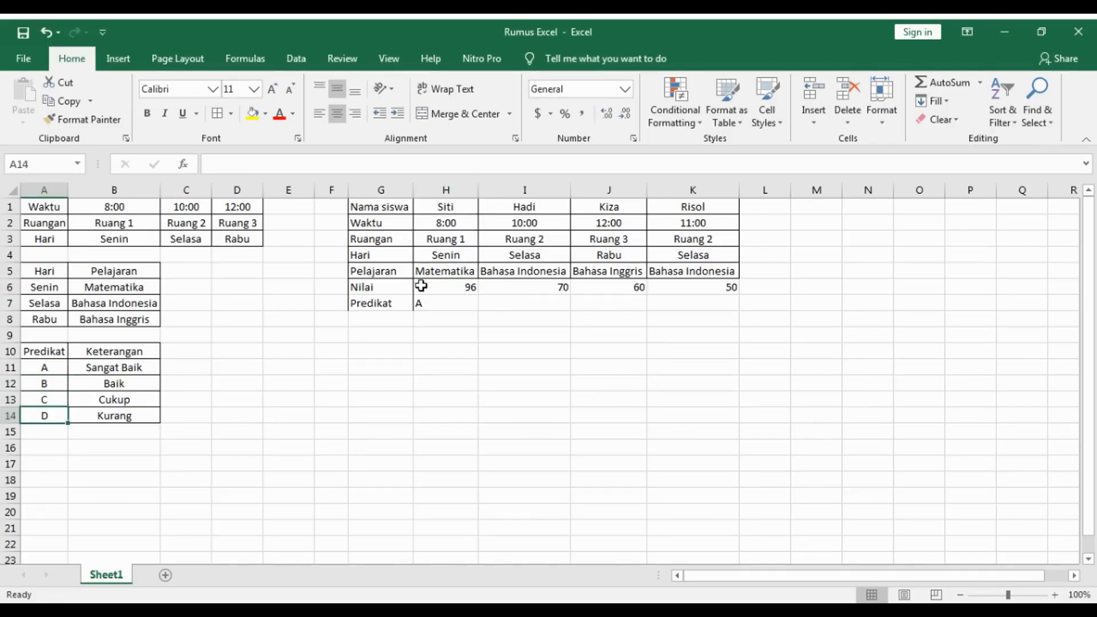
click(425, 304)
double_click(426, 304)
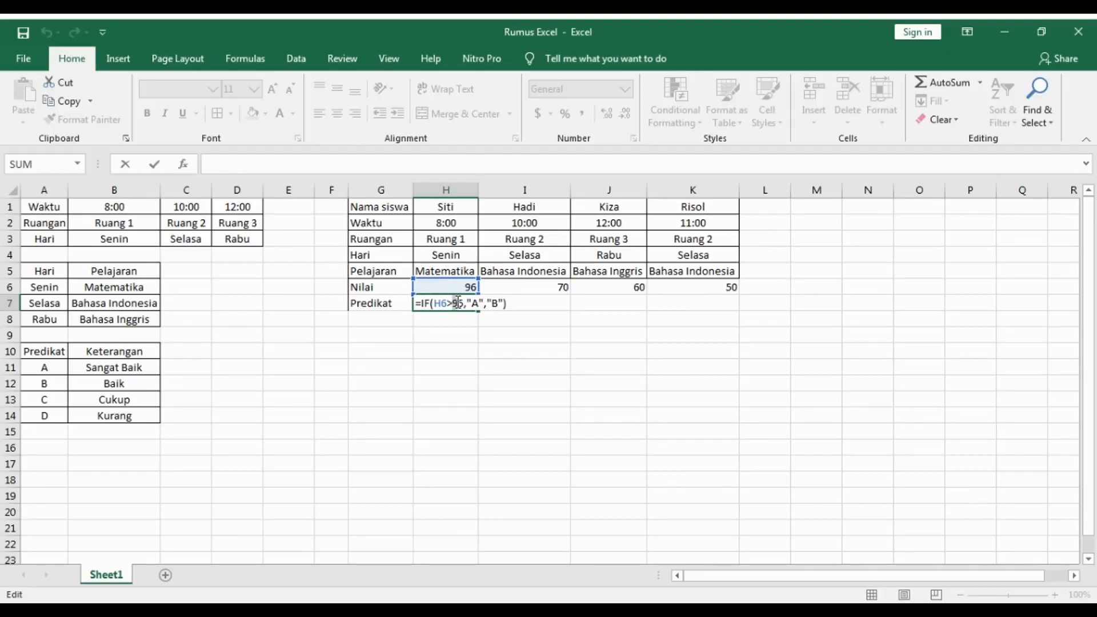
drag(462, 303, 463, 302)
click(463, 303)
drag(473, 302, 479, 303)
click(476, 303)
drag(488, 302, 504, 303)
key(Return)
Set the score in H6 to 0 to test the formula's false result
click(470, 289)
key(BackSpace)
text(0)
key(Return)
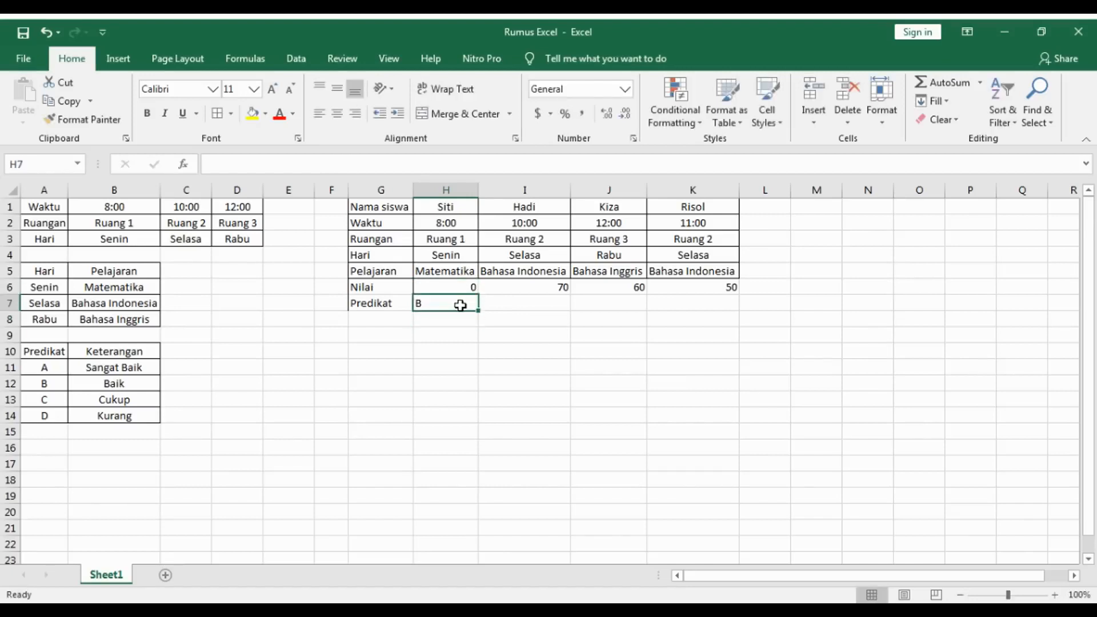
Nest a second IF function before "B" in the H7 formula, starting its condition with cell H6
double_click(461, 305)
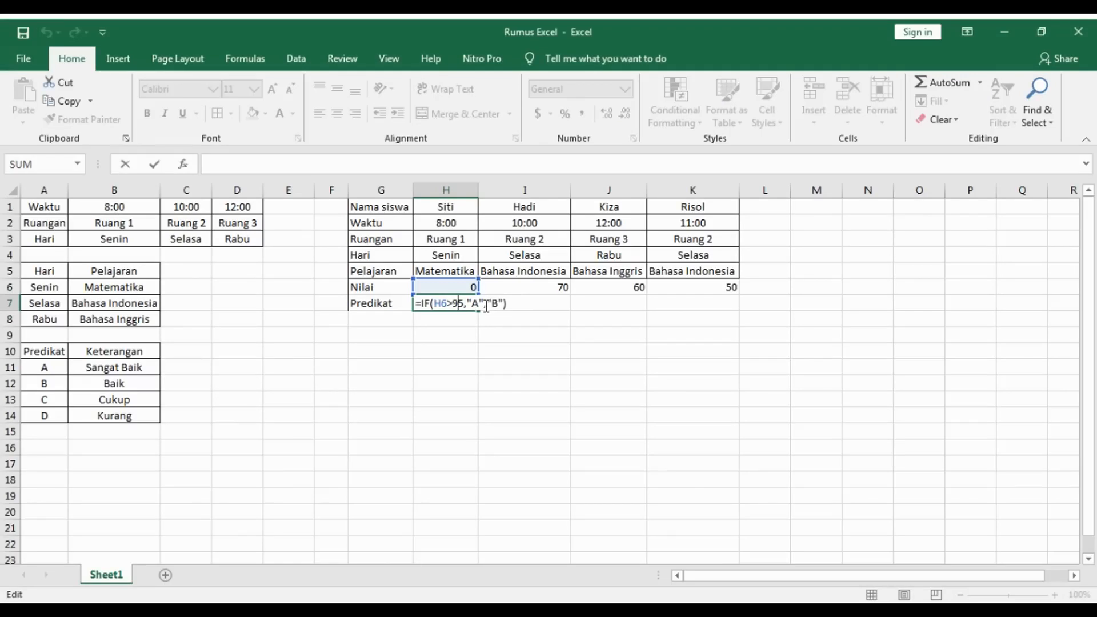
key(Return)
click(464, 304)
double_click(462, 303)
text(IF)
text(("B"))
click(462, 288)
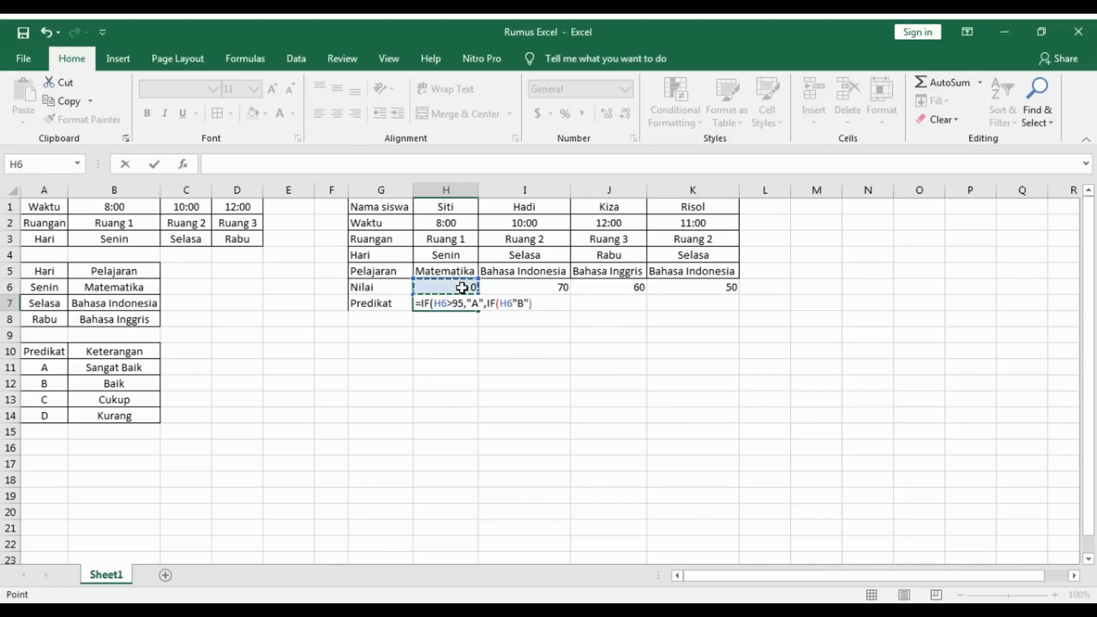
Complete the second IF's condition in H7 as greater than 75, with "B" as its true result
text(,)
text(>)
text(7)
text(,)
key(Right)
key(Right)
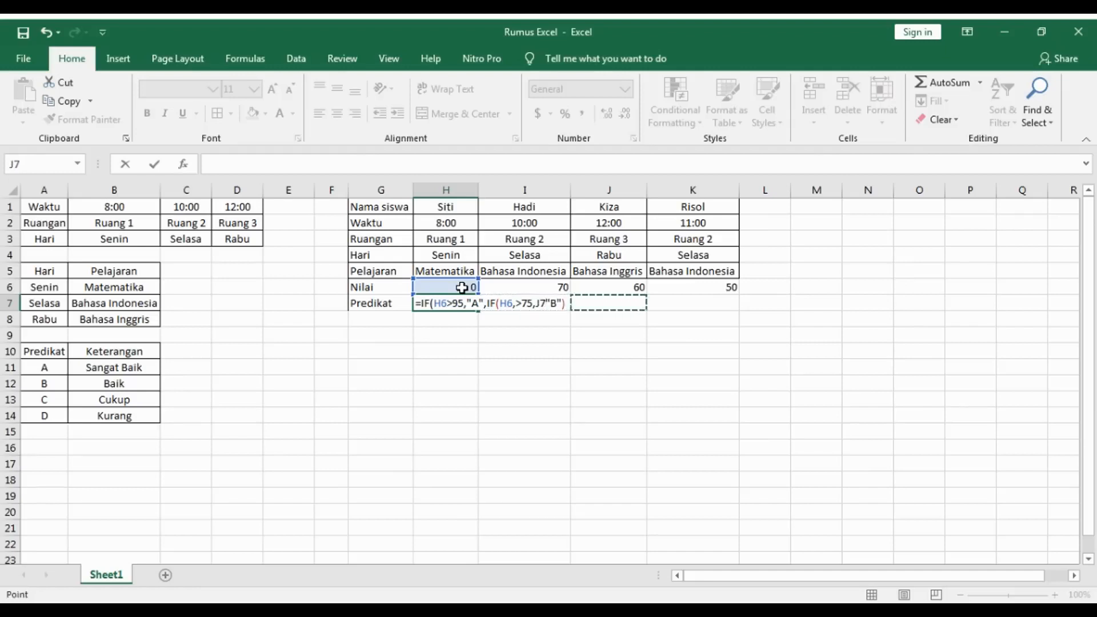
key(BackSpace)
key(BackSpace)
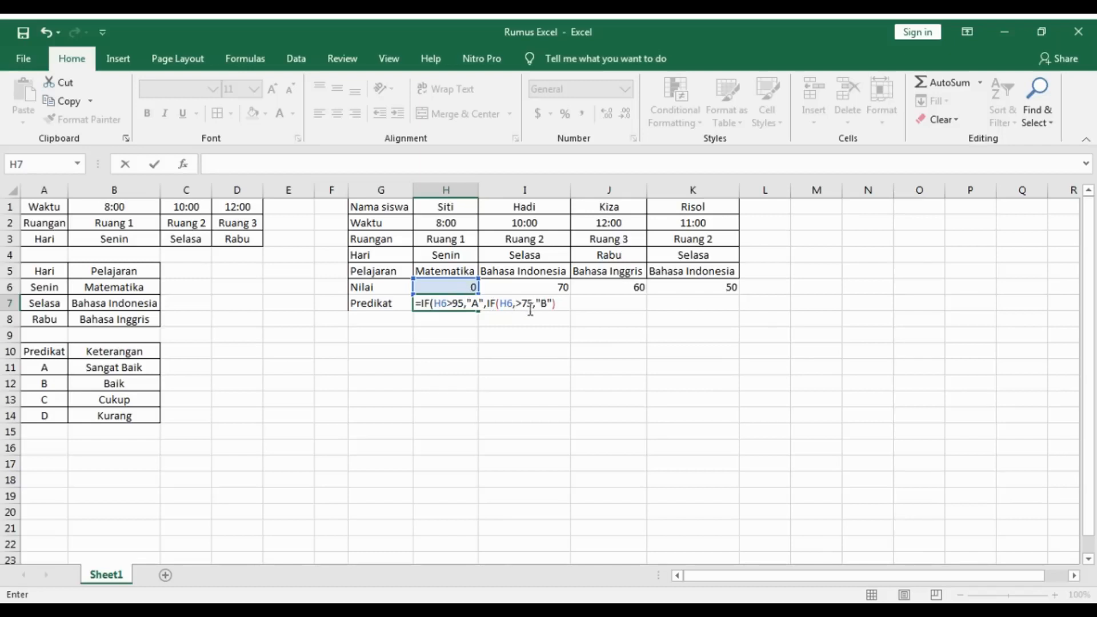
Add "C" as the second IF's false result and accept the corrected formula =IF(H6>95,"A",IF(H6>75,"B","C"))
click(553, 303)
text(),"C")
key(Return)
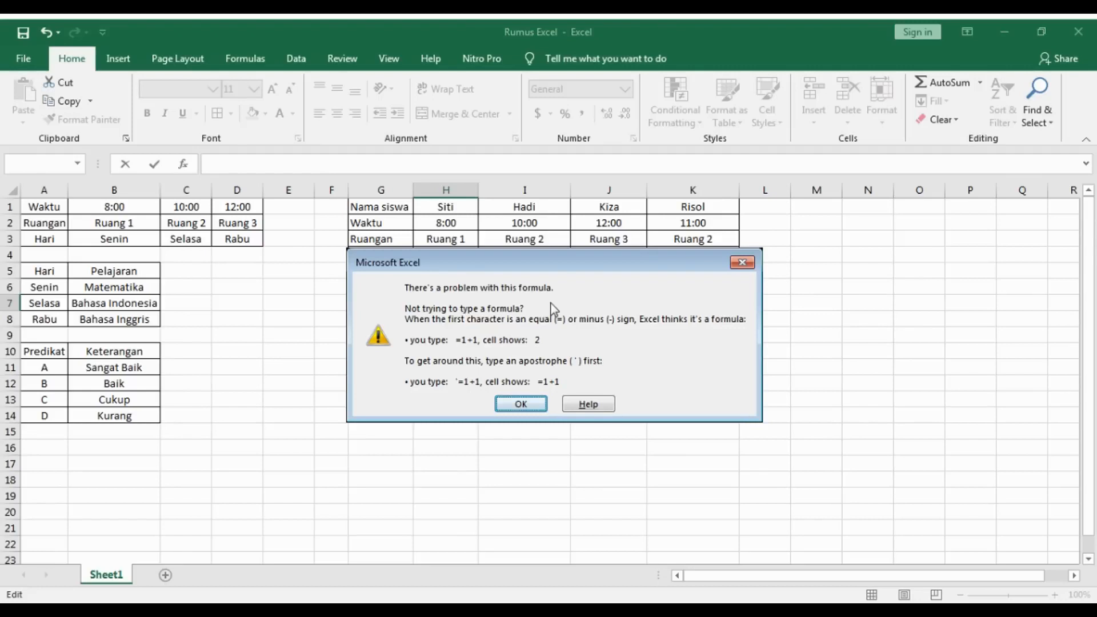
key(Return)
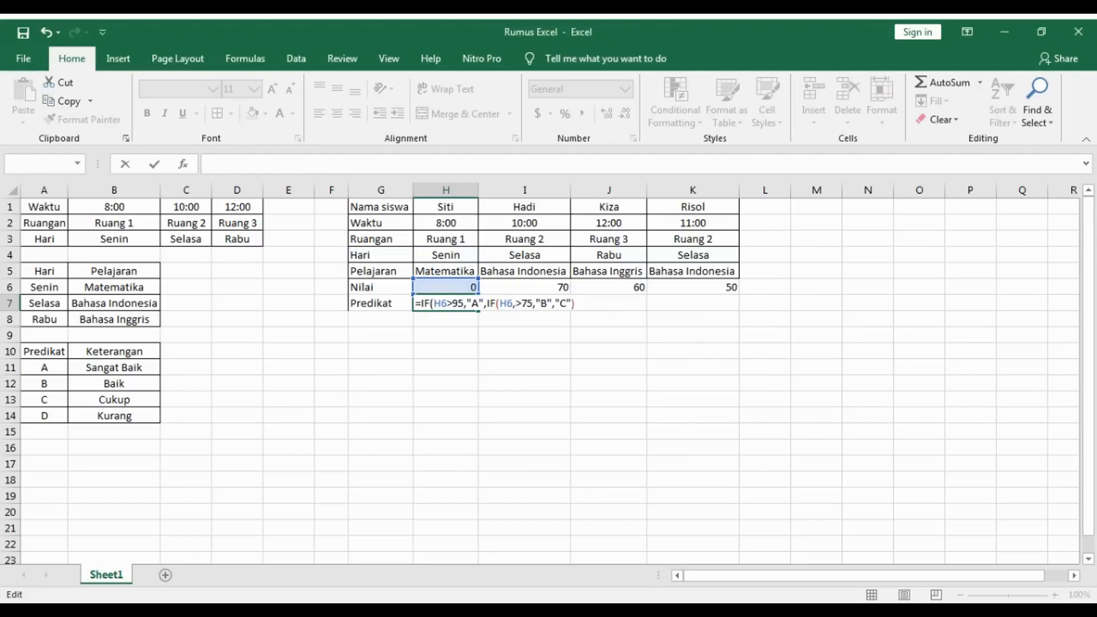
key(BackSpace)
key(Return)
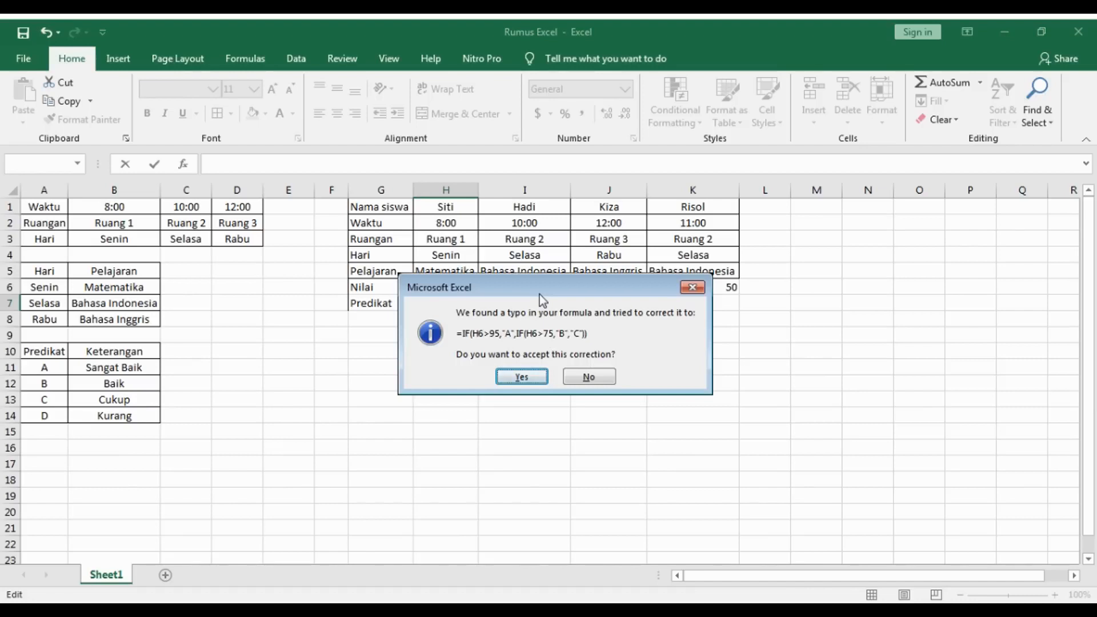
key(Return)
click(467, 302)
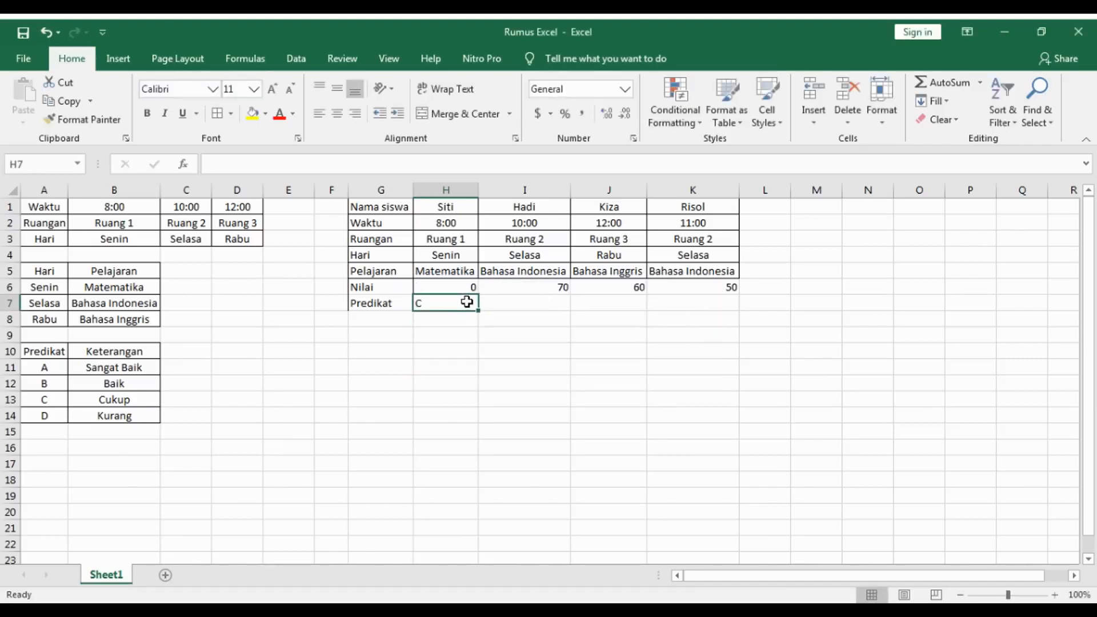
Test the nested formula by setting the score in H6 to 90 and to 96
click(467, 287)
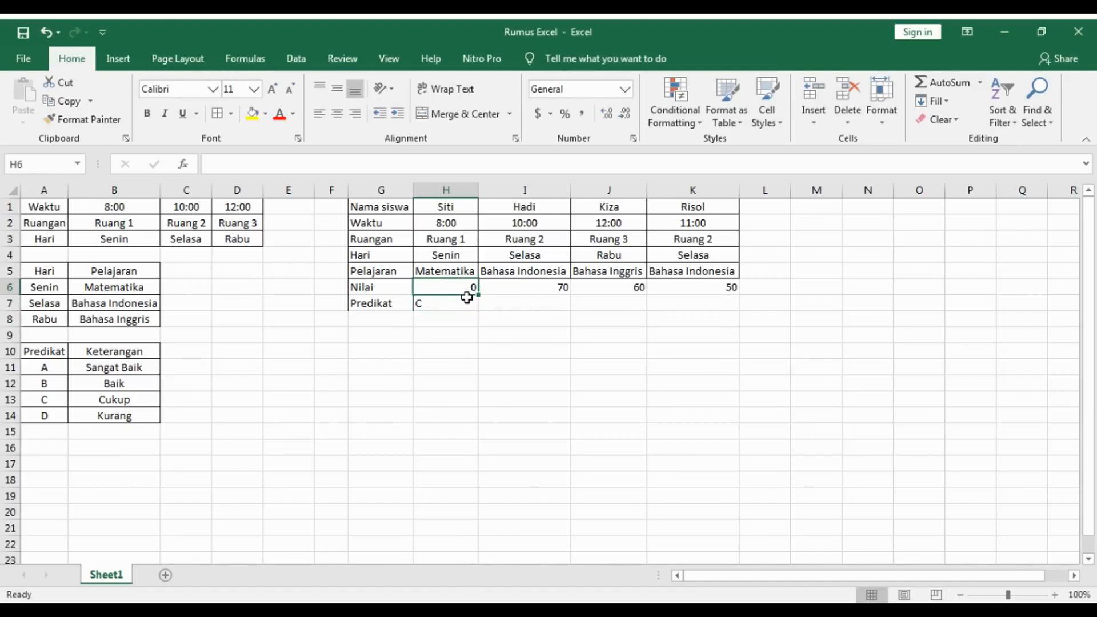
text(90)
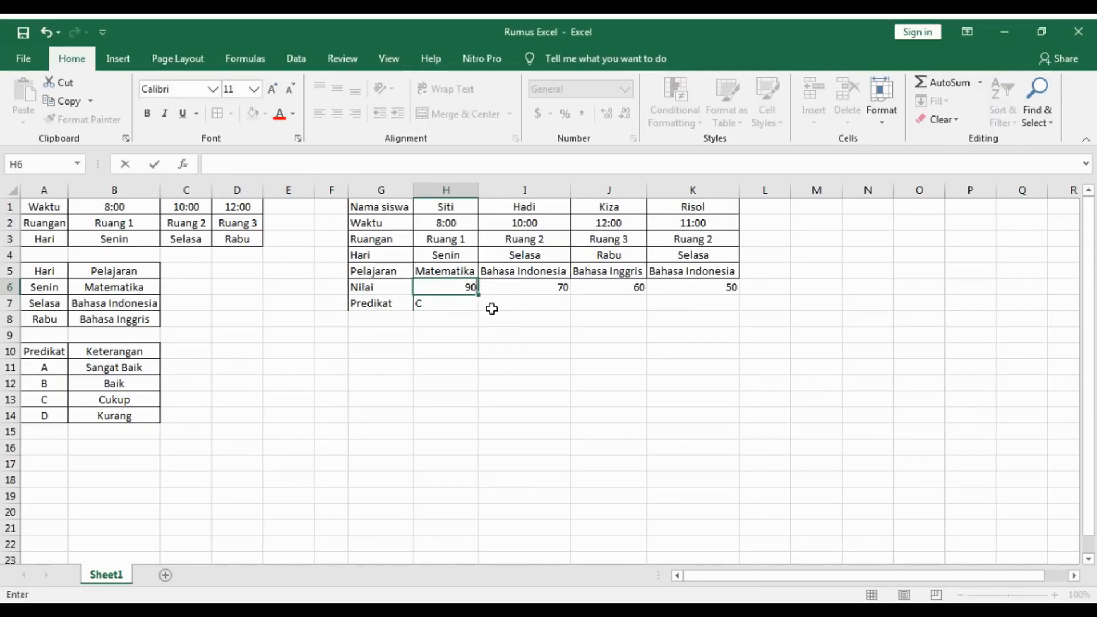
key(Return)
click(473, 287)
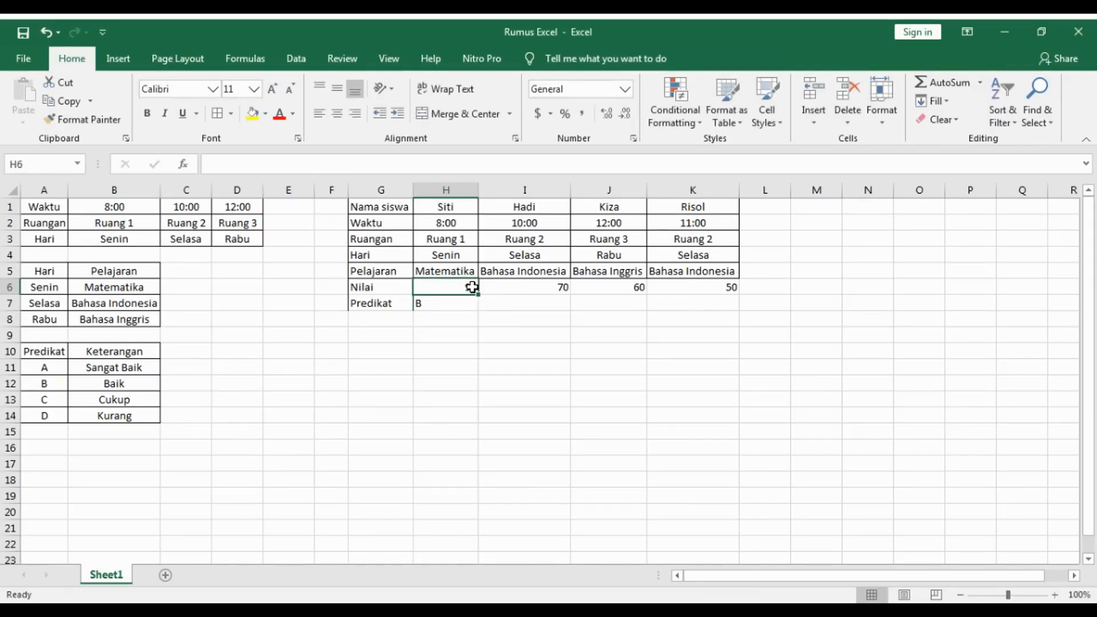
text(96)
key(Return)
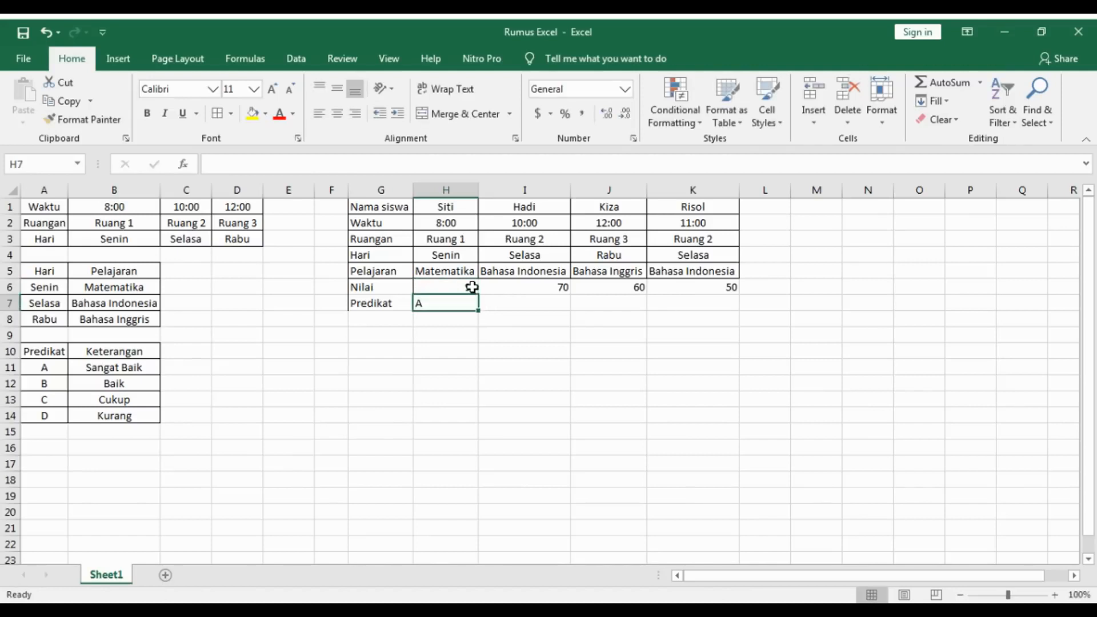
Change the second IF condition in the H7 formula to H6>80
double_click(453, 306)
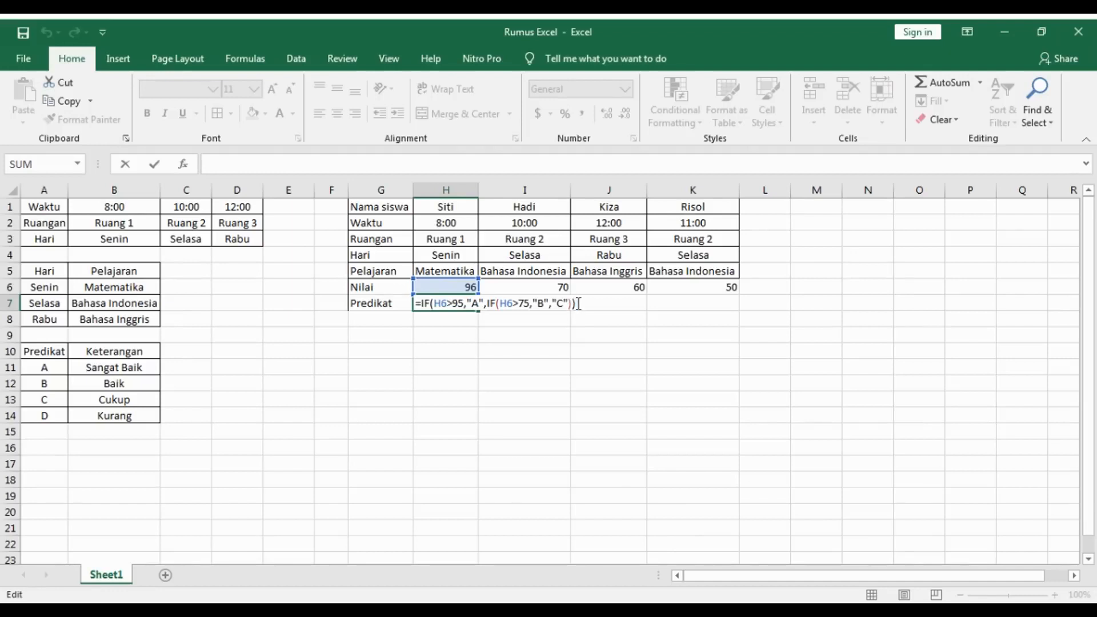
text())
click(528, 304)
key(BackSpace)
key(BackSpace)
text(80)
key(Return)
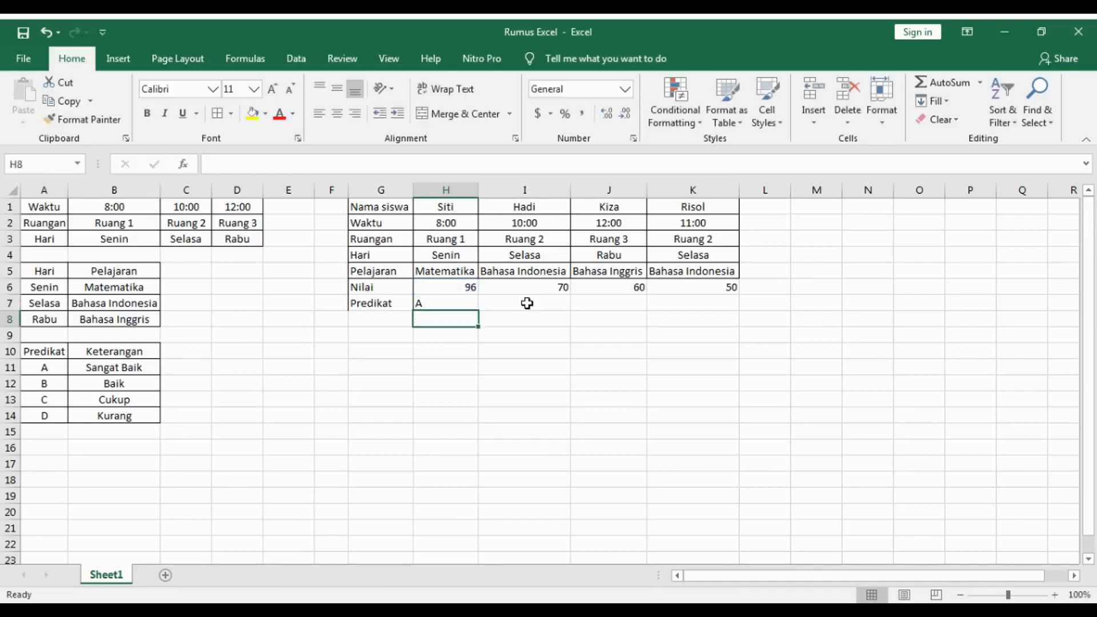
Test the B boundary by entering a score just above 80 in H6, followed by 80
click(466, 288)
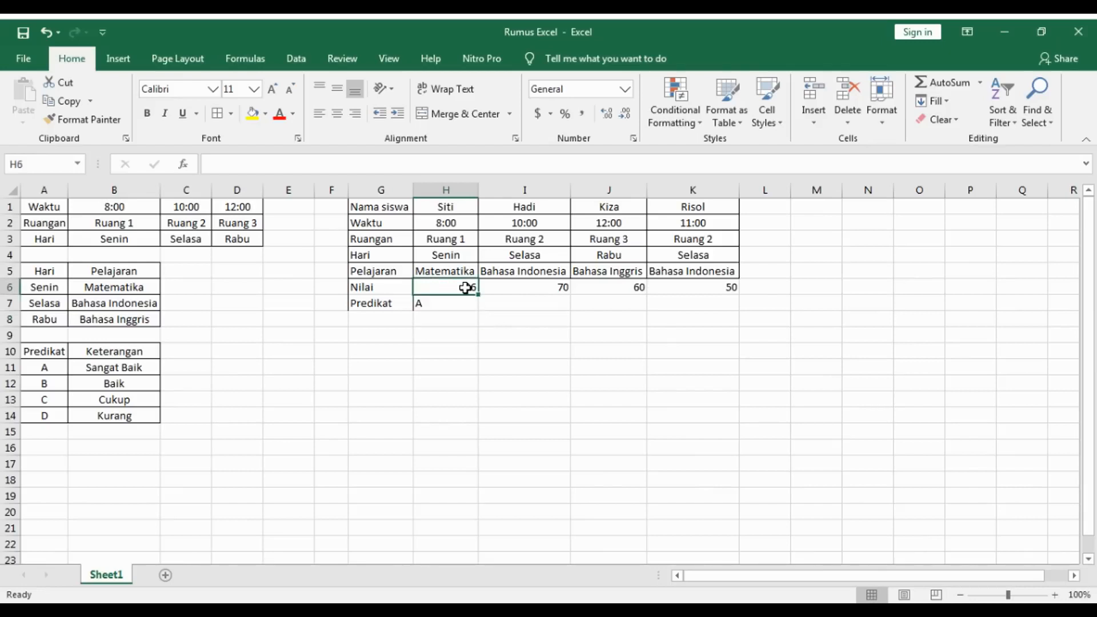
text(71)
key(Return)
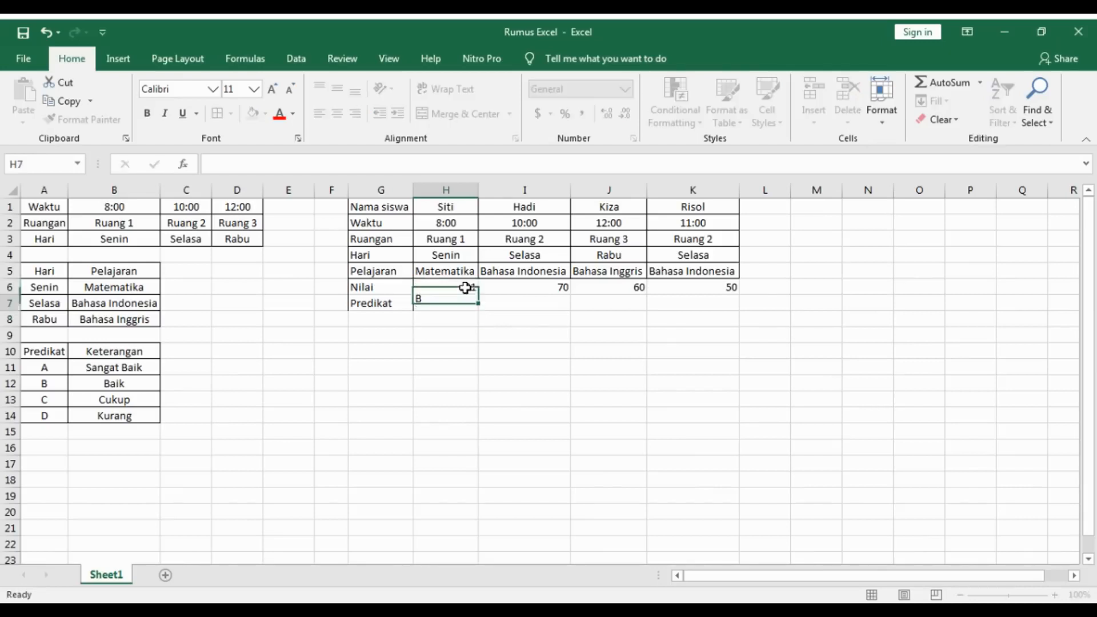
click(466, 288)
text(80)
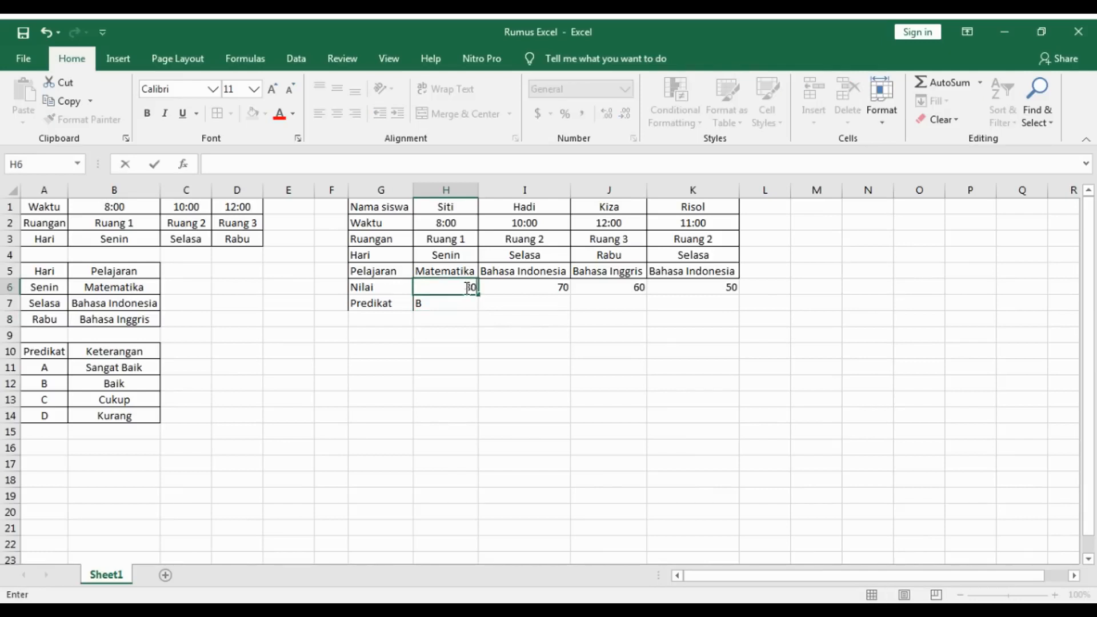
key(Return)
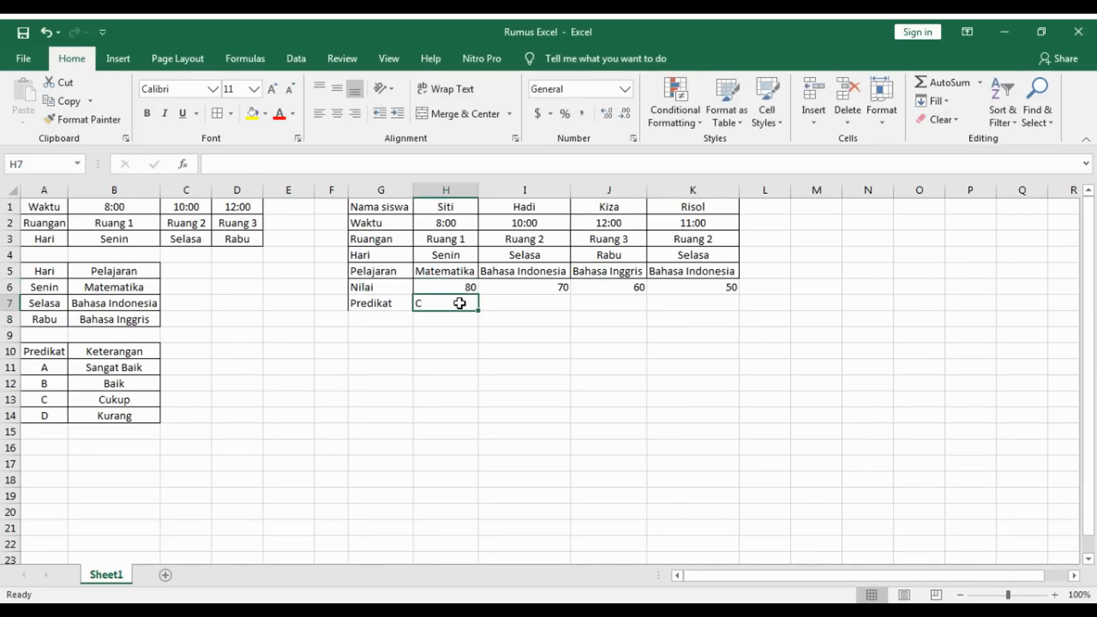
Review the conditions and result arguments of the nested IF formula in H7
double_click(460, 303)
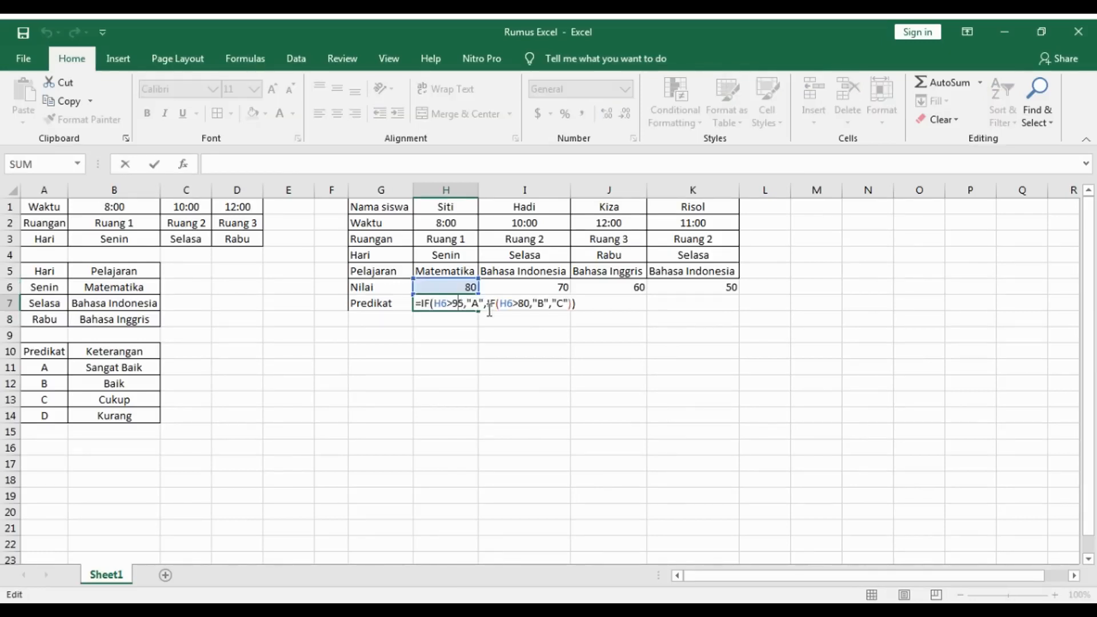
click(423, 303)
double_click(439, 303)
drag(447, 303, 464, 304)
click(470, 303)
double_click(473, 303)
click(433, 303)
click(473, 304)
Nest a third IF function before "C" in the H7 formula, starting its condition with cell H6
click(559, 303)
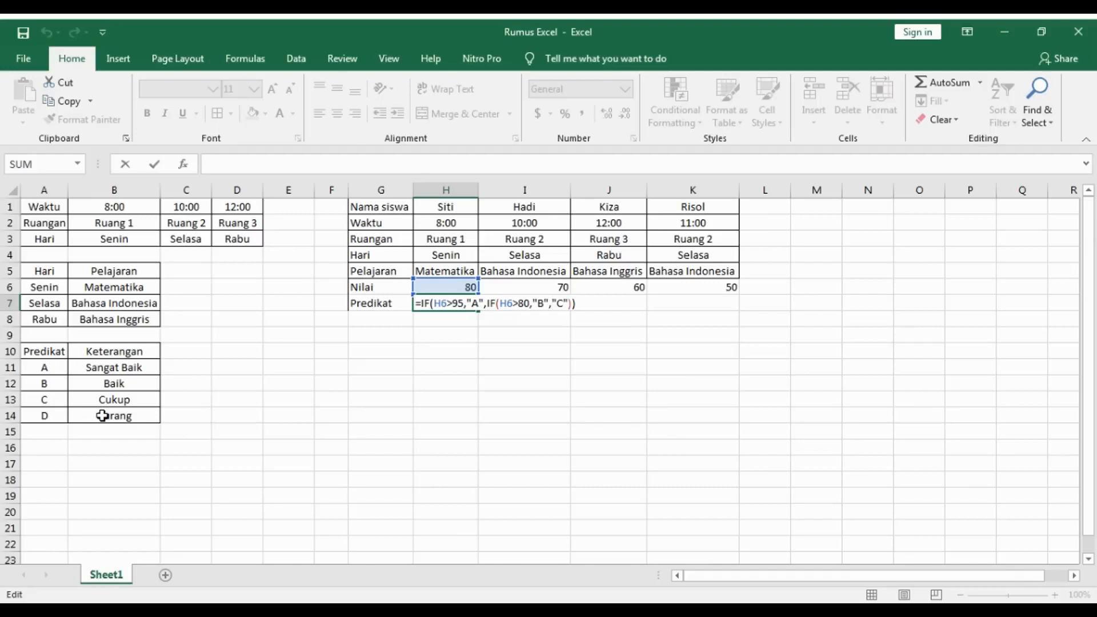
text(IF)
click(443, 289)
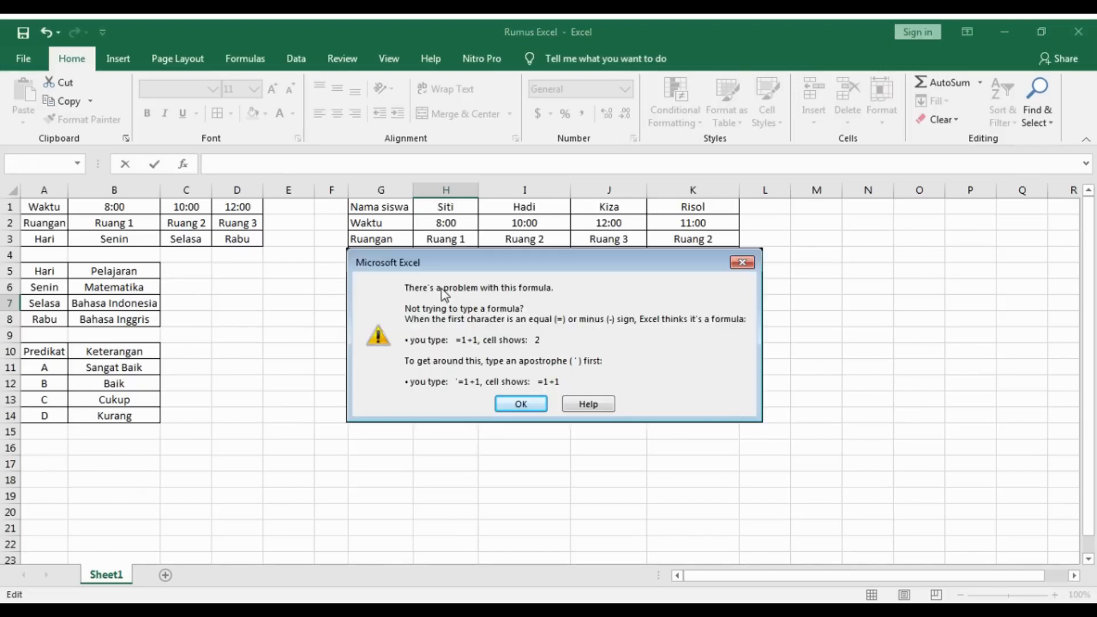
click(523, 404)
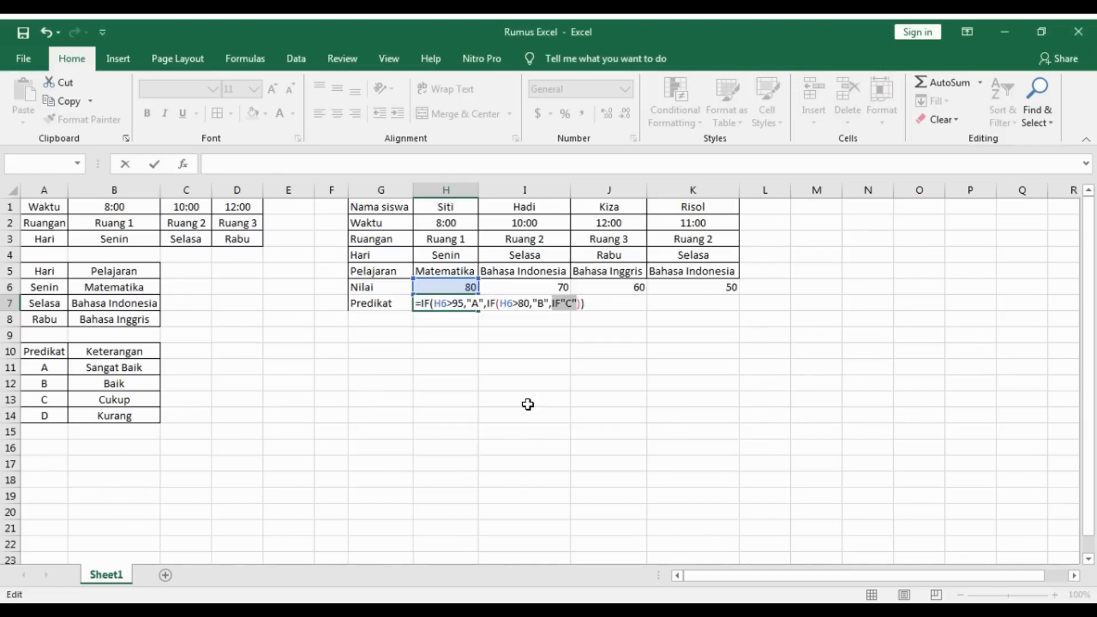
click(562, 302)
text(()
click(468, 287)
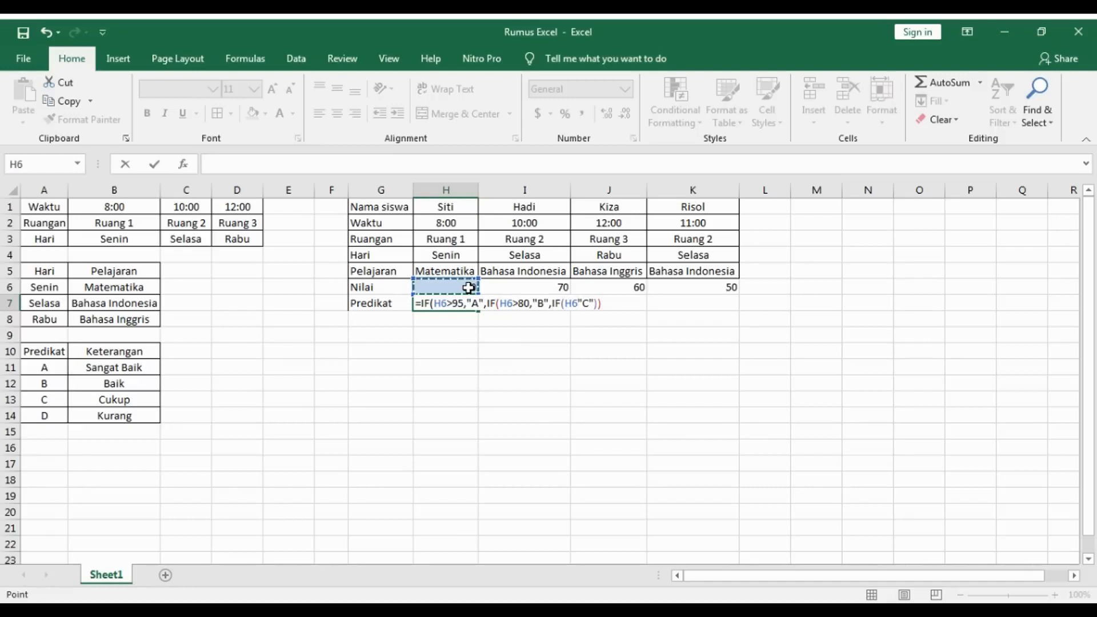
Complete the third IF's condition as H6>60, with "C" as its true result
text(>60,)
key(Right)
key(Right)
key(BackSpace)
key(BackSpace)
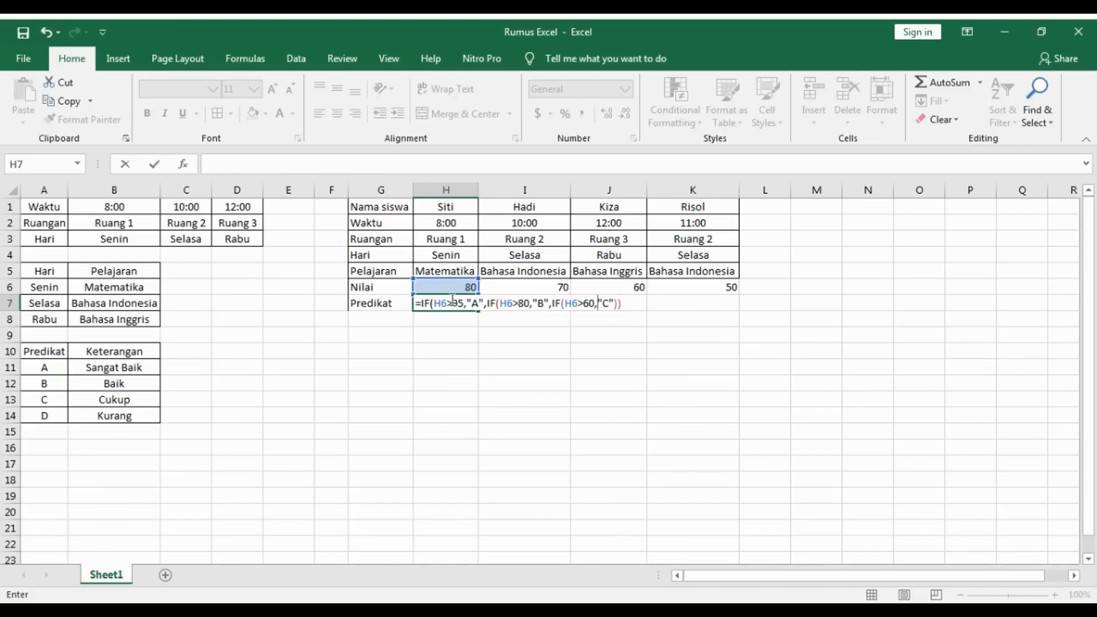
Add "D" as the third IF's false result and close the nested formula in H7
click(613, 303)
text())
text(,"D)
text(")
key(Right)
key(Return)
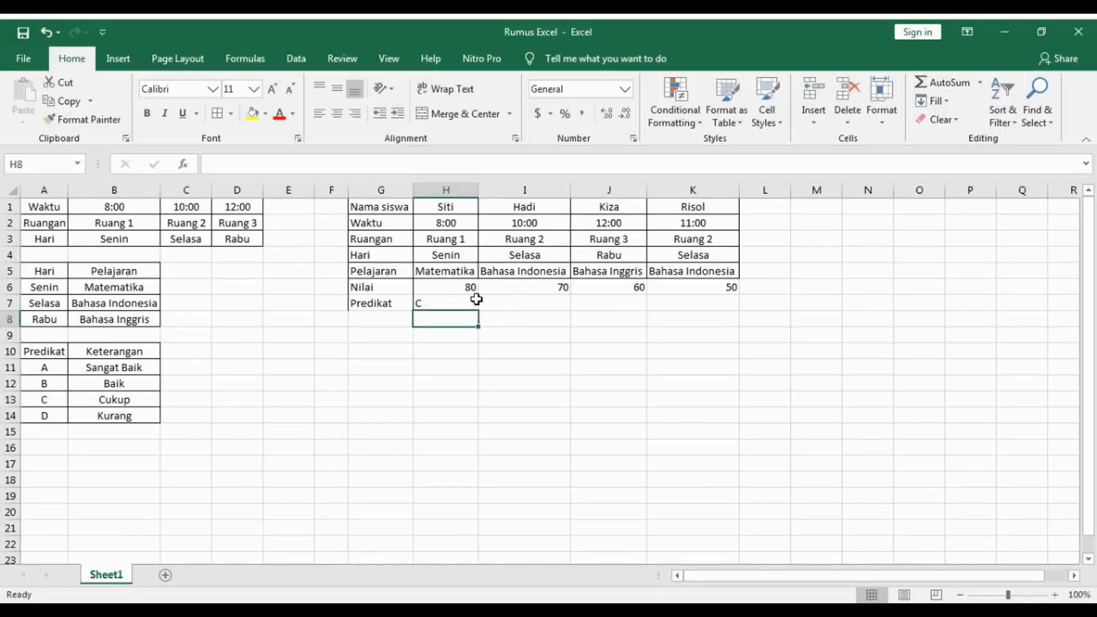
Check the score in H6 against the three grade conditions of the nested IF formula in H7
click(457, 300)
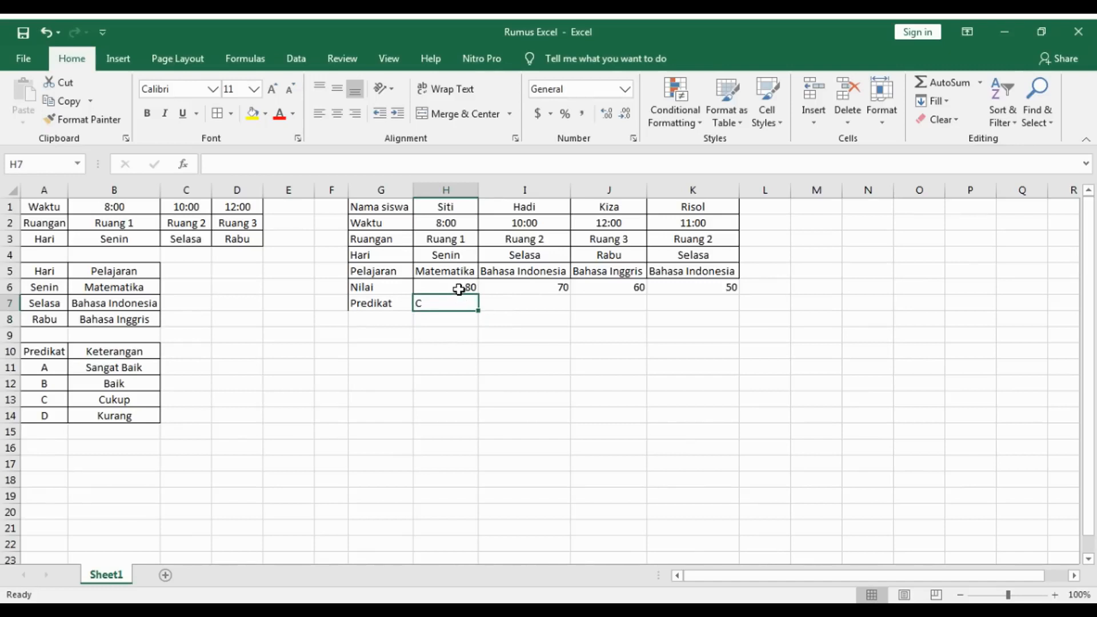
double_click(449, 300)
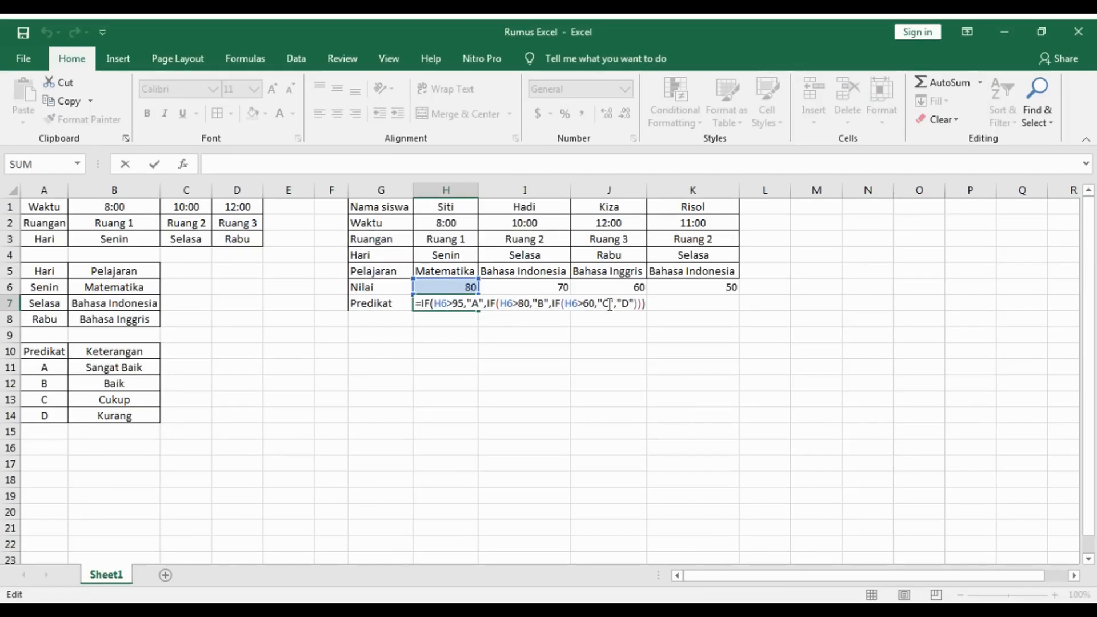
key(Return)
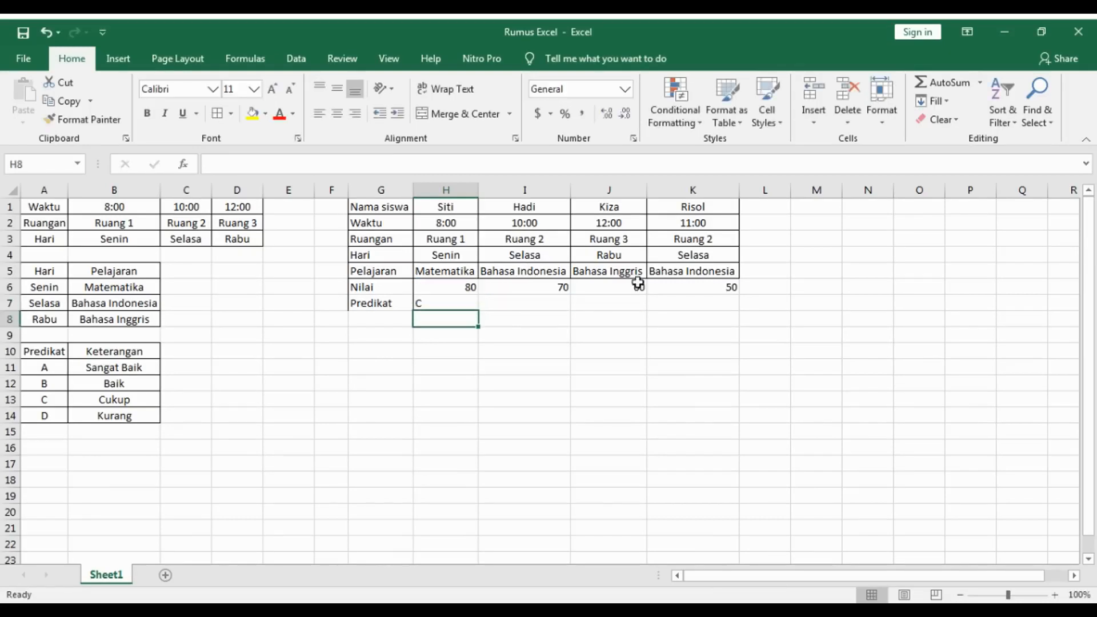
click(468, 288)
click(464, 303)
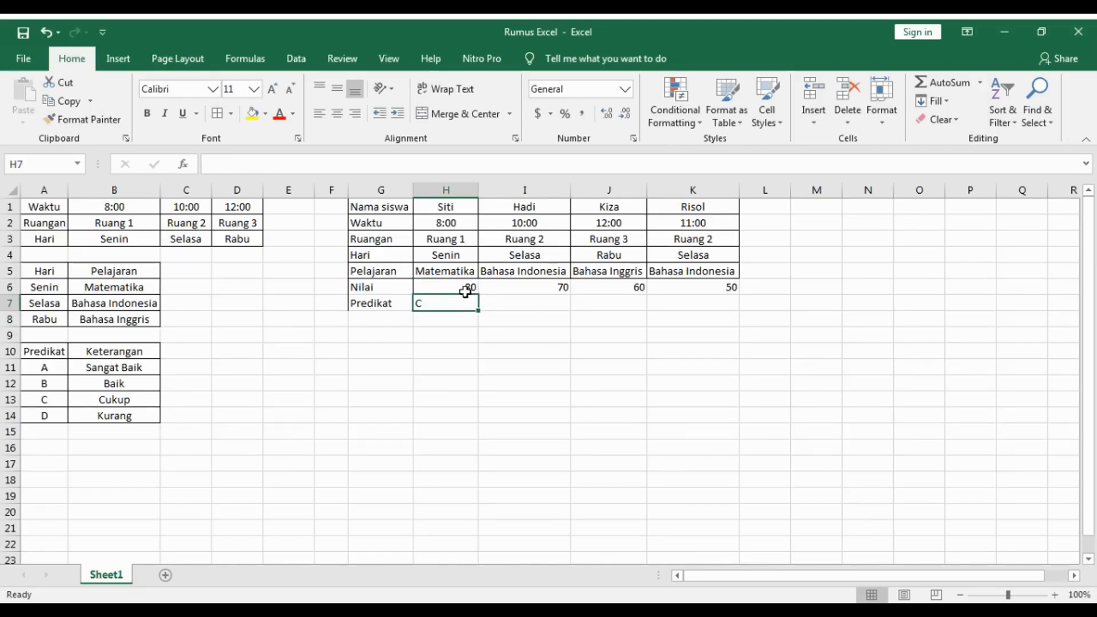
double_click(465, 302)
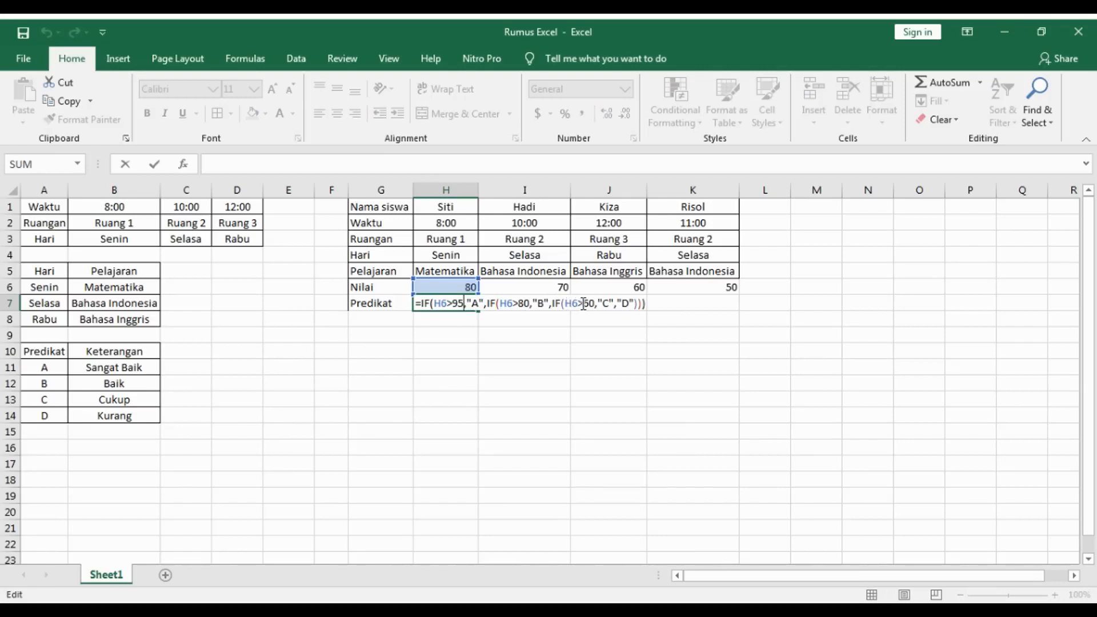
key(ctrl+Return)
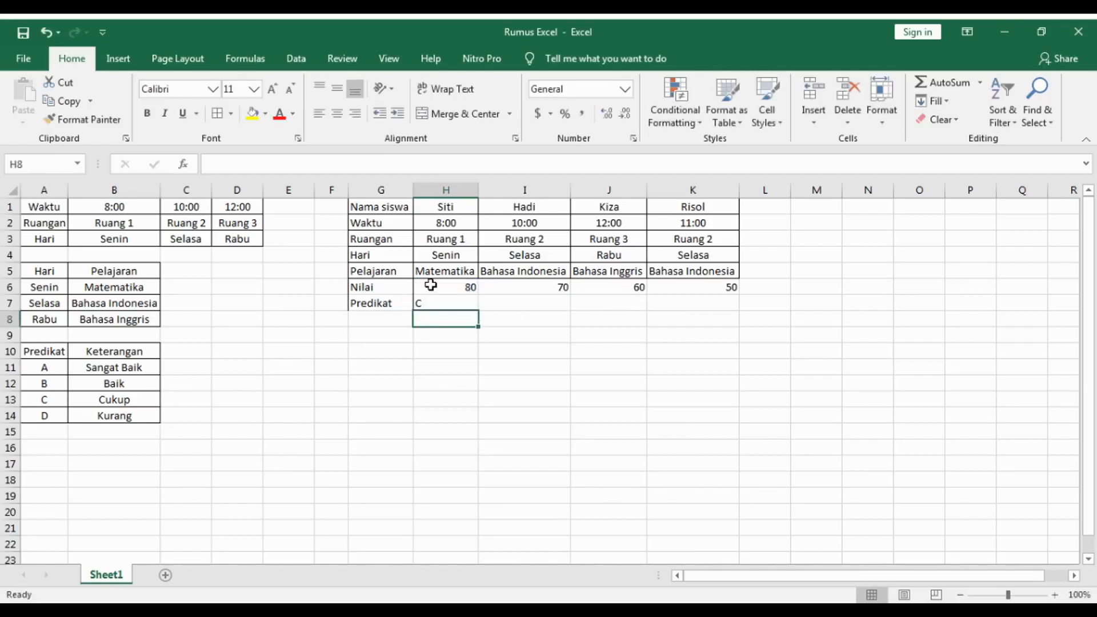
Test the three-level IF formula by setting the score in H6 to 70, 80 and finally 90
click(434, 286)
text(70)
key(Return)
click(437, 287)
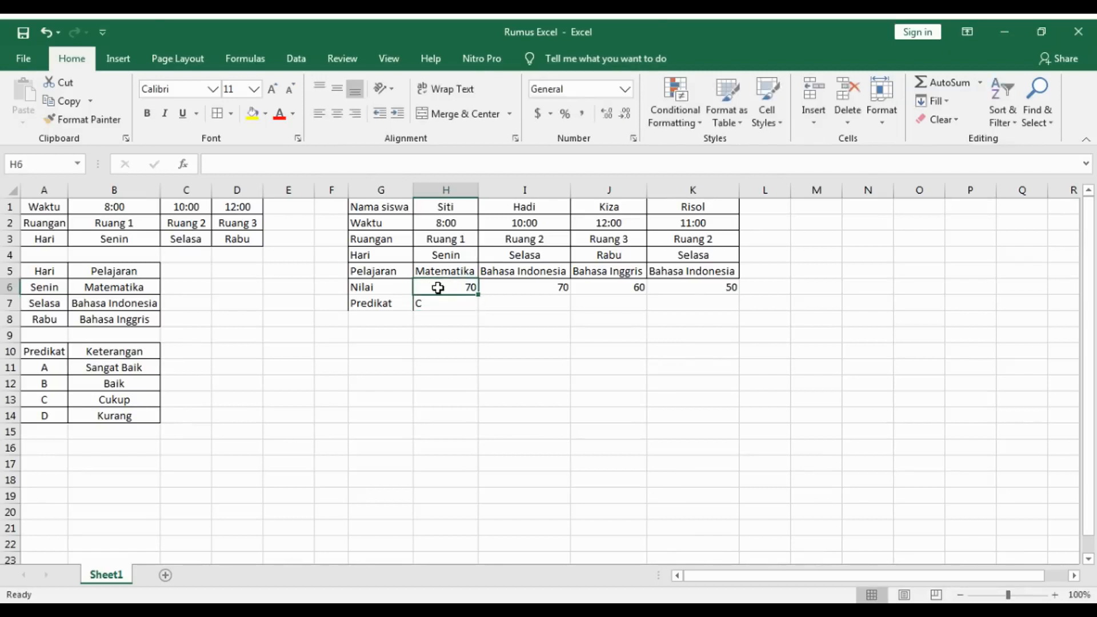
text(80)
key(Return)
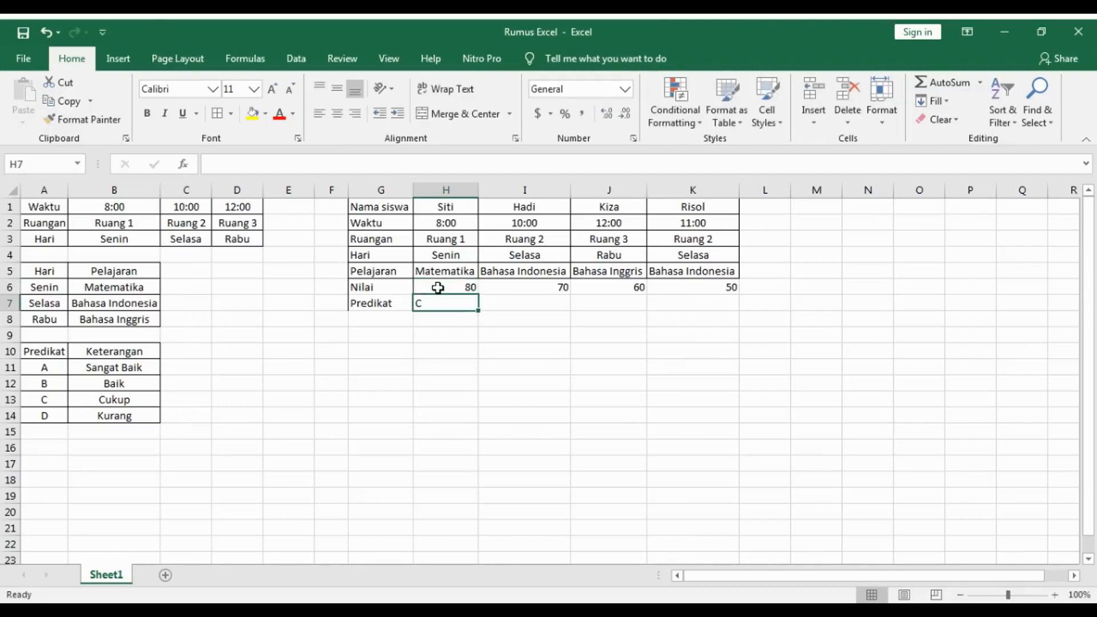
click(437, 287)
text(90)
key(Return)
Reverse the third IF's condition in H7's nested formula to H6<60
double_click(446, 301)
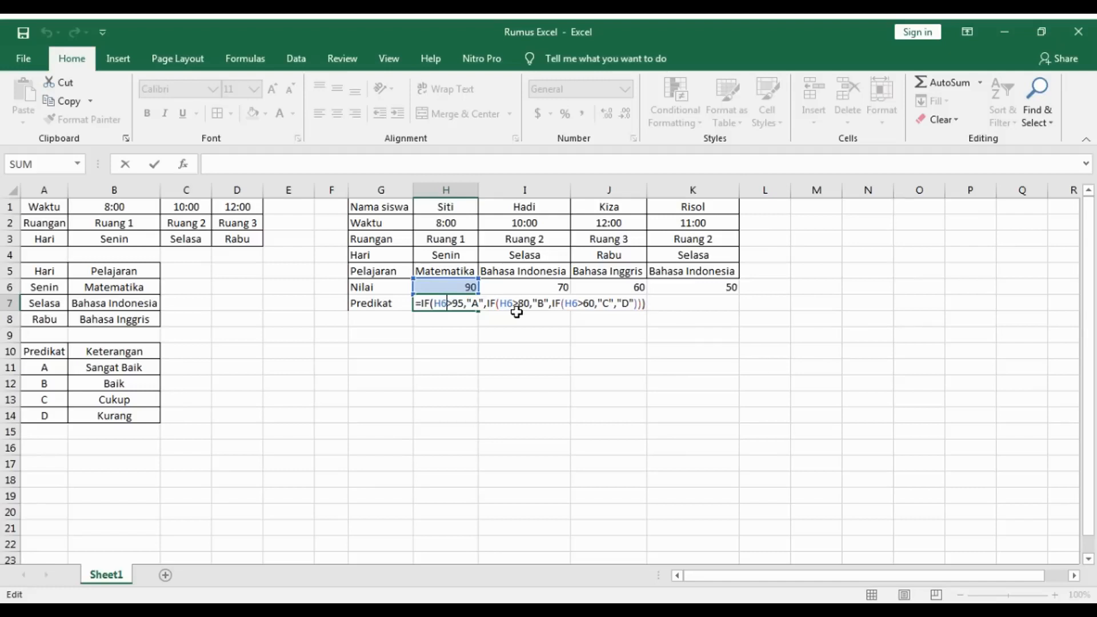
click(583, 303)
key(BackSpace)
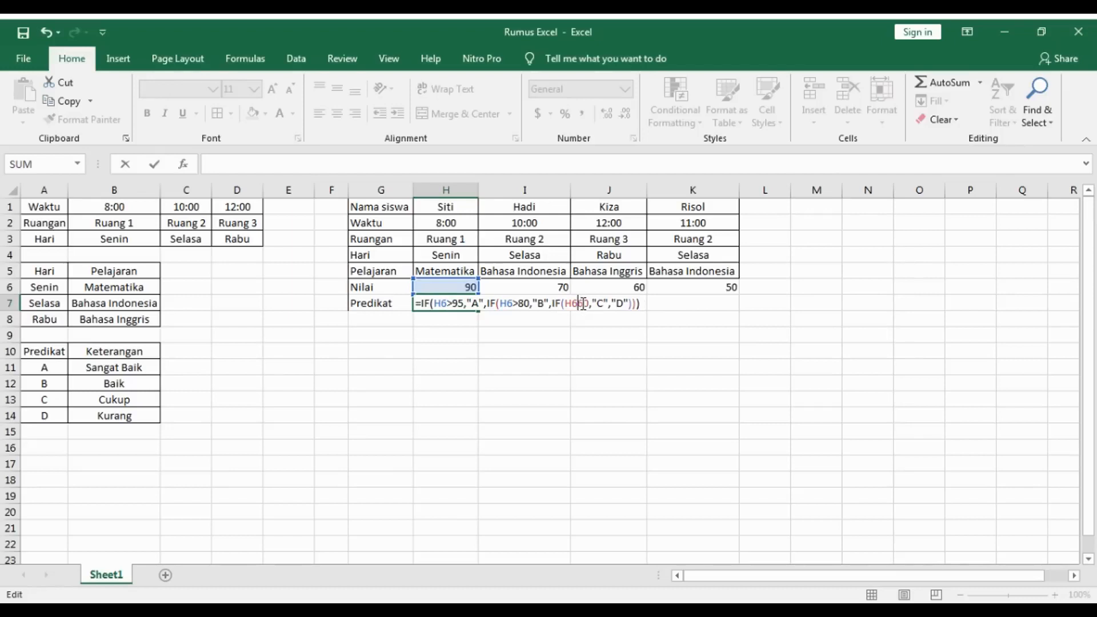
text(<)
Reverse the second IF's condition in the same formula to H6<80
key(Left)
key(Left)
key(Left)
key(Left)
key(Left)
key(Left)
key(Left)
key(Left)
key(Left)
key(Left)
key(Left)
key(Left)
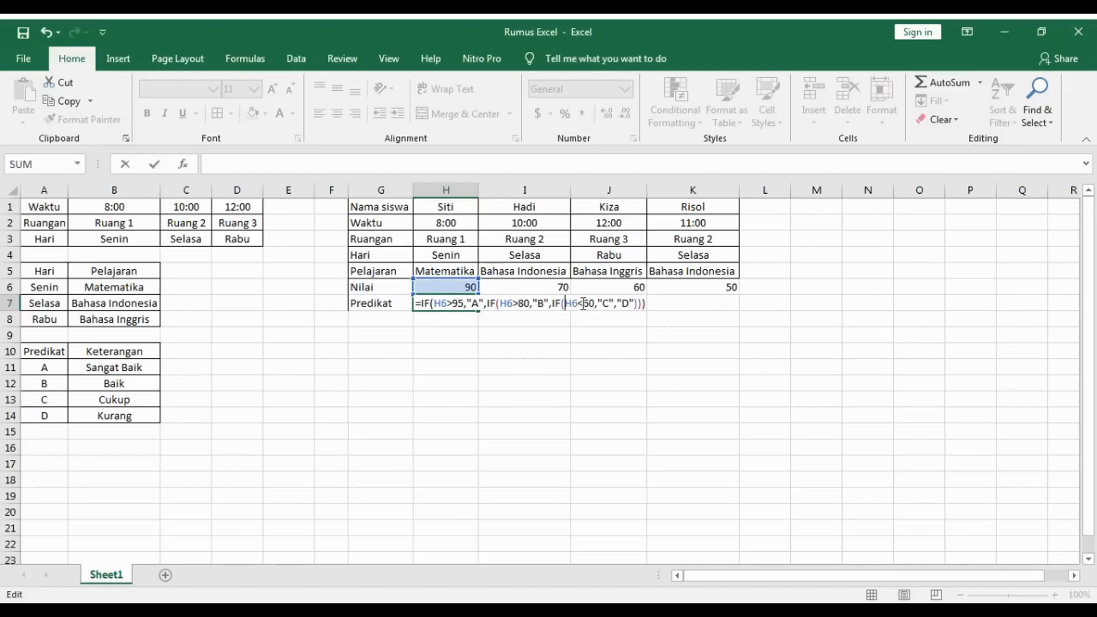
key(Left)
key(BackSpace)
text(<)
Reverse the first IF's condition to H6<95 and confirm the formula in H7
key(Left)
key(Left)
key(Left)
key(Left)
key(Left)
key(Left)
key(Left)
key(Left)
key(Left)
key(Left)
key(Left)
key(Left)
key(Left)
key(BackSpace)
text(<)
key(Return)
click(464, 304)
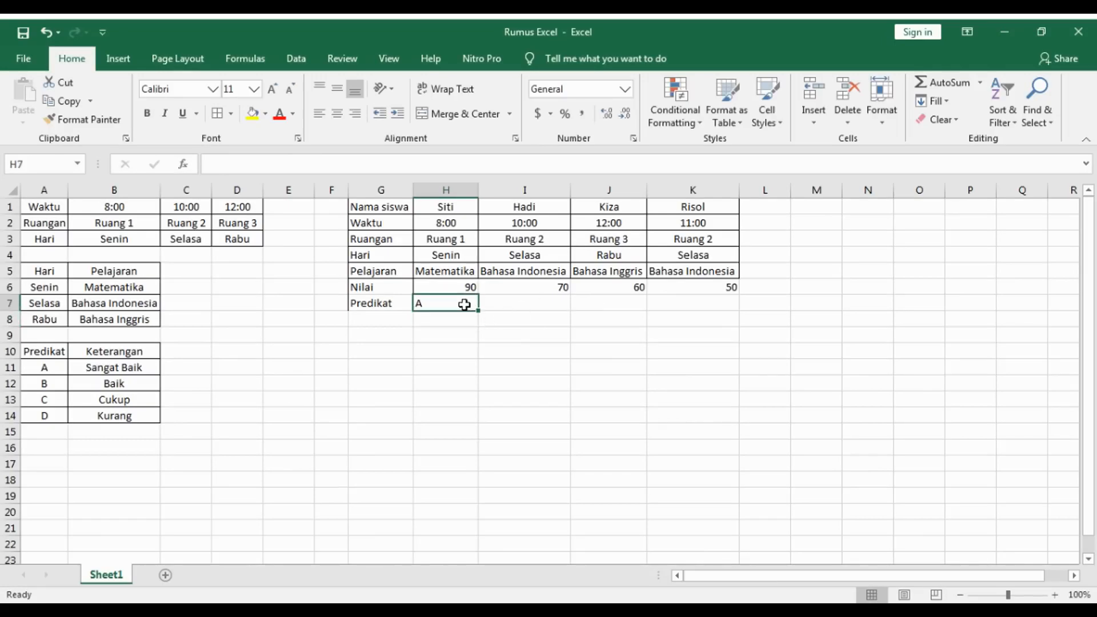
text(60)
key(Return)
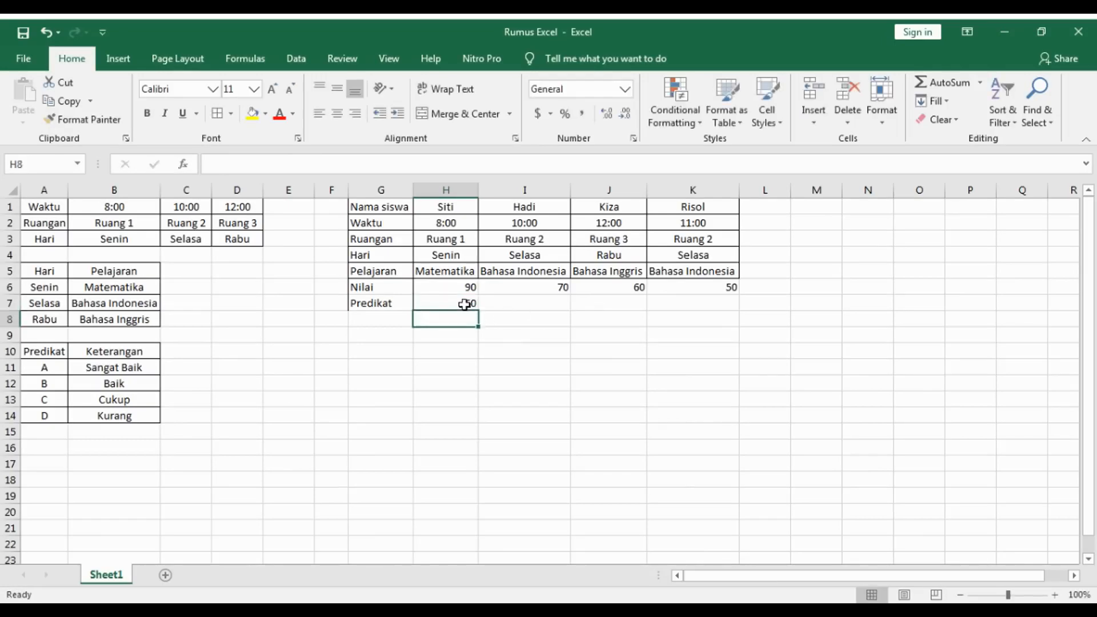
click(459, 303)
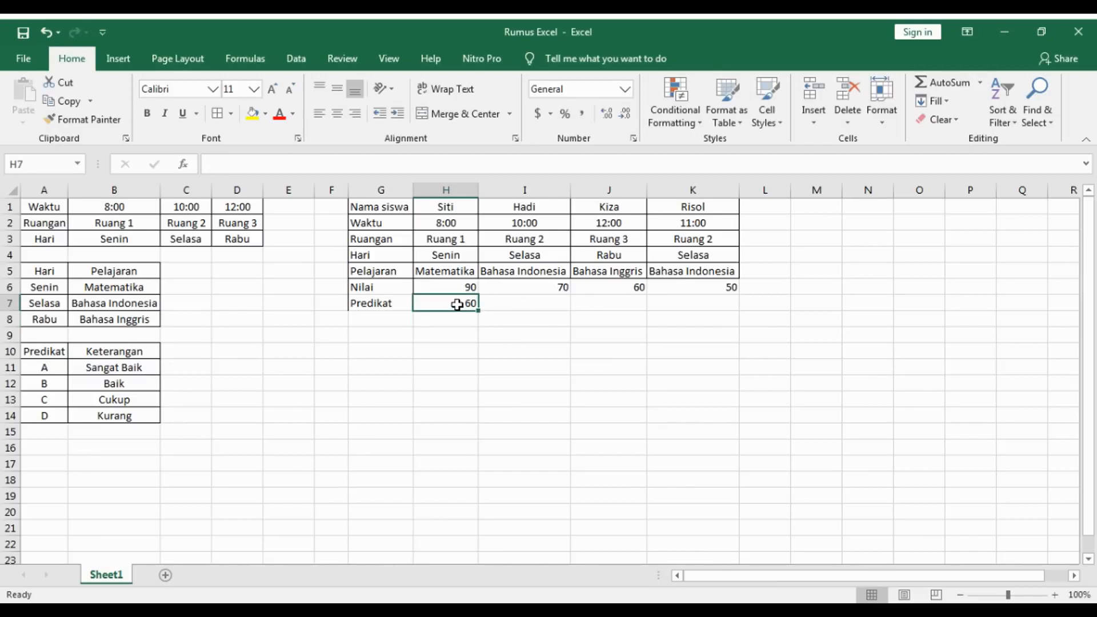
key(ctrl+z)
Test the formula with less-than conditions by setting the score in H6 to 60
click(464, 284)
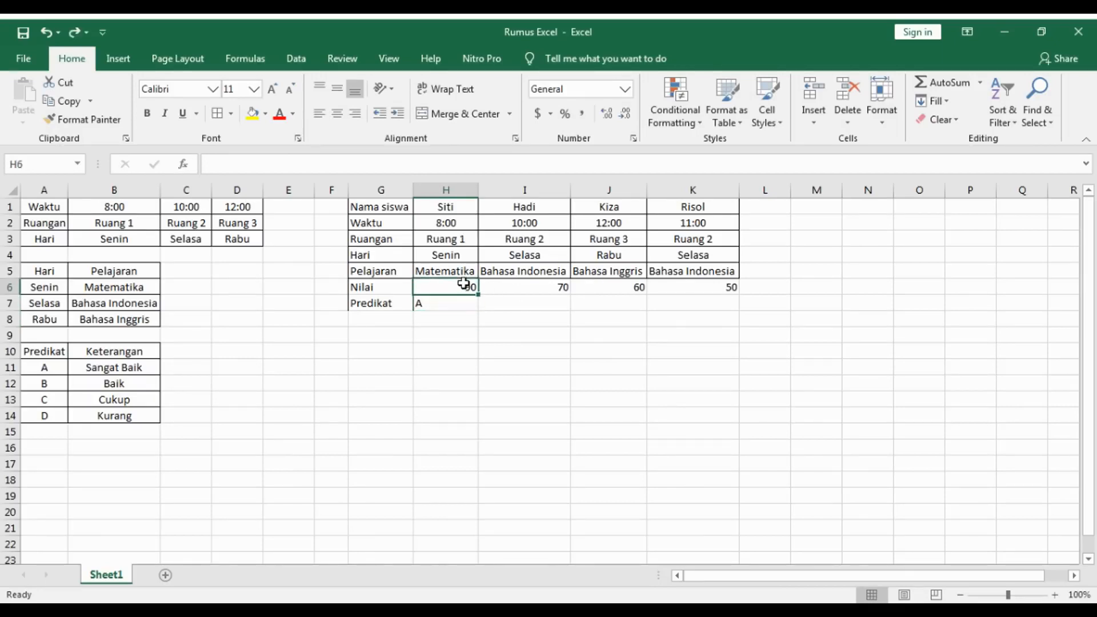
text(80)
key(Return)
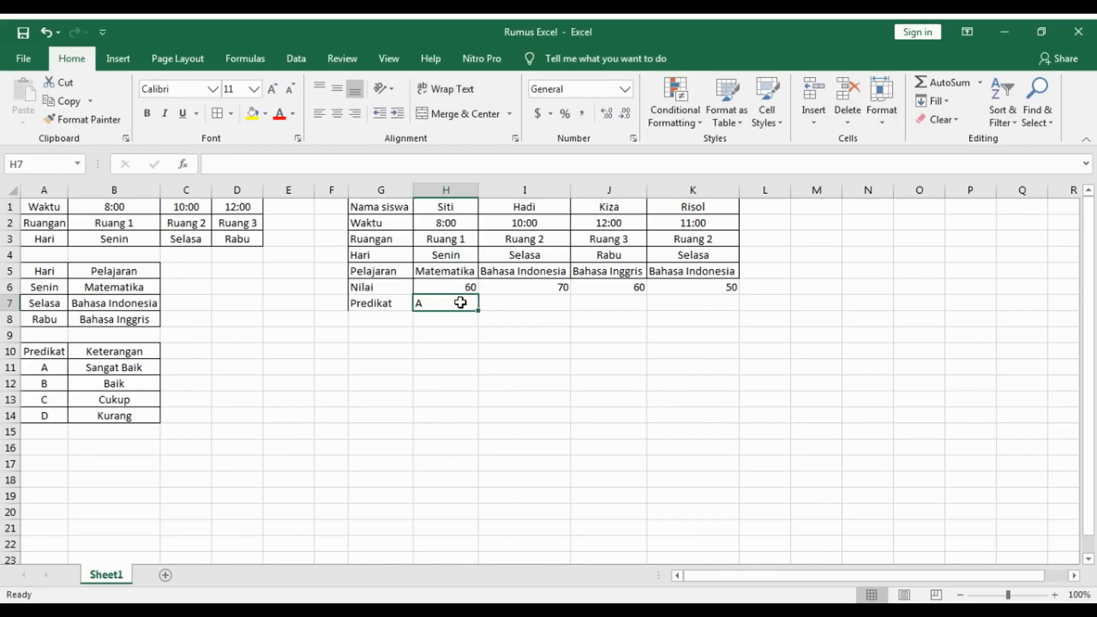
Change the first IF's condition in H7 back to H6>95
double_click(461, 303)
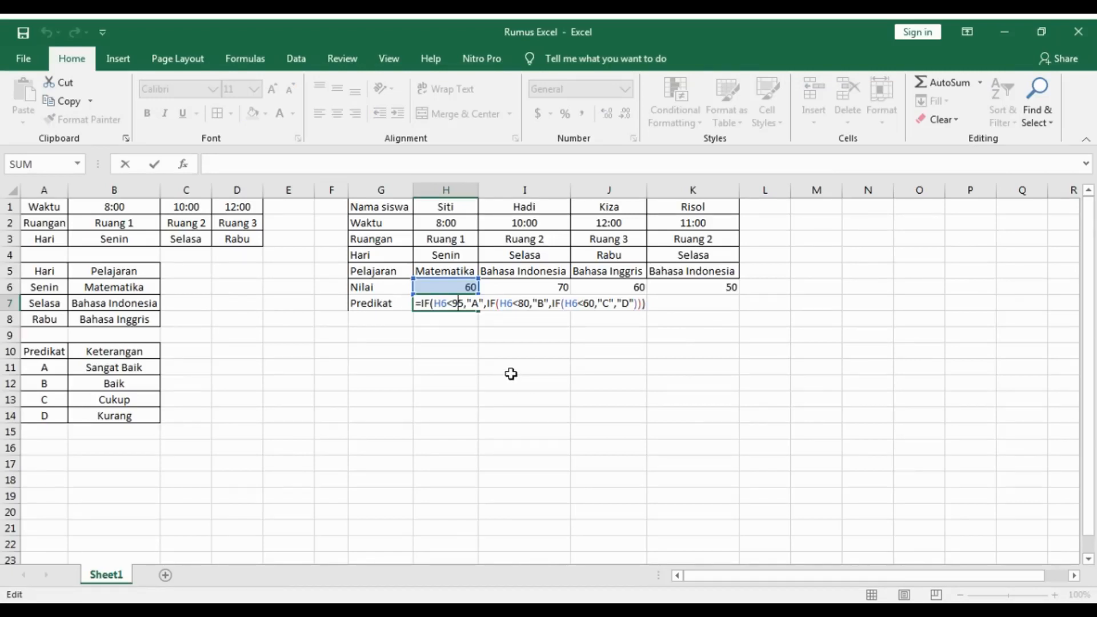
key(Left)
key(BackSpace)
text(>)
key(Return)
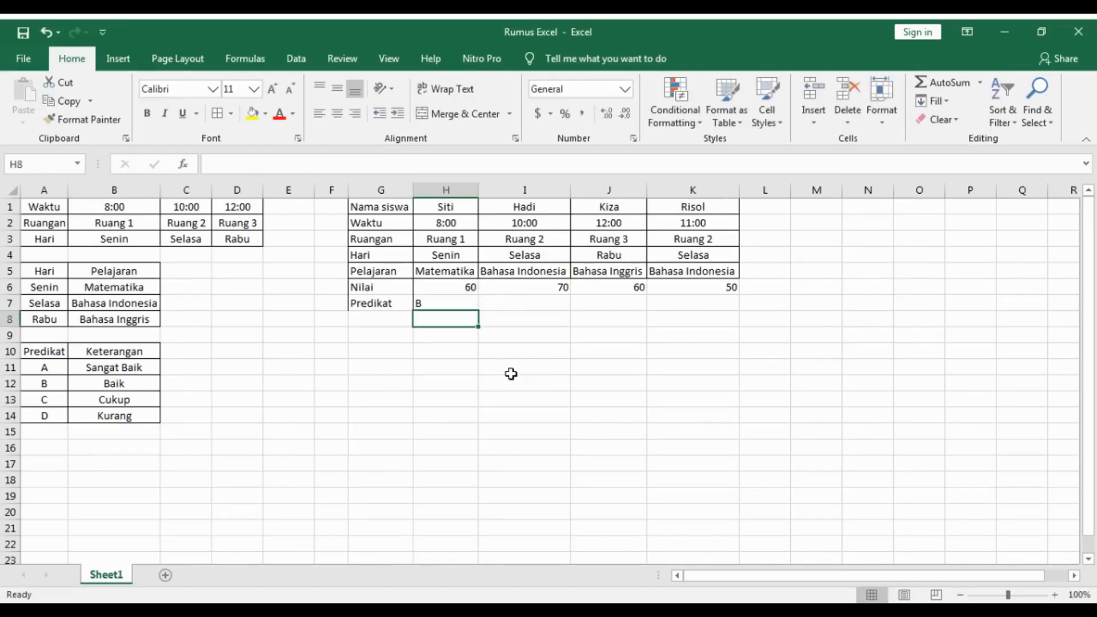
Change the second IF's condition in H7 back to H6>80
click(466, 302)
double_click(466, 303)
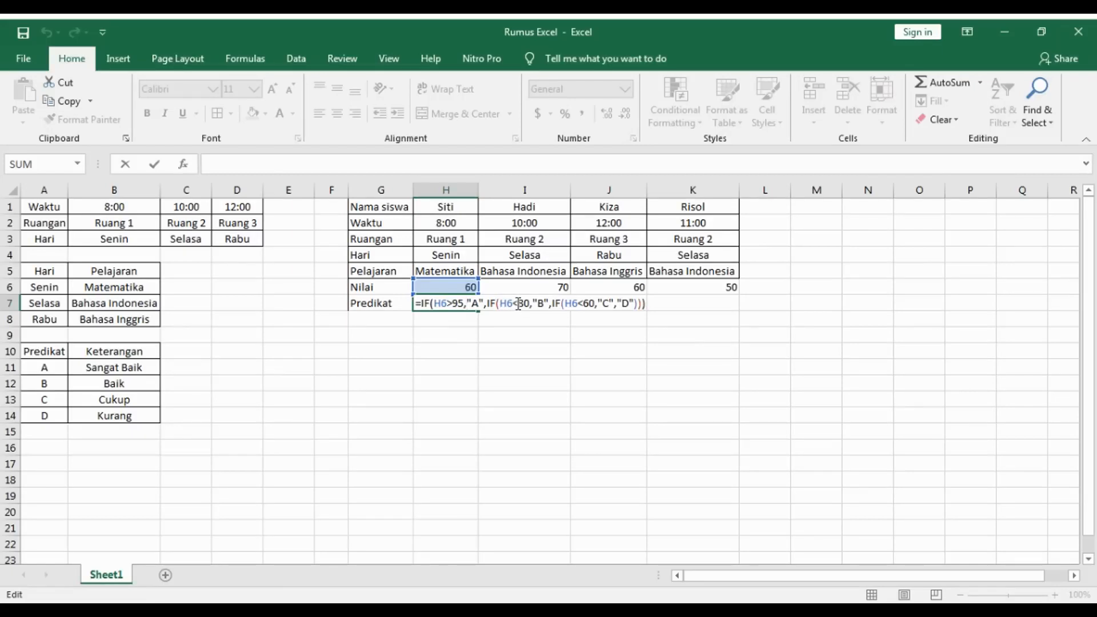
drag(519, 303, 515, 304)
text(>)
key(Return)
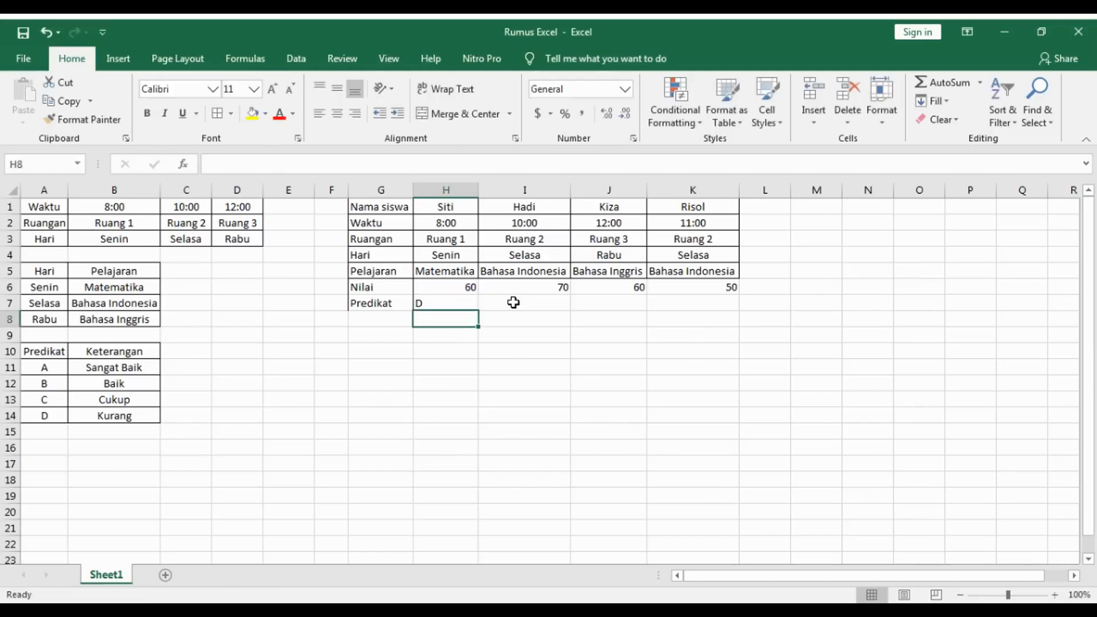
Replace the less-than sign in H7's third IF so that its condition reads H6>60
click(461, 285)
click(460, 299)
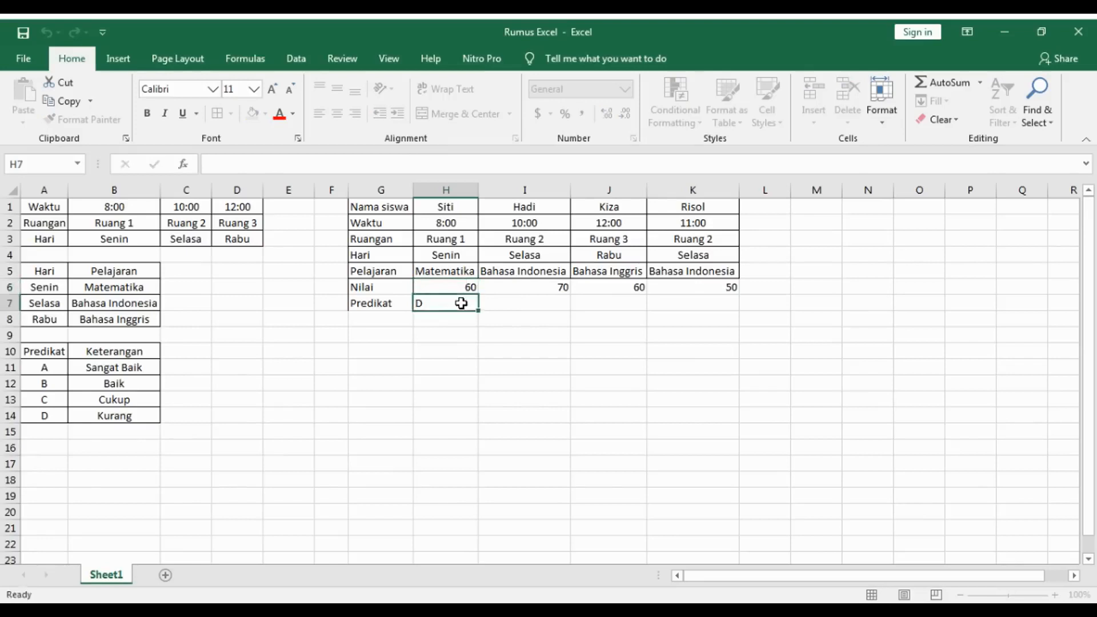
double_click(463, 302)
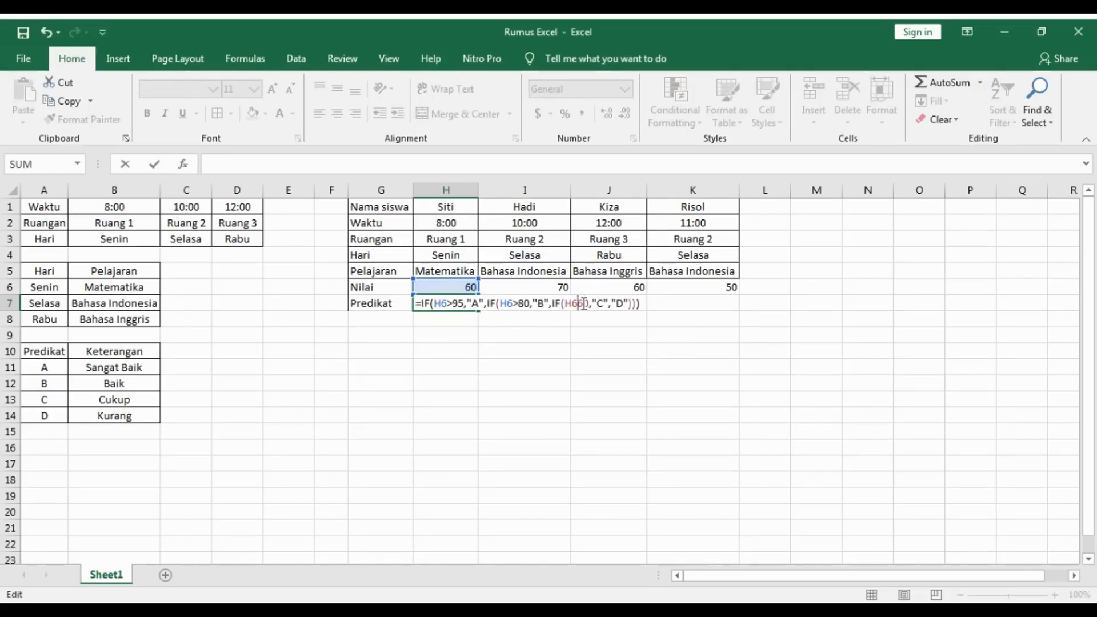
key(Return)
click(458, 303)
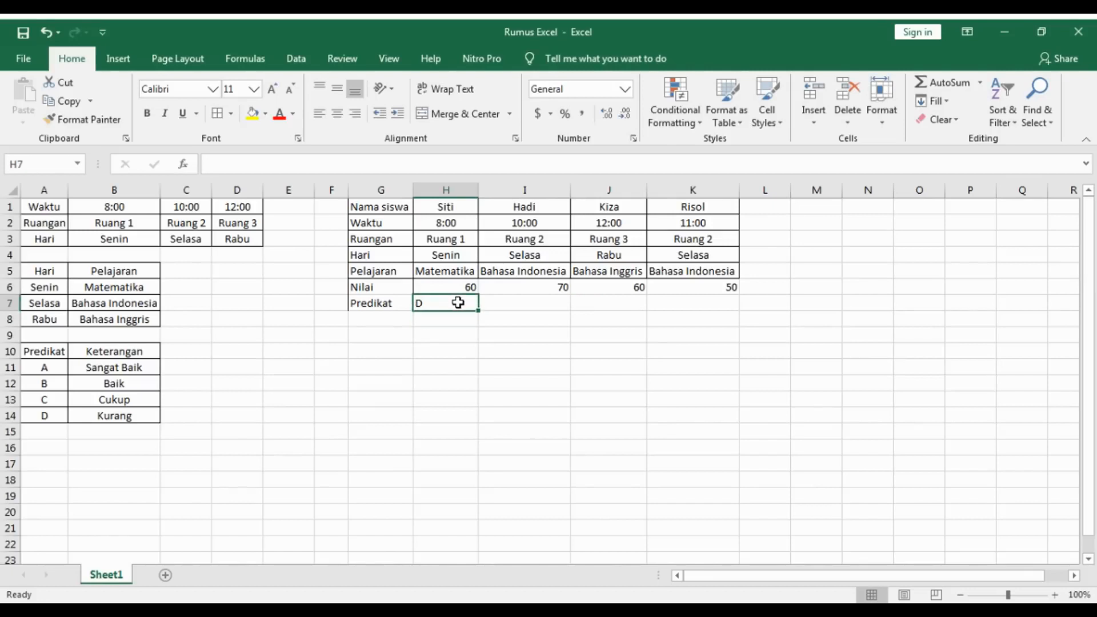
click(458, 289)
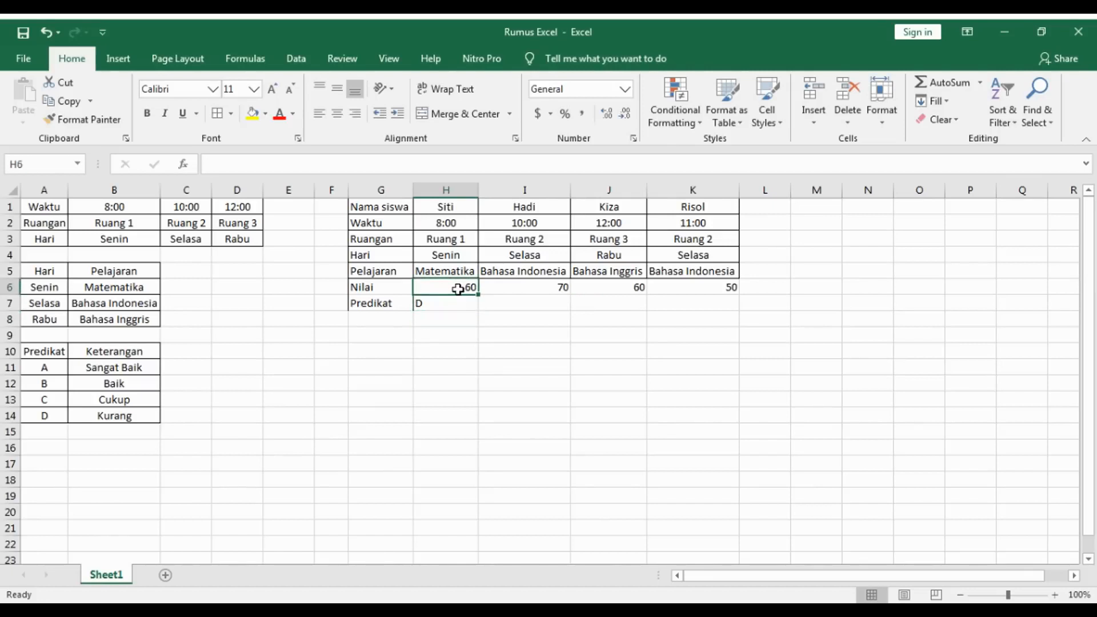
Try H6=60 as the third IF's condition in H7 and test it with a score of 70 in H6
double_click(456, 303)
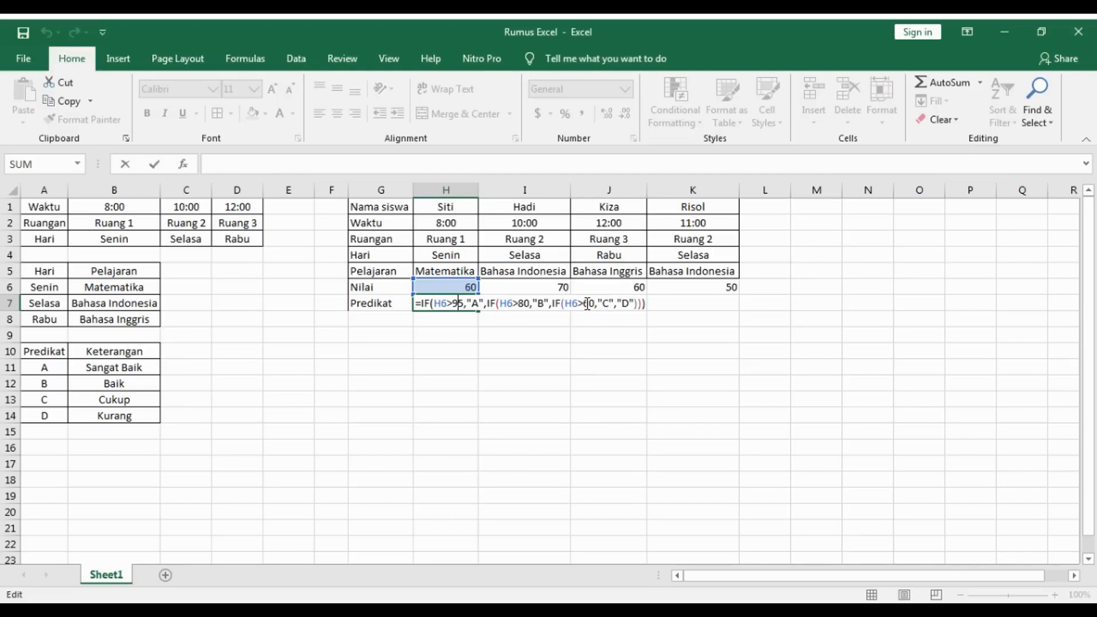
click(539, 303)
key(Return)
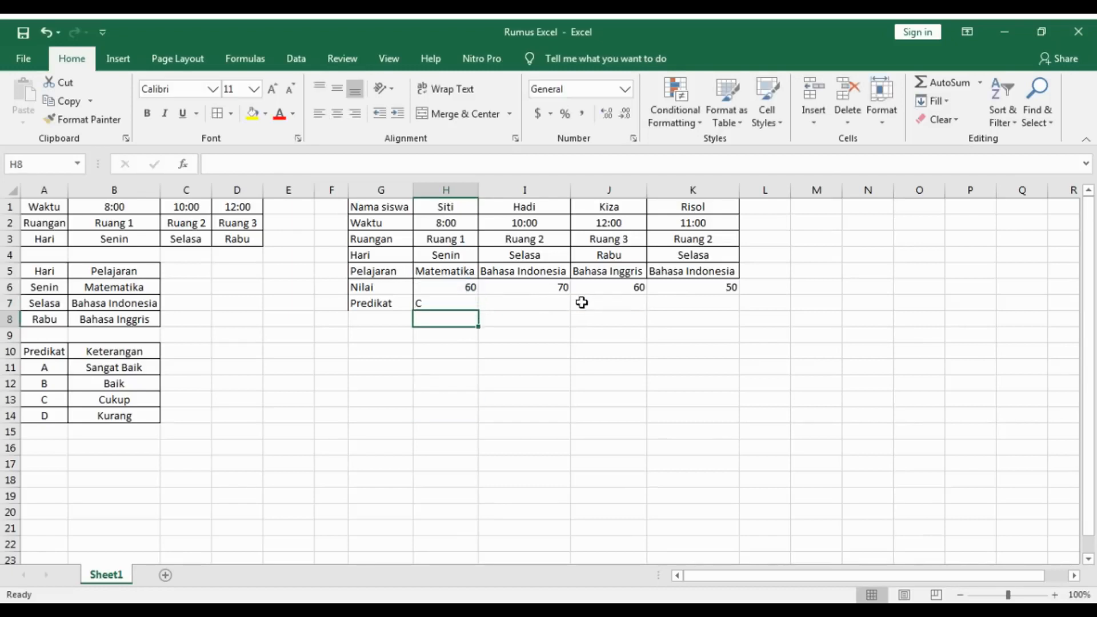
click(435, 292)
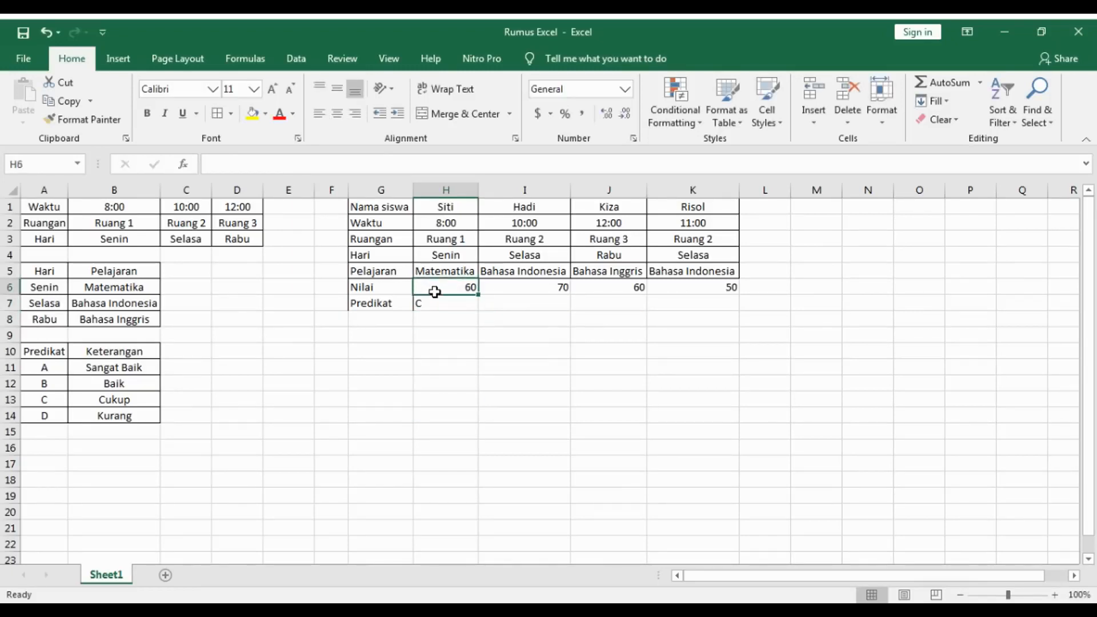
text(70)
key(Return)
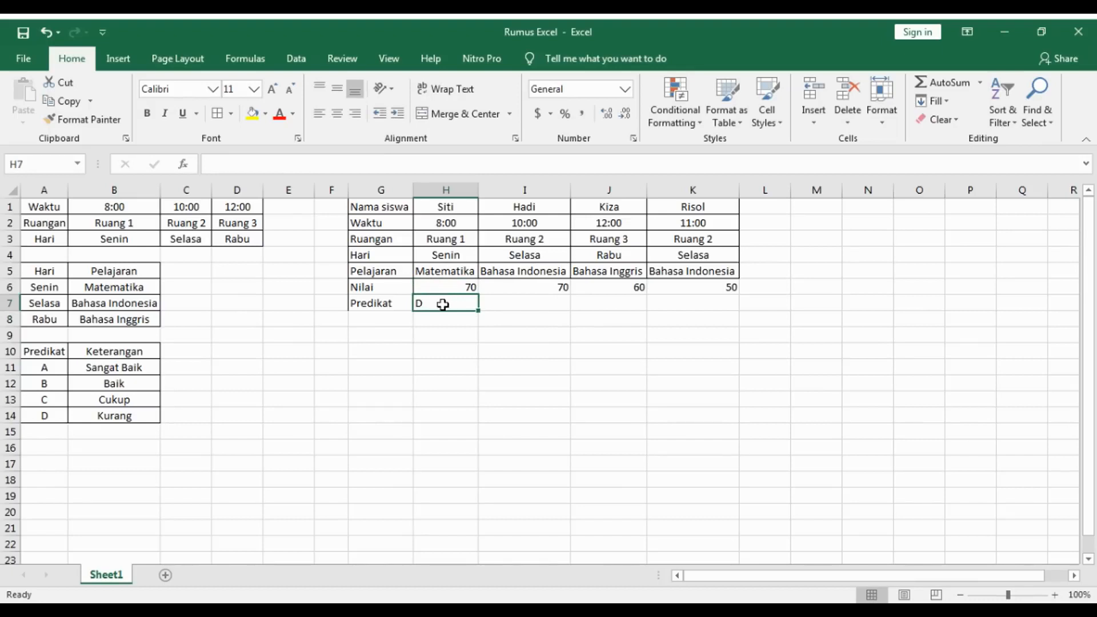
Replace the equals sign in H7's third IF to make its condition H6>60 again
double_click(443, 303)
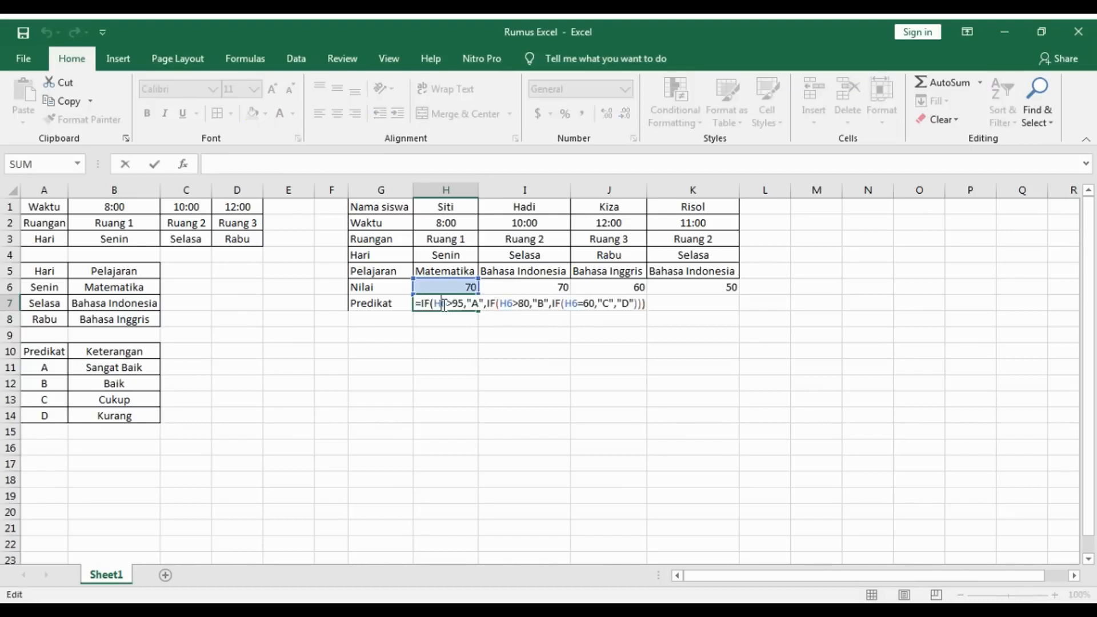
click(578, 304)
key(Return)
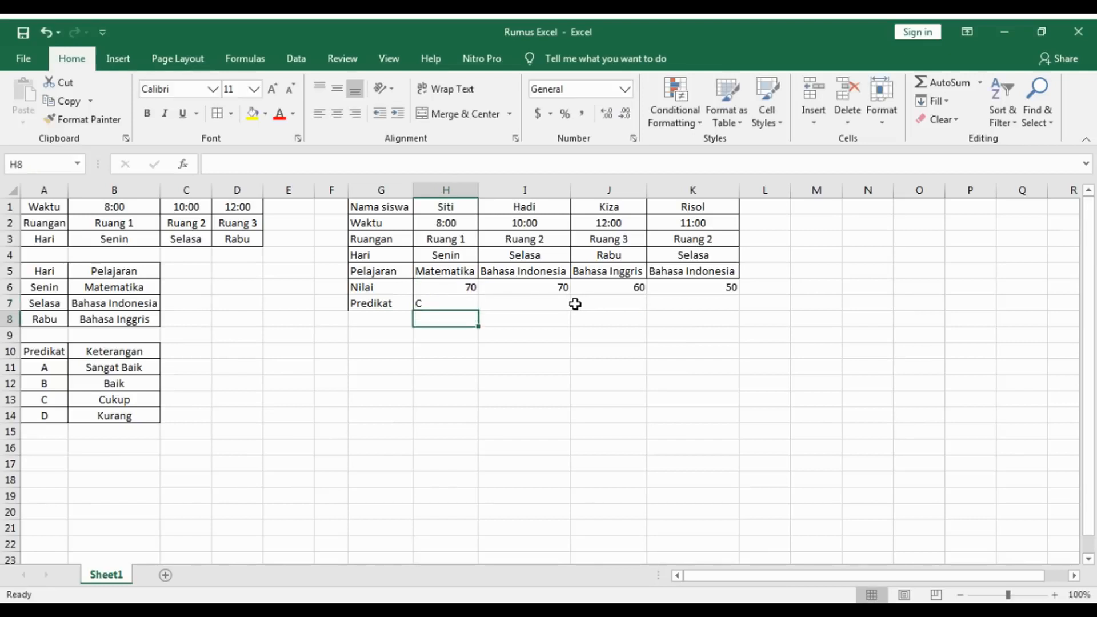
Test the nested IF formula around its lowest limit by setting the score in H6 to 60, 61 and 71
click(466, 303)
click(465, 289)
double_click(469, 287)
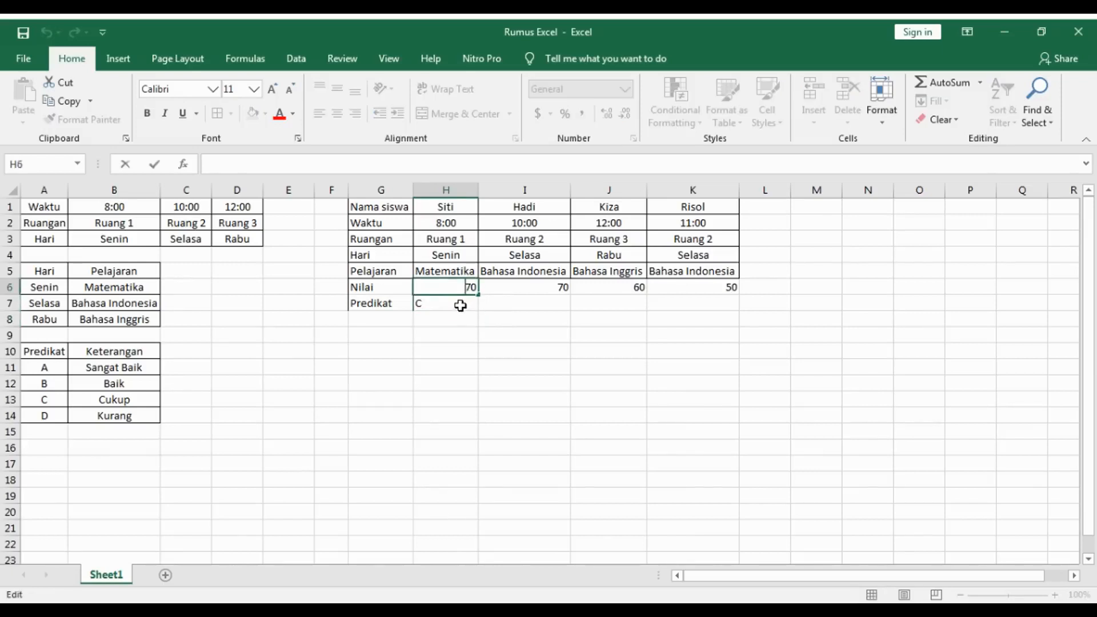
key(BackSpace)
text(6)
key(Return)
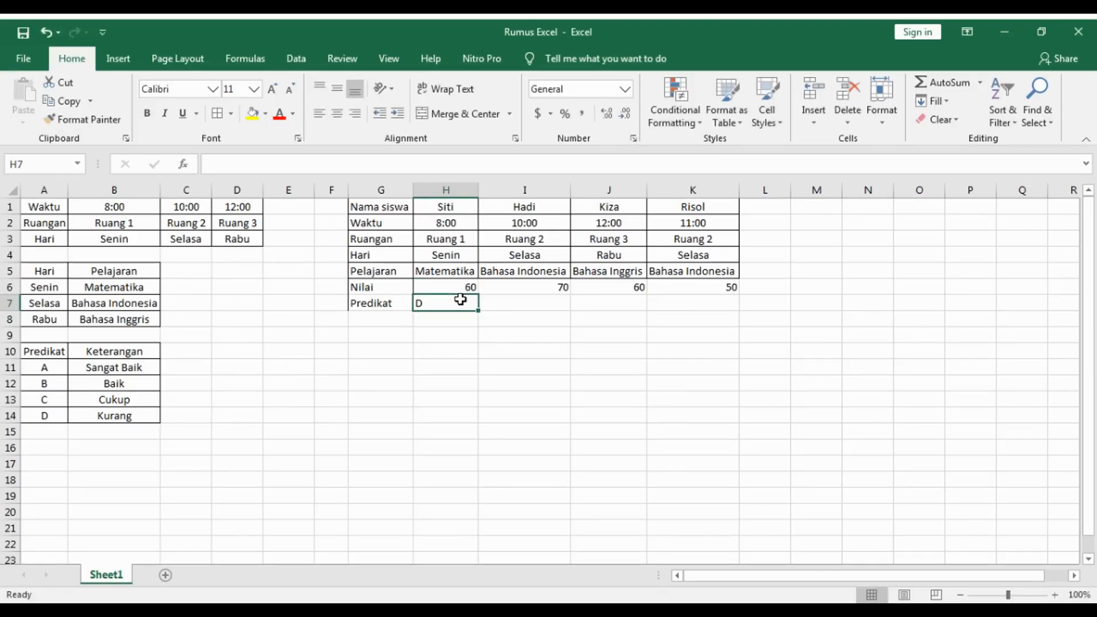
key(Up)
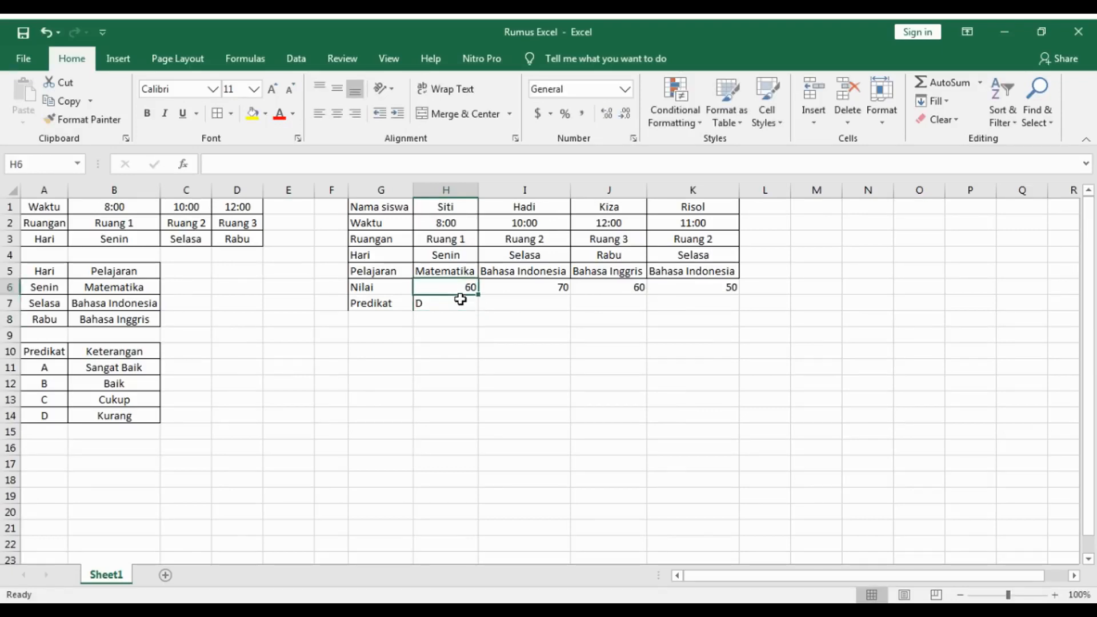
text(61)
key(Return)
click(467, 288)
text(71)
key(Return)
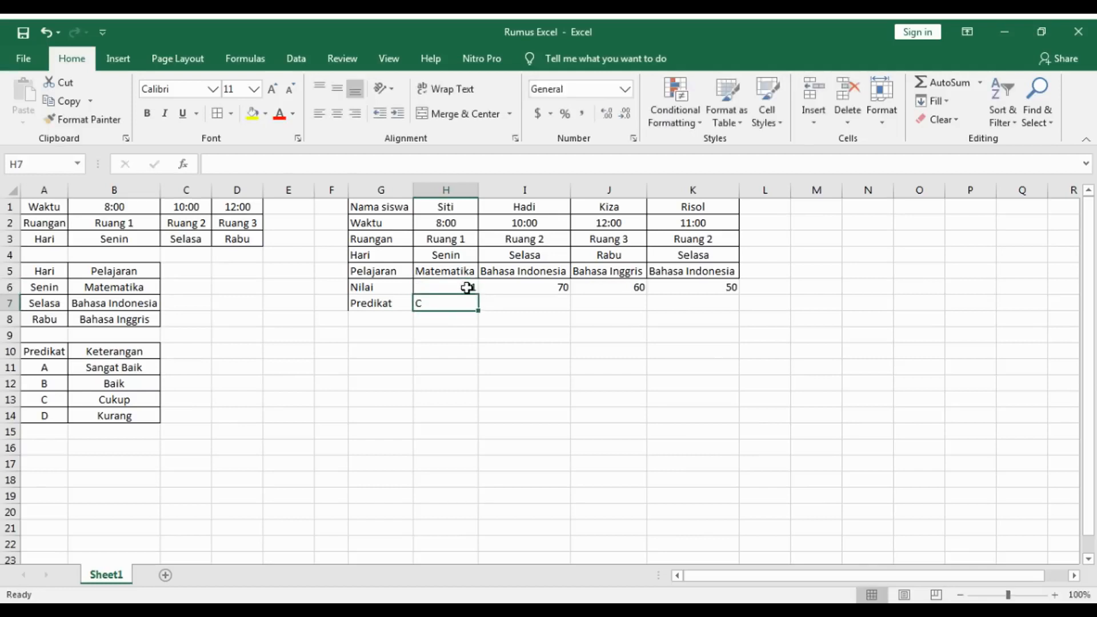
Check the formula's conditions in H7 and test it with a score of 81 in H6
double_click(472, 301)
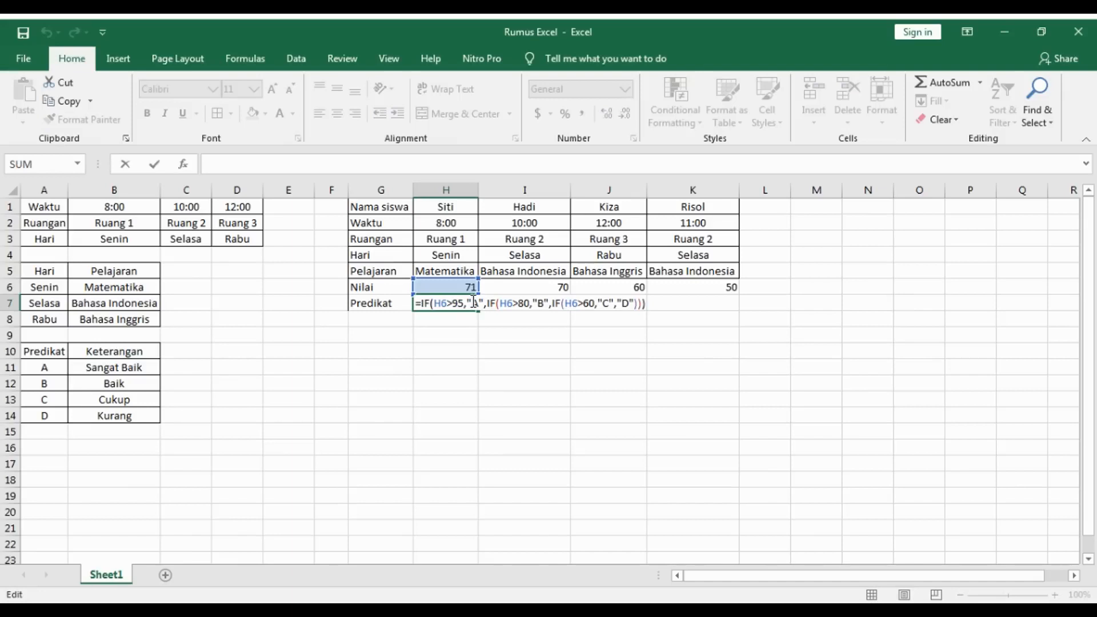
key(Return)
key(Up)
key(Up)
text(81)
key(Return)
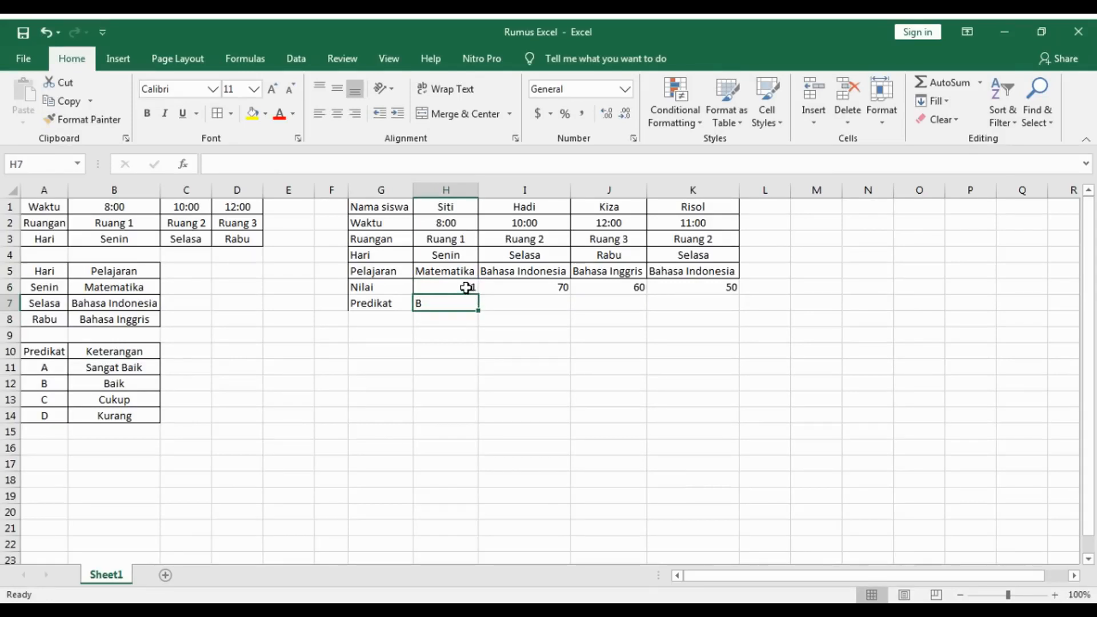
Check the third IF's condition in H7 and test it with a score of 61 in H6
double_click(465, 304)
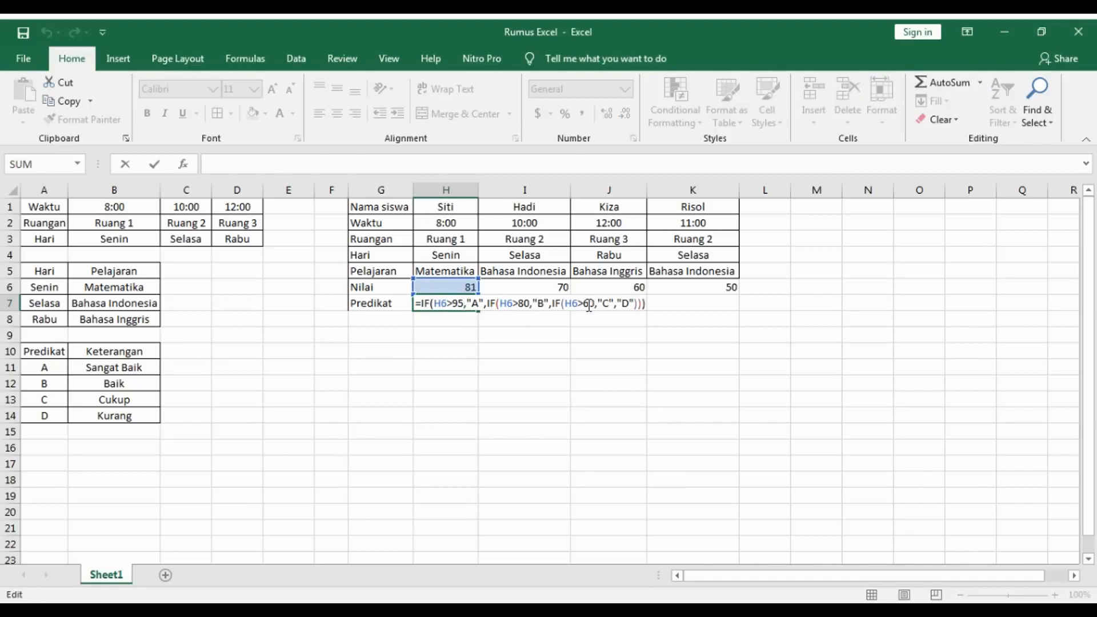
key(Return)
key(Up)
key(Up)
text(61)
key(Return)
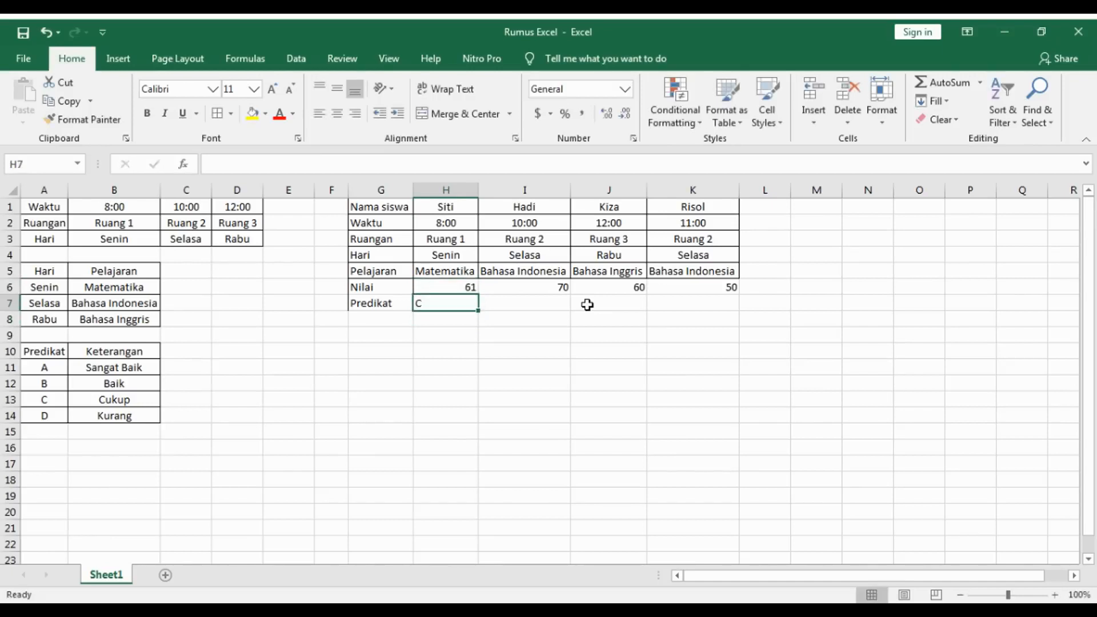
Review the formula in H7 once more and set the score in H6 to 60
double_click(446, 299)
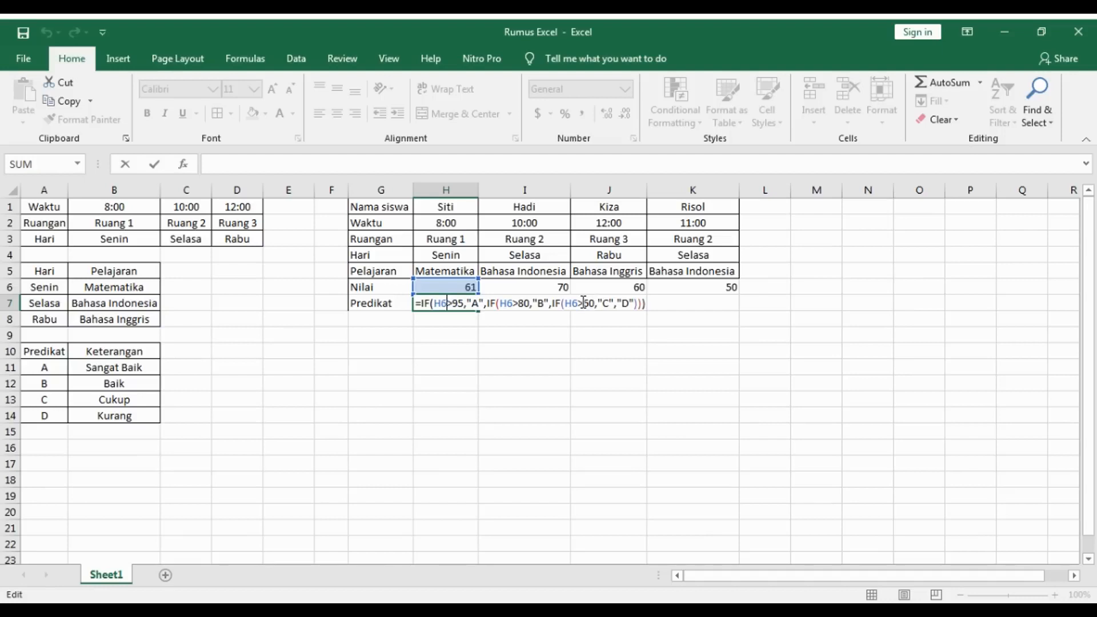
key(Return)
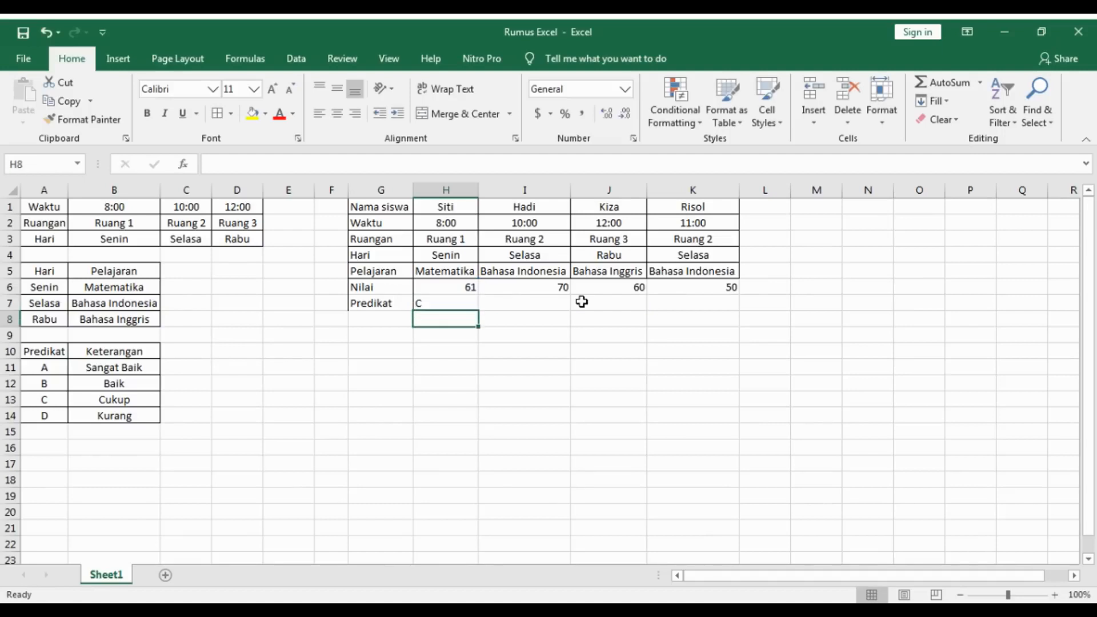
key(Up)
key(Up)
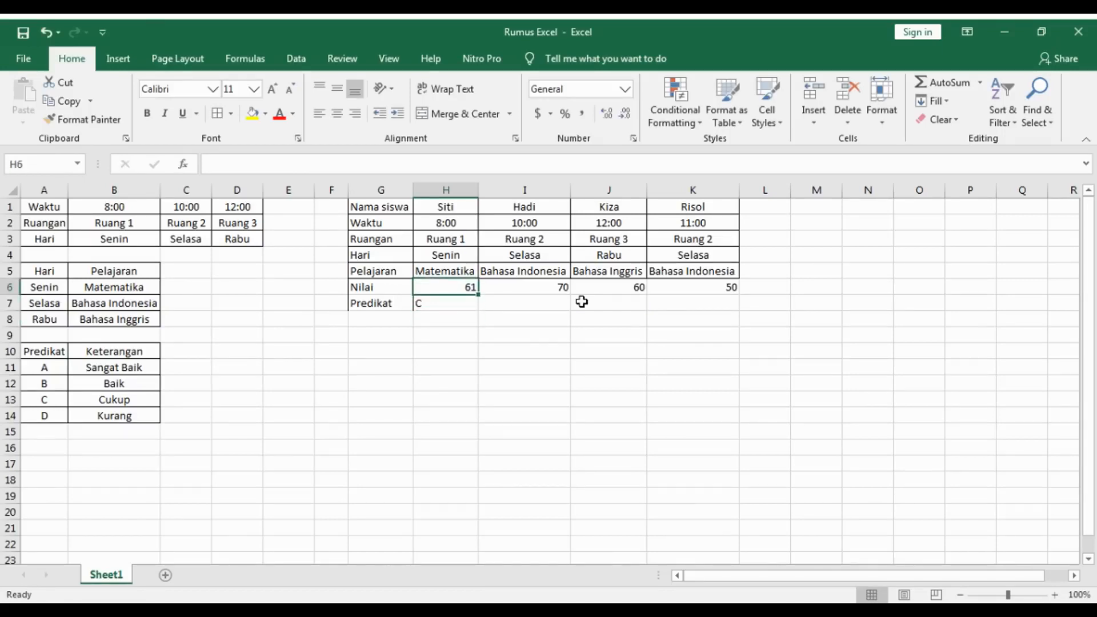
text(60)
key(Return)
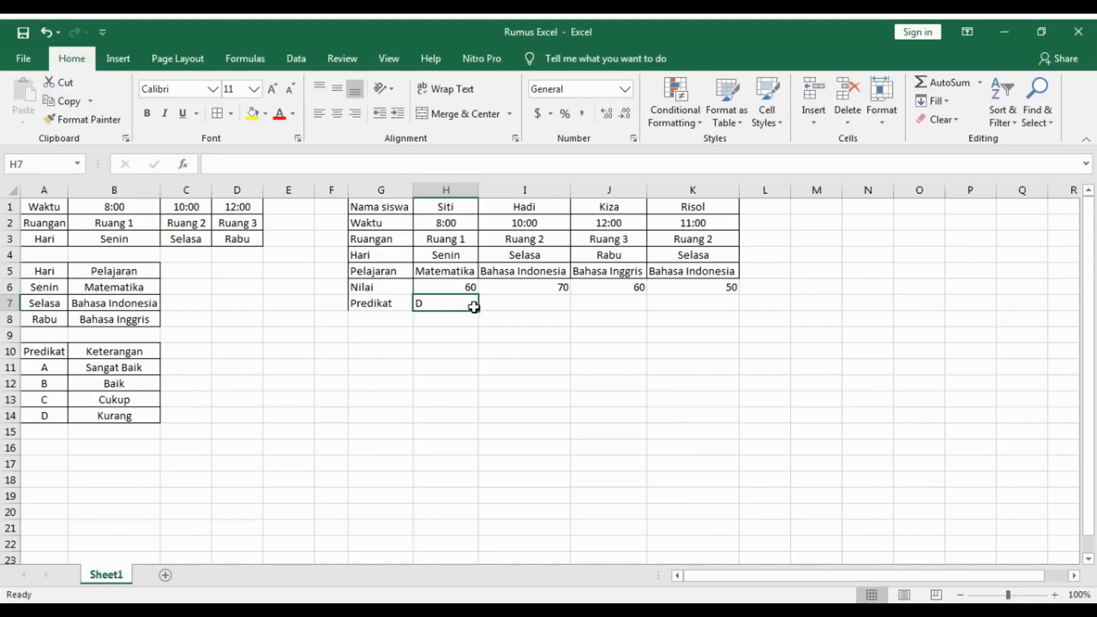
Fill the nested IF formula from H7 across the Predikat row to K7
drag(481, 312, 737, 313)
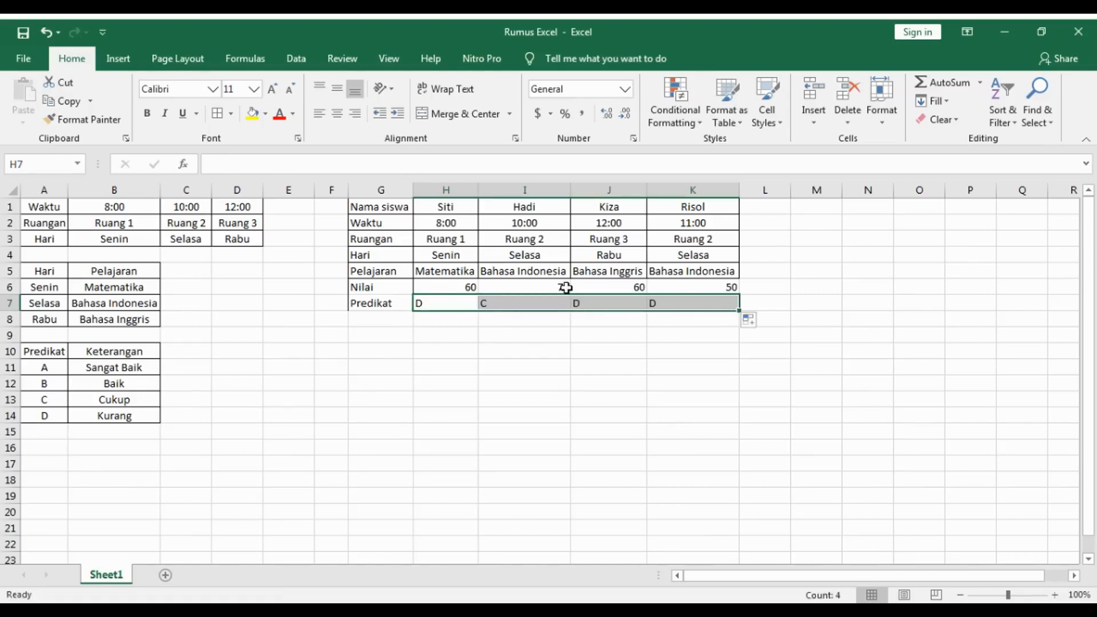
Set the Nilai scores to 61 in J6 and 96 in H6
click(602, 290)
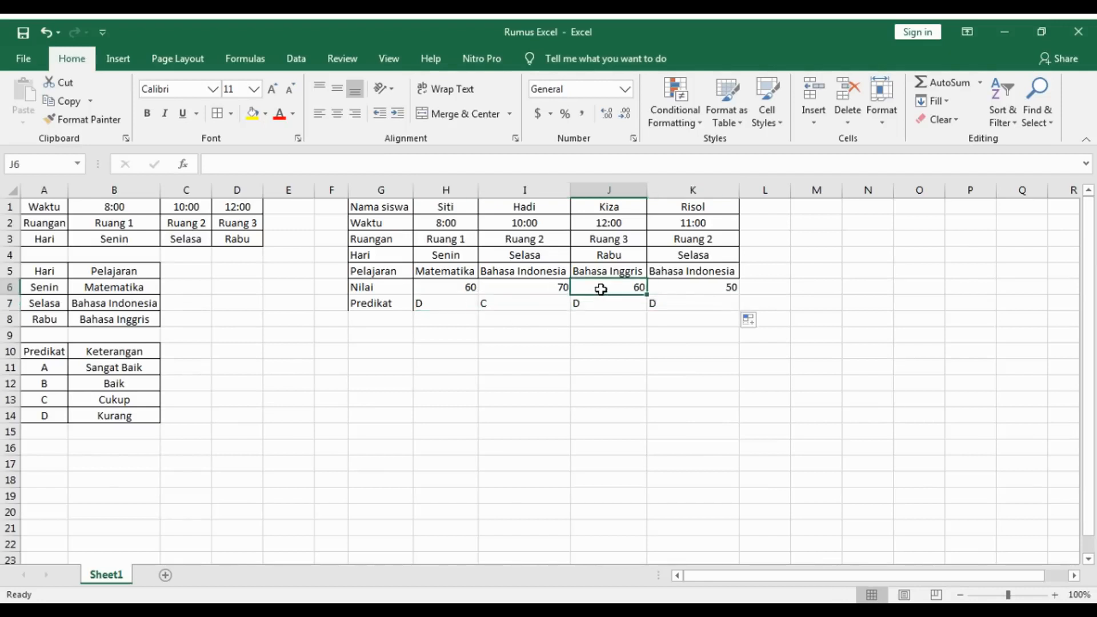
text(61)
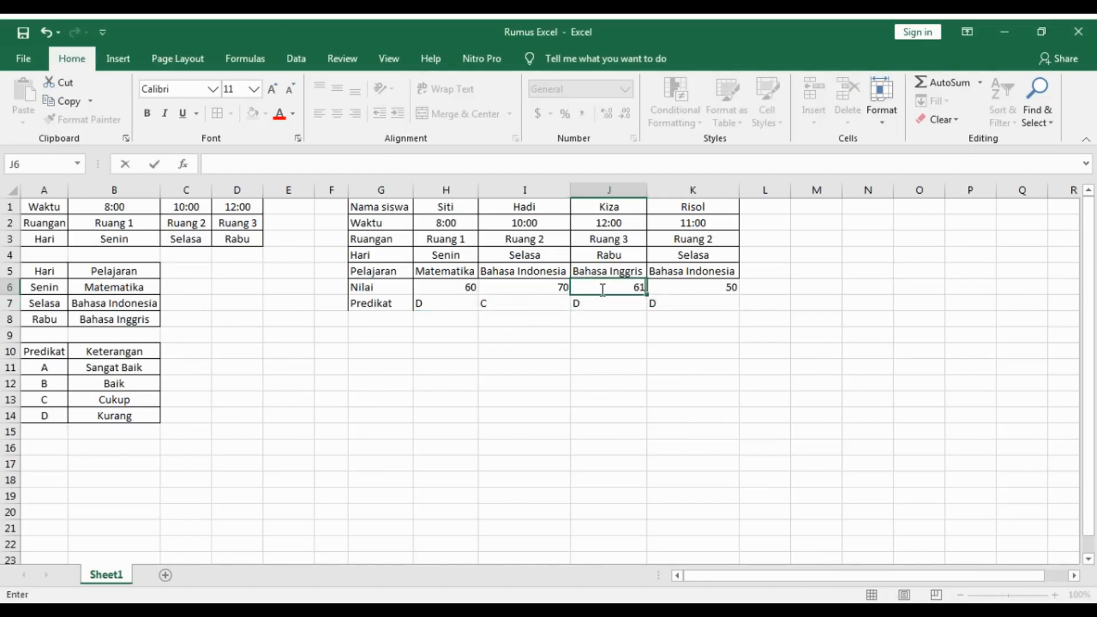
key(Return)
click(463, 286)
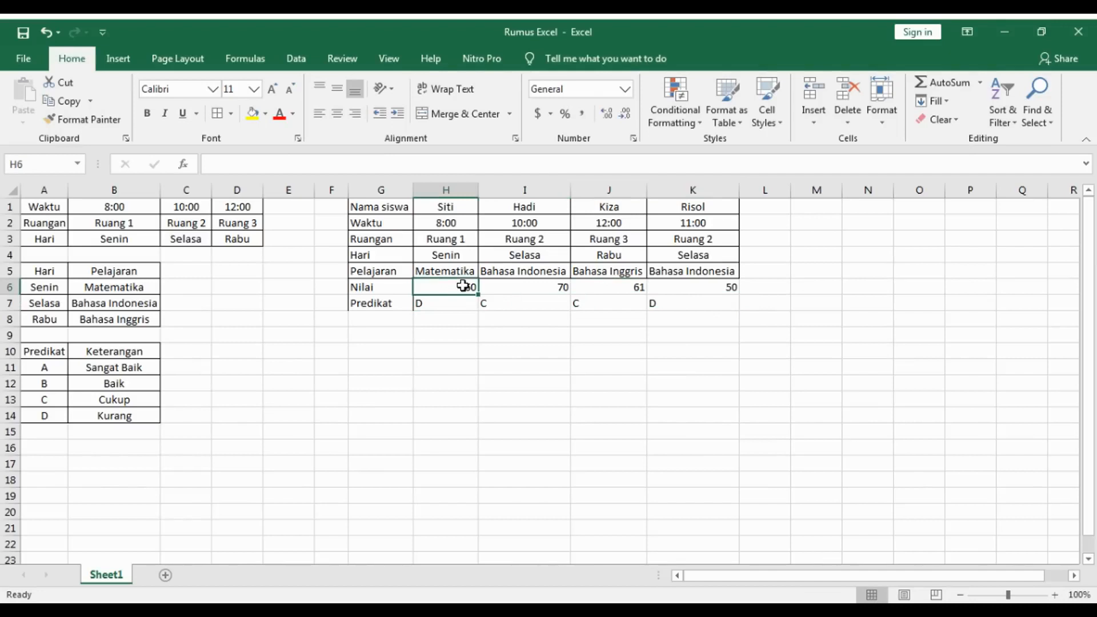
text(96)
key(Return)
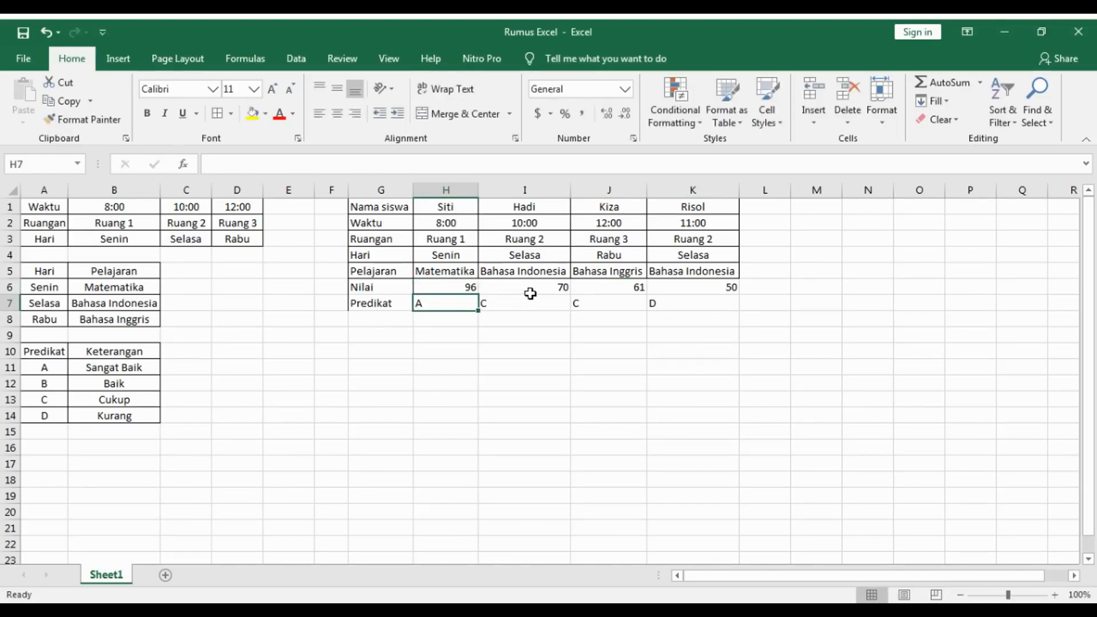
Test the grading formula with a score of 80 in I6, and set the score to 81
click(545, 290)
text(80)
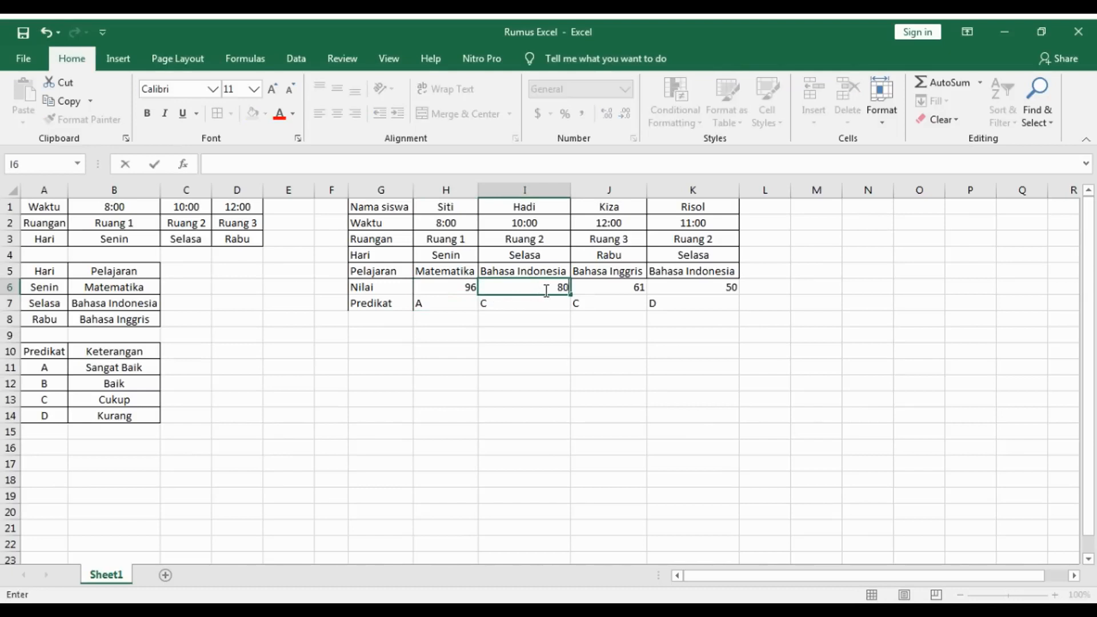
key(Return)
click(545, 290)
text(81)
key(Return)
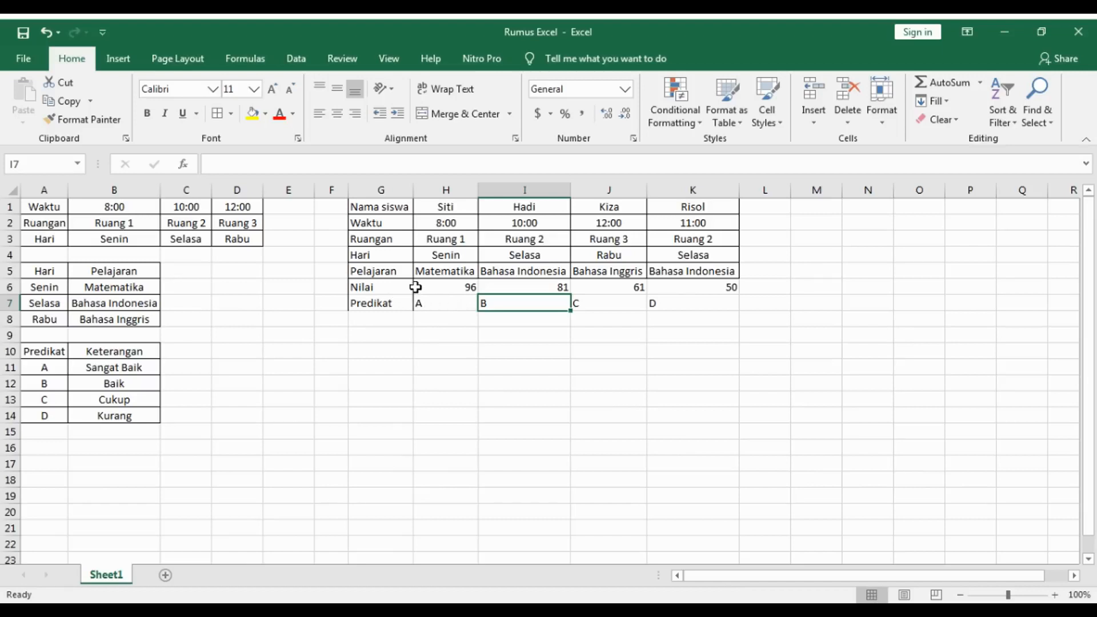
Center the scores and grades in the Nilai and Predikat rows, H6:K7
drag(437, 287, 673, 299)
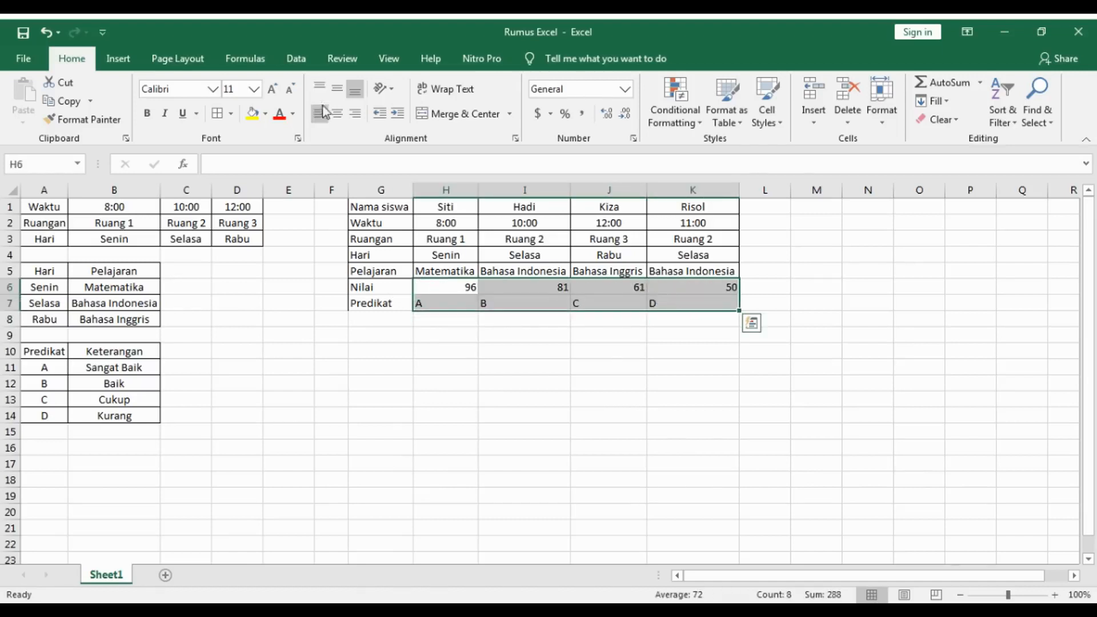
click(337, 114)
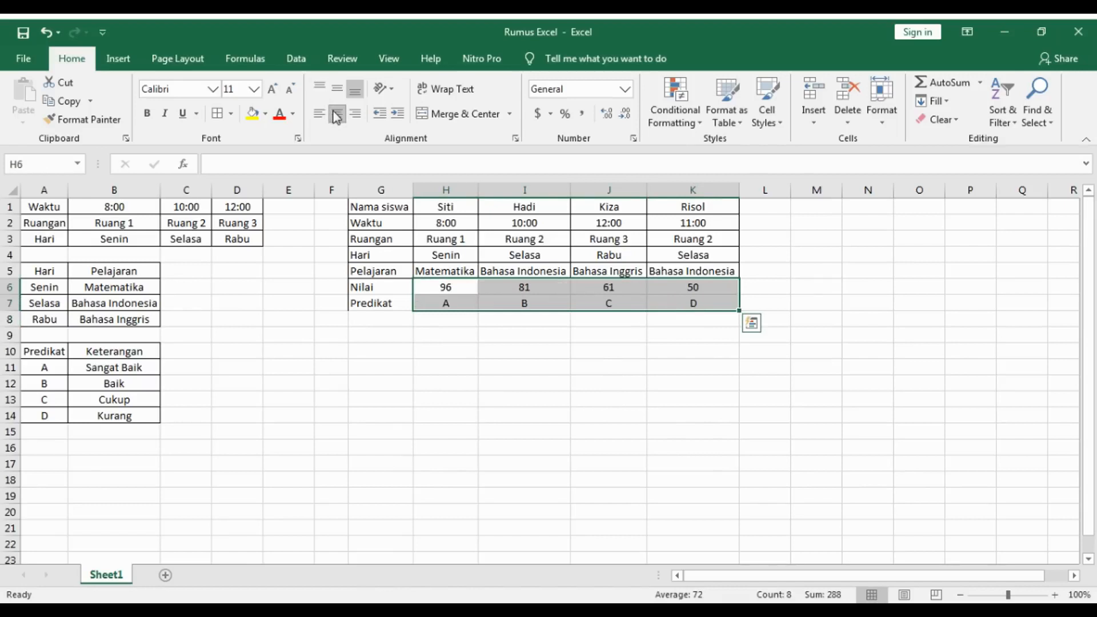
click(544, 339)
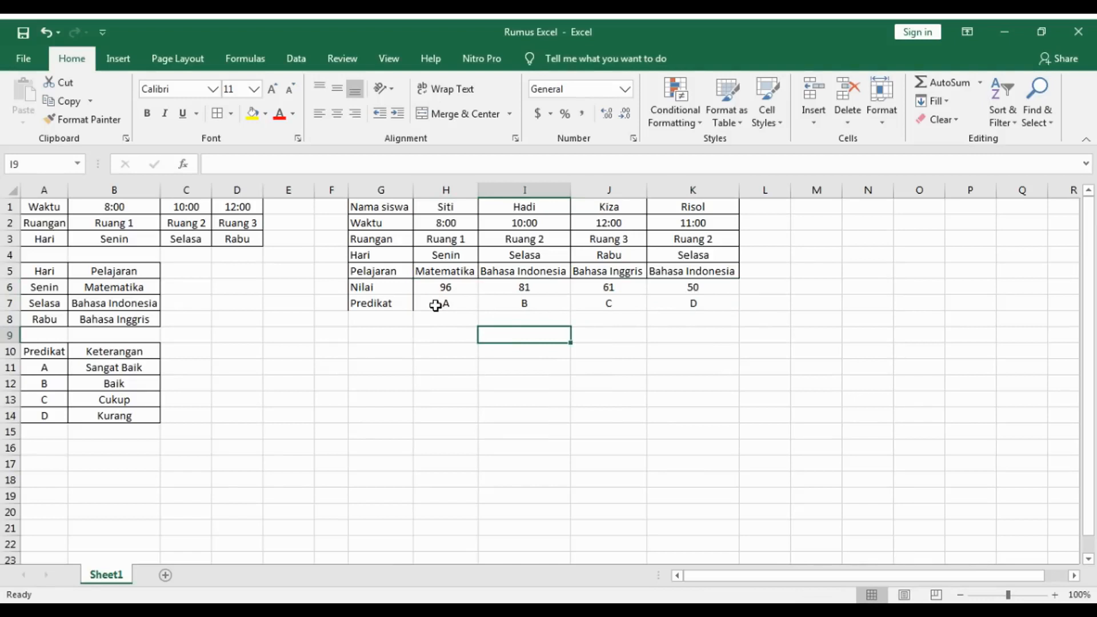
Add the row label "Keterangan" in G8 below Predikat
click(398, 319)
text(Keterangan)
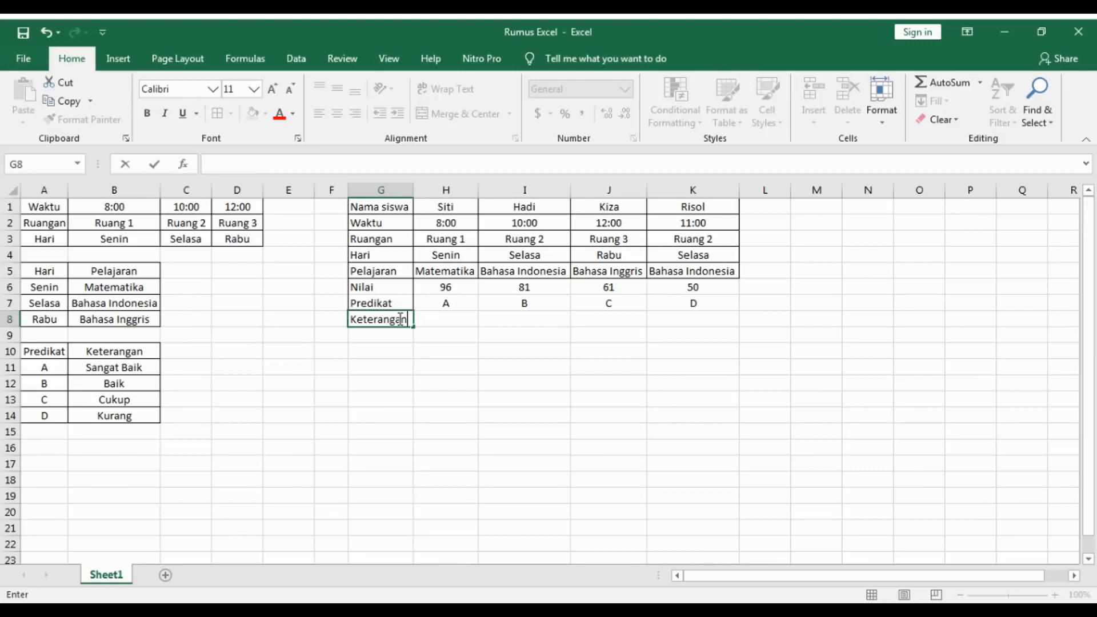
key(Return)
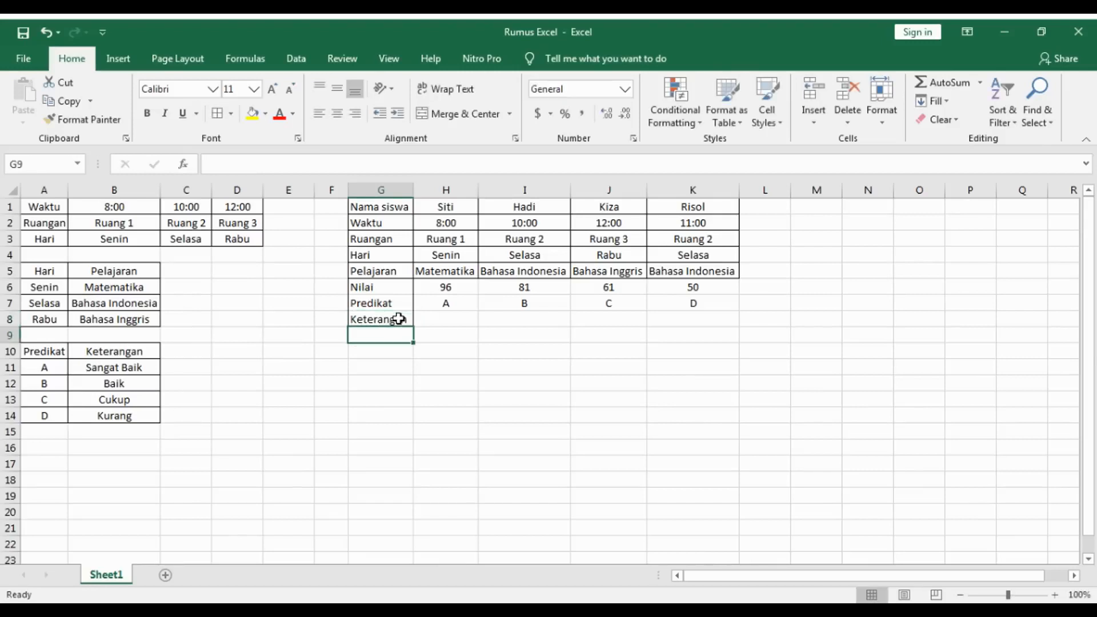
Enter =VLOOKUP(H7,A10:B14,2,FALSE) in H8 to look up the grade's description
key(Up)
key(Right)
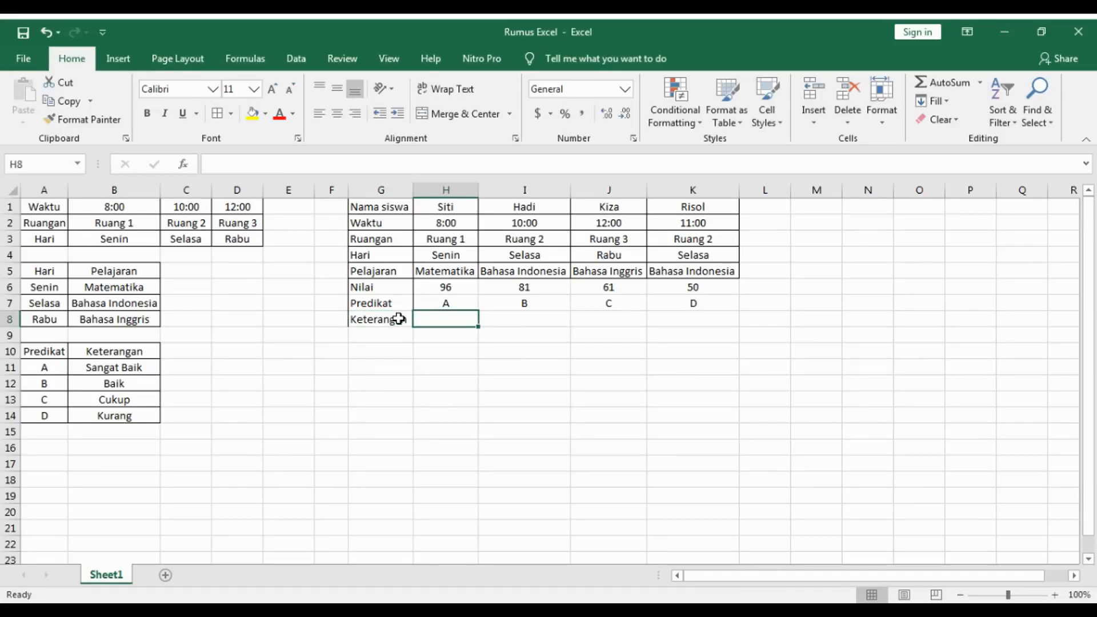
text(=)
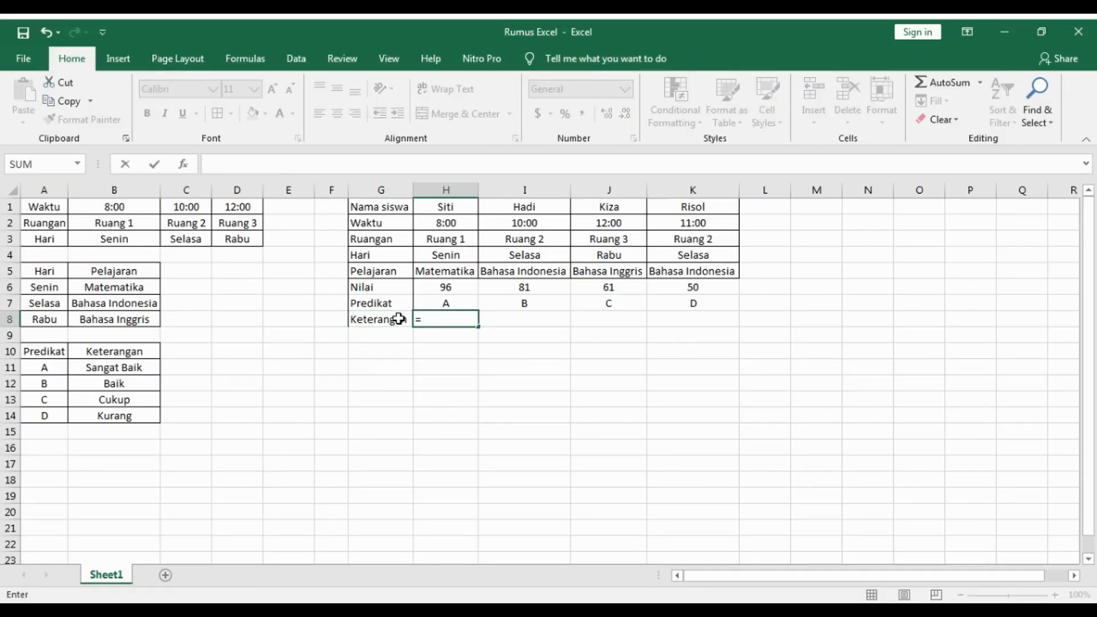
text(VLOOKUP()
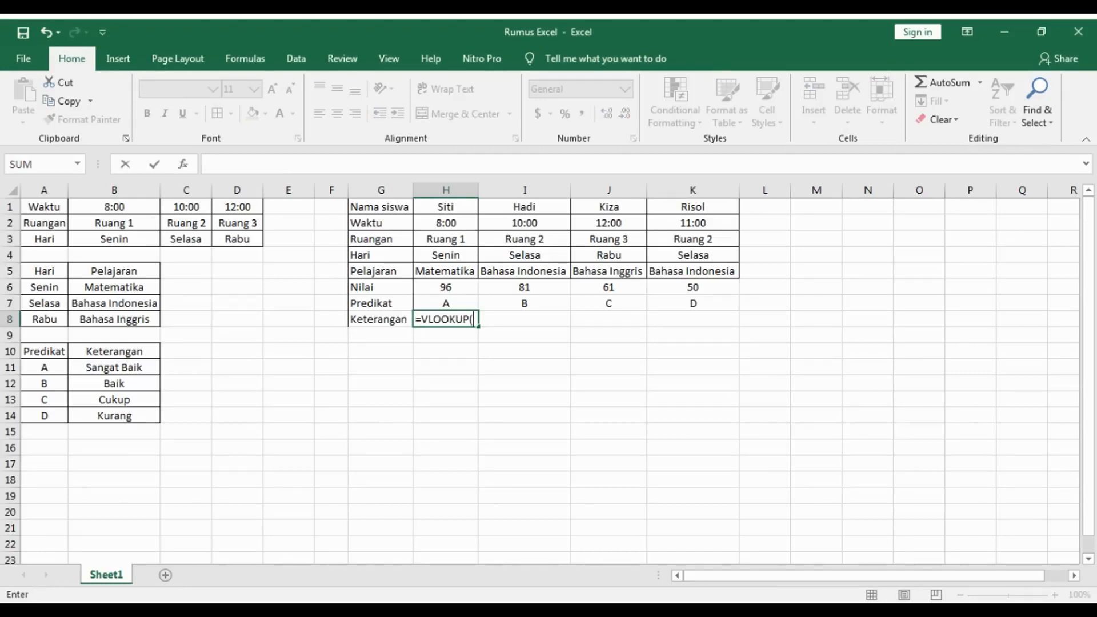
click(443, 303)
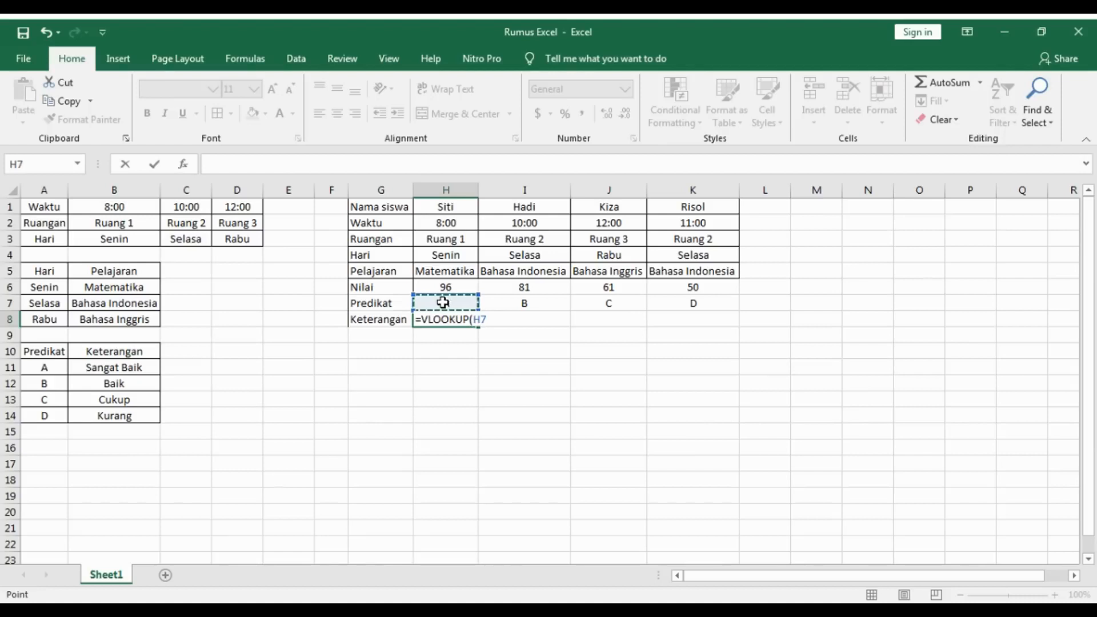
text(,)
click(45, 352)
drag(45, 353, 115, 419)
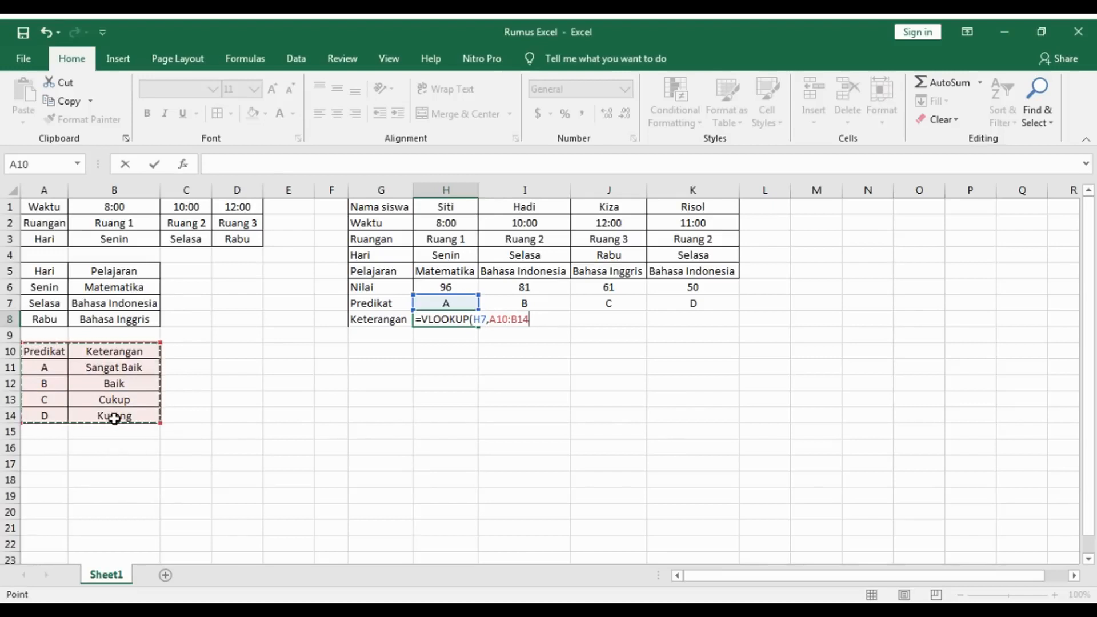
text(,)
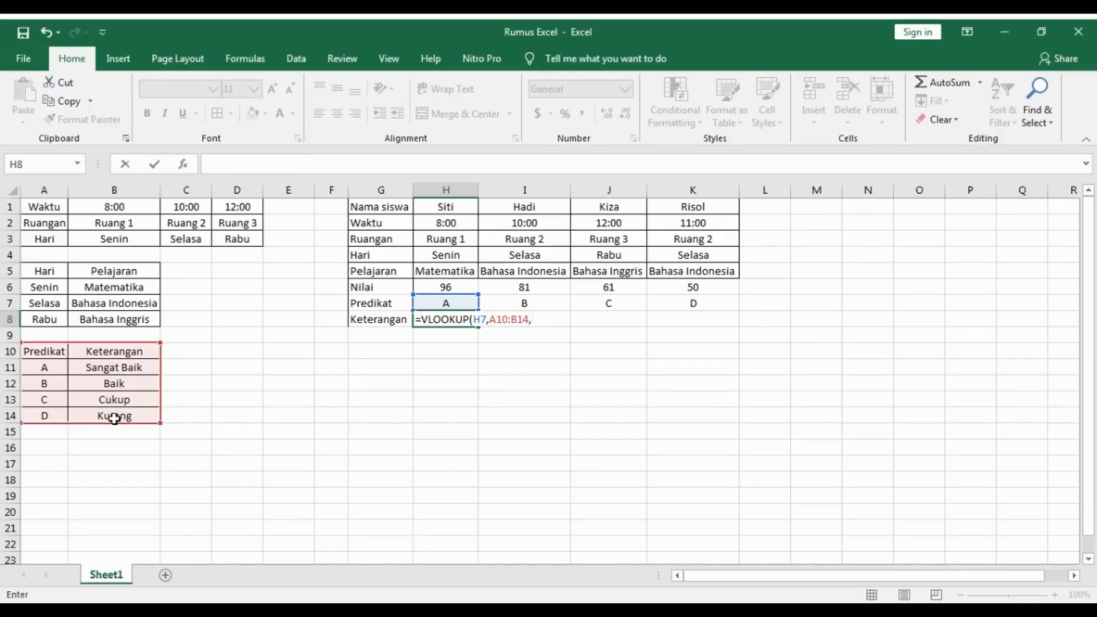
text(2,FALSE))
key(Return)
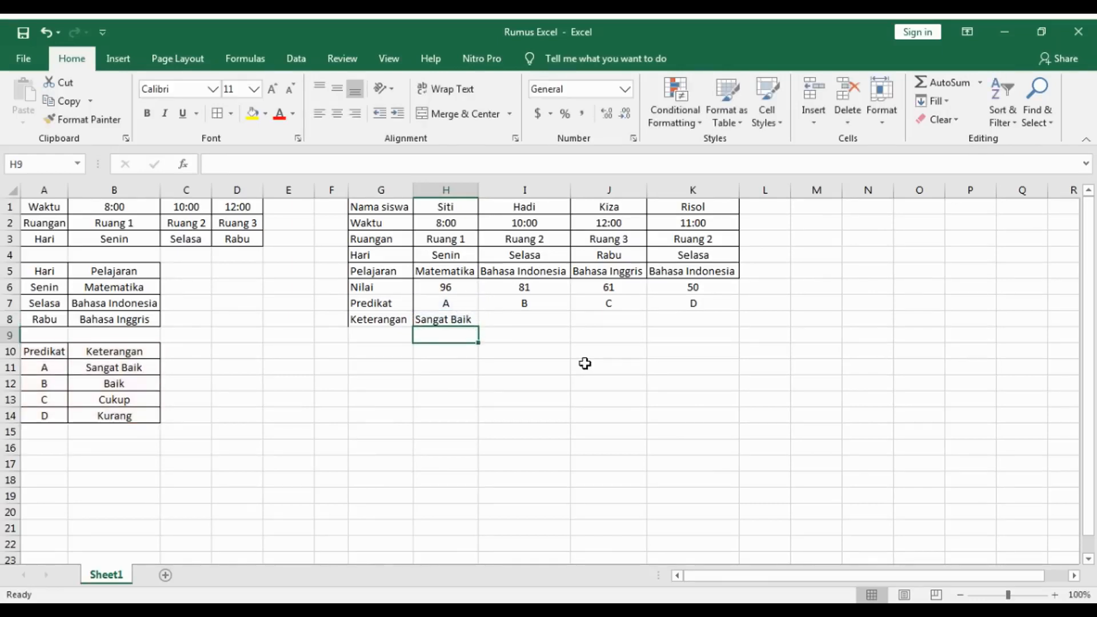
Make the lookup range in H8's VLOOKUP formula absolute as $A$10:$B$14
click(457, 318)
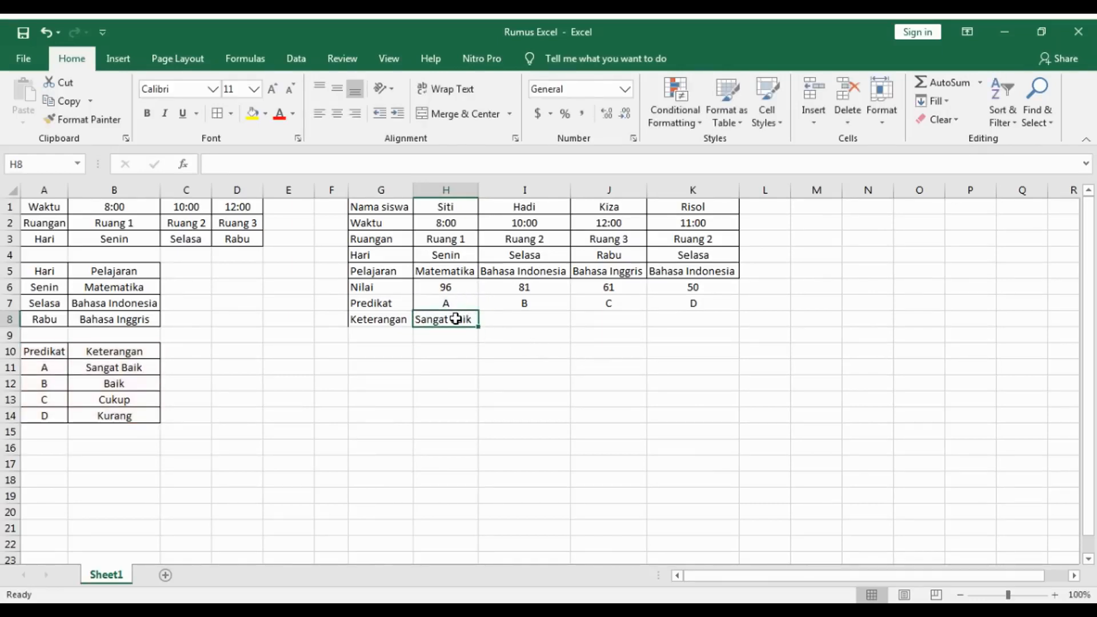
double_click(457, 319)
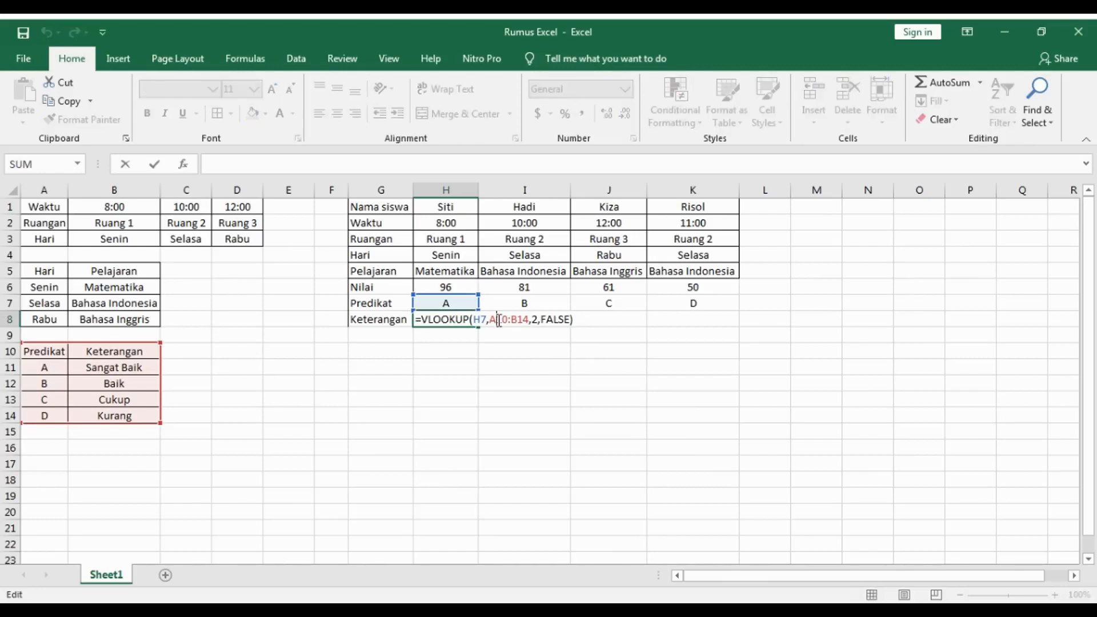
click(499, 320)
key(F4)
click(531, 320)
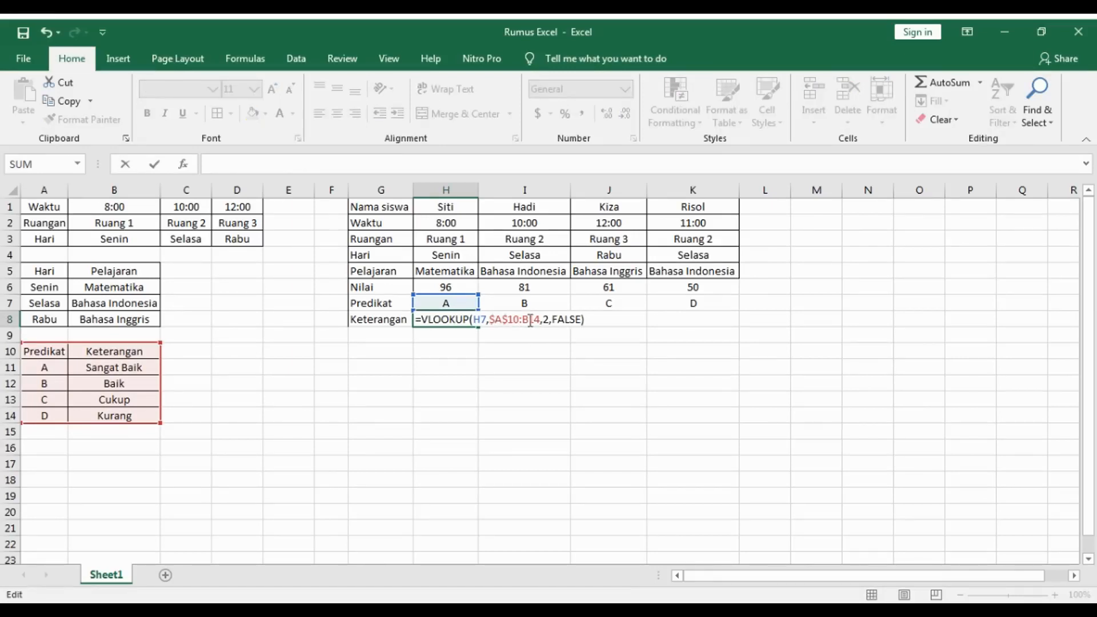
key(F4)
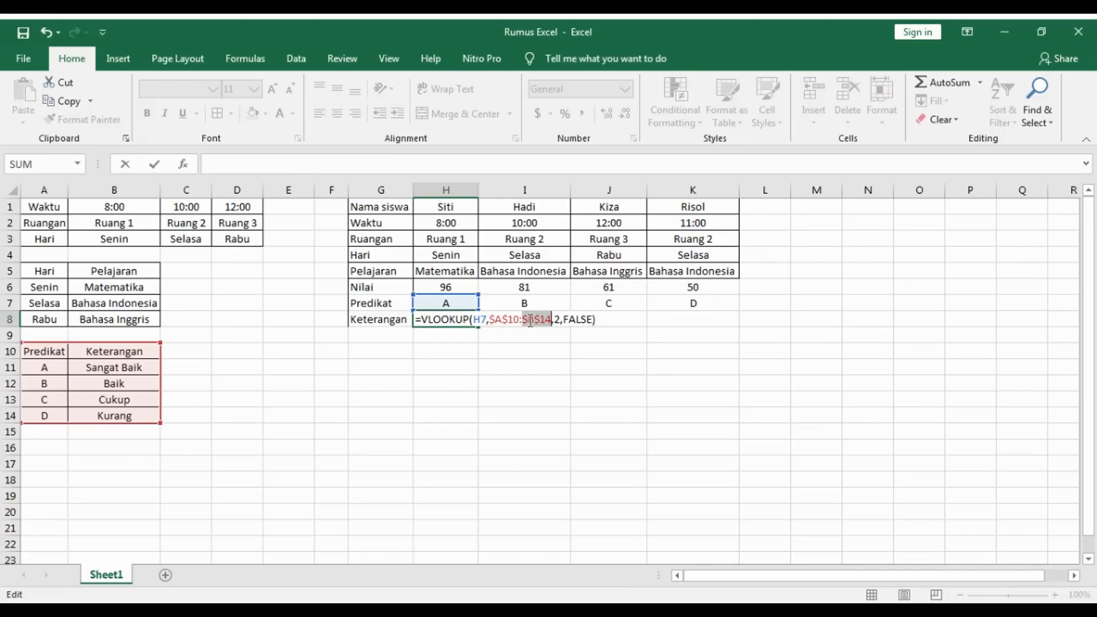
key(Return)
Fill the VLOOKUP formula from H8 across the Keterangan row to K8
click(467, 319)
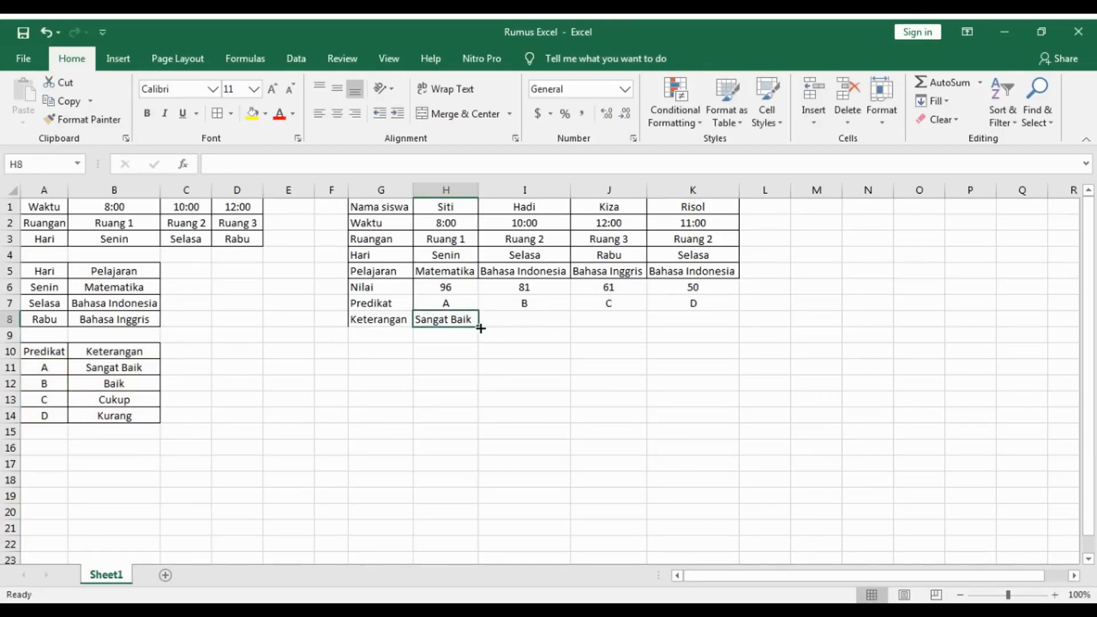
drag(479, 328, 704, 328)
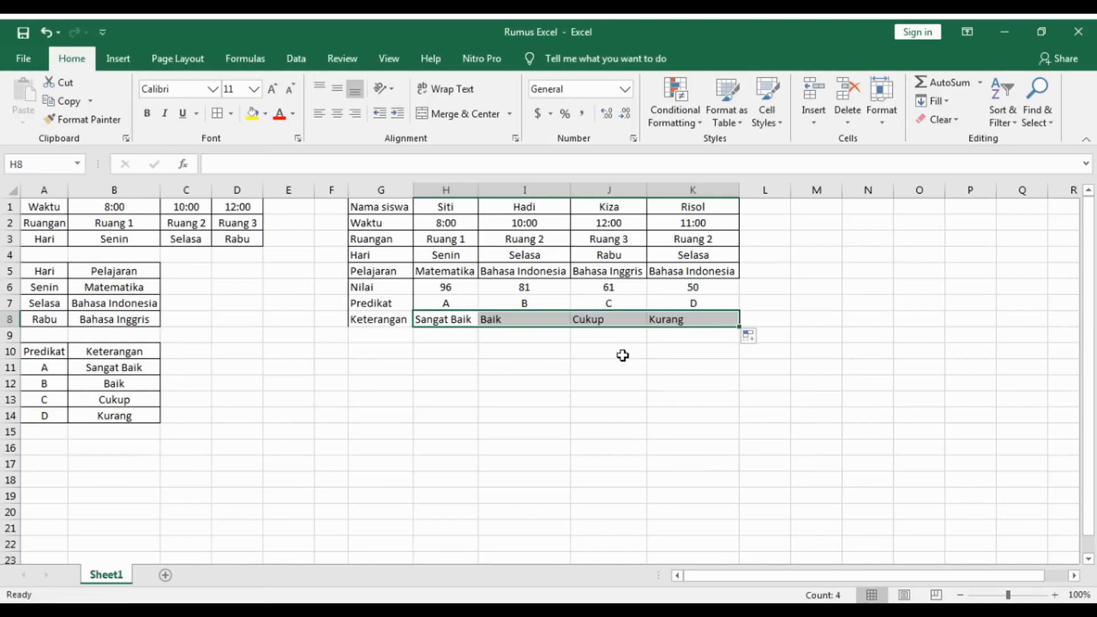
click(661, 362)
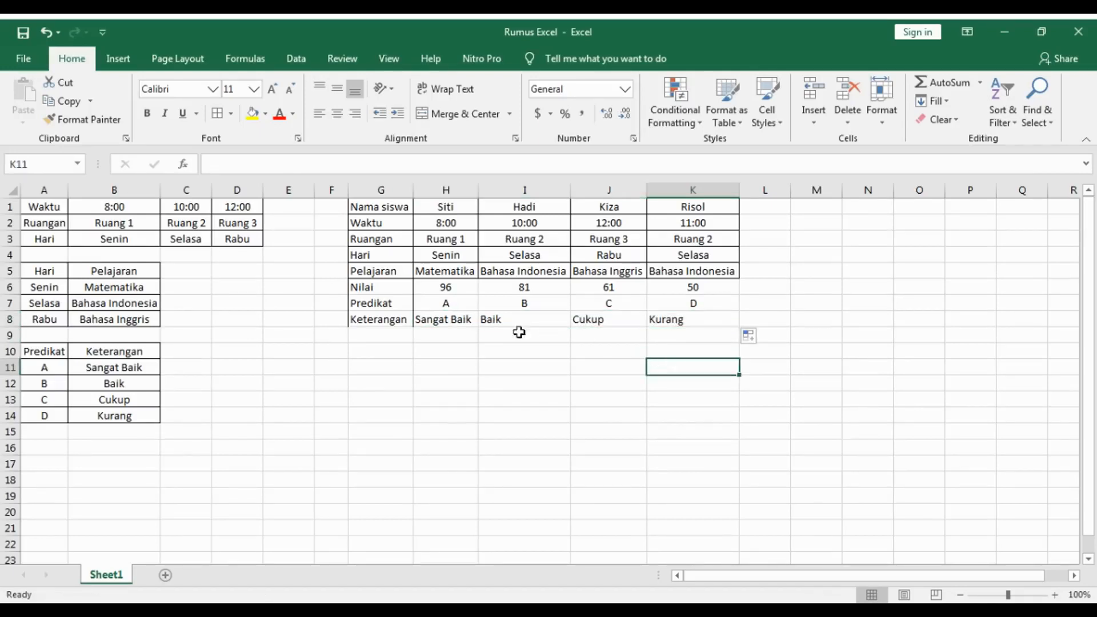
Center the descriptions in the Keterangan row, H8:K8
click(462, 318)
drag(461, 319, 698, 319)
click(337, 113)
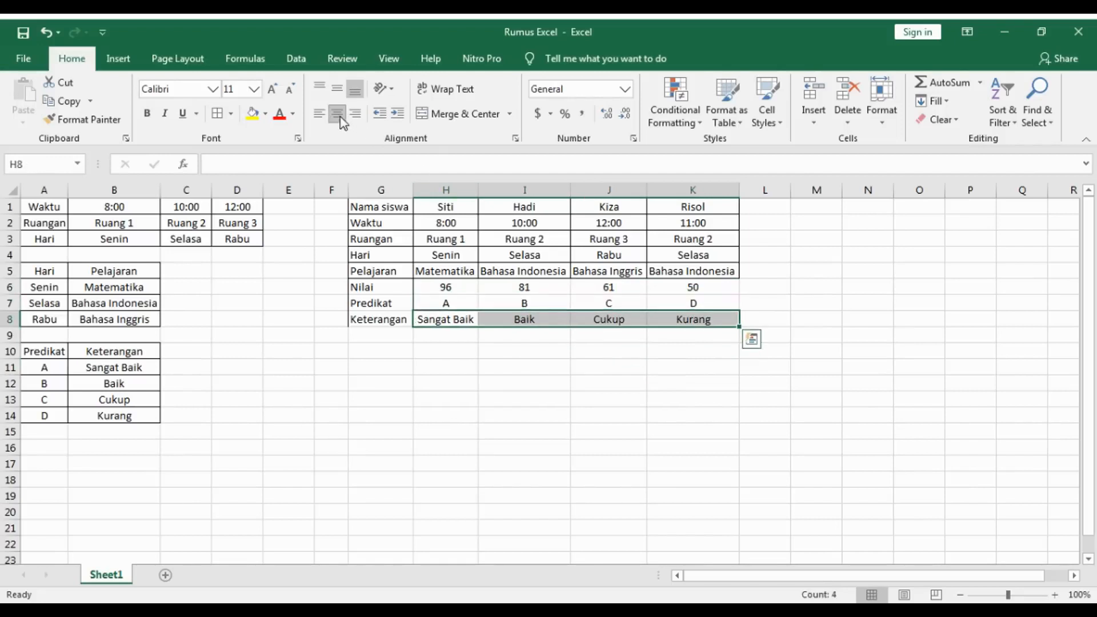
click(597, 384)
click(449, 304)
click(525, 304)
click(605, 310)
click(666, 305)
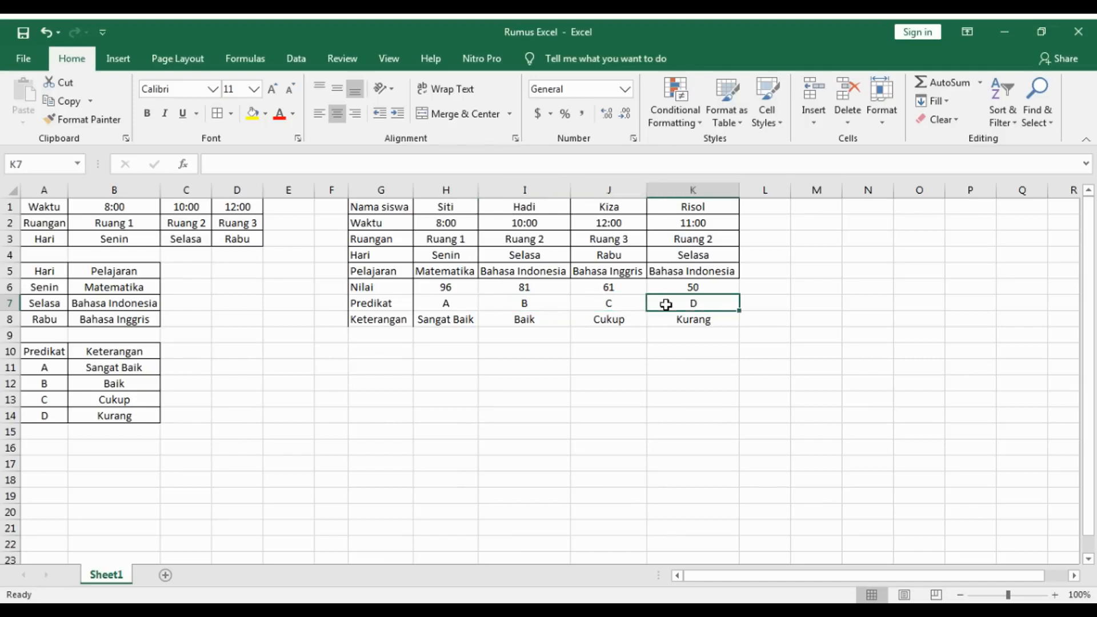
Apply all borders to the Nilai, Predikat and Keterangan rows, G6:K8
drag(370, 289, 694, 318)
click(217, 114)
click(497, 353)
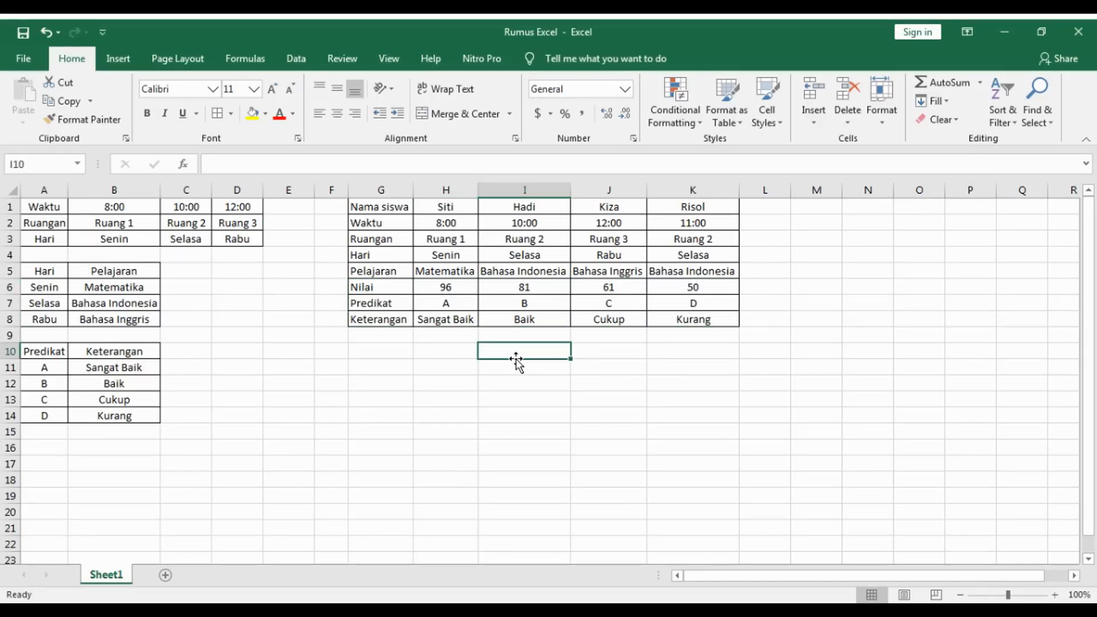
Review the VLOOKUP formula in H5, the nested IF in H7 and the HLOOKUP formula in H3 without changing them
click(440, 275)
double_click(440, 275)
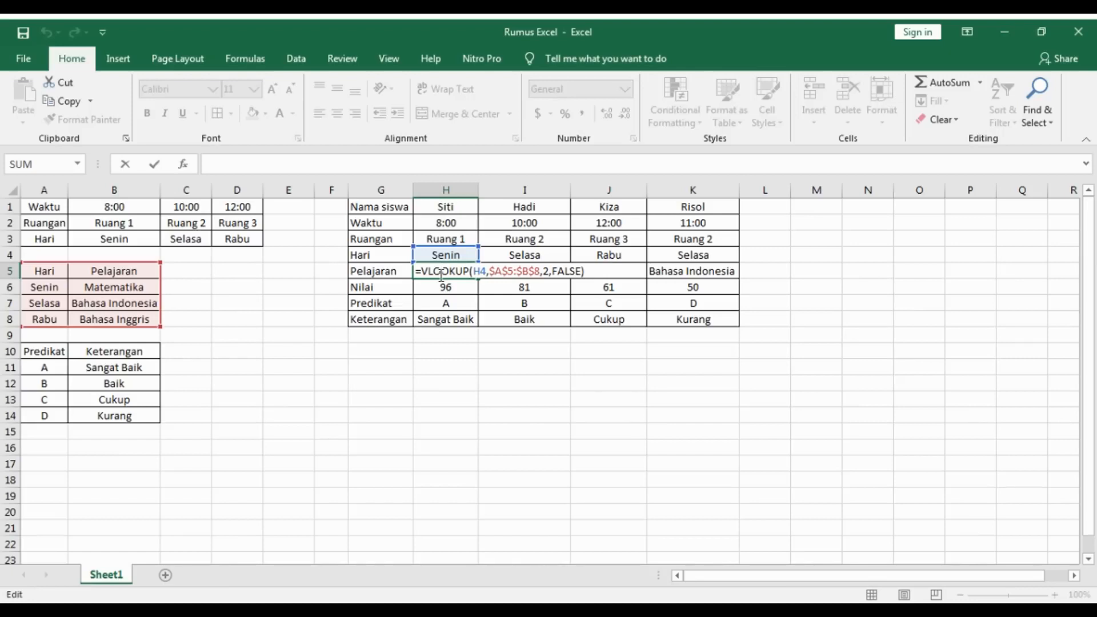
key(Return)
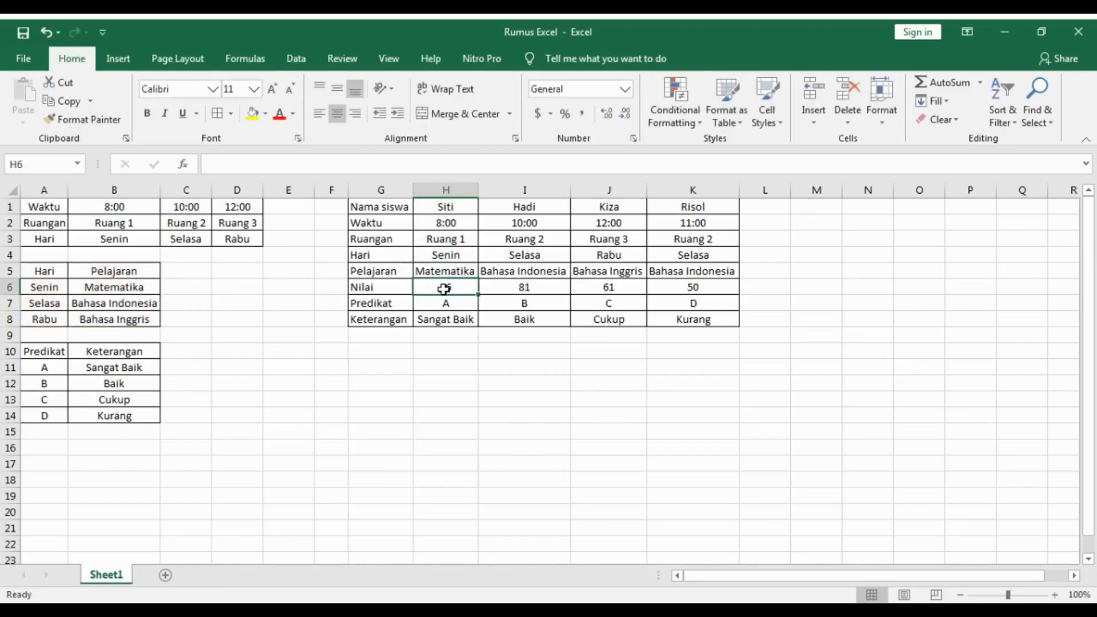
double_click(446, 302)
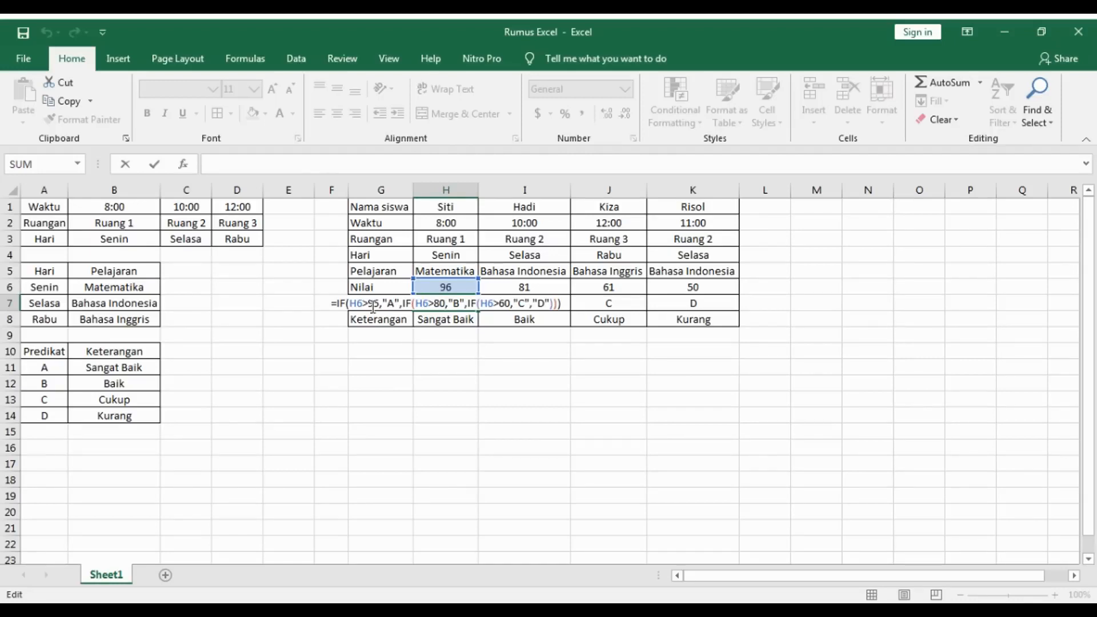
key(Return)
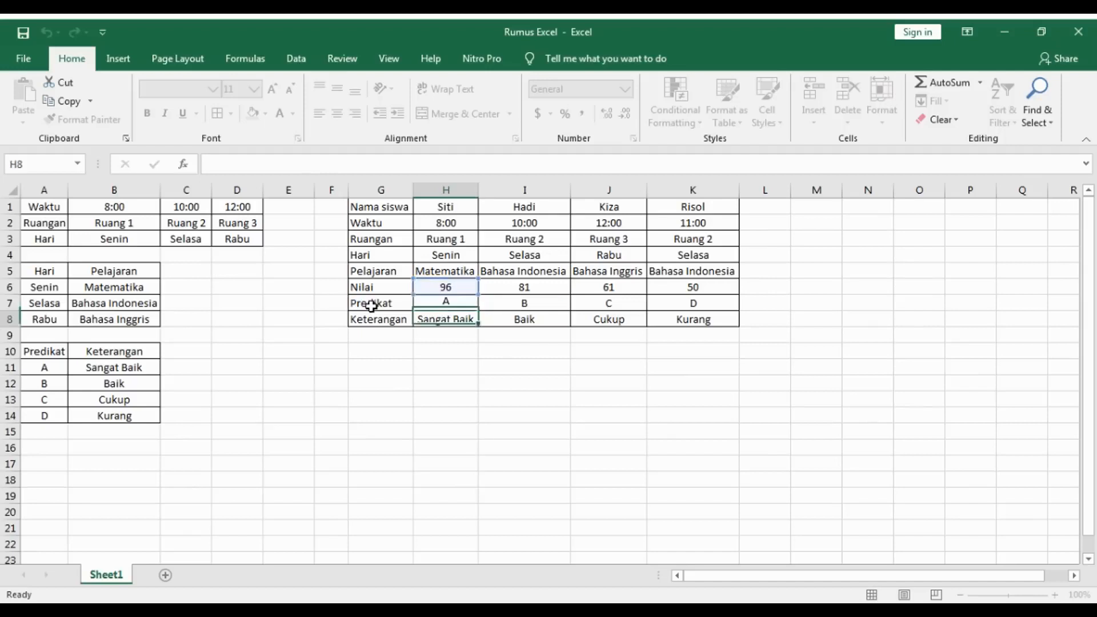
click(445, 240)
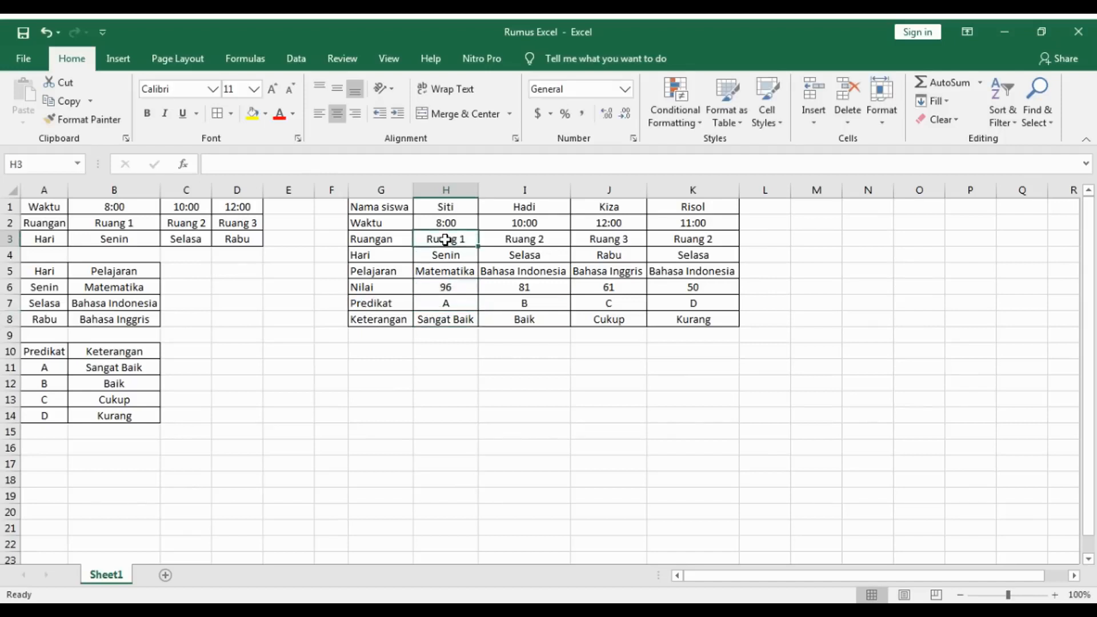
double_click(446, 240)
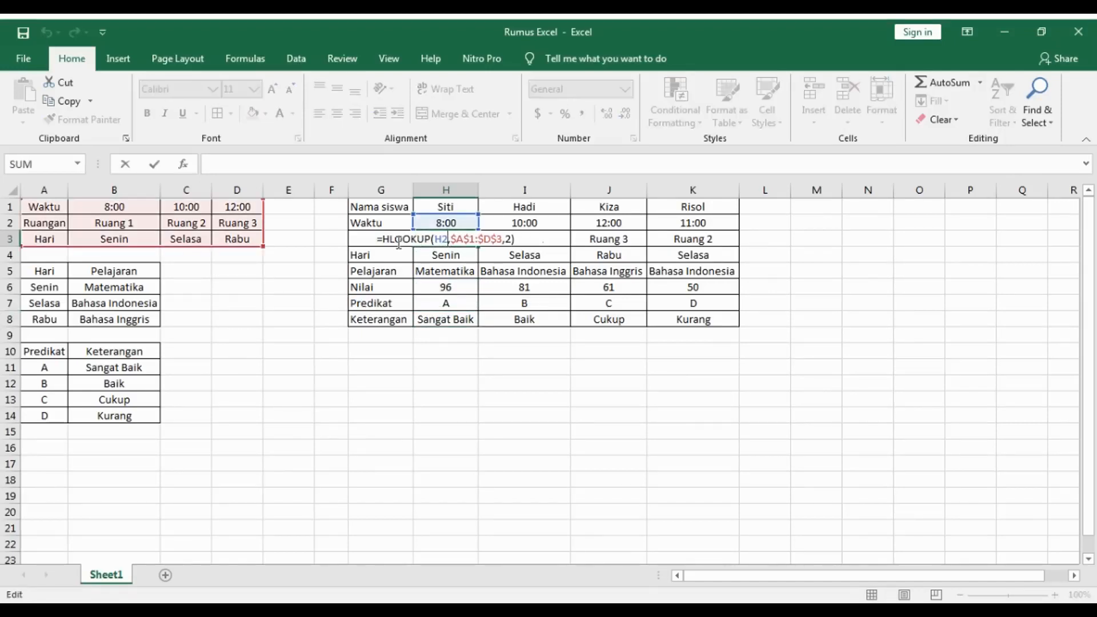
drag(449, 239, 436, 239)
click(441, 239)
key(Return)
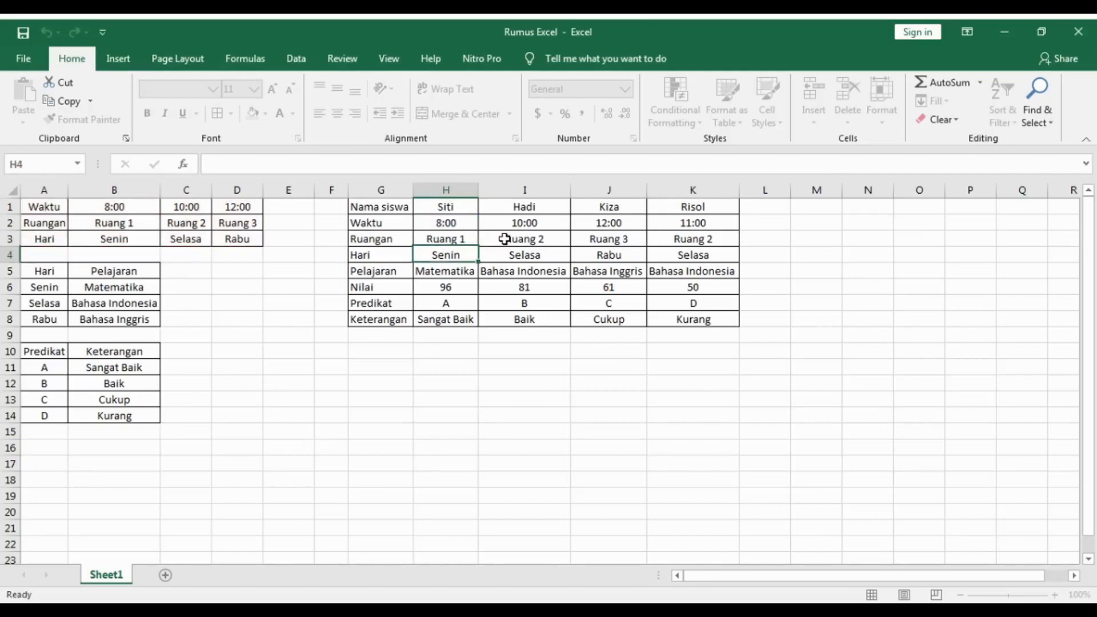
Review the HLOOKUP formula in H4 of the Hari row without changing it
click(454, 240)
double_click(457, 255)
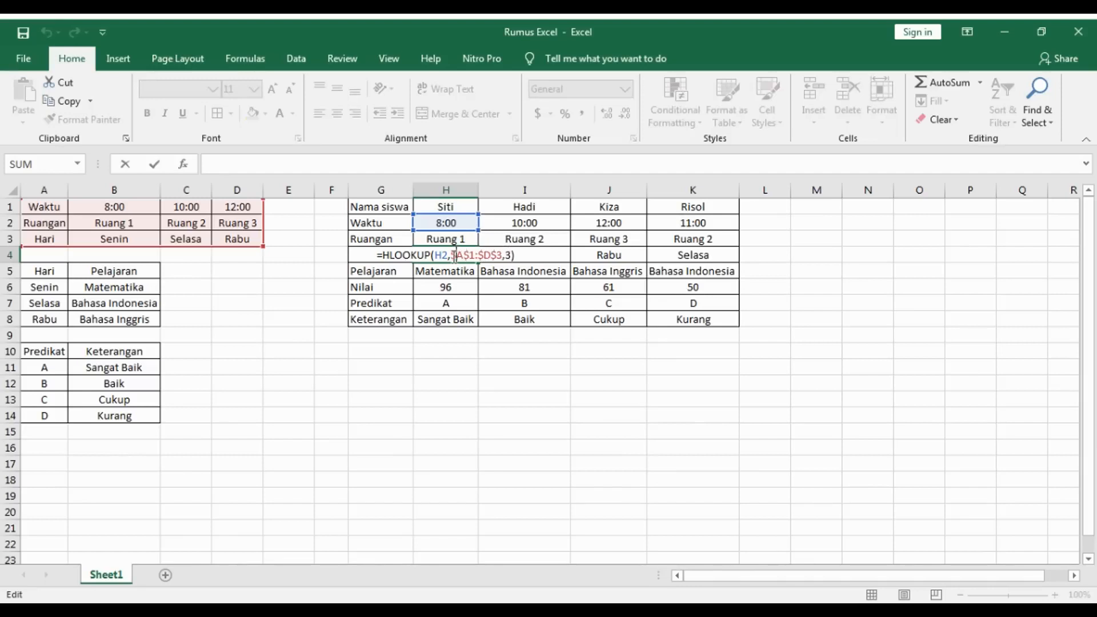
key(Return)
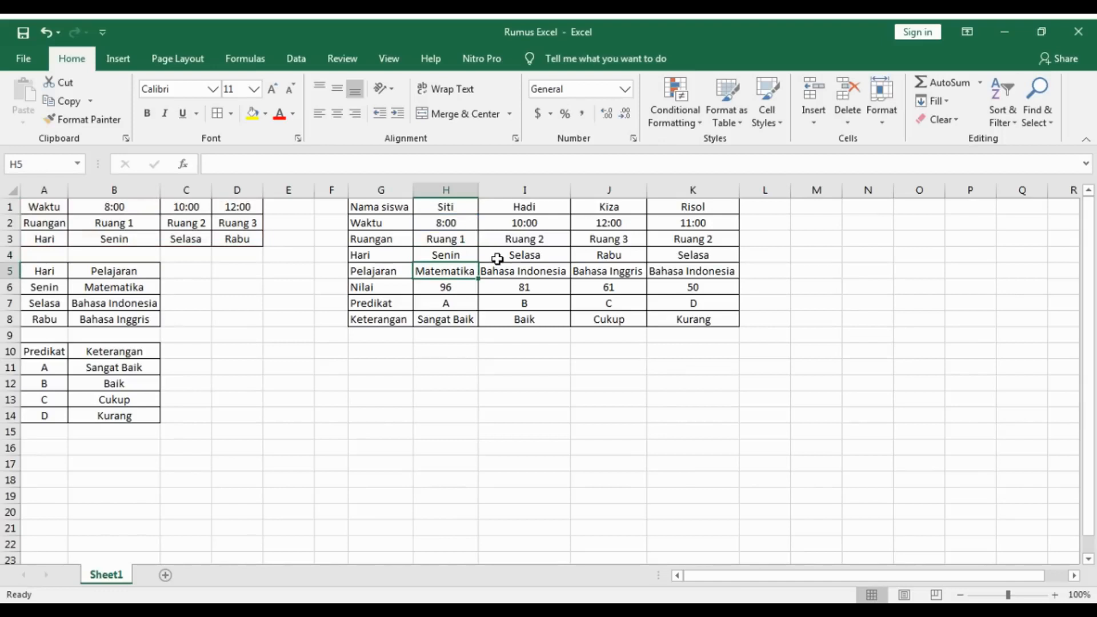
Fill the HLOOKUP formula from H3 across the Ruangan row to K3 again and check the copied formula in I3
click(466, 241)
drag(479, 246, 719, 253)
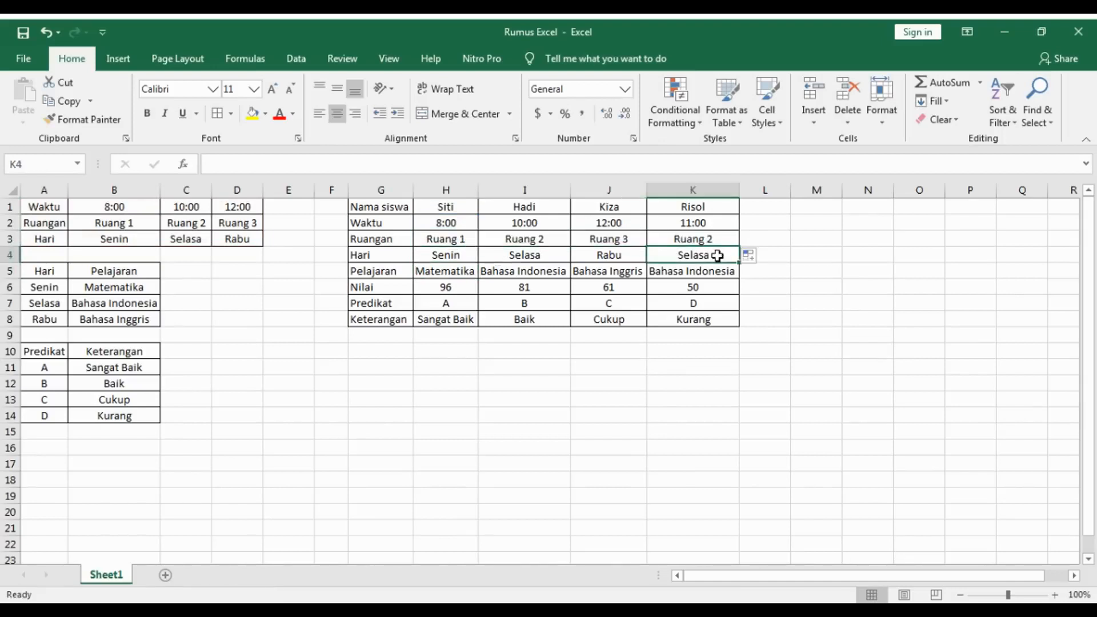
double_click(510, 238)
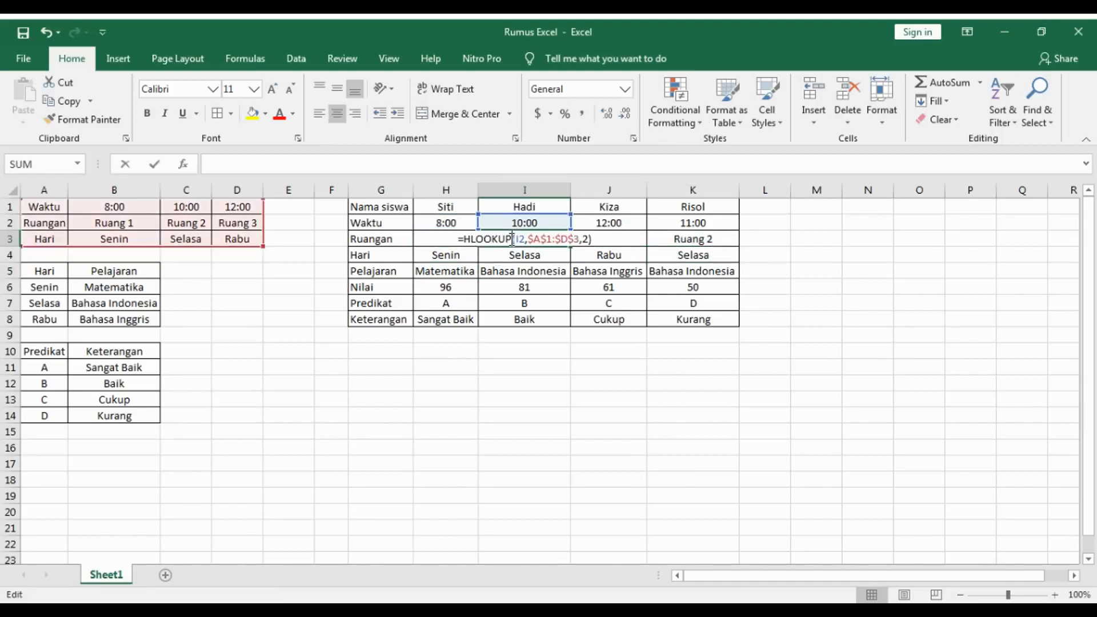
key(Return)
click(548, 237)
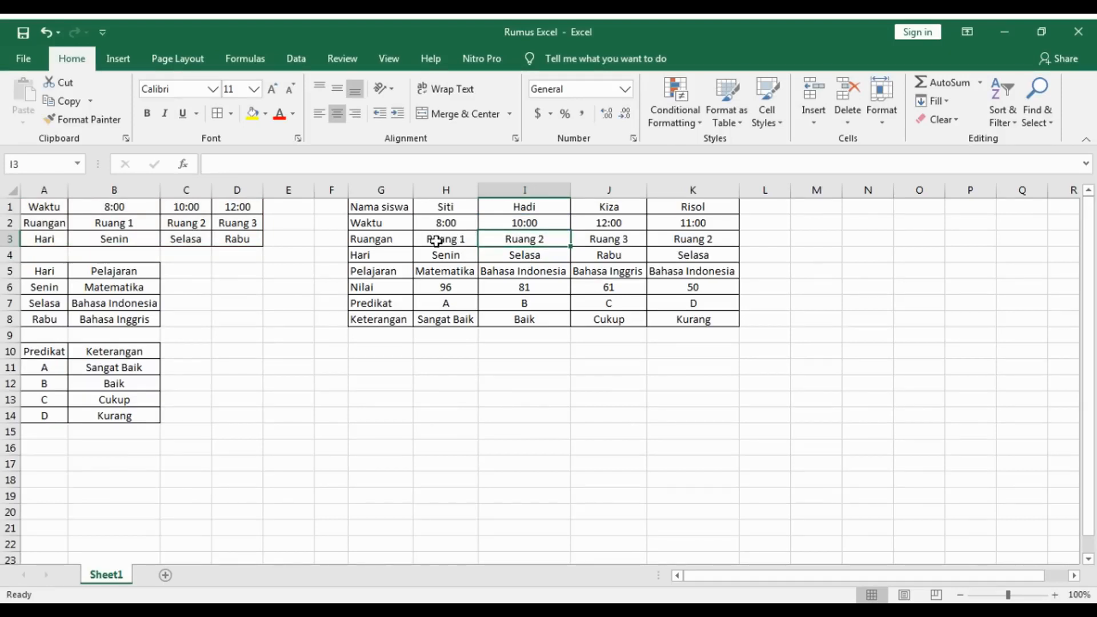
Review the Pelajaran VLOOKUP in H5, the nested IF in H7 and the Keterangan VLOOKUP in H8 without changing them
click(444, 273)
double_click(444, 273)
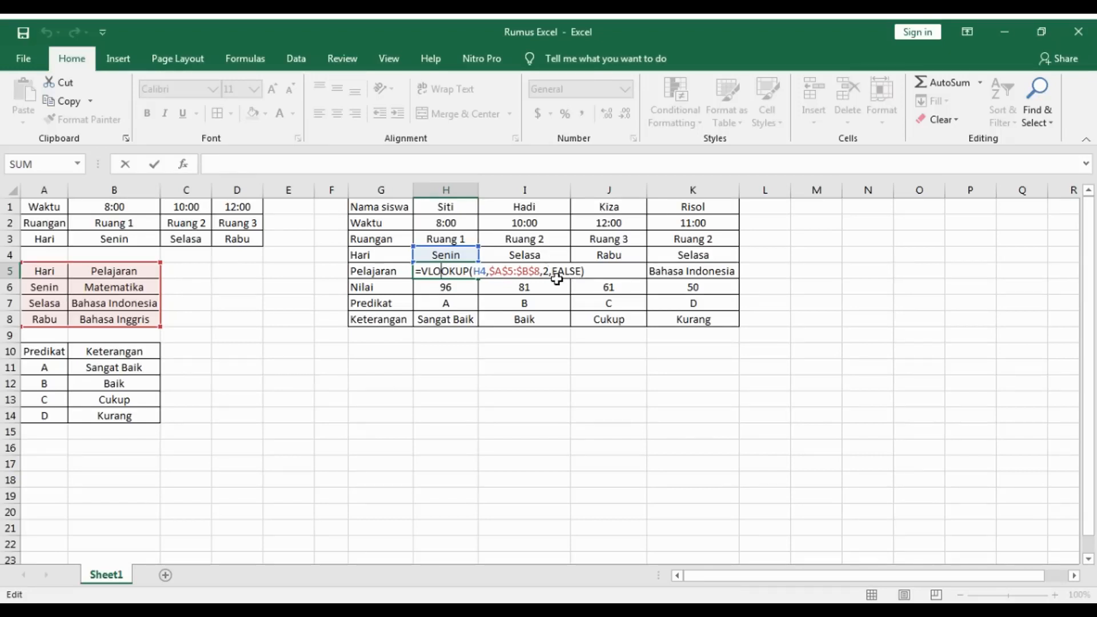
key(Return)
click(431, 307)
double_click(431, 306)
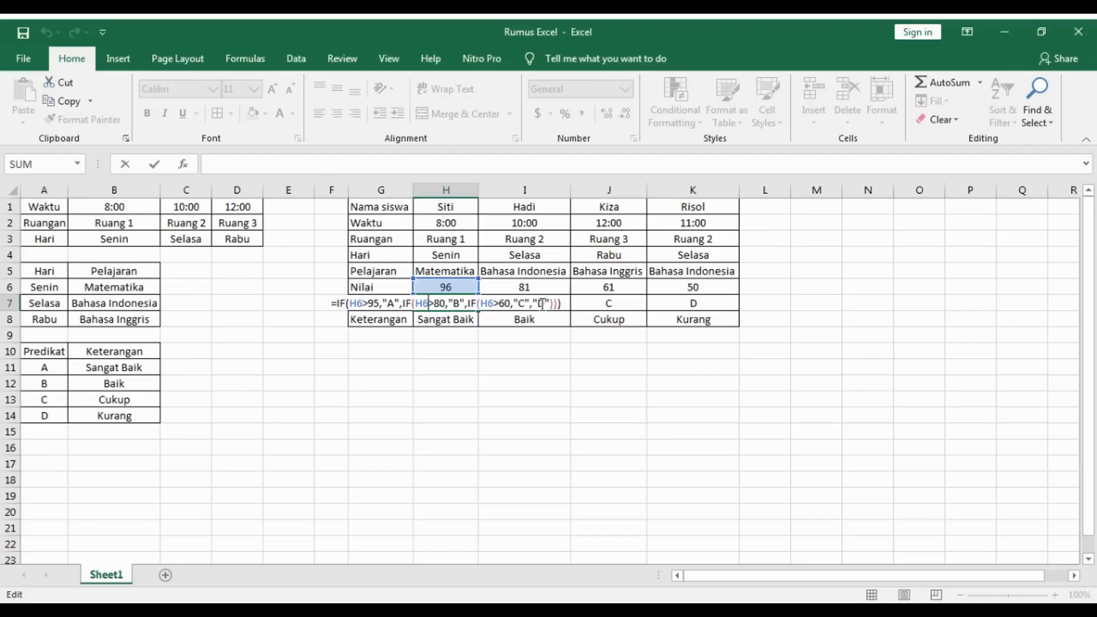
key(Return)
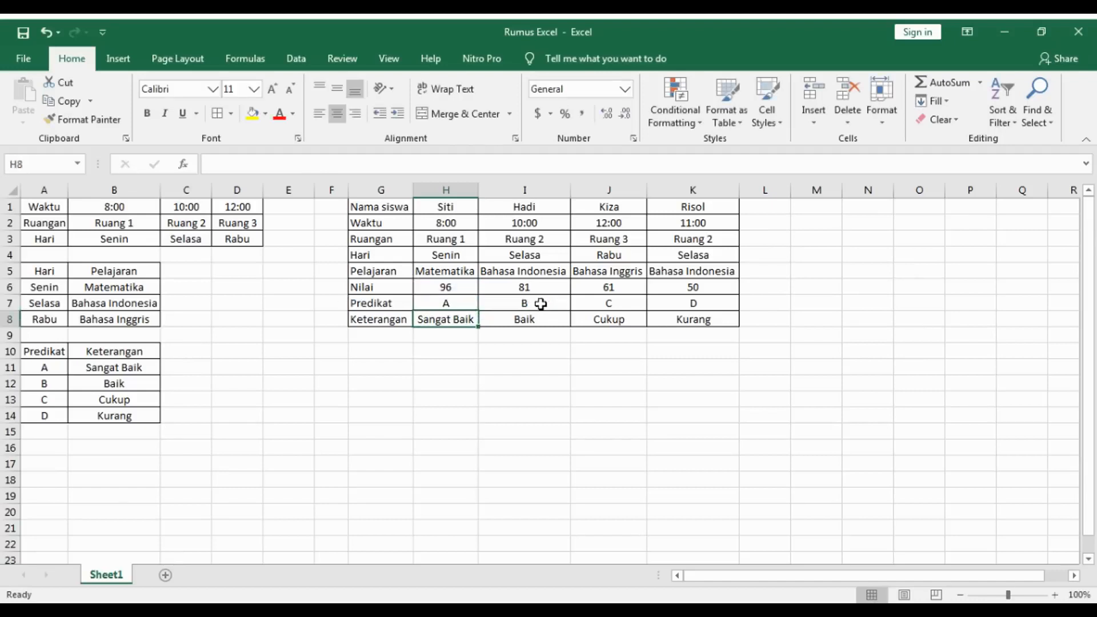
double_click(456, 321)
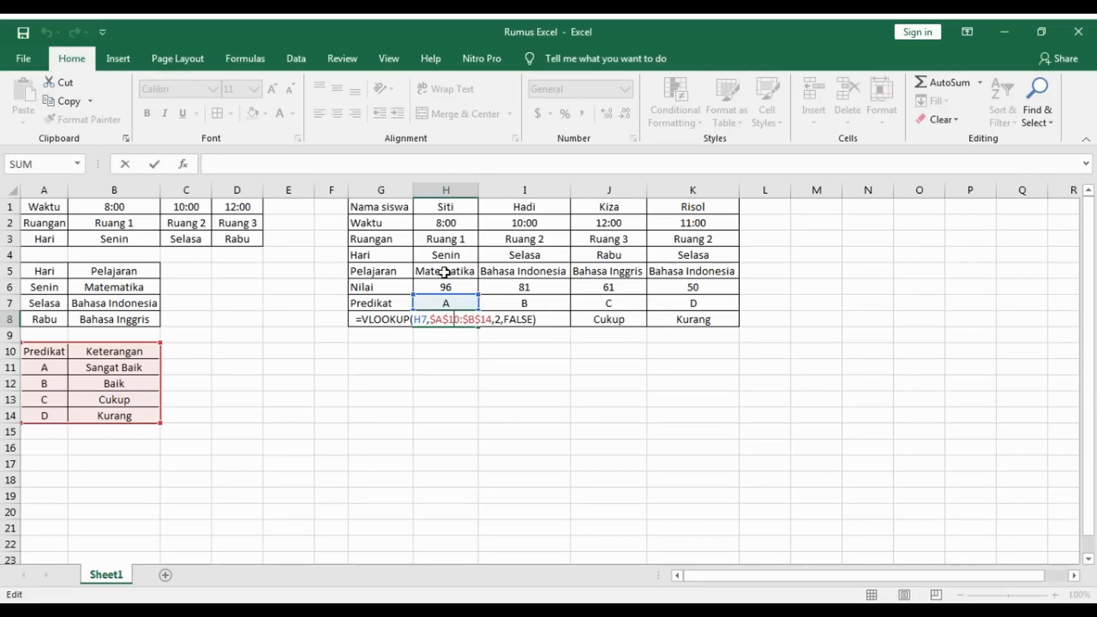
key(Return)
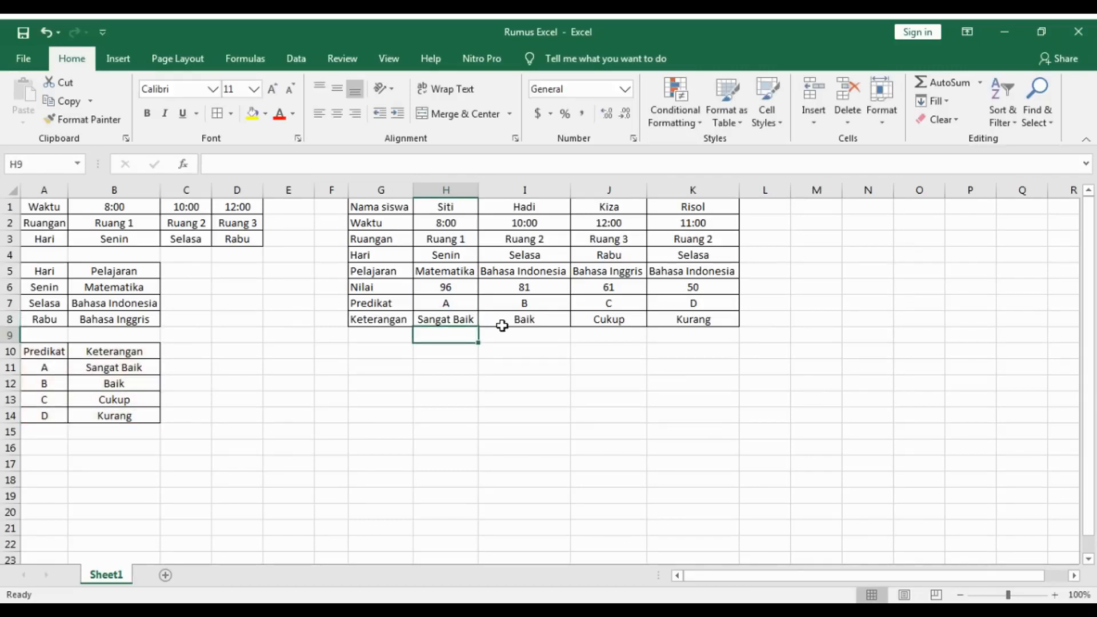